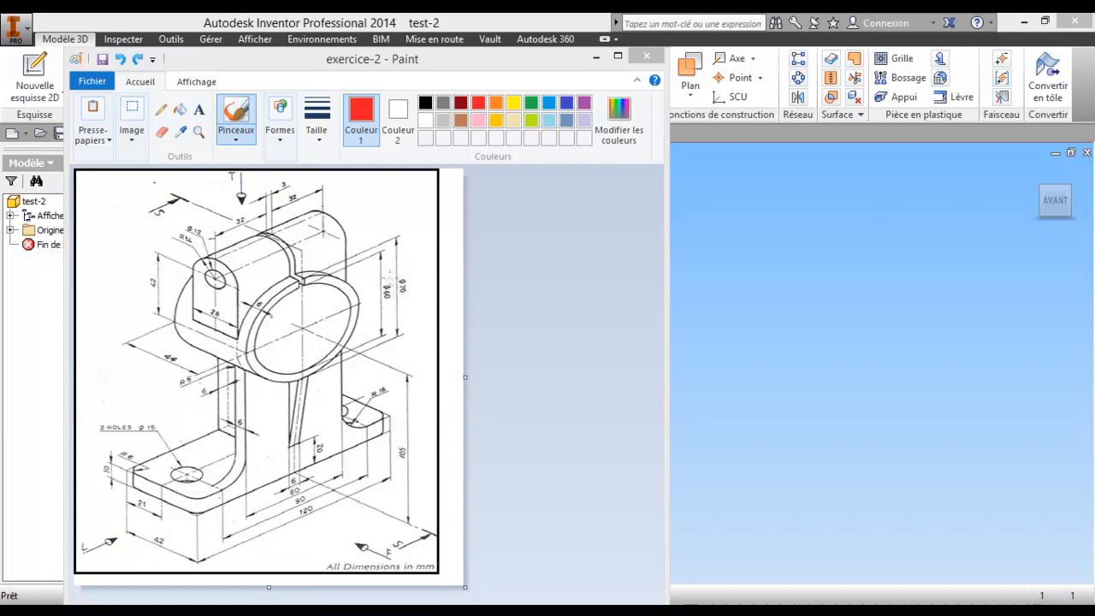
Mark the 60 and 70 mm ring diameters and a base-plate hole in red on the Paint reference drawing, and move the drawing aside
mouse_move(405, 264)
left_mouse_down()
mouse_move(414, 295)
mouse_move(375, 287)
mouse_move(395, 260)
left_mouse_up()
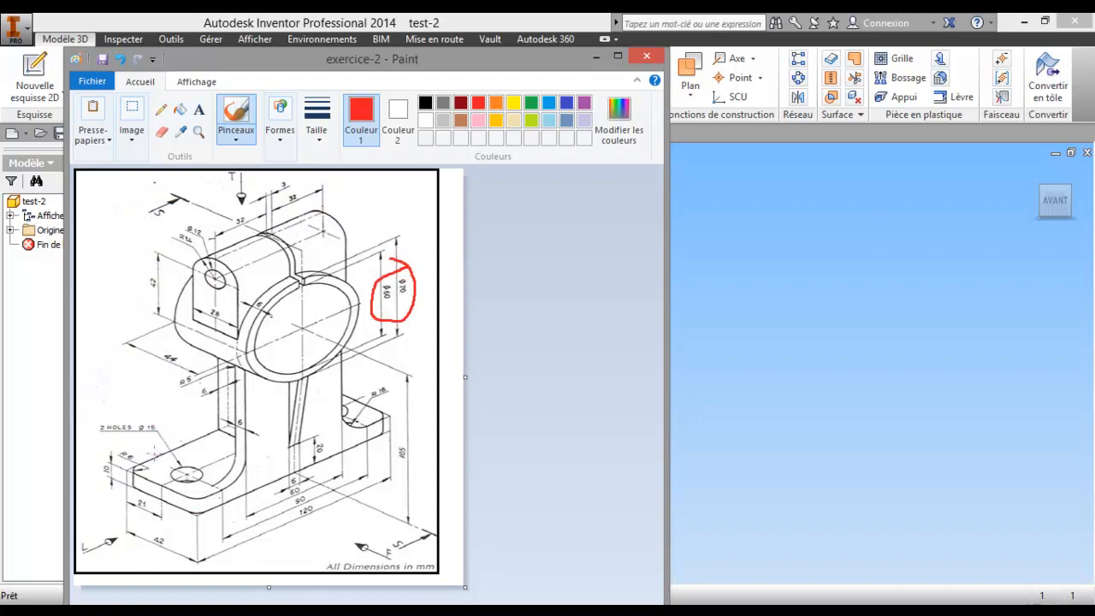
left_click_drag(159, 407, 182, 444)
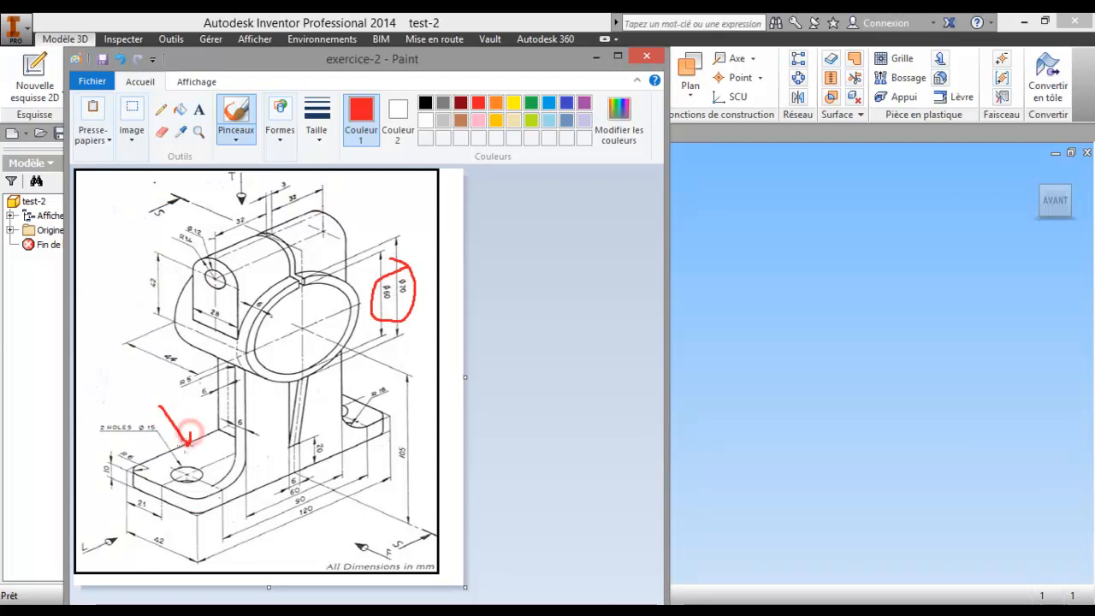
mouse_move(487, 67)
left_mouse_down()
mouse_move(382, 80)
mouse_move(489, 76)
mouse_move(445, 87)
mouse_move(0, 149)
left_mouse_up()
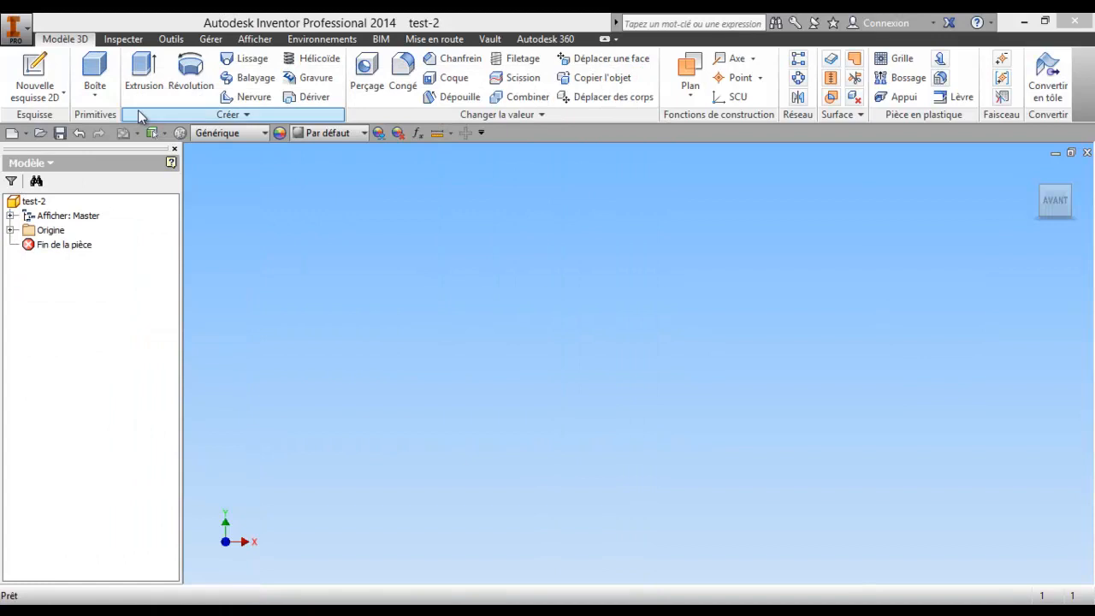
In Inventor, start a sketch on the XY plane and draw a 60 mm diameter circle centred on the origin
left_click(35, 75)
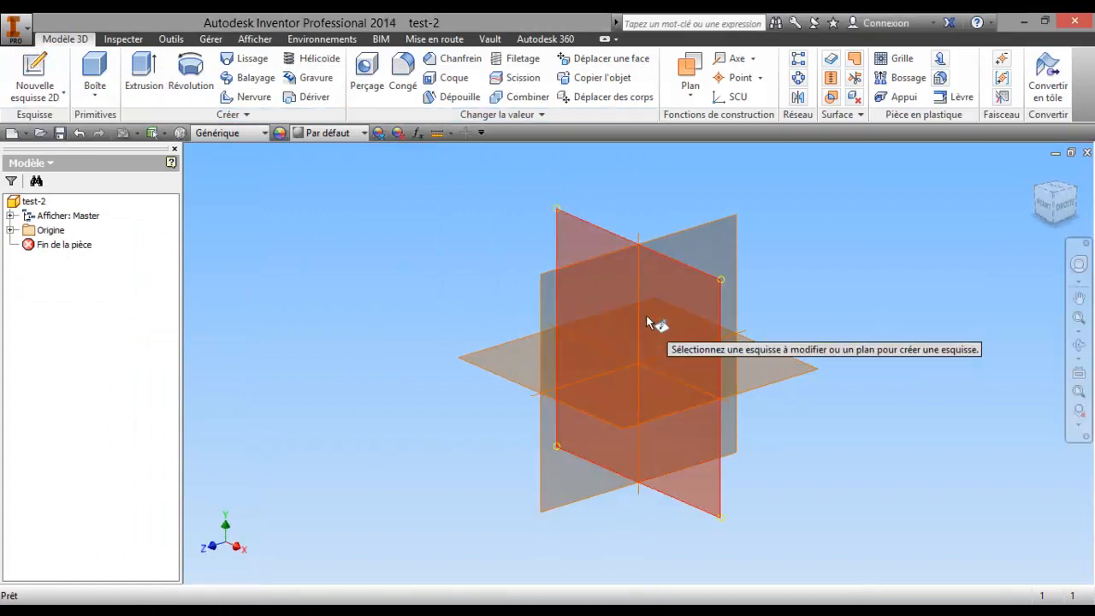
left_click(675, 283)
middle_click_drag(495, 318, 496, 314)
left_click(62, 58)
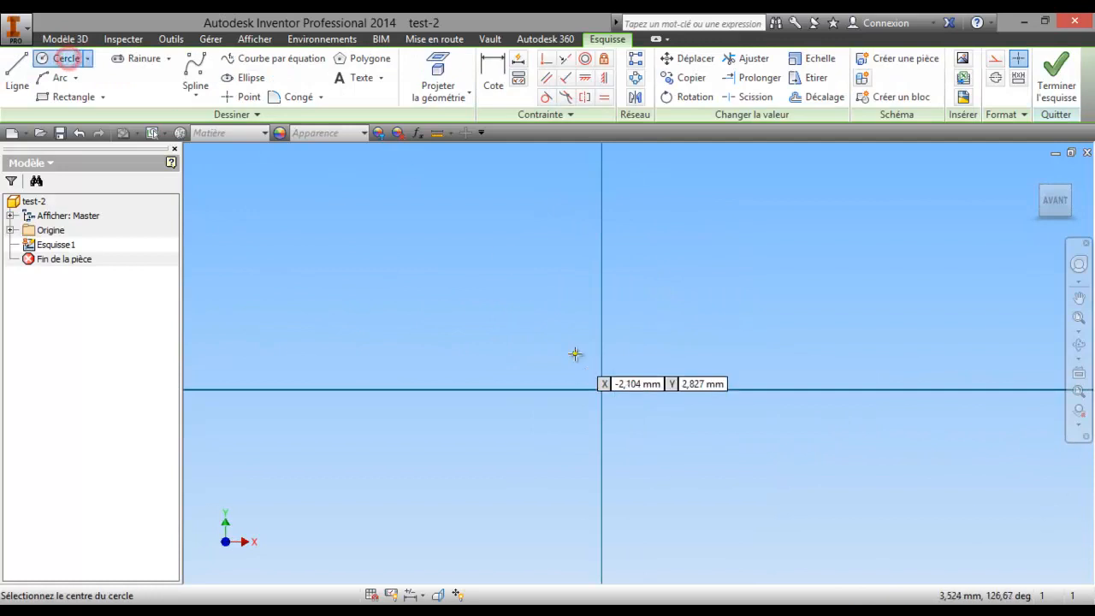
left_click(602, 390)
type("60")
key("Return")
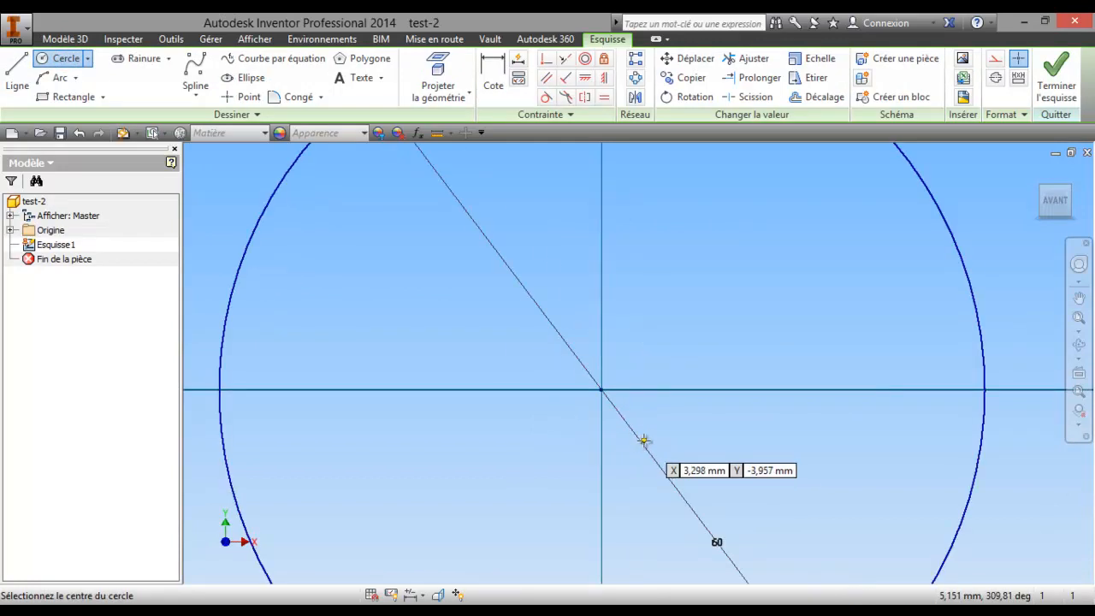
Add a concentric 70 mm diameter circle around the 60 mm circle and finish the sketch
scroll(642, 440, "down", 3)
left_click(629, 423)
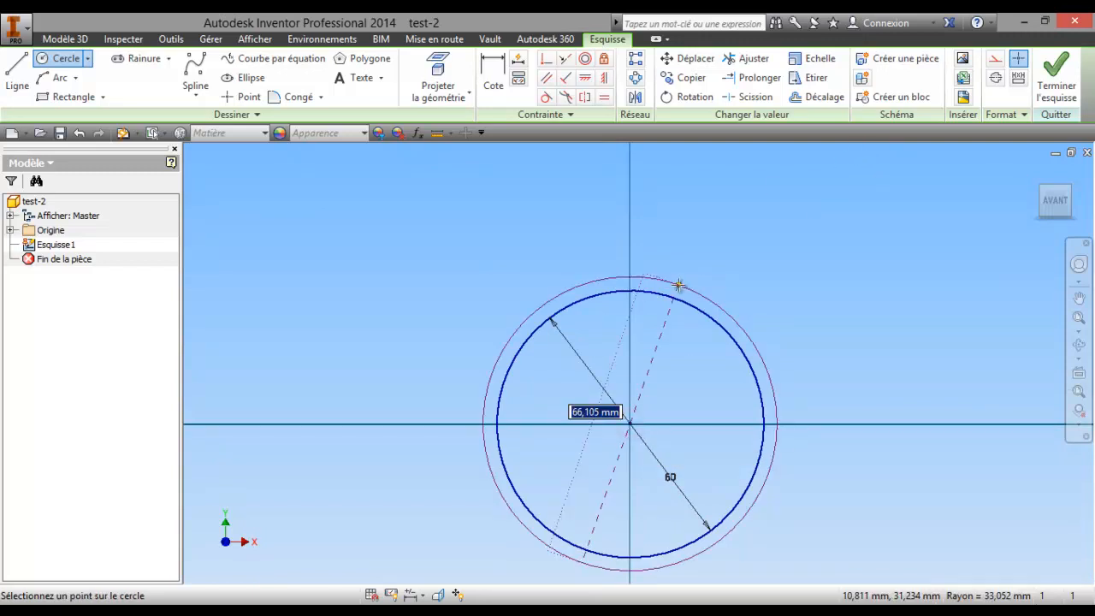
type("70")
key("Return")
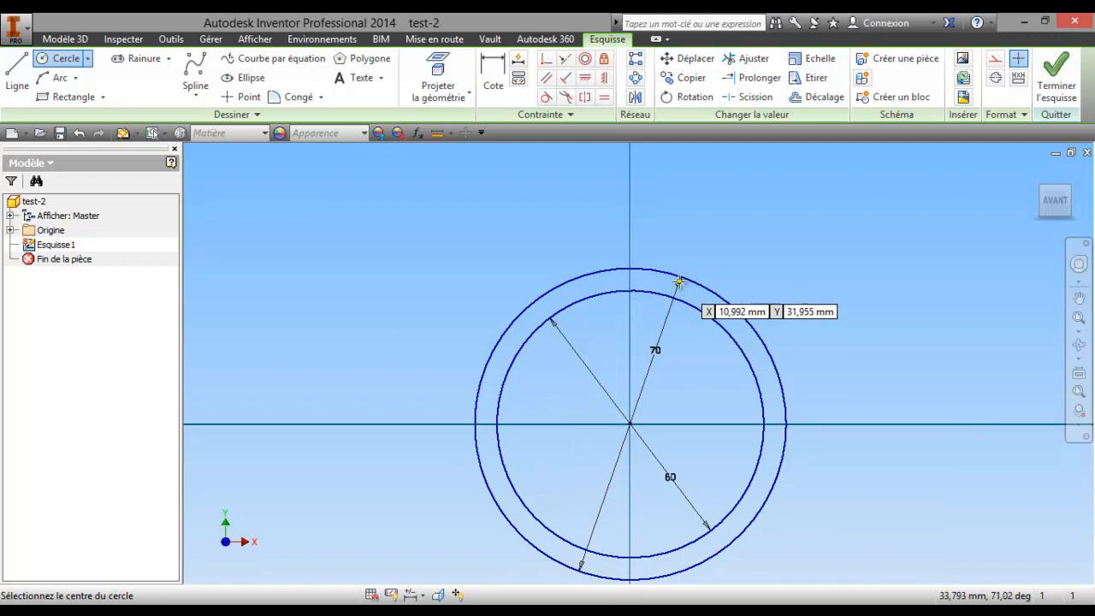
left_click(1056, 79)
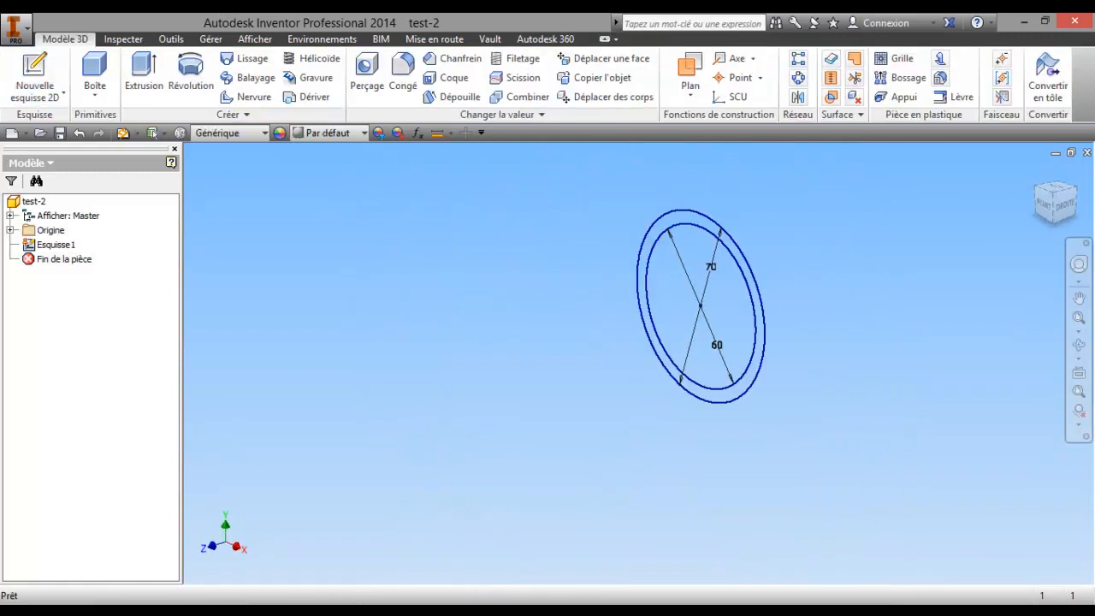
Switch to the Paint reference drawing, mark the ring's 44 mm length dimension in red, and move the drawing aside
mouse_move(0, 86)
left_mouse_down()
mouse_move(302, 108)
mouse_move(308, 84)
mouse_move(283, 89)
left_mouse_up()
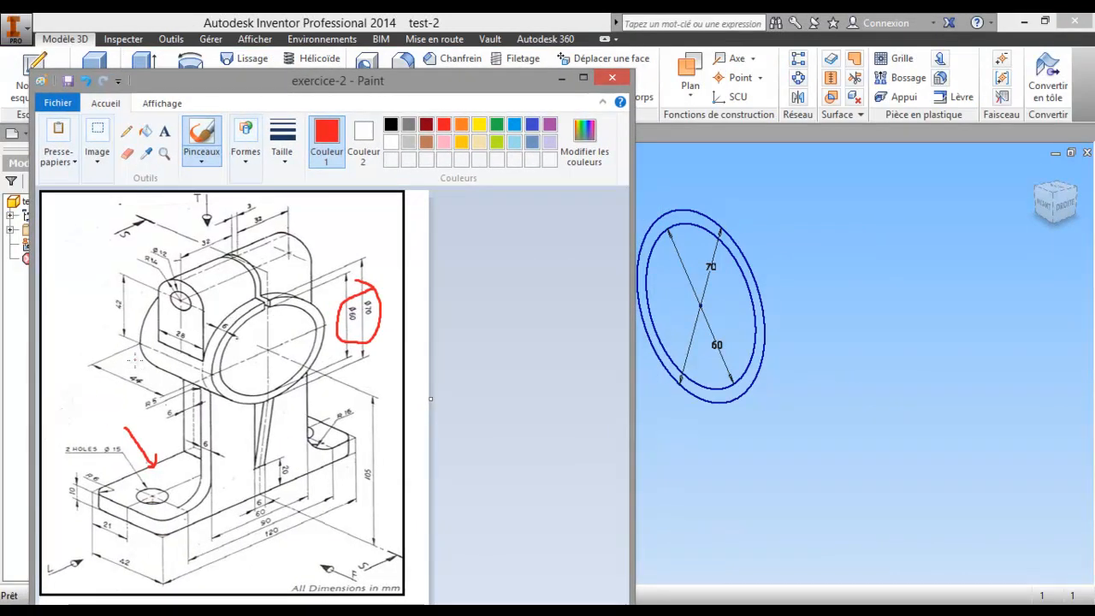
mouse_move(135, 370)
left_mouse_down()
mouse_move(122, 385)
mouse_move(137, 390)
mouse_move(142, 370)
left_mouse_up()
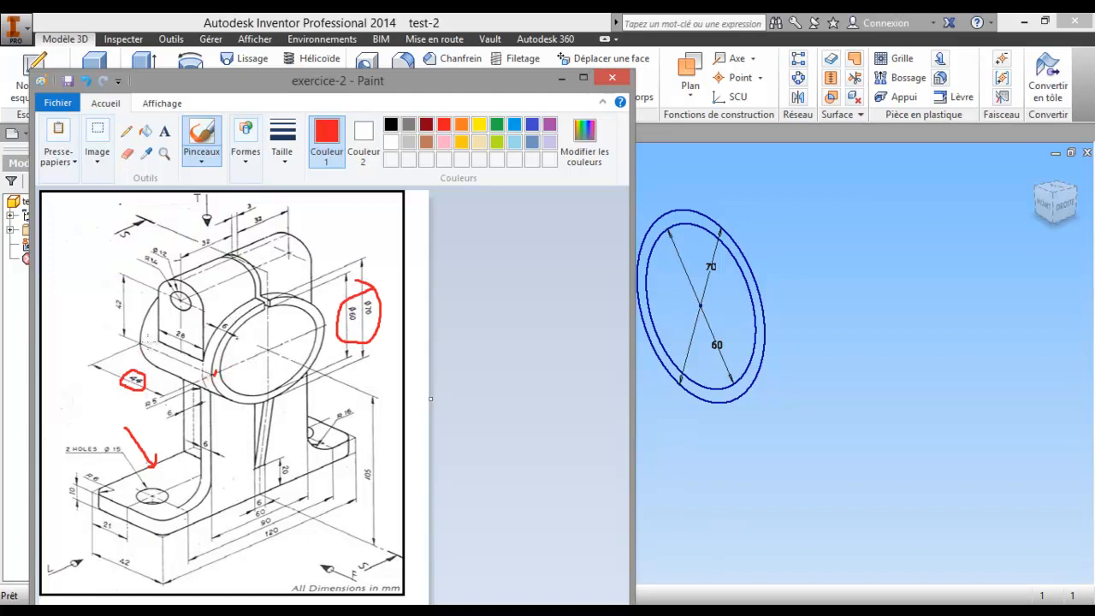
left_click(562, 78)
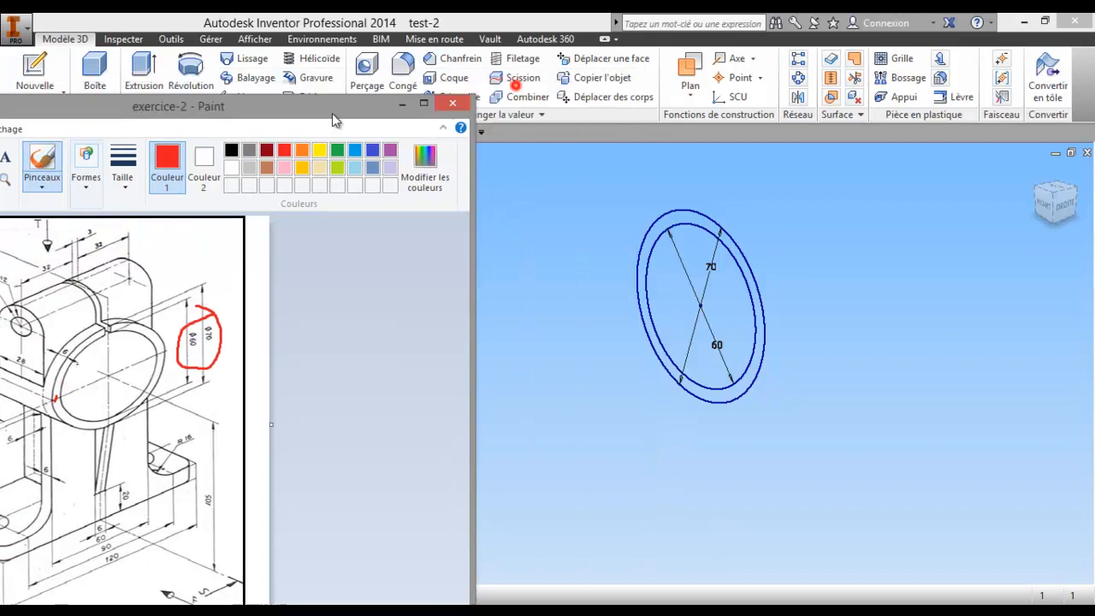
In Inventor, extrude the area between the two circles 44 mm into a hollow cylinder
left_click(142, 73)
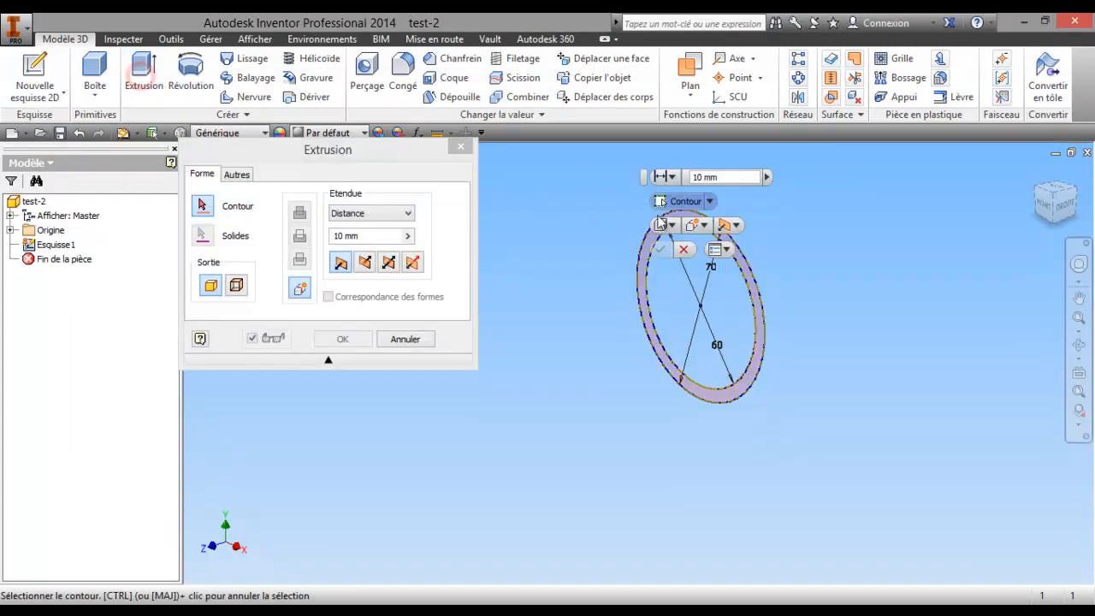
left_click(760, 298)
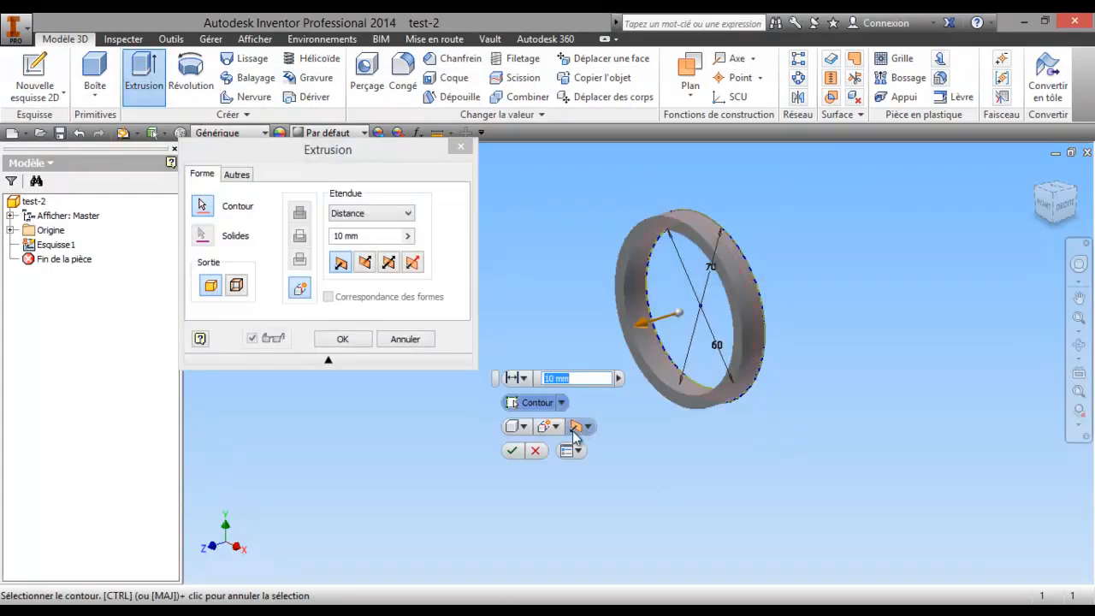
type("44")
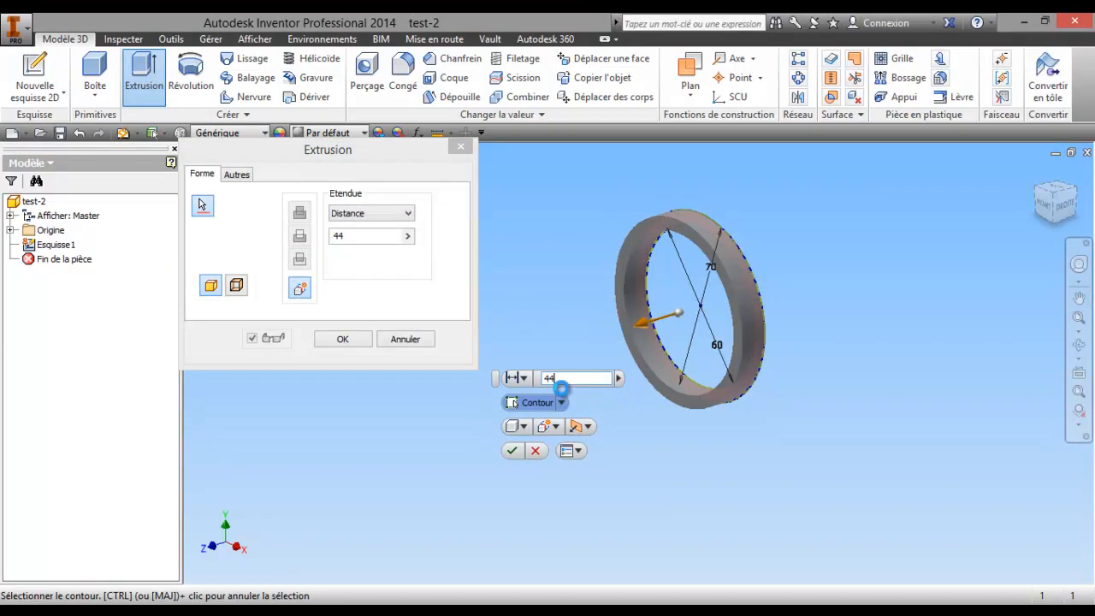
key("Return")
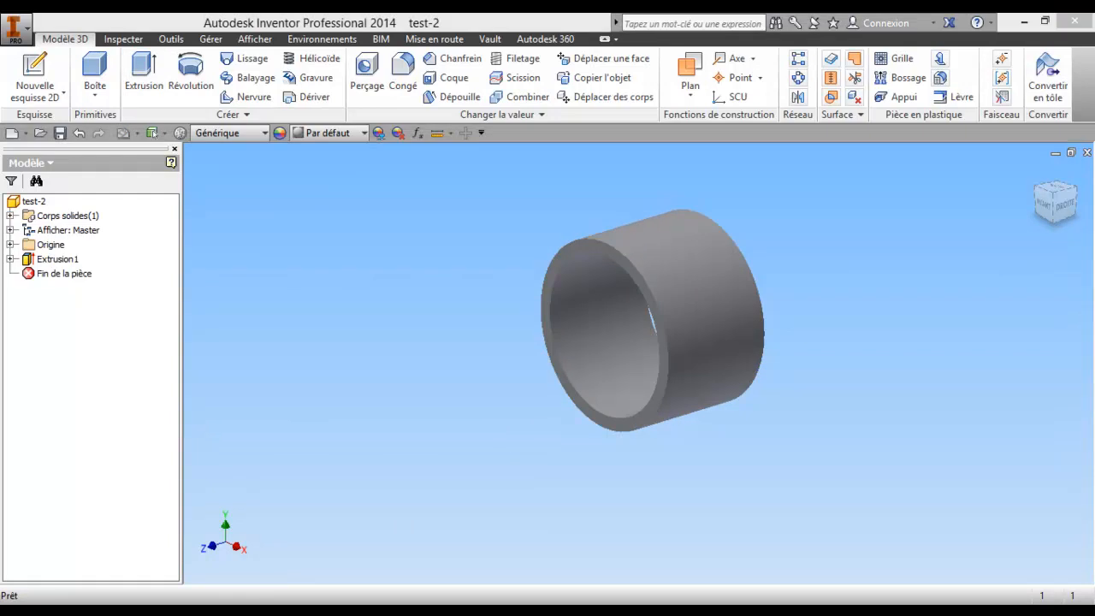
Bring up the Paint reference drawing, circle the 105 mm height dimension and mark the ring centre, and move the drawing aside
mouse_move(0, 137)
left_mouse_down()
mouse_move(301, 112)
mouse_move(319, 97)
left_mouse_up()
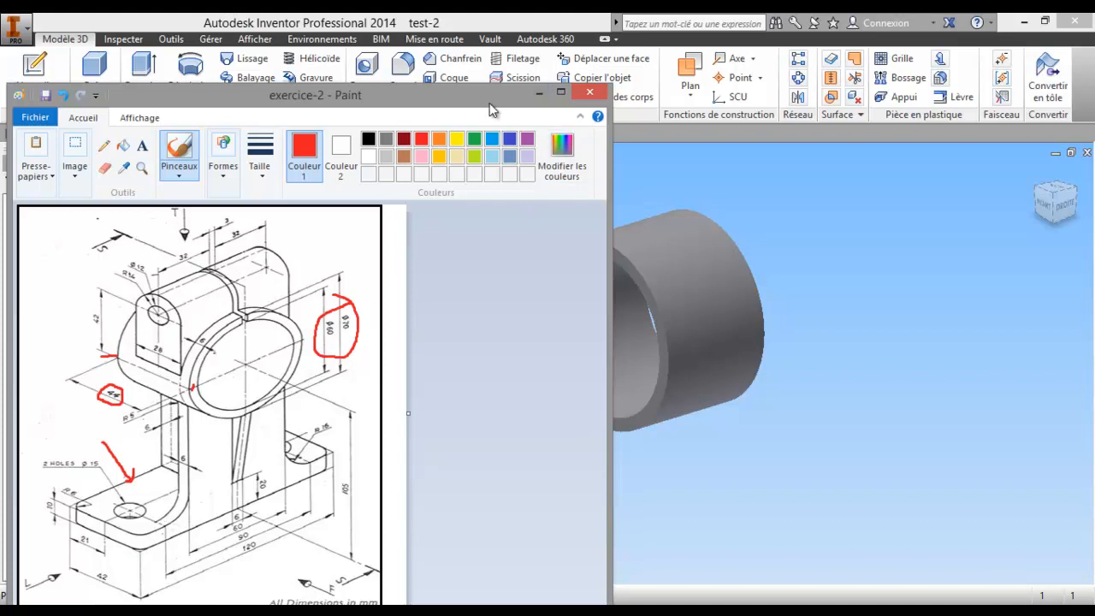
left_click_drag(356, 477, 346, 500)
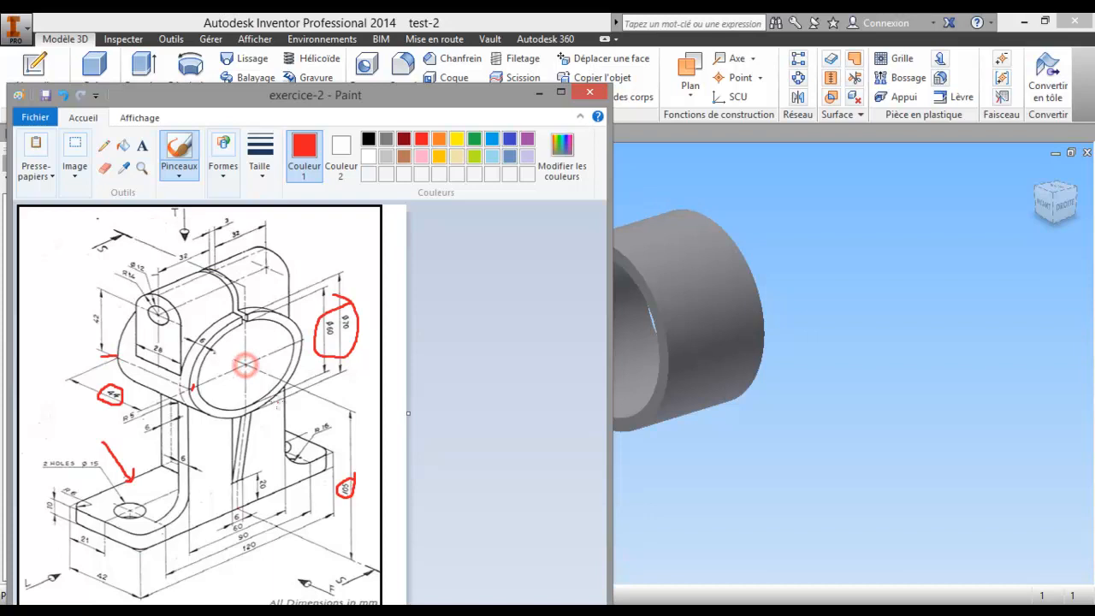
left_click_drag(440, 98, 0, 116)
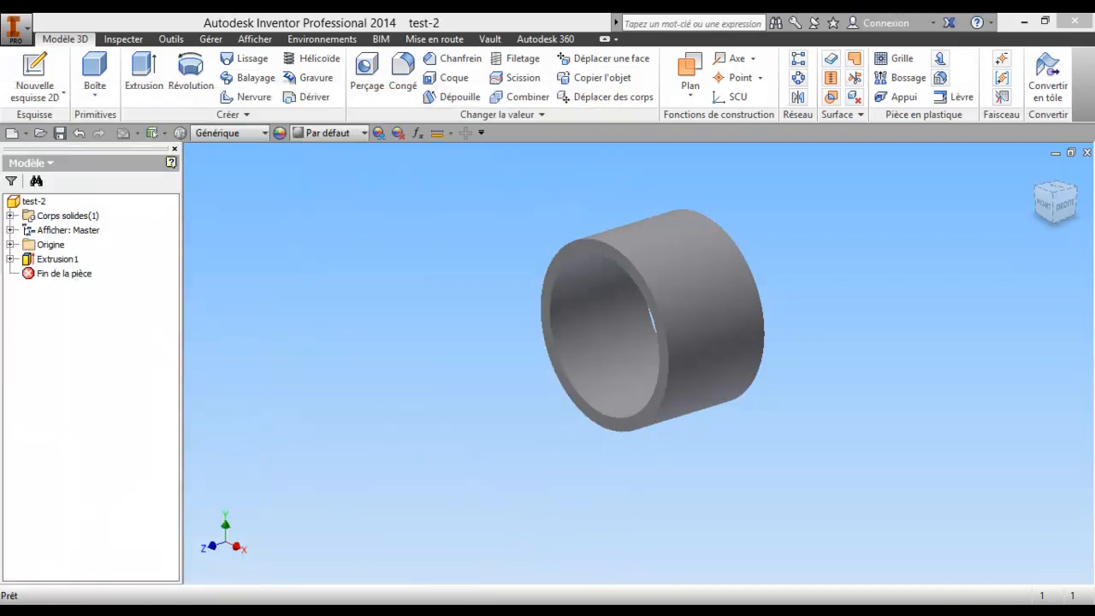
In Inventor, expand the origin geometry and make the XZ plane visible
left_click(10, 244)
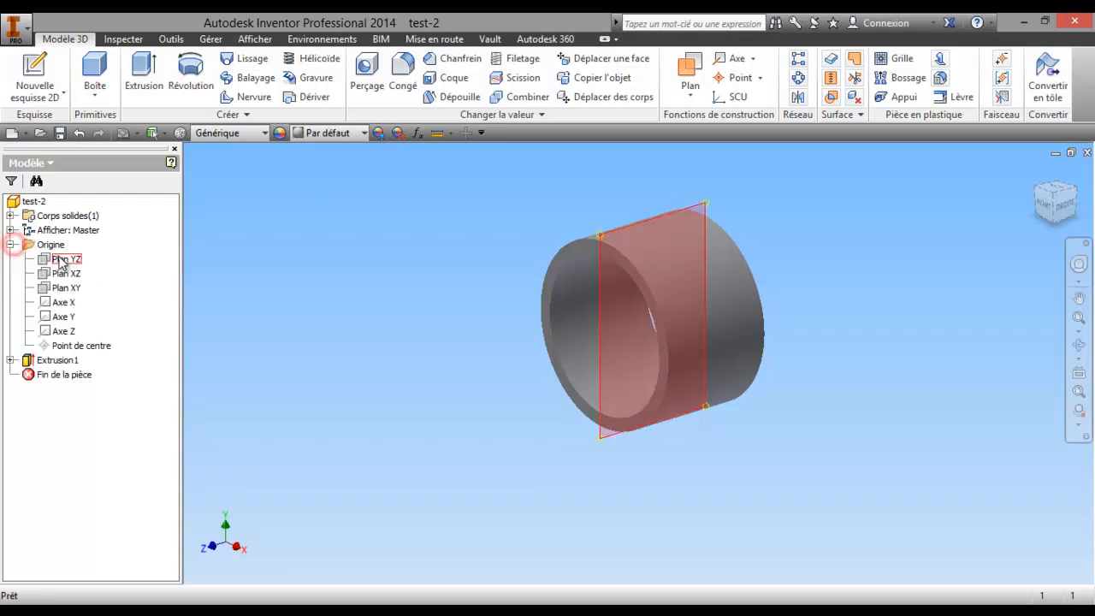
right_click(60, 275)
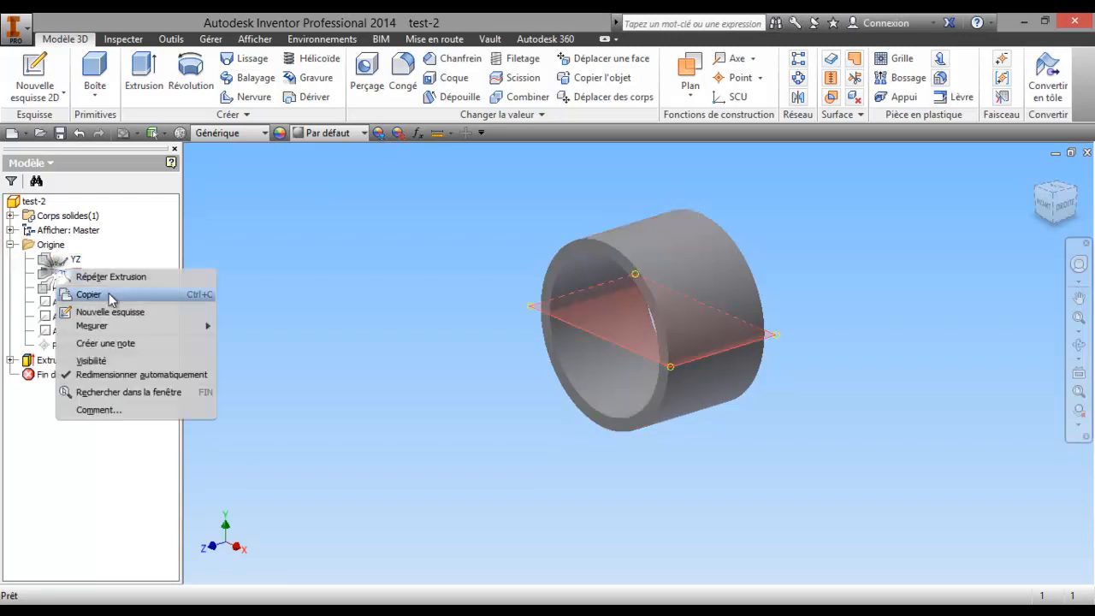
left_click(113, 359)
Create a work plane offset -105 mm from the XZ plane, below the cylinder
scroll(278, 282, "down", 3)
middle_click_drag(278, 282, 384, 286)
left_click(690, 69)
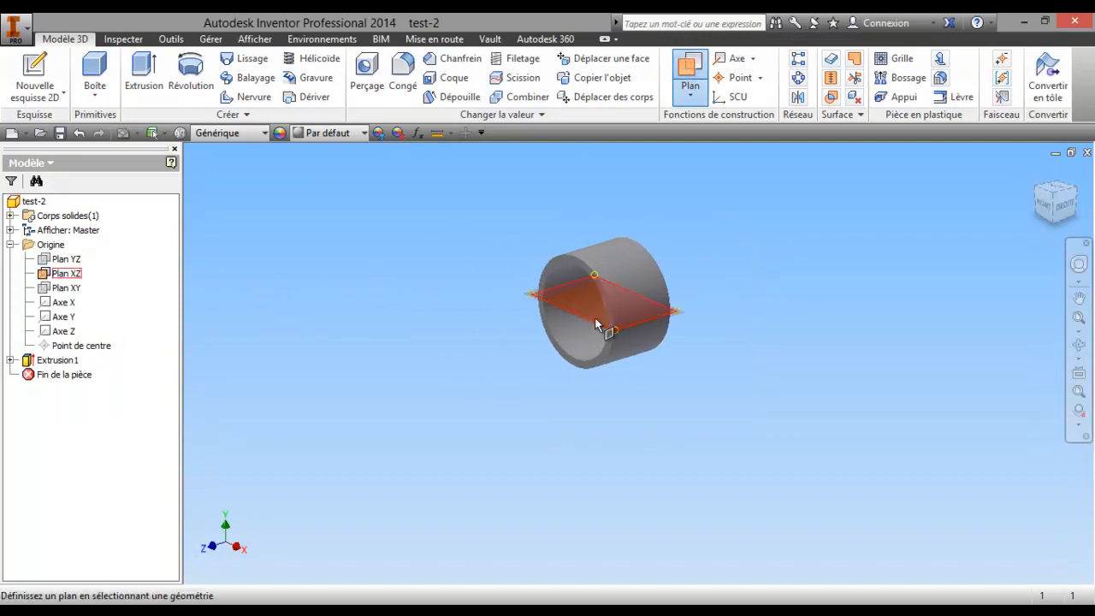
left_click_drag(594, 320, 602, 412)
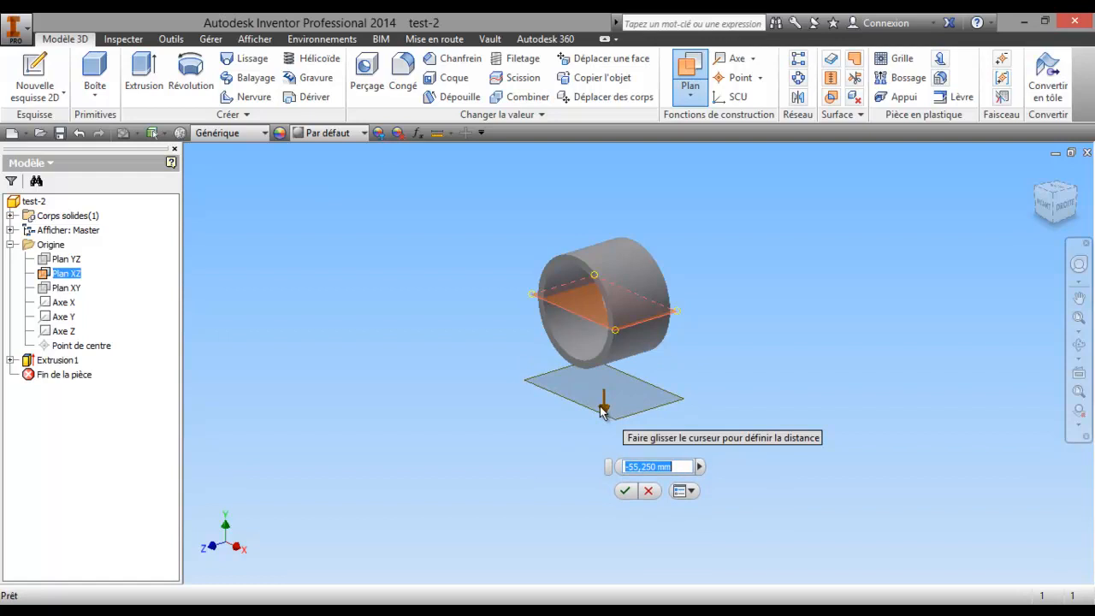
key("BackSpace")
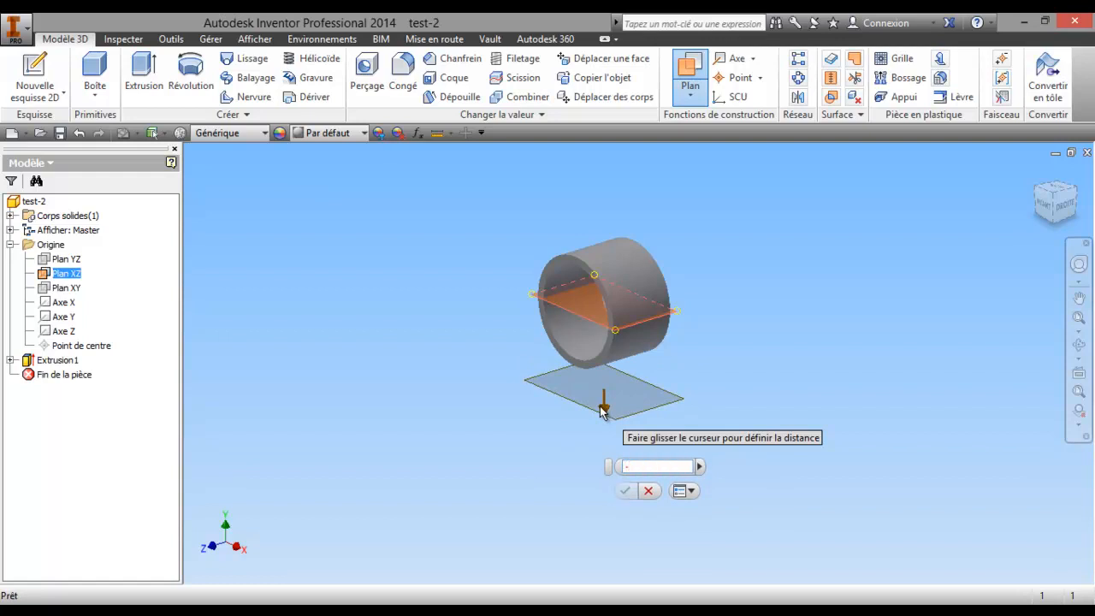
type("-10")
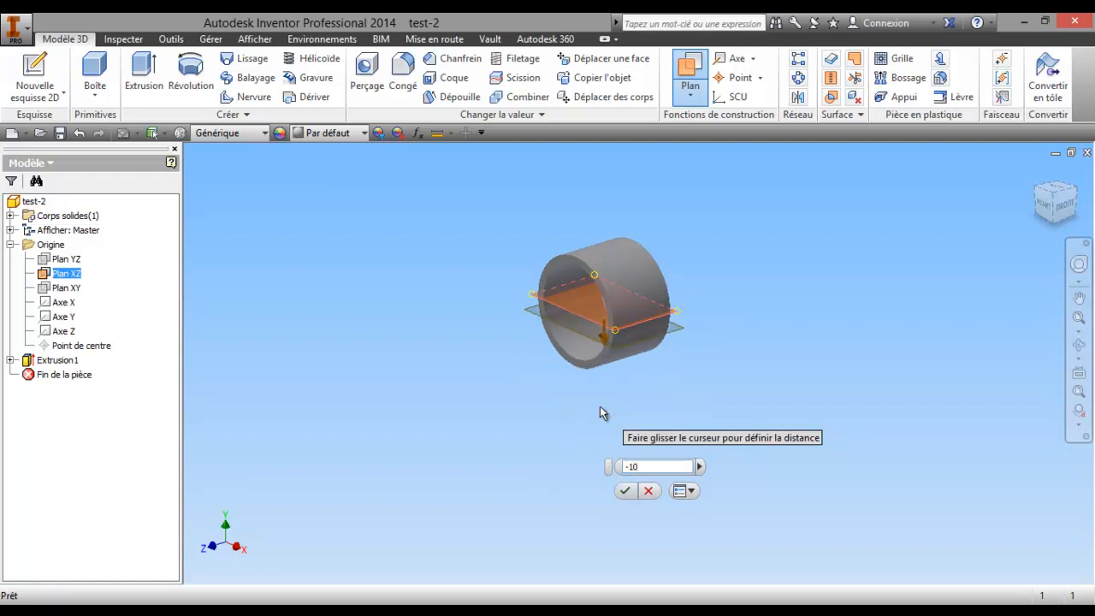
type("5")
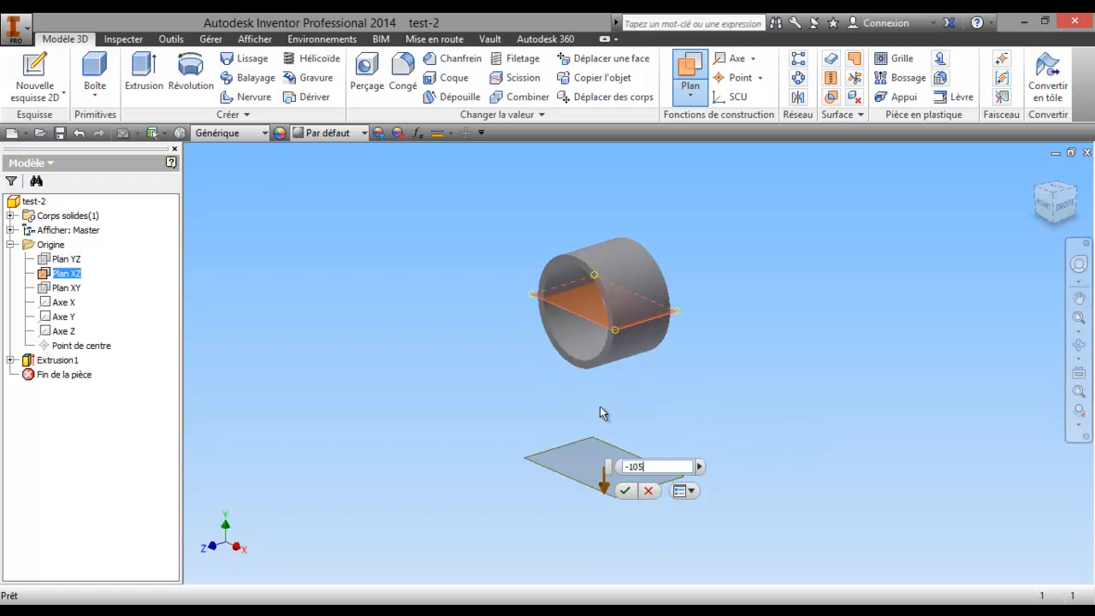
left_click(626, 494)
Examine the offset plane's position below the cylinder and compare it with the base in the Paint reference drawing
middle_click_drag(516, 393, 578, 368)
scroll(562, 378, "up", 3)
key("F4")
left_click_drag(595, 420, 646, 425)
right_click(559, 415)
left_click(481, 415)
middle_click_drag(509, 397, 711, 401)
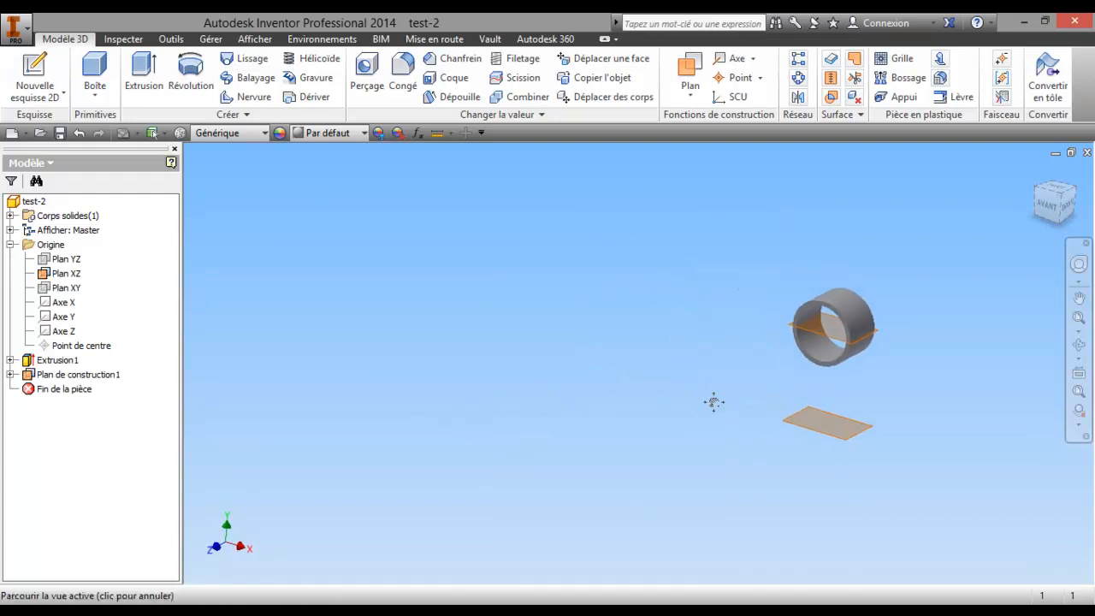
left_click_drag(0, 109, 196, 118)
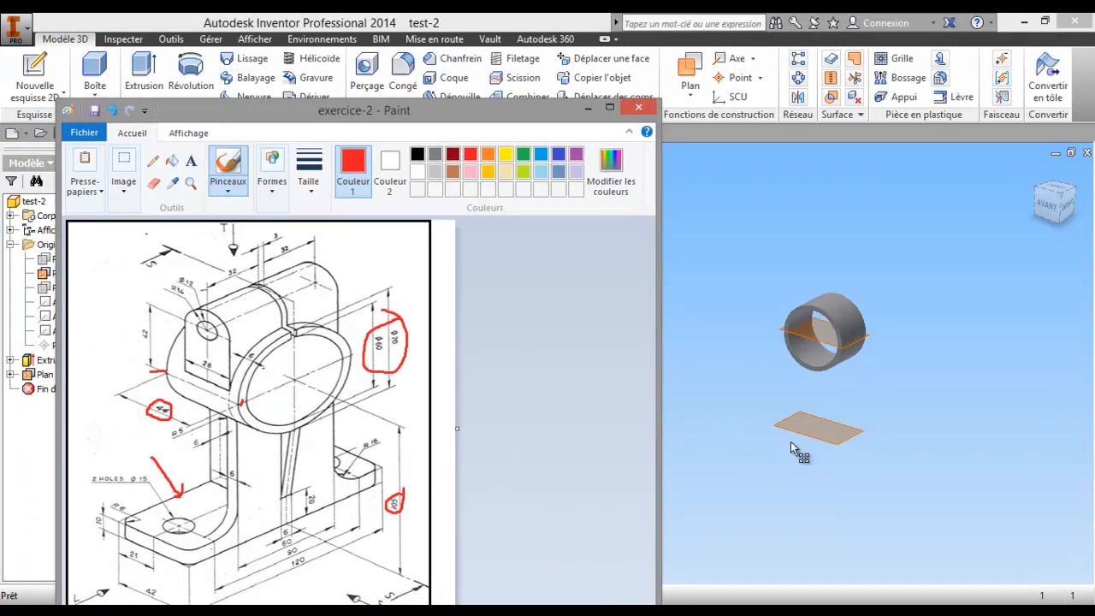
left_click(811, 435)
left_click_drag(513, 114, 171, 127)
left_click(512, 114)
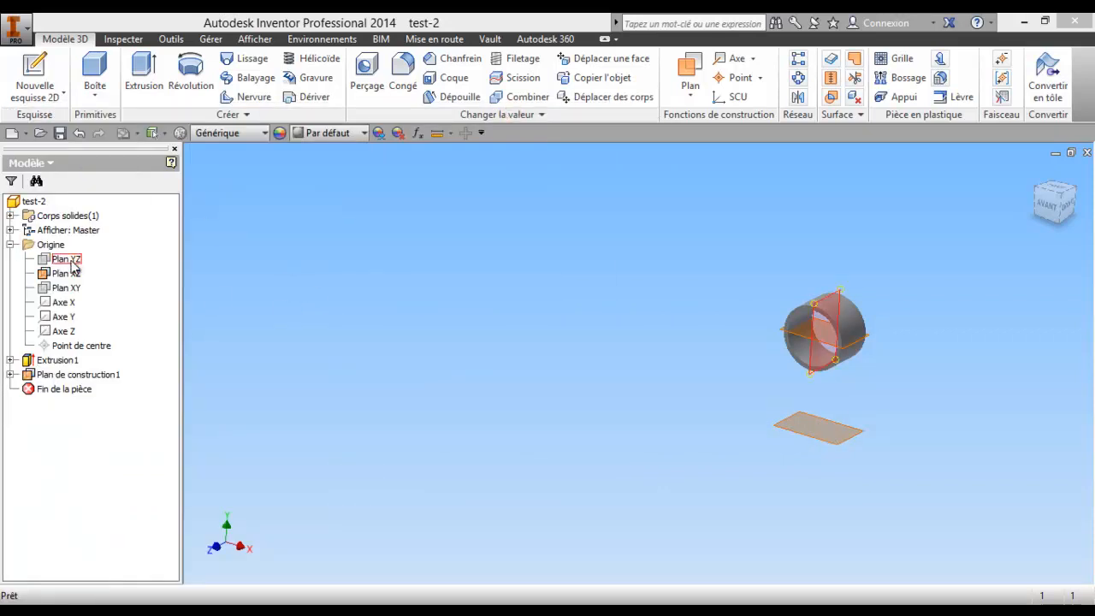
Make the origin YZ plane visible through the cylinder
right_click(72, 262)
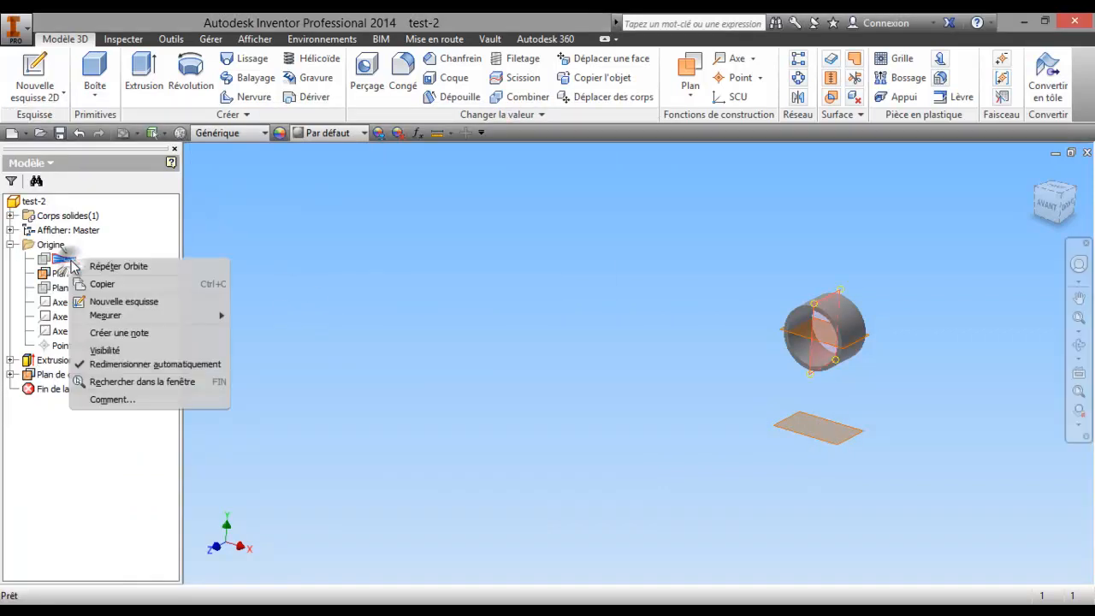
left_click(111, 348)
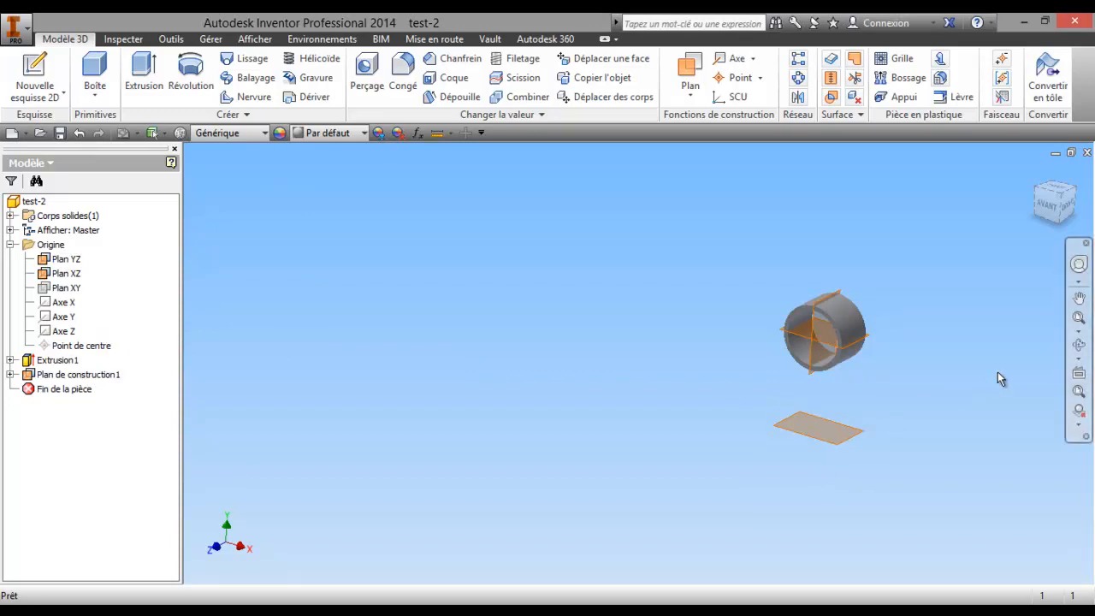
left_click(1078, 345)
left_click_drag(694, 428, 808, 404)
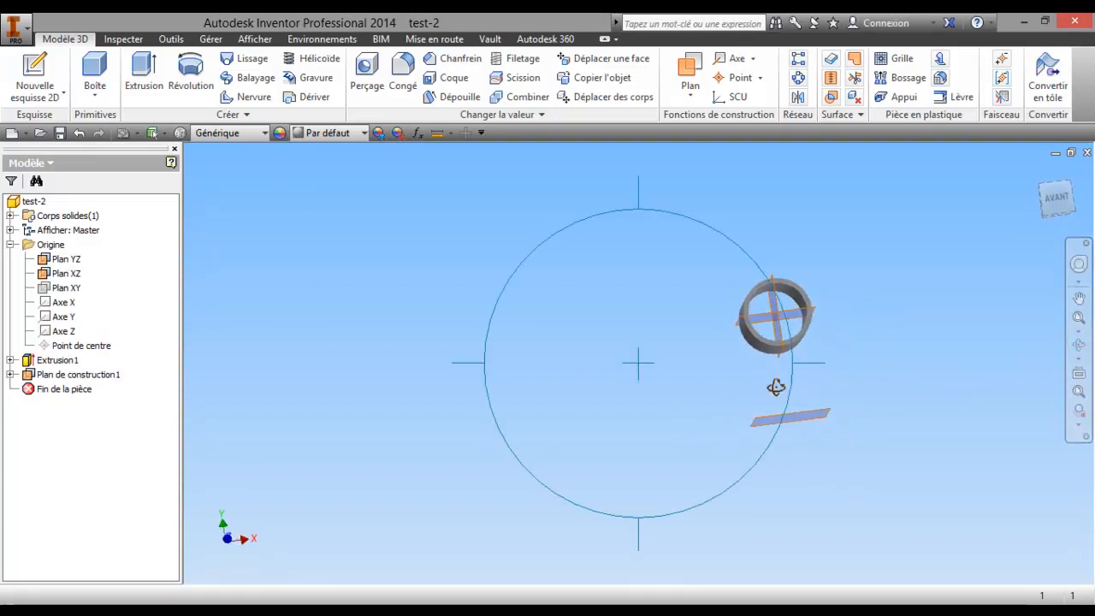
middle_click_drag(703, 361, 637, 388)
scroll(655, 351, "down", 4)
right_click(606, 347)
left_click(494, 347)
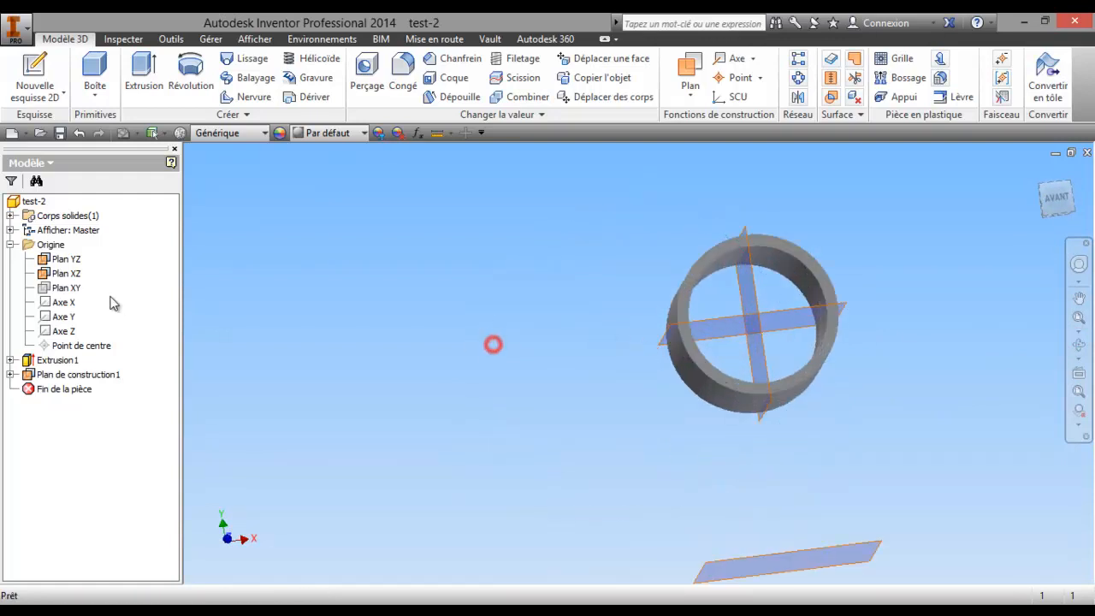
Make the origin Z axis visible along the cylinder's centre
right_click(60, 333)
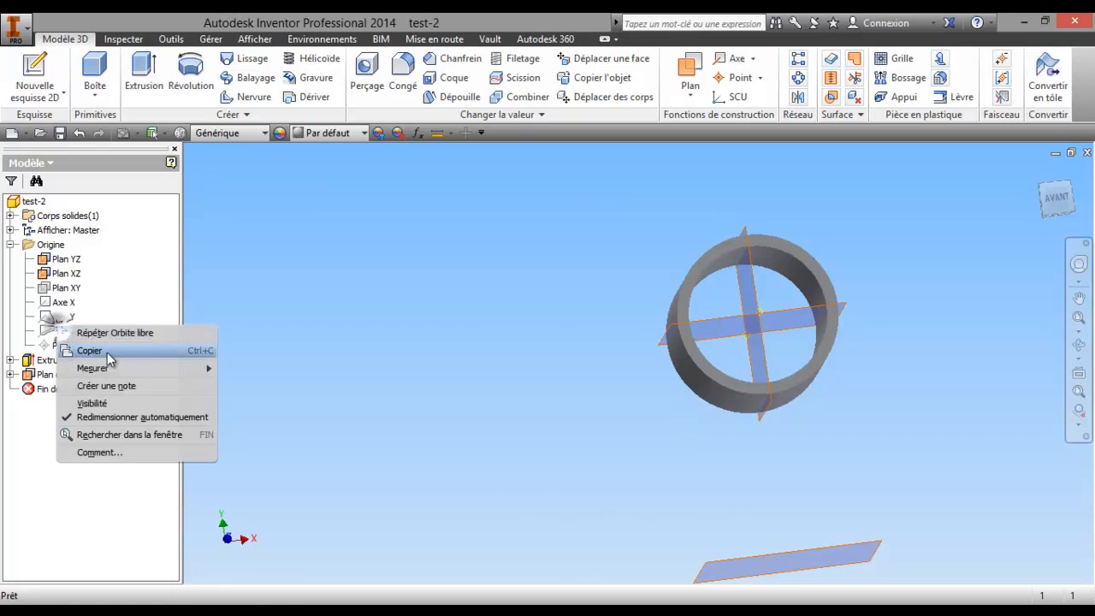
left_click(111, 400)
middle_click_drag(256, 346, 310, 274)
key("F4")
left_click_drag(574, 419, 520, 342)
middle_click_drag(523, 350, 516, 304)
left_click_drag(515, 304, 585, 304)
right_click(583, 301)
left_click(480, 308)
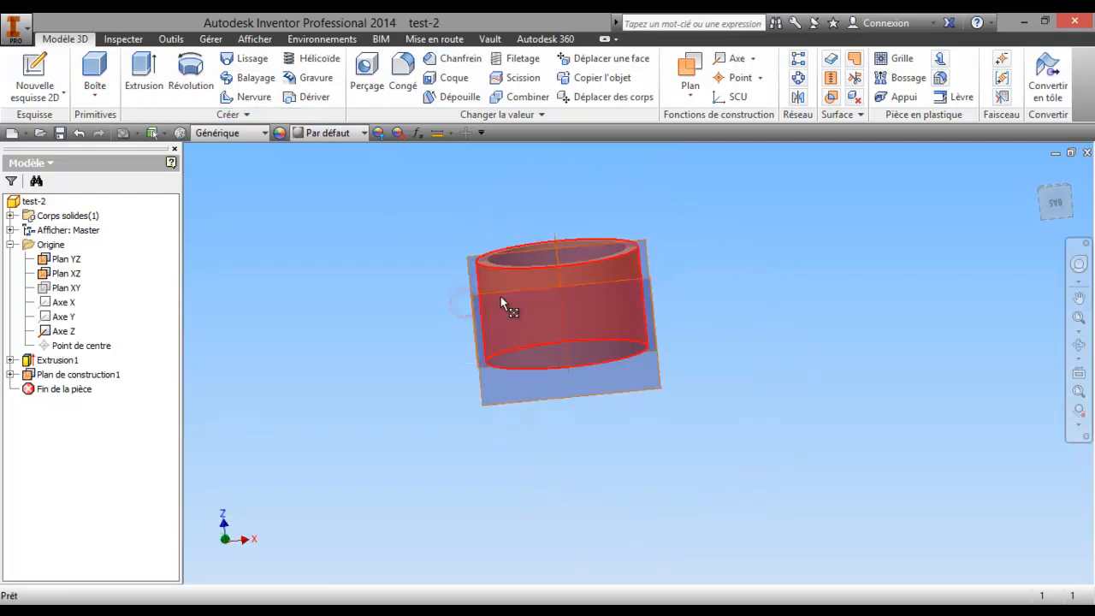
Start a new 2D sketch on the offset work plane below the cylinder, with the sketch view turned upright
right_click(480, 305)
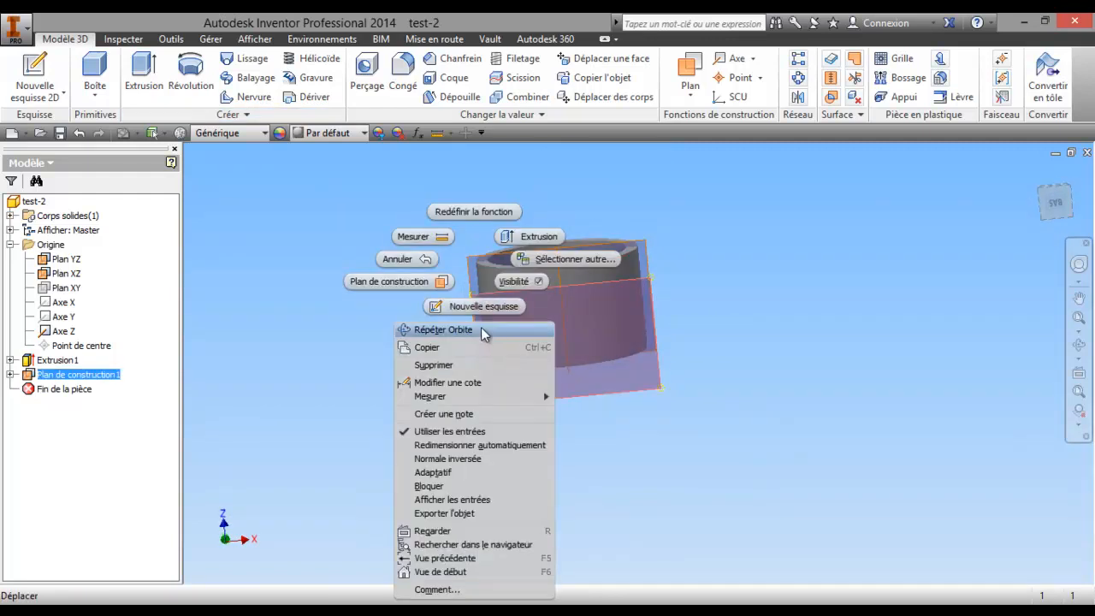
left_click(471, 306)
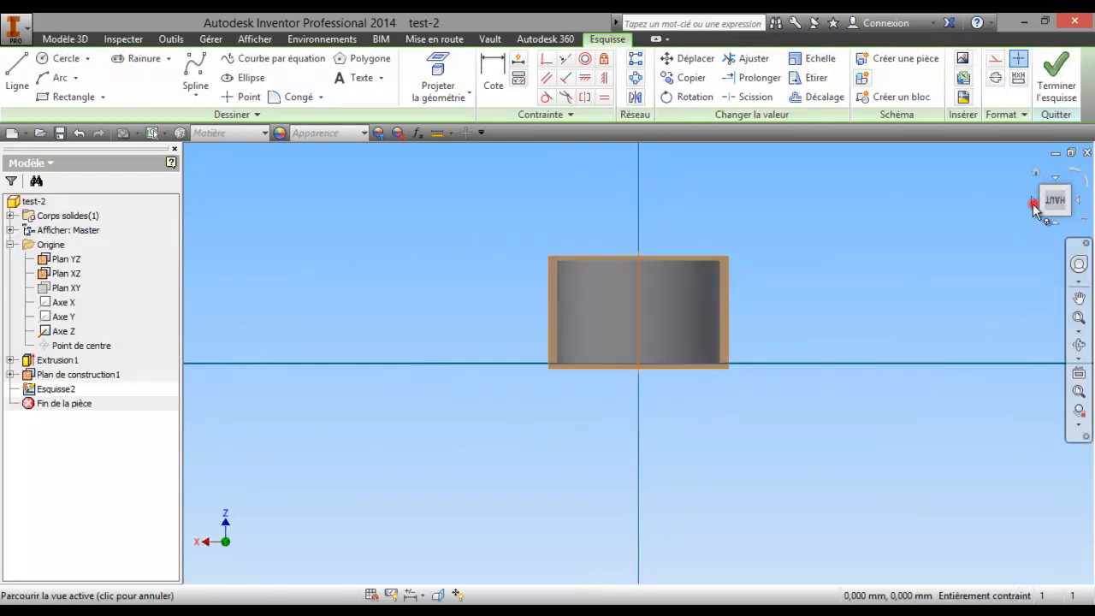
left_click(1032, 203)
left_click(1032, 202)
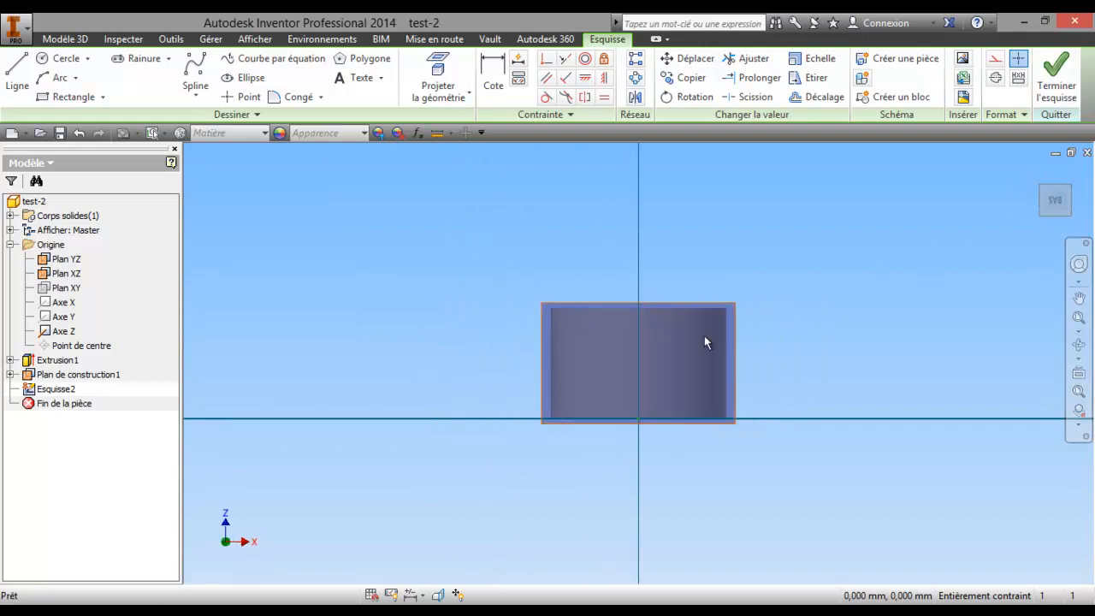
Project the cylinder's two outer side edges and its central Z axis into the sketch
left_click(438, 79)
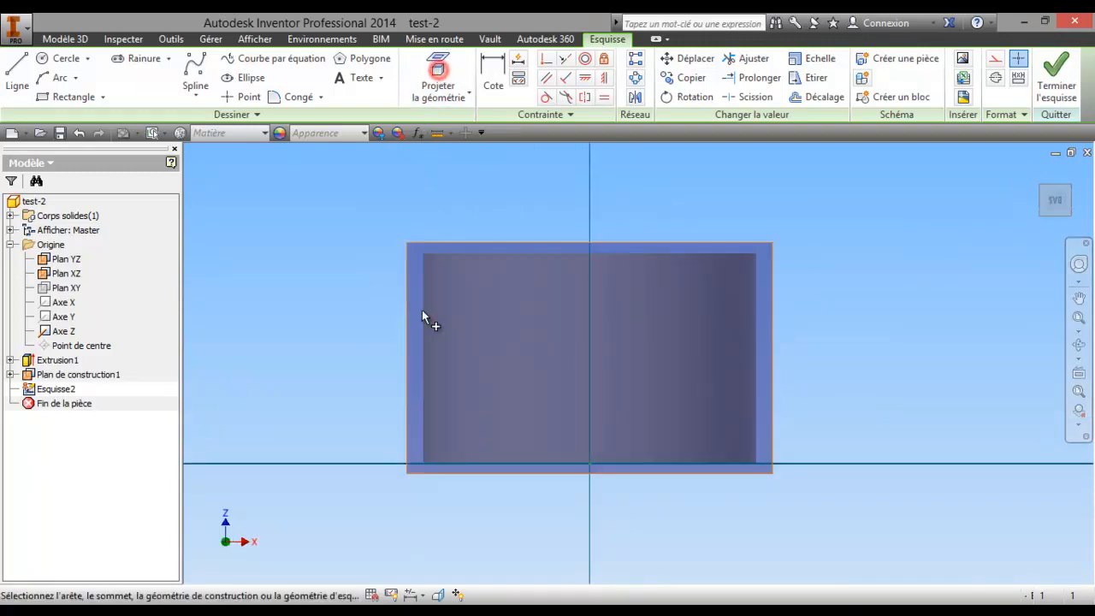
left_click(425, 320)
left_click(756, 326)
left_click(590, 351)
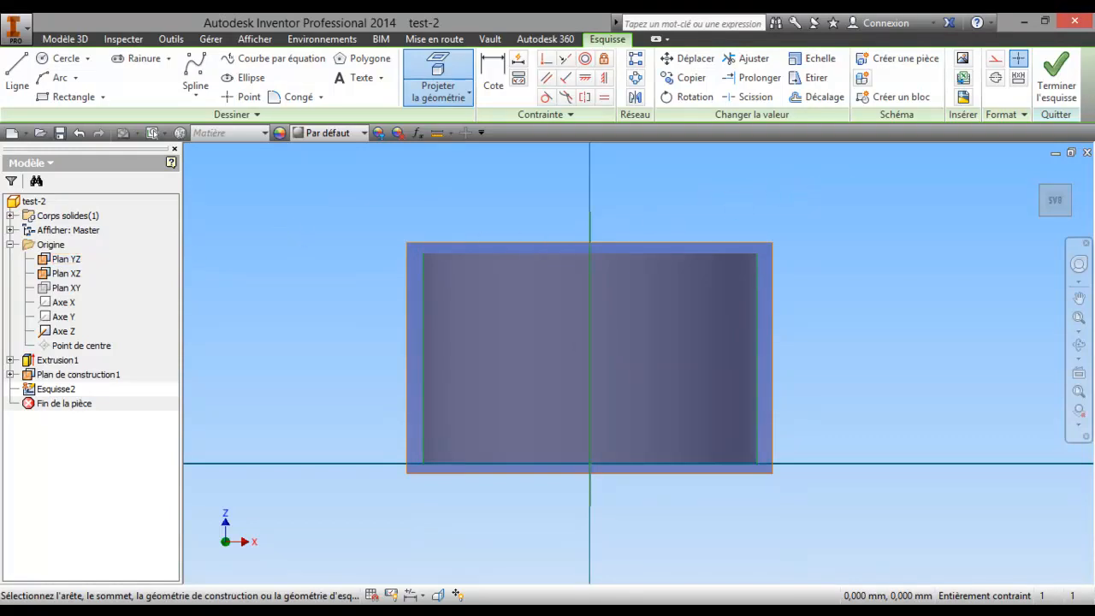
Examine the base's length and width dimensions in the exercice-2 reference drawing in Paint
left_click_drag(0, 69, 497, 96)
left_click_drag(329, 565, 330, 577)
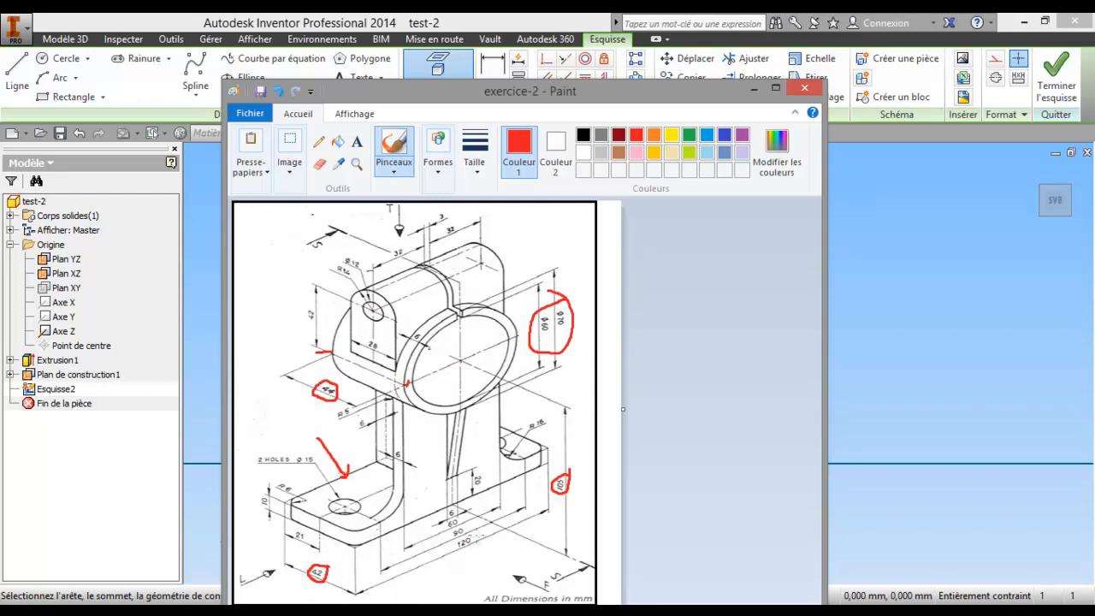
mouse_move(474, 534)
left_mouse_down()
mouse_move(456, 537)
mouse_move(461, 558)
left_mouse_up()
left_click_drag(642, 98, 0, 120)
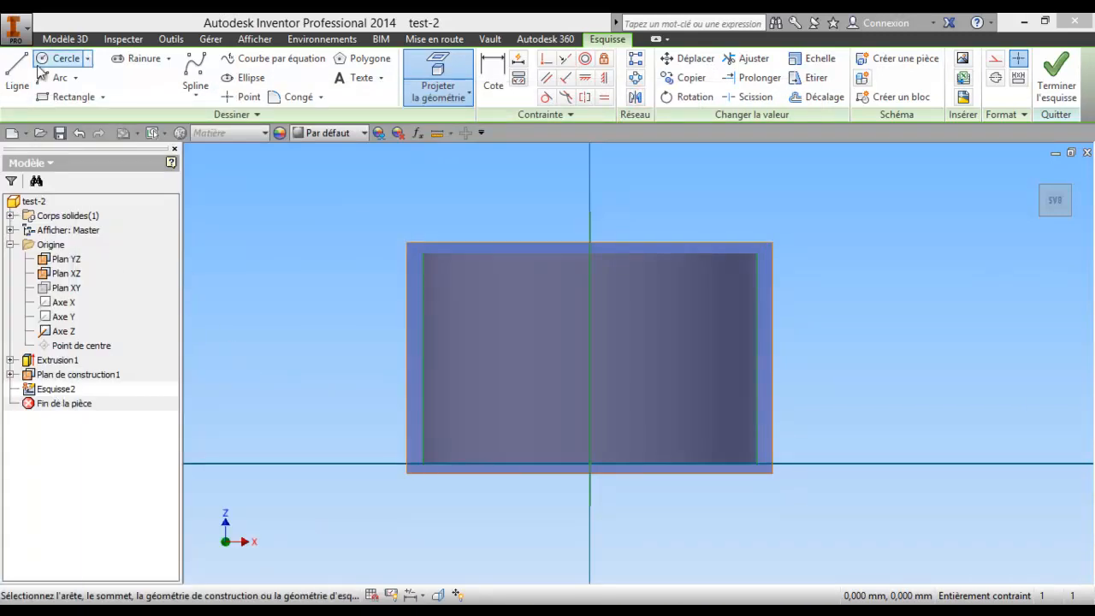
left_click(493, 77)
left_click(425, 316)
right_click(321, 343)
left_click(238, 349)
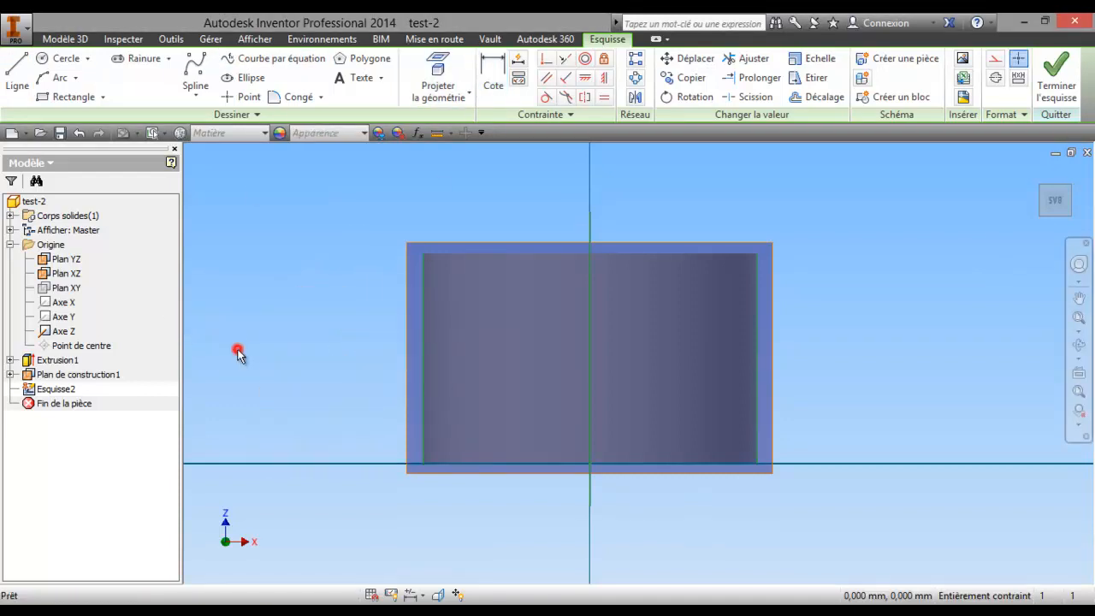
Draw a closed rectangle 25 mm wide and 42 mm high with lines, outward from the projected left edge of the cylinder
left_click(19, 79)
left_click(424, 463)
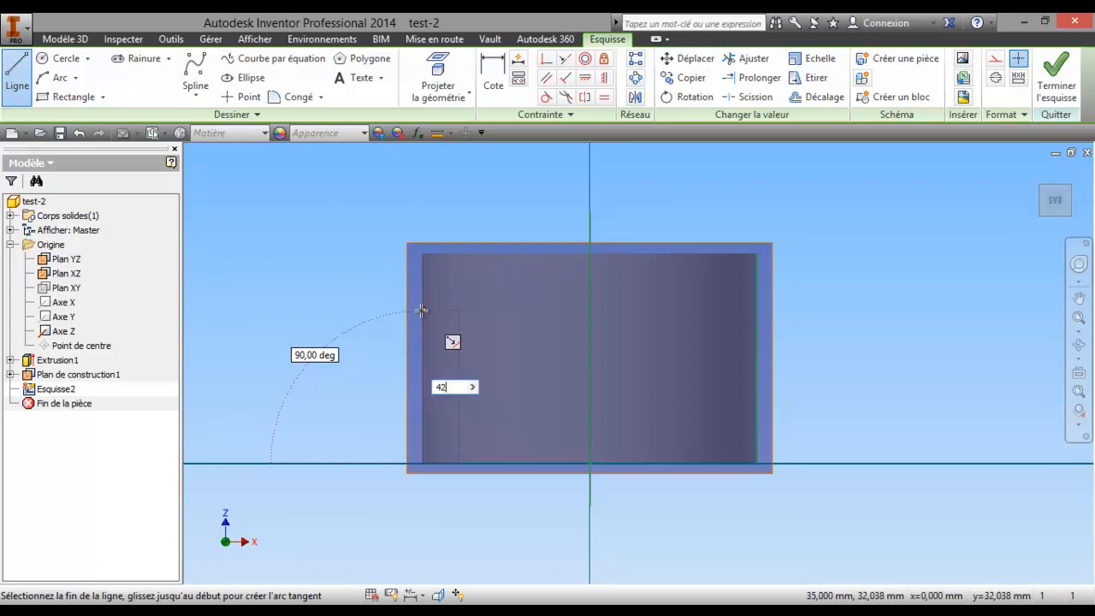
key("Return")
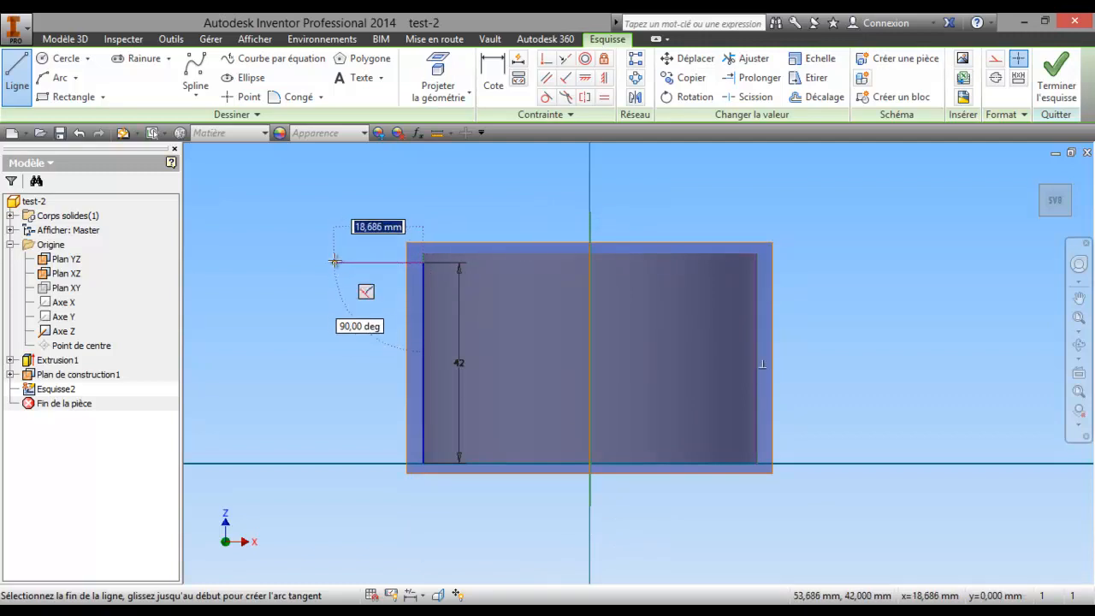
type("25")
key("Return")
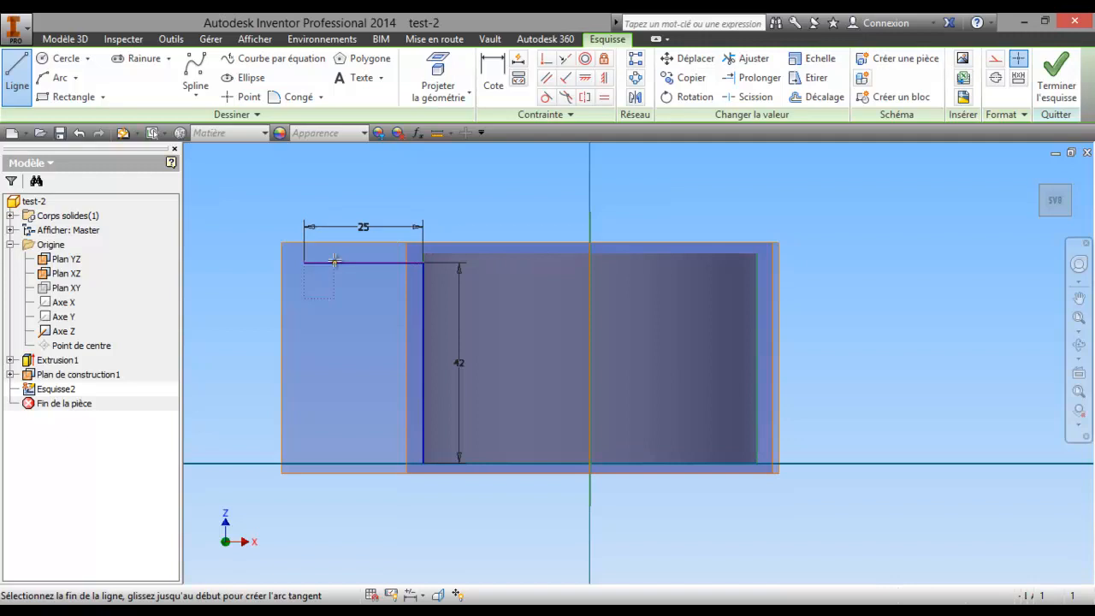
left_click(304, 462)
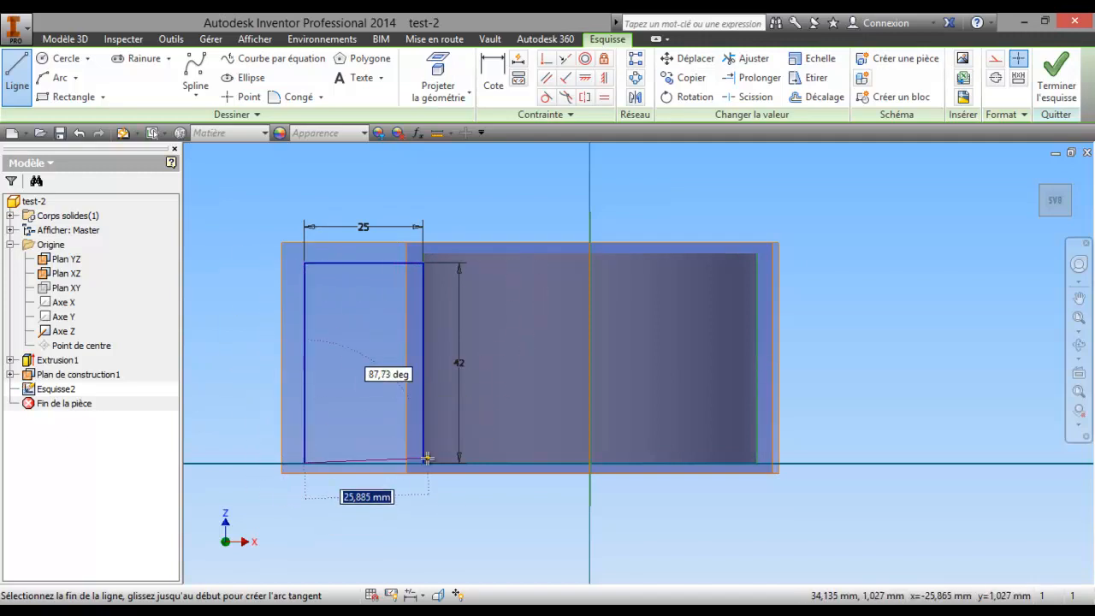
left_click(423, 462)
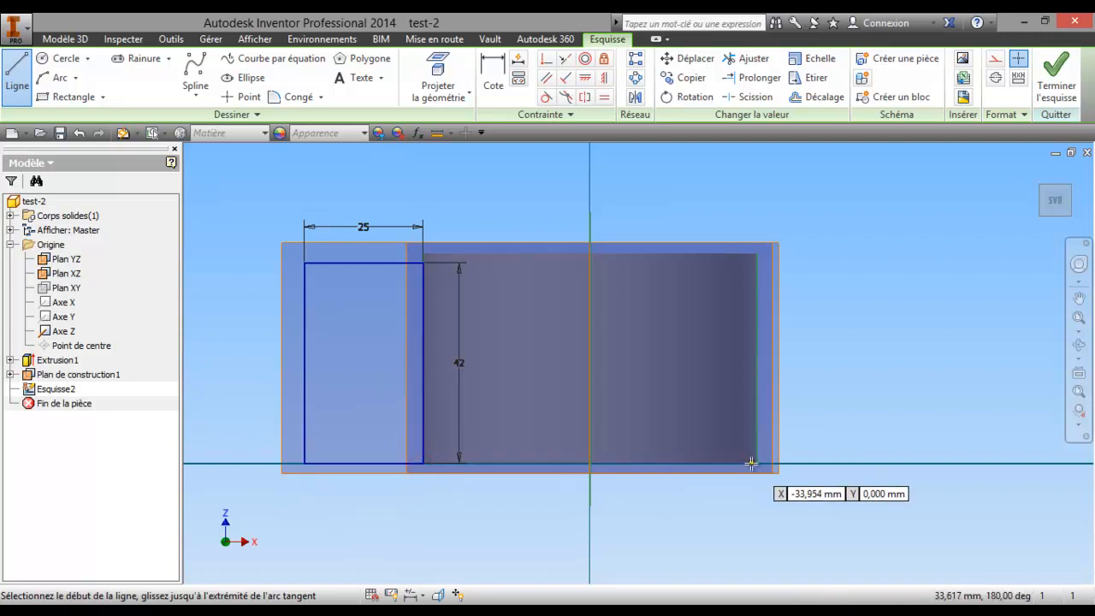
Draw a 25 mm line outward from the lower end of the projected right edge, and a vertical line up from its outer end
left_click(757, 463)
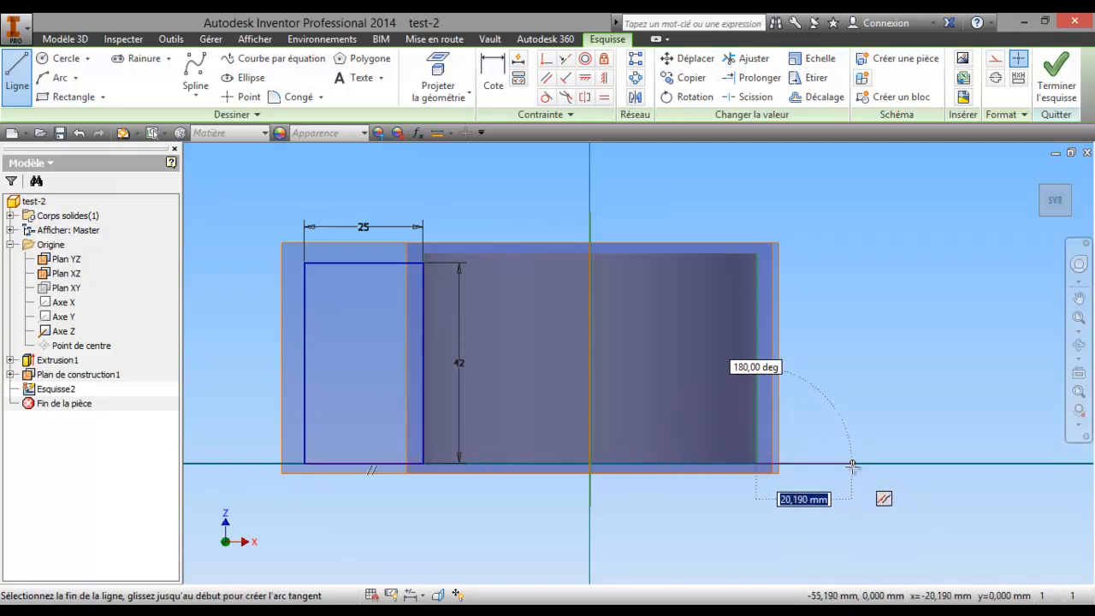
type("25")
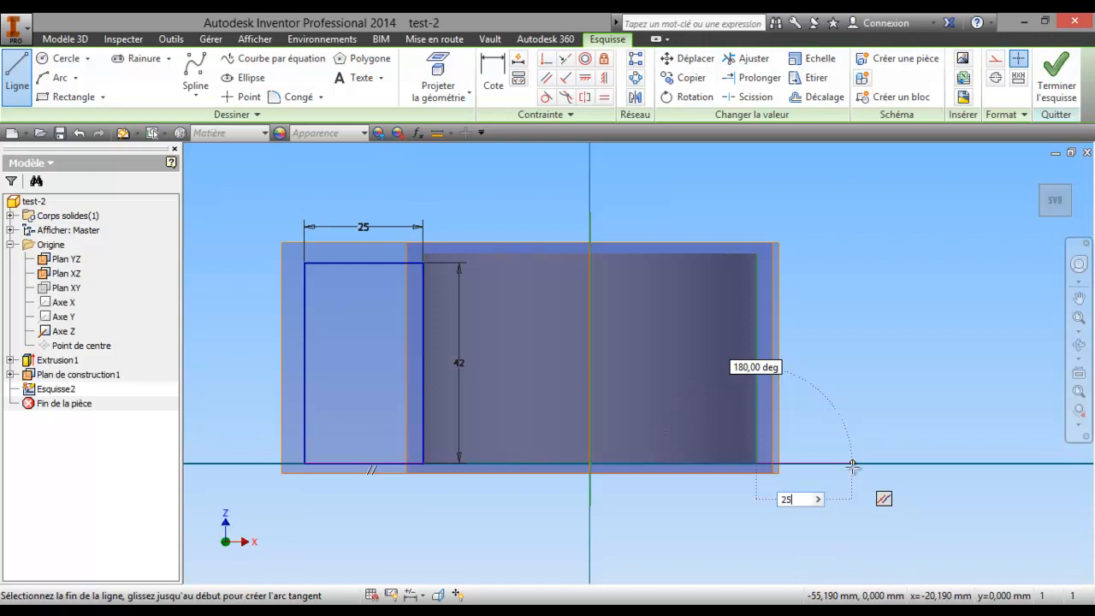
key("Return")
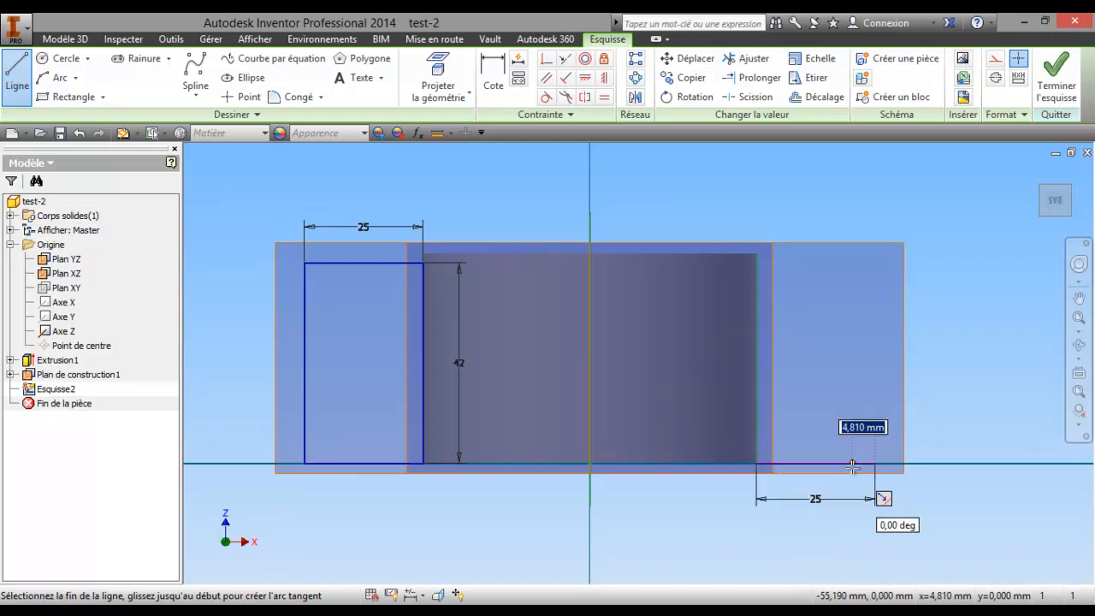
left_click(875, 254)
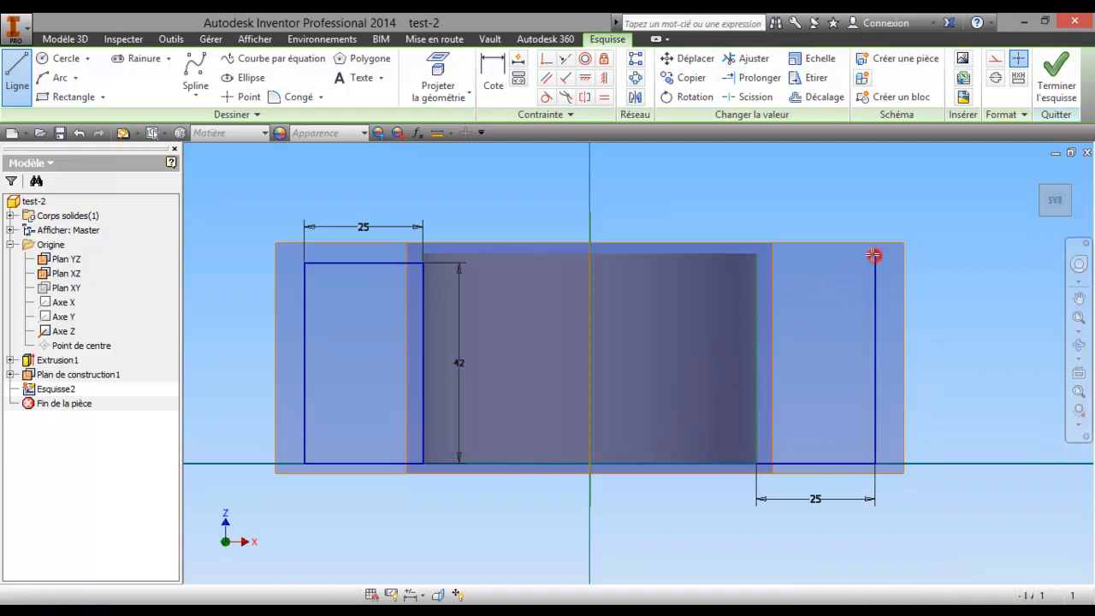
right_click(761, 197)
left_click(688, 195)
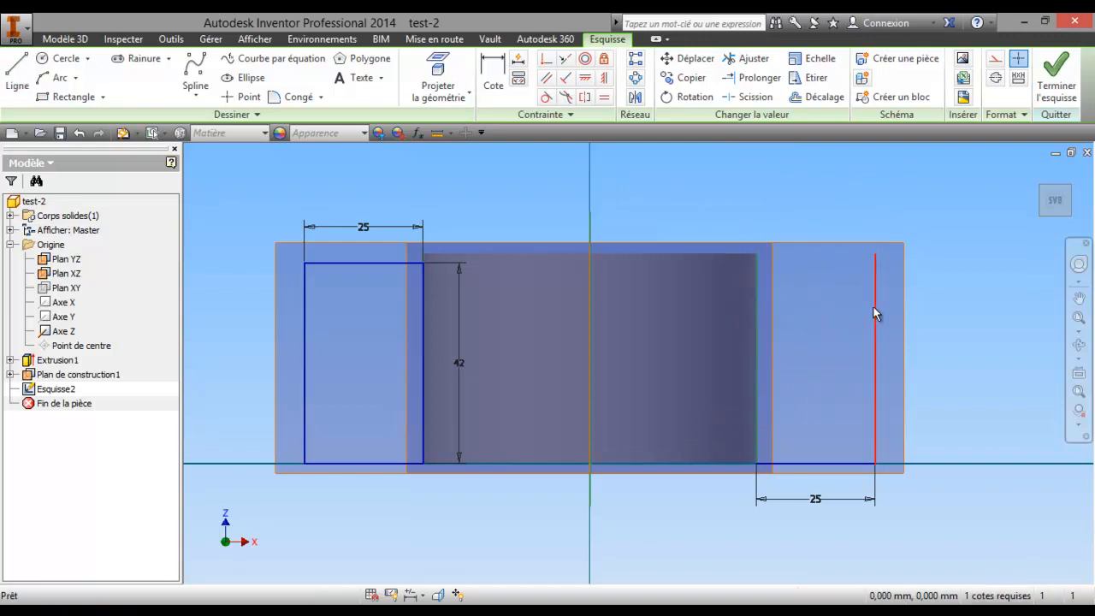
Undo the last vertical line, redraw it from the 25 mm line's outer end, and connect its upper end to the projected right edge
left_click(78, 133)
left_click(19, 73)
left_click(875, 463)
left_click(874, 254)
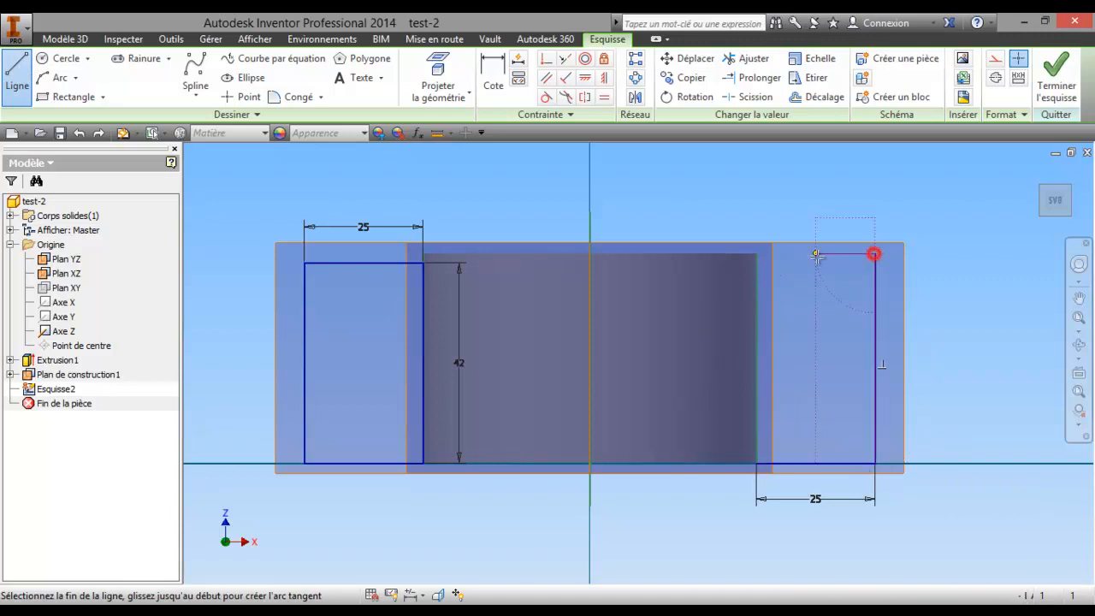
left_click(758, 253)
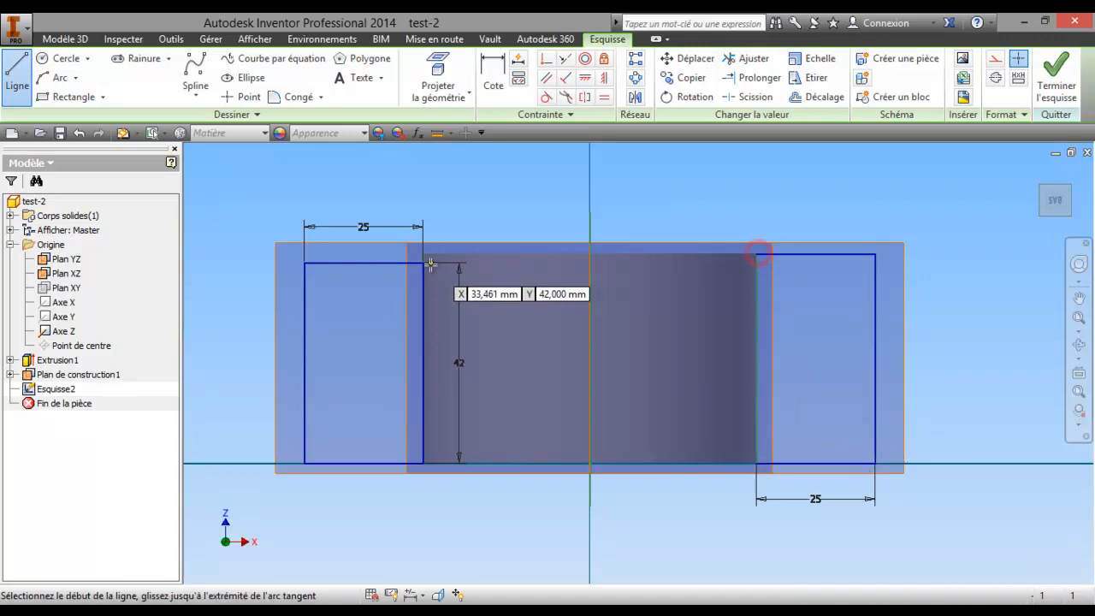
Draw horizontal lines from the left rectangle's upper inner corner across the projected right edge to the outer right vertical line
left_click(423, 263)
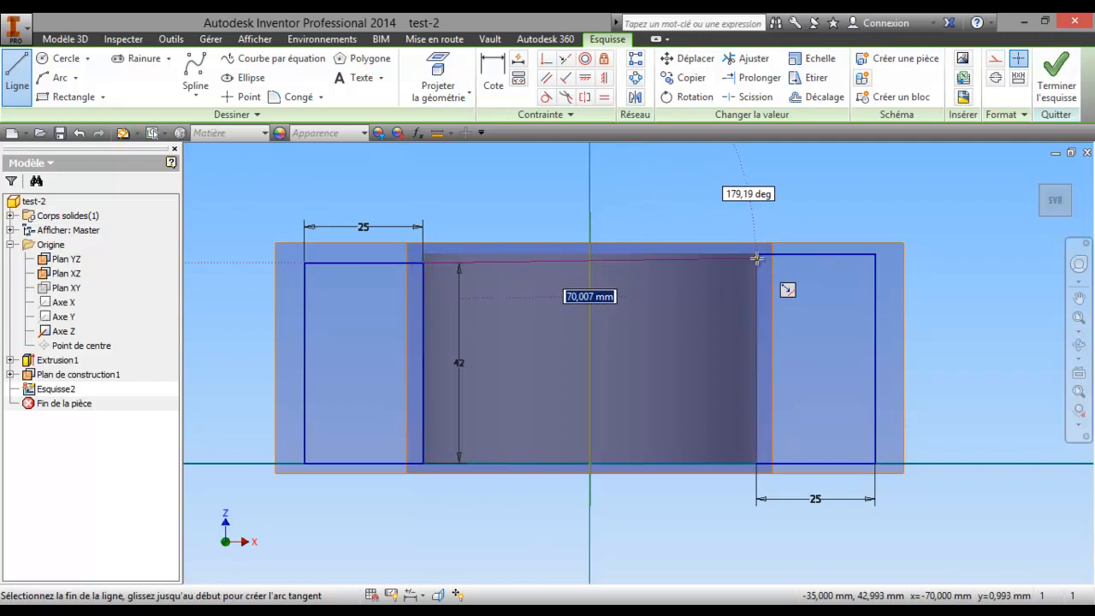
double_click(756, 263)
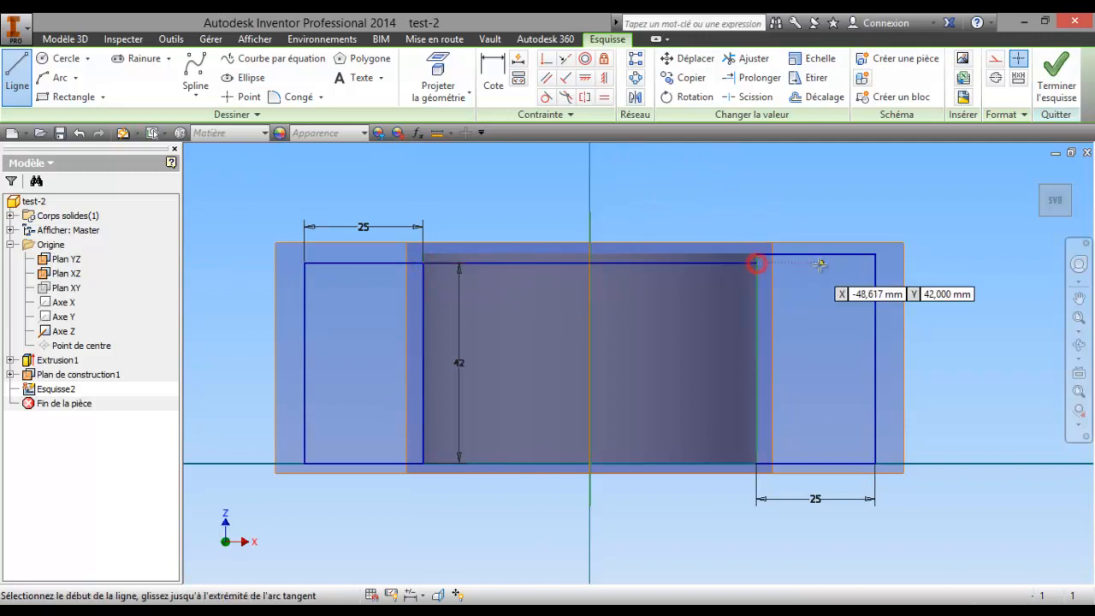
left_click(875, 263)
double_click(757, 262)
right_click(834, 202)
left_click(761, 188)
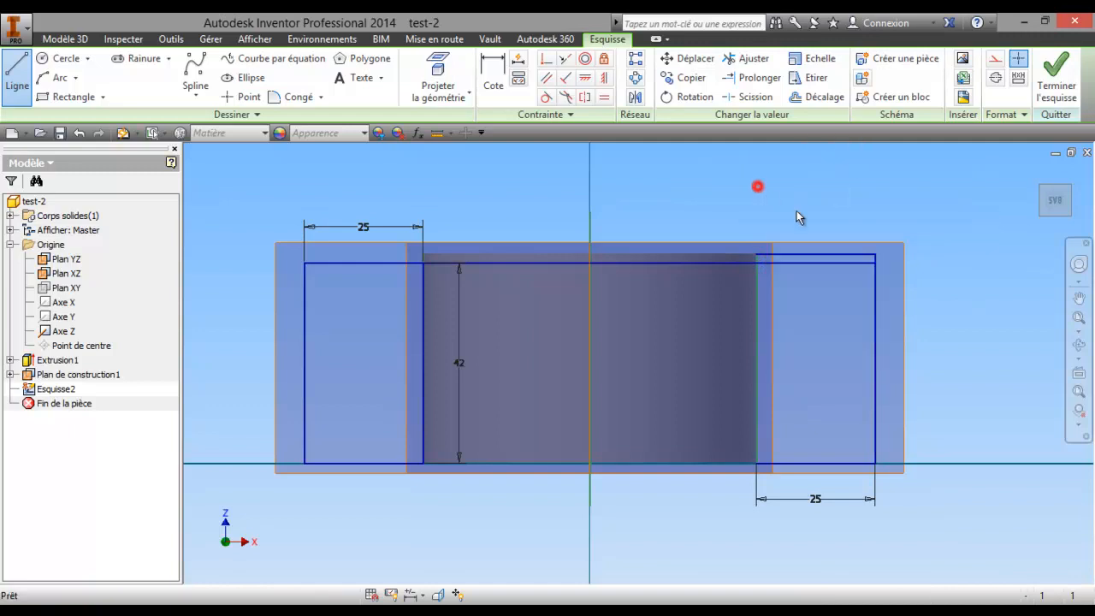
Delete the surplus short line above the right-hand rectangle and trim the outer vertical line's overshoot
right_click(808, 257)
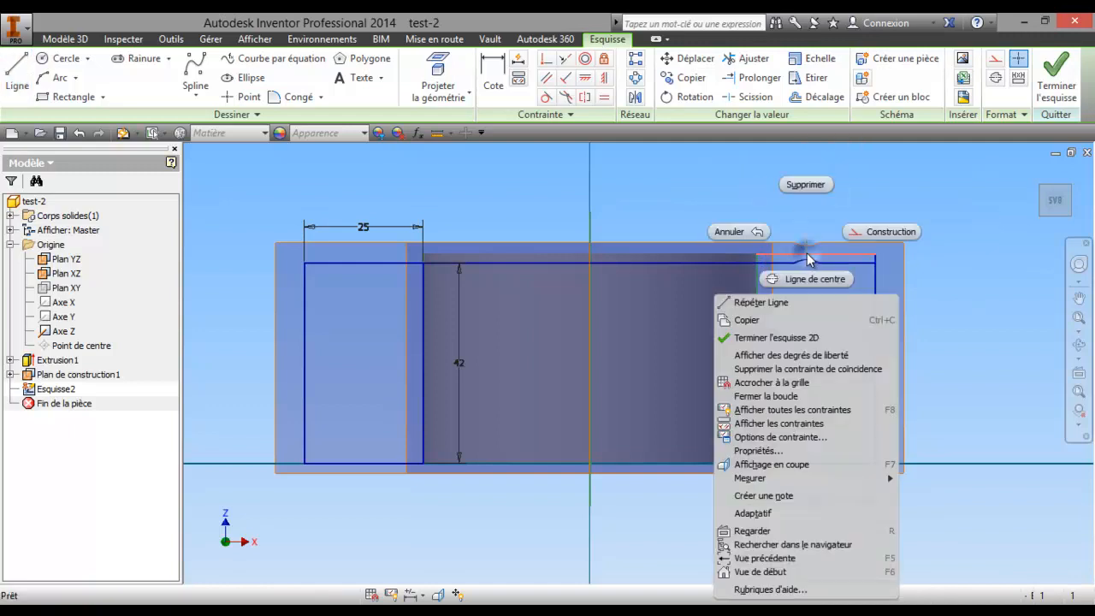
left_click(804, 184)
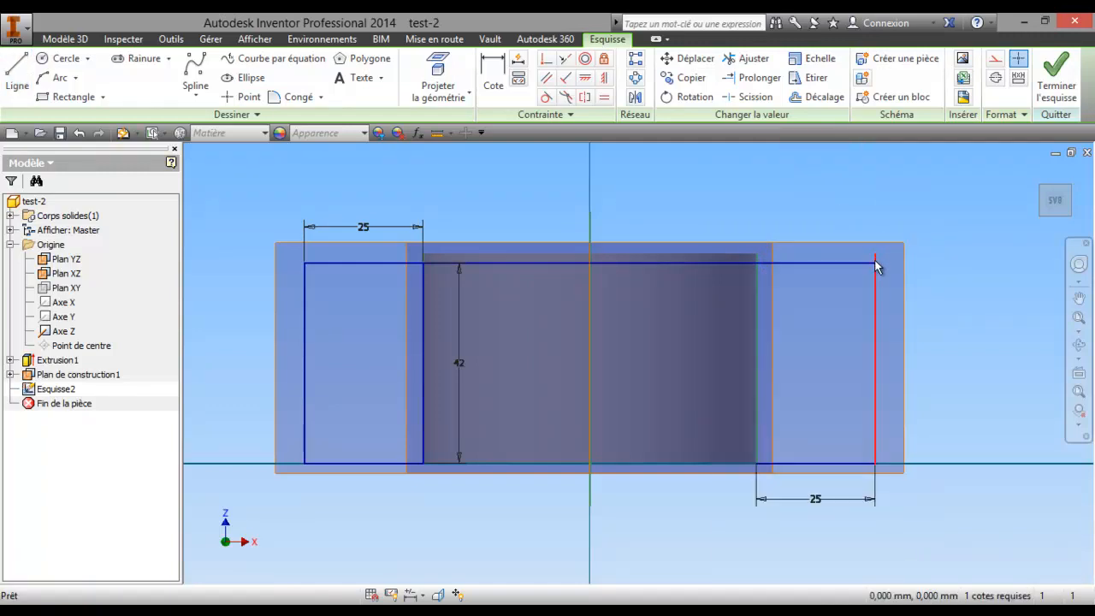
left_click(813, 192)
left_click(745, 67)
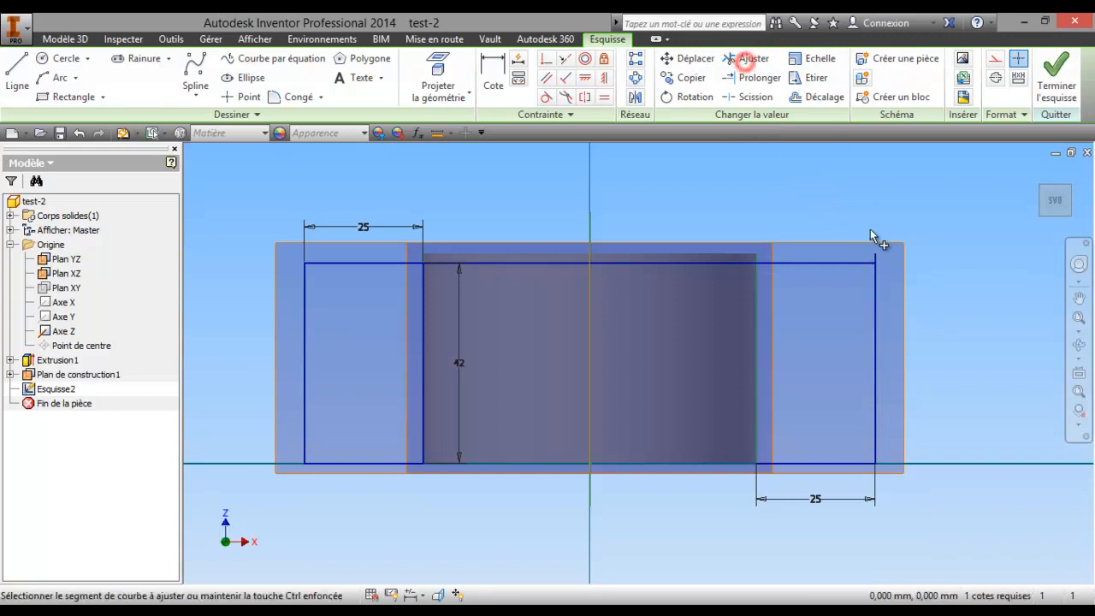
left_click(876, 257)
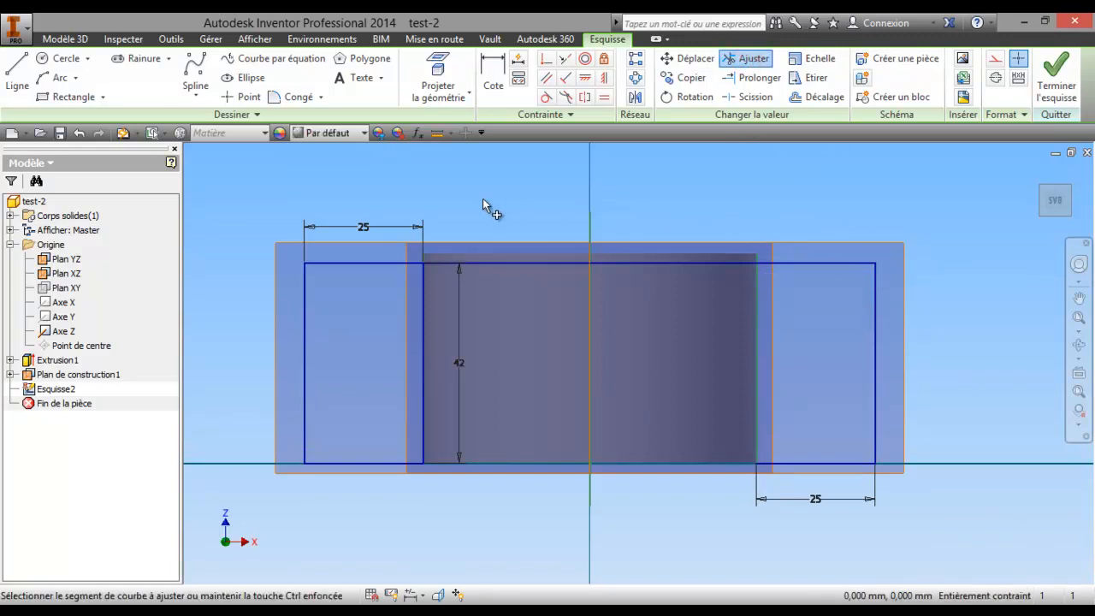
Finish the base sketch and examine its outline beneath the cylinder in 3D
left_click(422, 349)
left_click(351, 162)
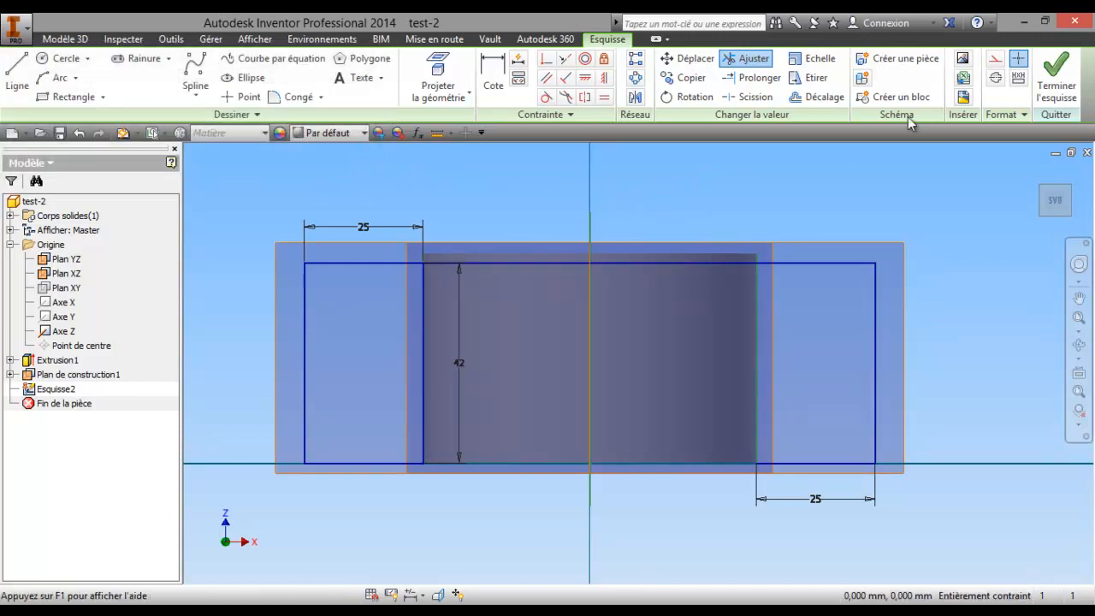
left_click(1054, 77)
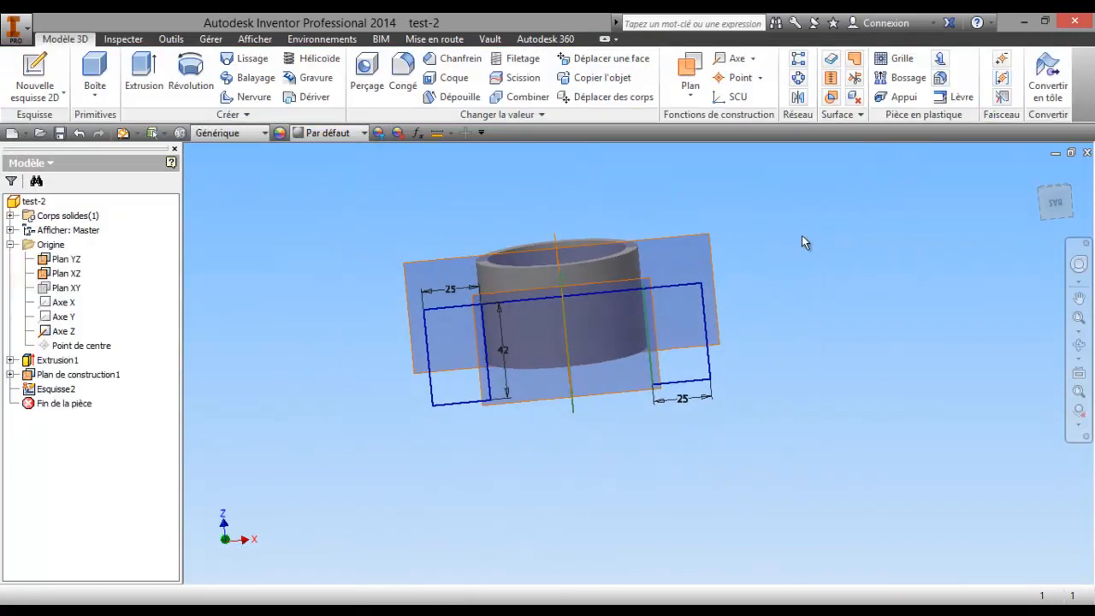
left_click(1080, 345)
left_click_drag(603, 317, 881, 307)
right_click(689, 369)
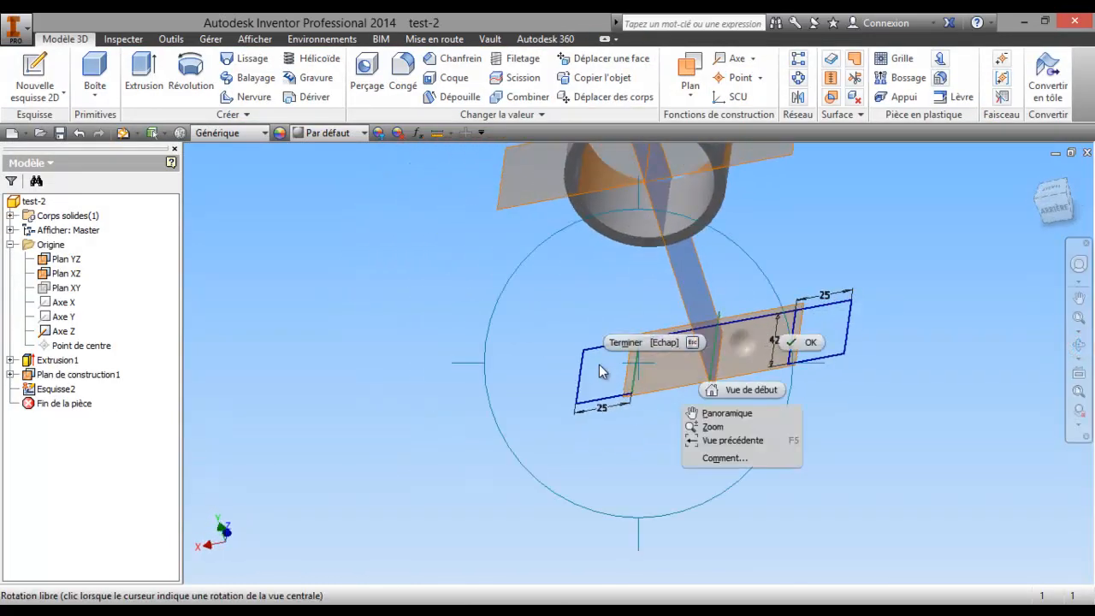
left_click(620, 343)
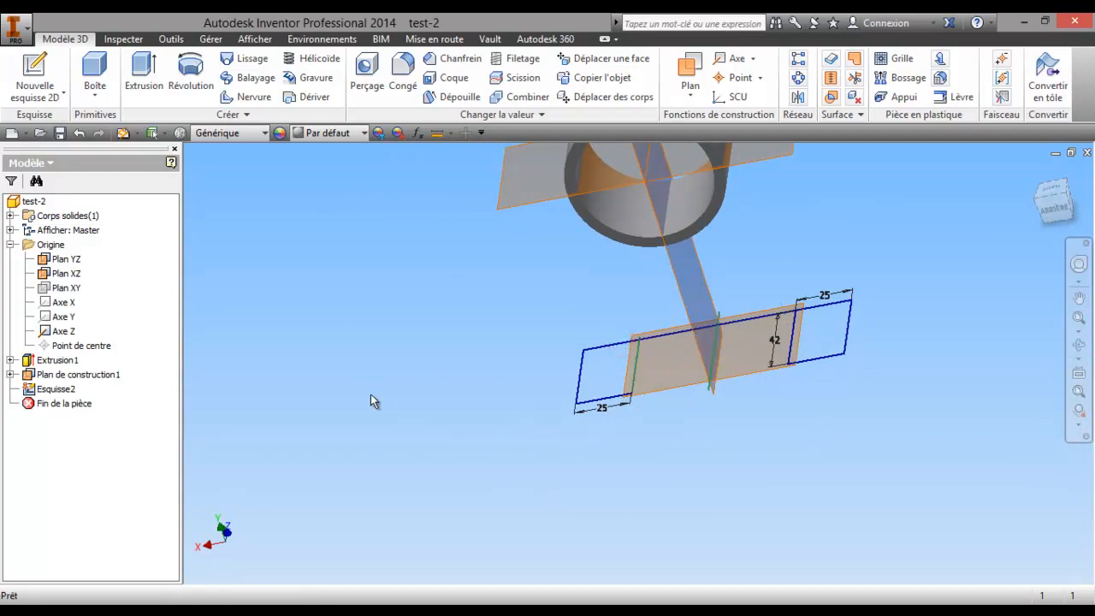
Edit the base sketch to close its open lower edge with a line joining the two side rectangles' inner corners
right_click(89, 389)
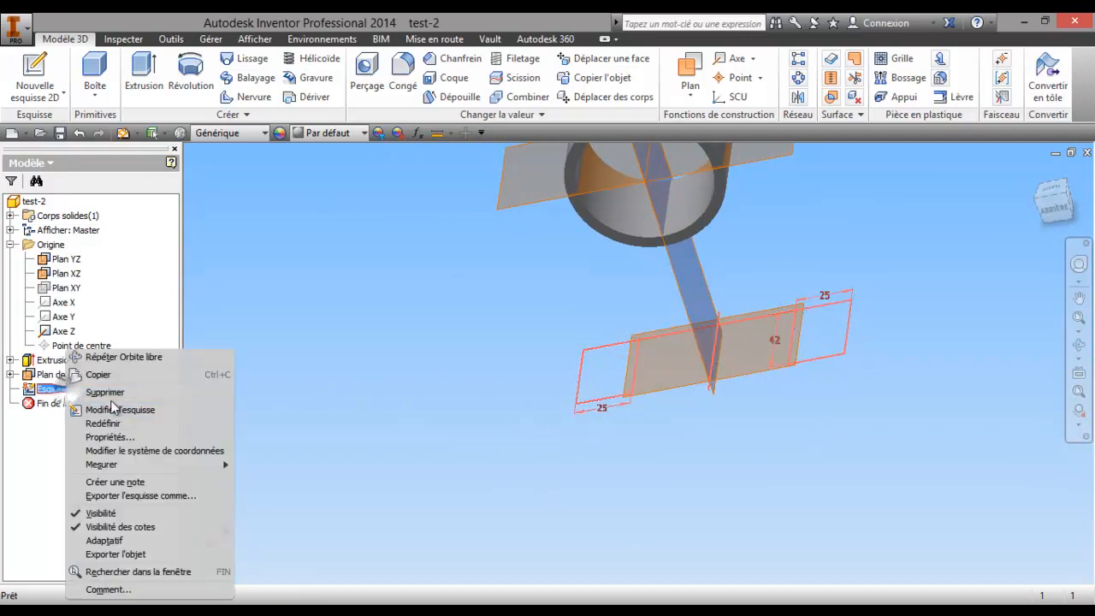
left_click(114, 409)
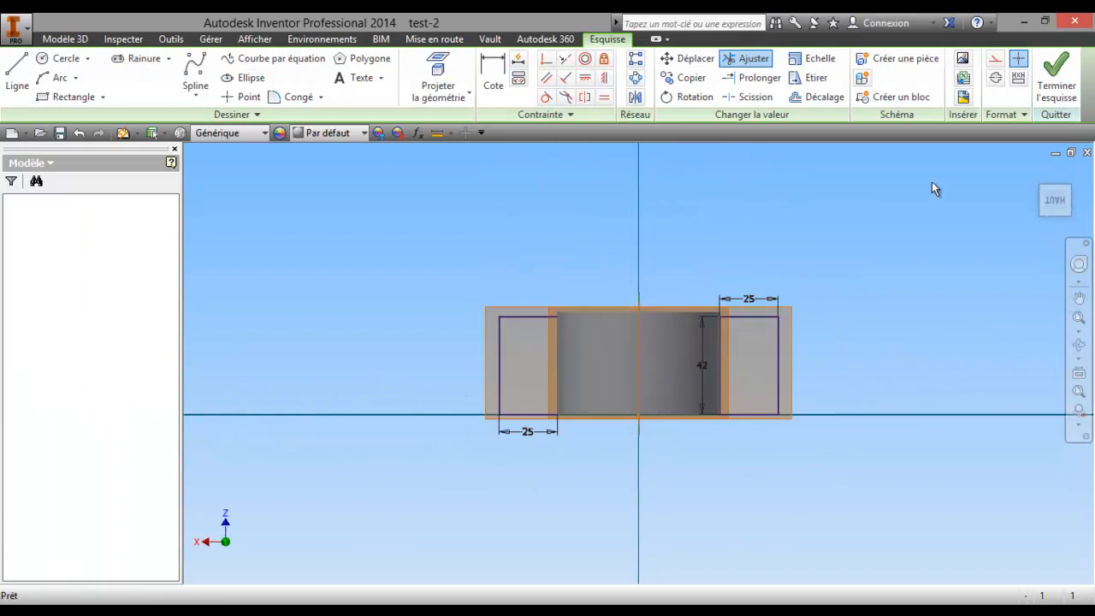
left_click(1032, 204)
left_click(1033, 203)
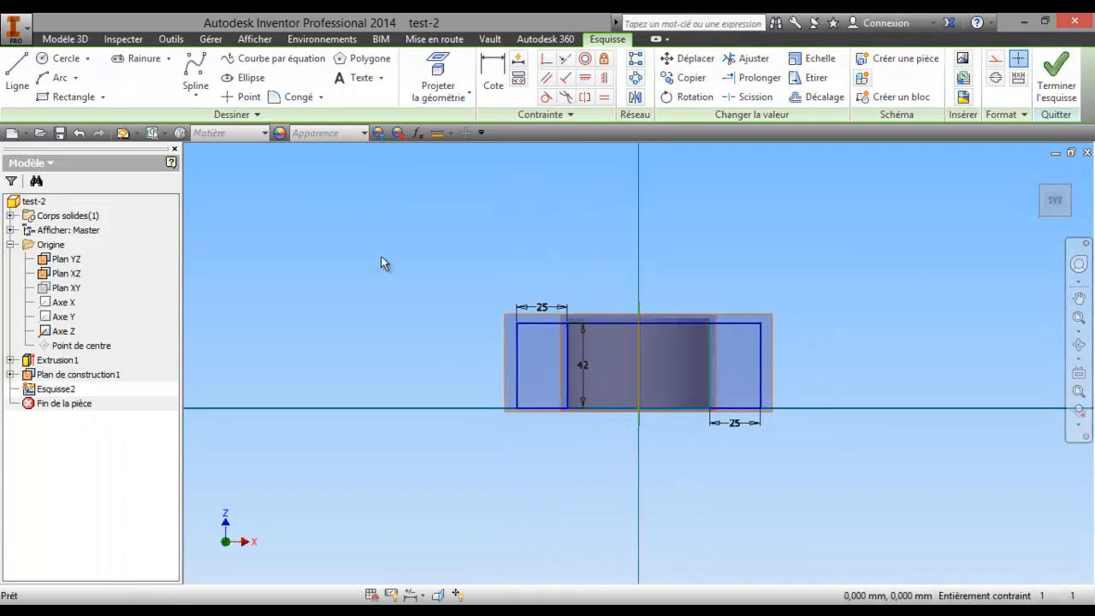
left_click(17, 75)
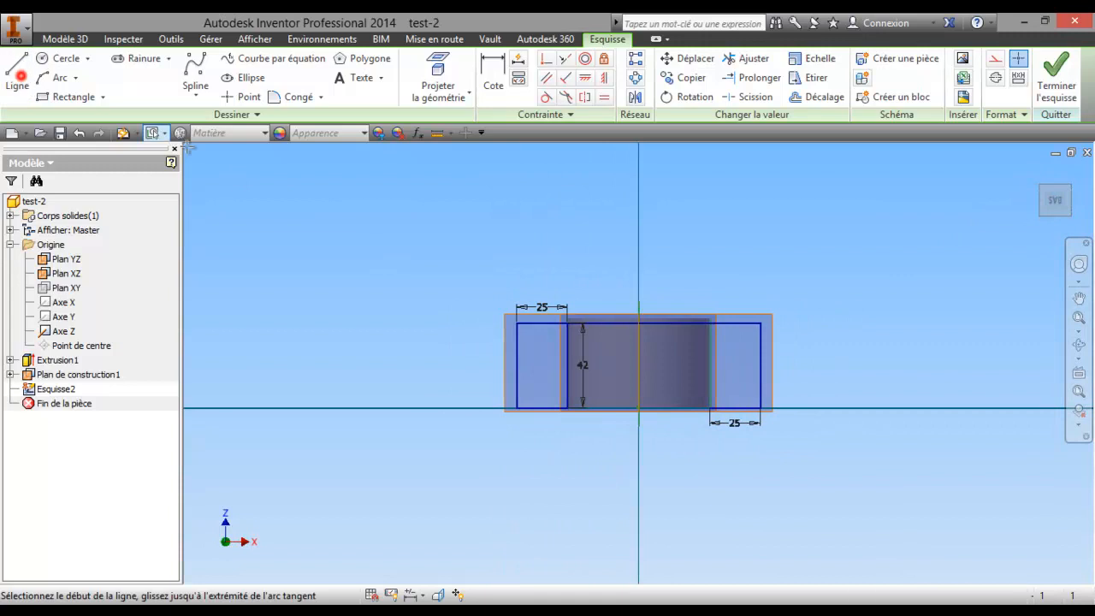
left_click(567, 408)
left_click(711, 407)
left_click(1053, 84)
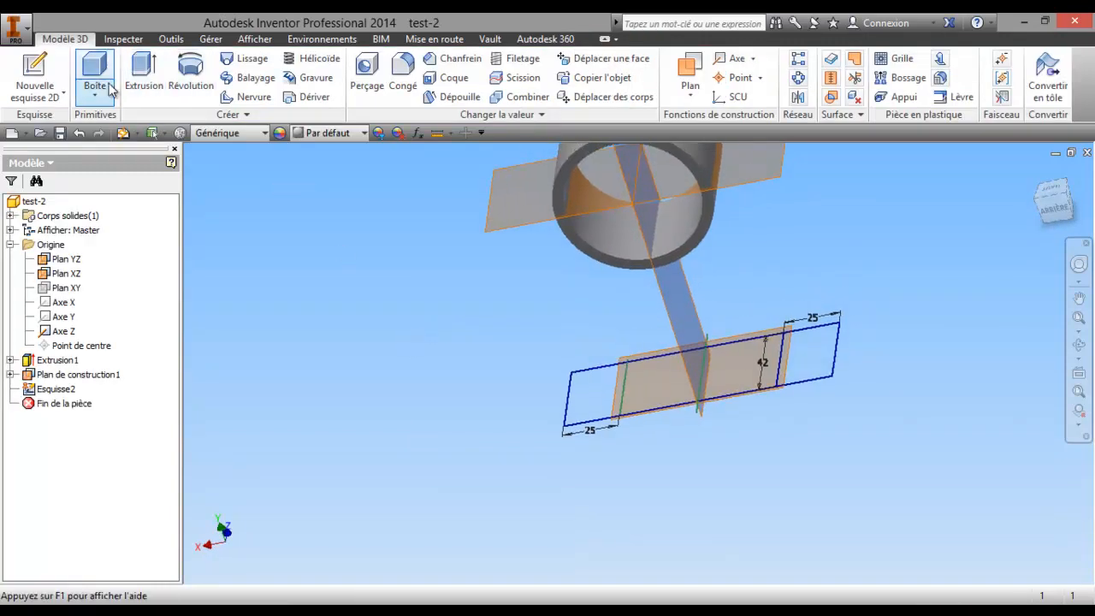
Switch to the exercice-2 drawing in Paint and circle the base's 10 mm thickness dimension in red
left_click_drag(0, 128, 215, 82)
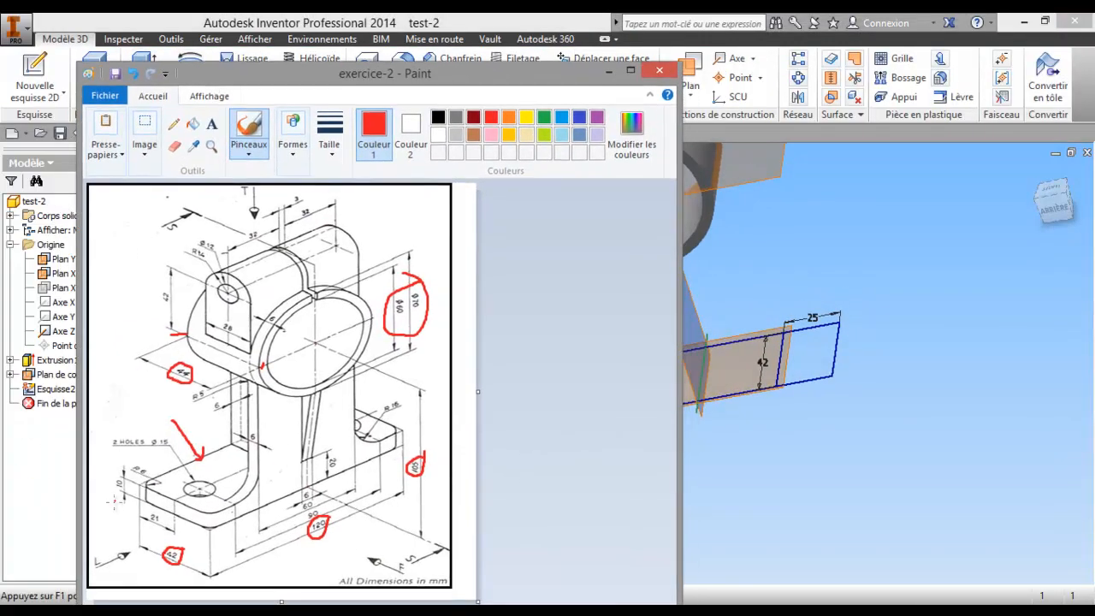
left_click_drag(128, 481, 103, 487)
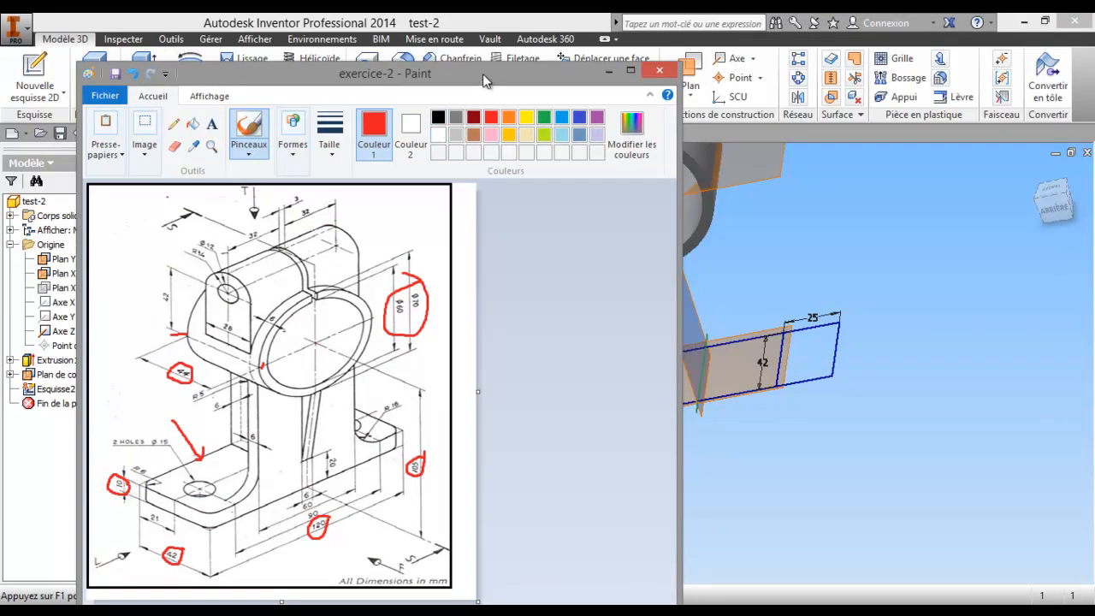
left_click_drag(482, 75, 0, 77)
Extrude all regions of the base sketch by 10 mm towards the cylinder
left_click(149, 78)
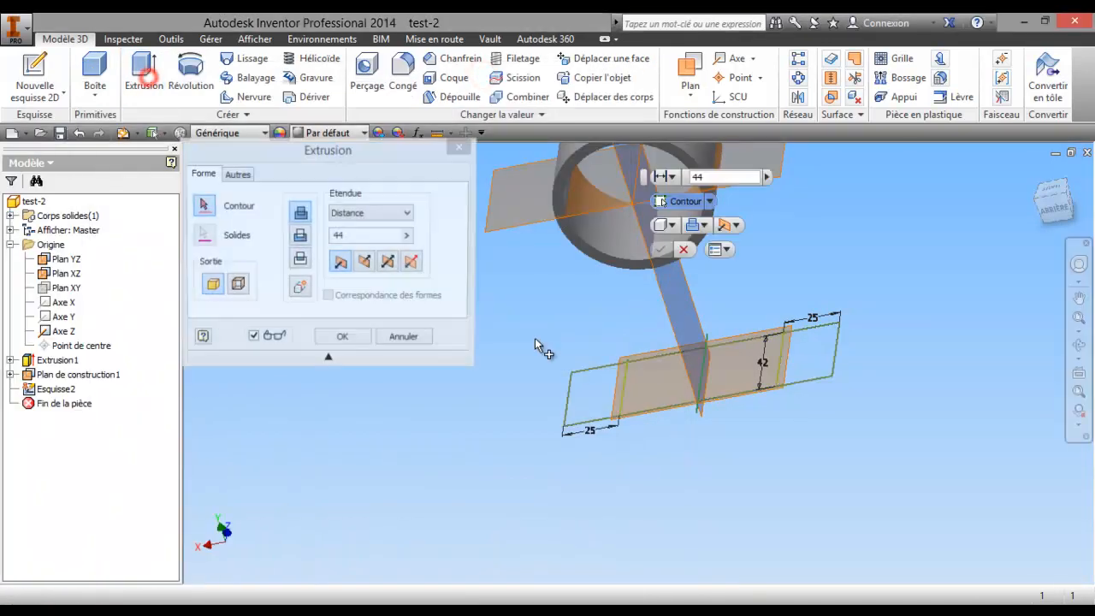
left_click(641, 387)
left_click(797, 359)
double_click(584, 176)
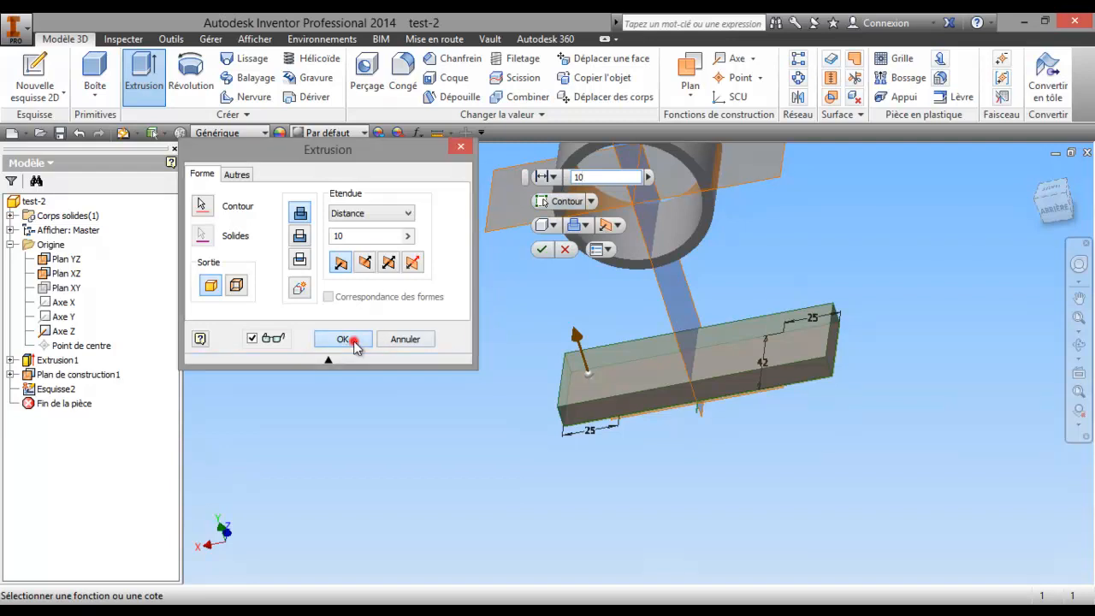
left_click(354, 341)
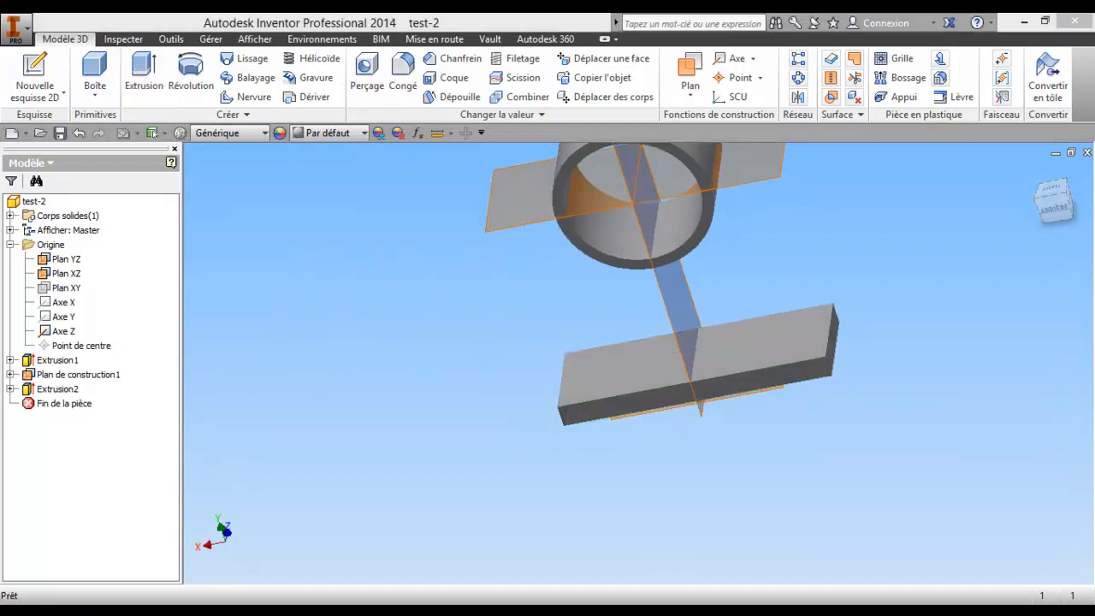
Switch to the exercice-2 drawing in Paint and circle the 60 mm width and the two 6 mm dimensions of the upright in red
left_click_drag(0, 87, 258, 70)
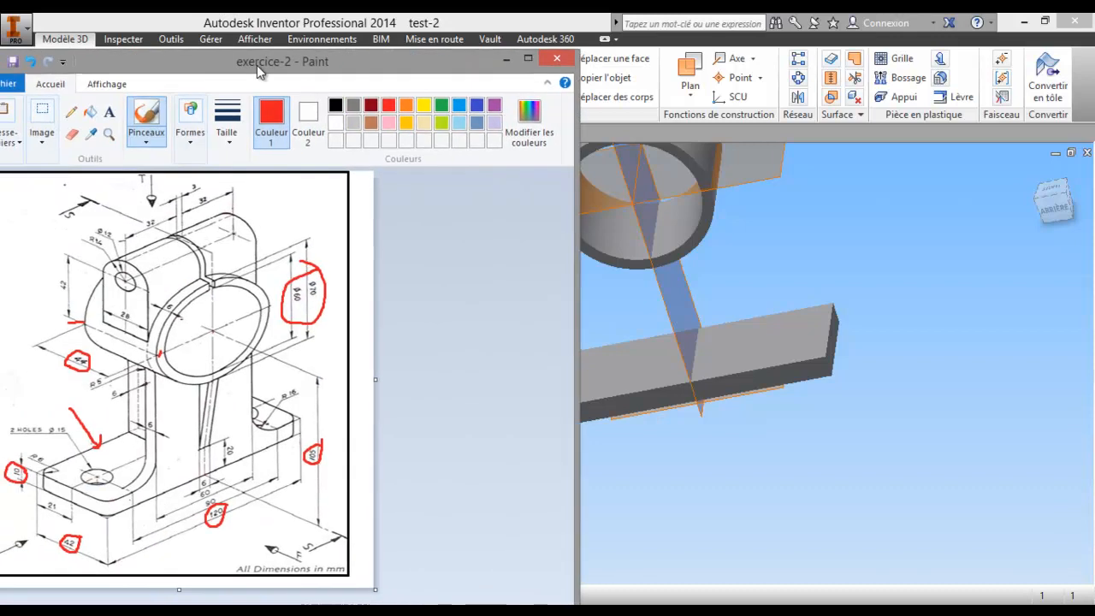
middle_click_drag(741, 319, 892, 340)
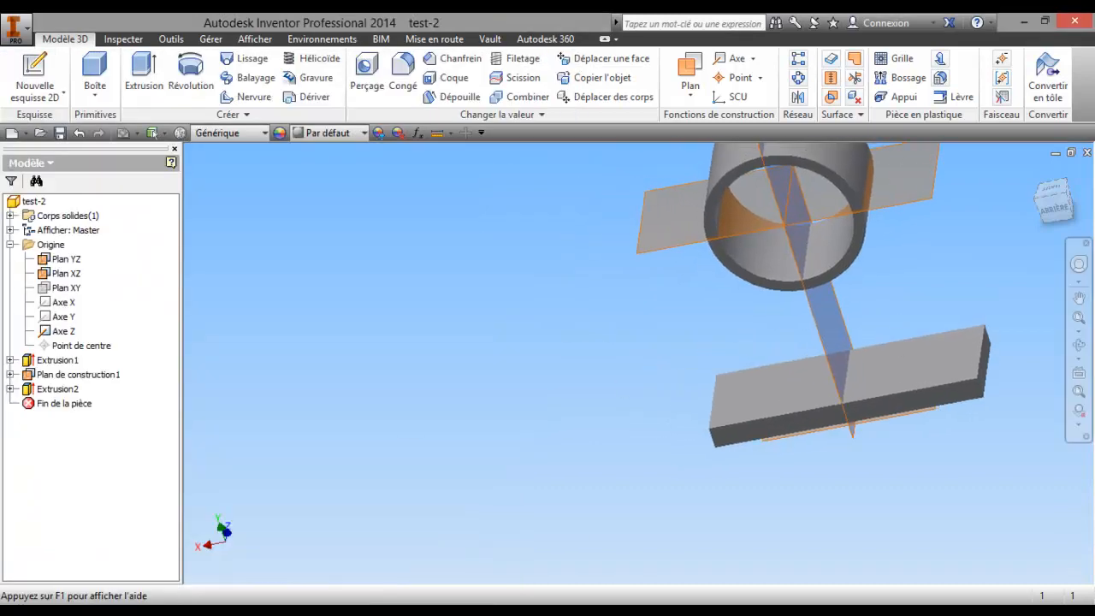
left_click(255, 610)
mouse_move(267, 60)
left_mouse_down()
mouse_move(345, 56)
mouse_move(329, 51)
left_mouse_up()
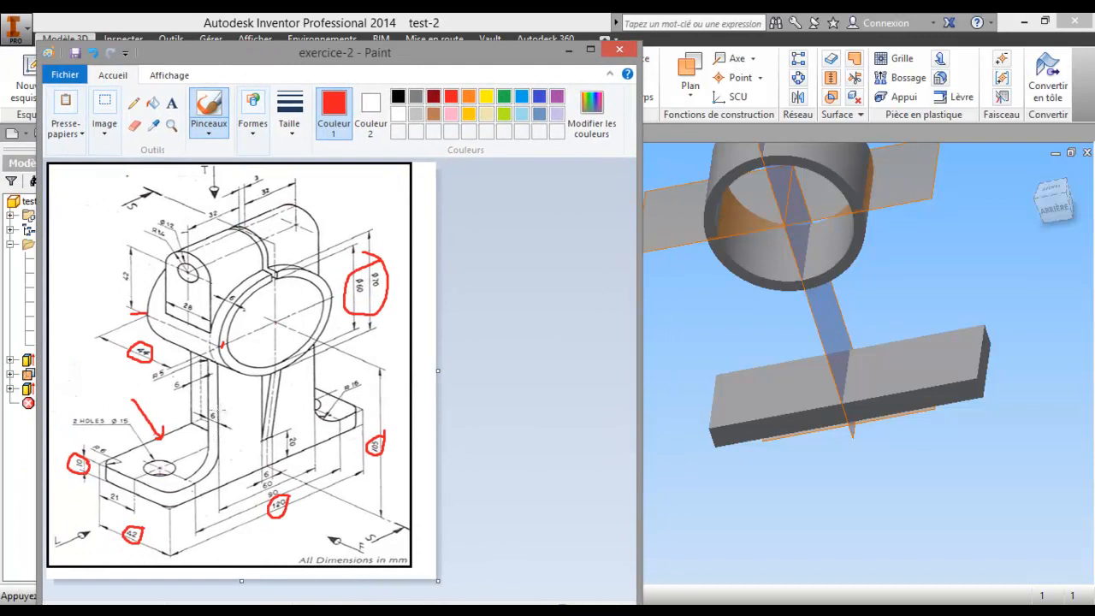
mouse_move(214, 409)
left_mouse_down()
mouse_move(206, 426)
mouse_move(218, 409)
left_mouse_up()
left_click_drag(272, 476, 256, 483)
mouse_move(179, 379)
left_mouse_down()
mouse_move(168, 389)
mouse_move(180, 394)
left_mouse_up()
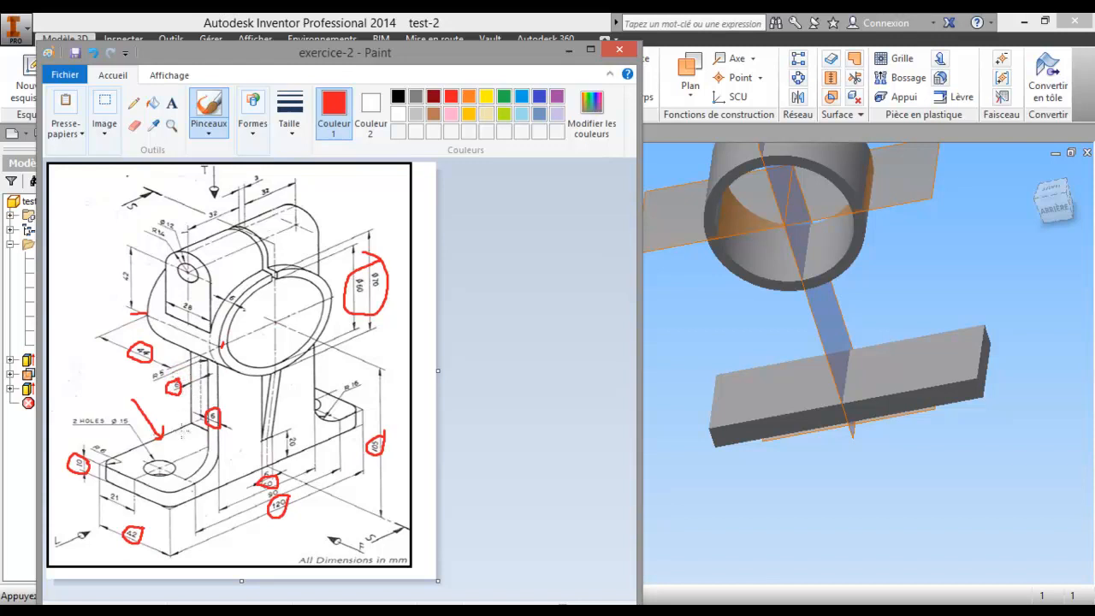
left_click_drag(487, 59, 0, 81)
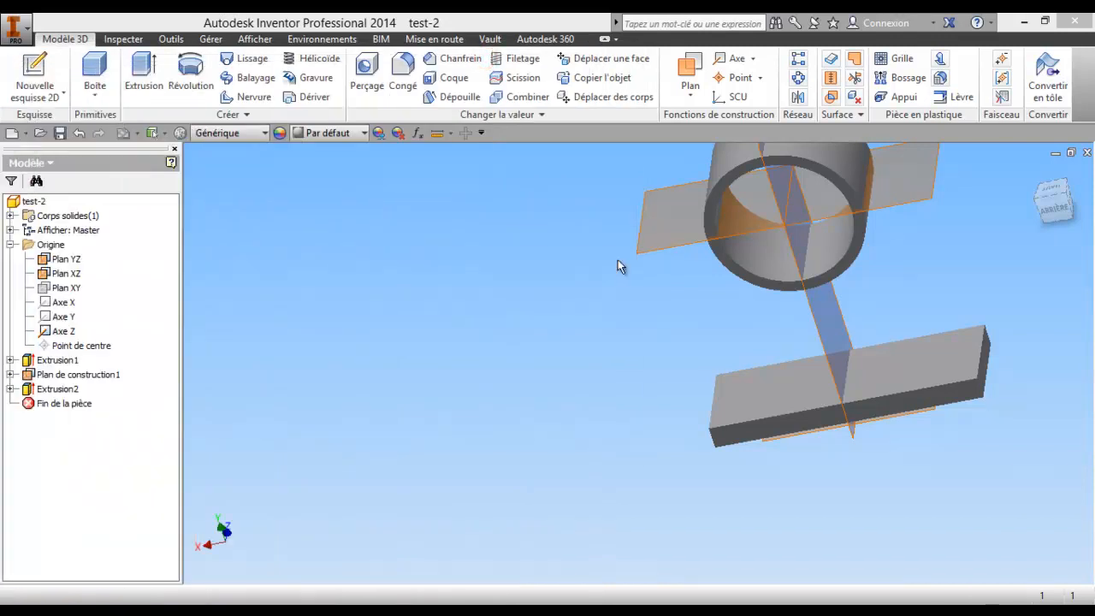
left_click(803, 389)
right_click(804, 394)
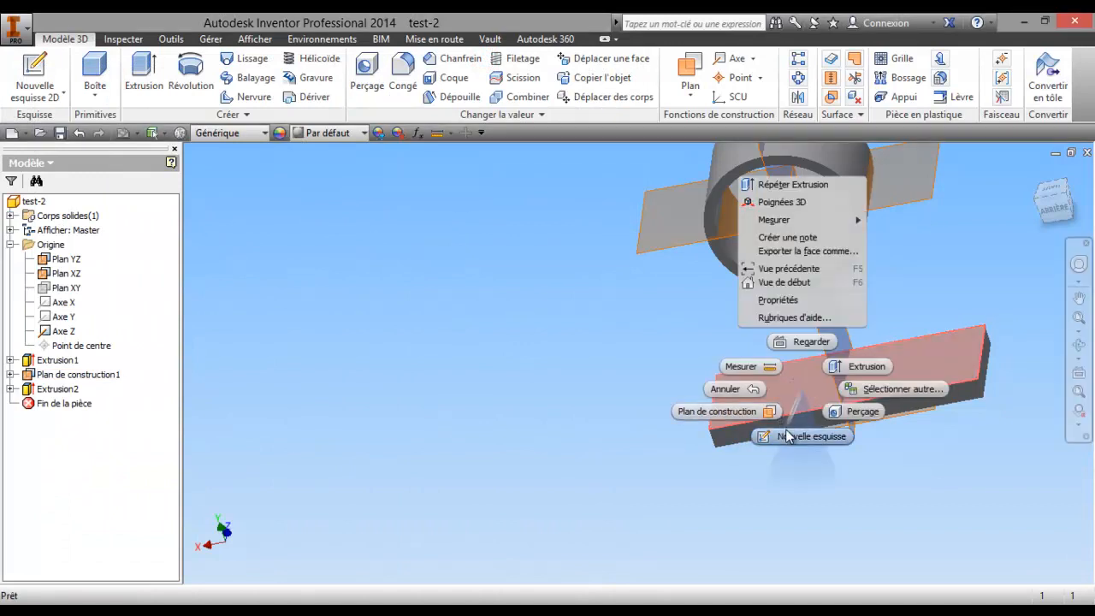
left_click(764, 435)
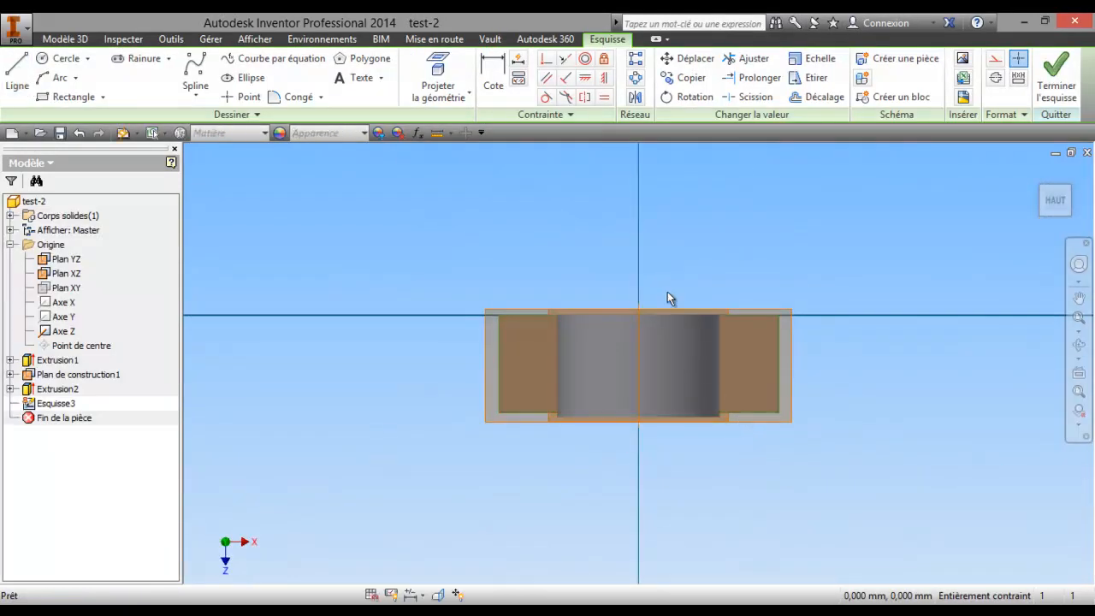
left_click(256, 39)
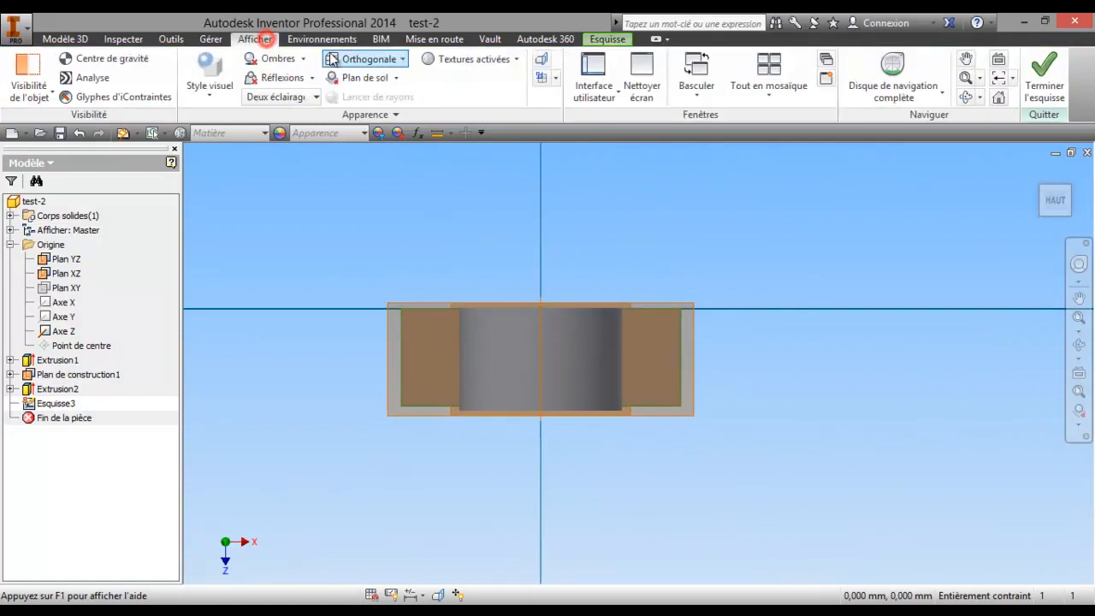
left_click(541, 58)
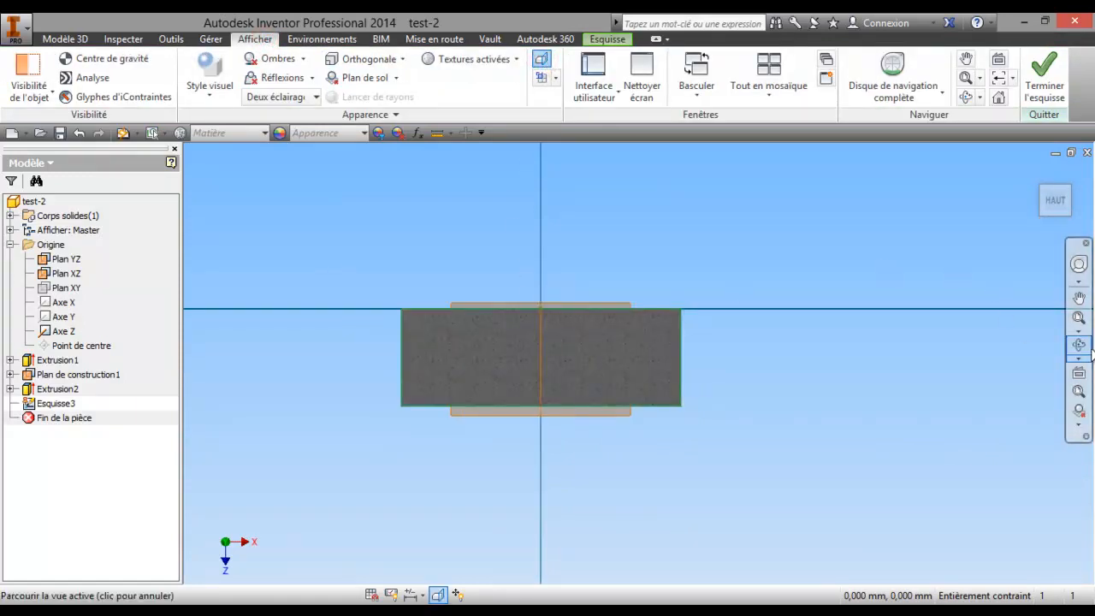
left_click(1079, 345)
left_click_drag(761, 354, 772, 376)
right_click(762, 372)
left_click(686, 377)
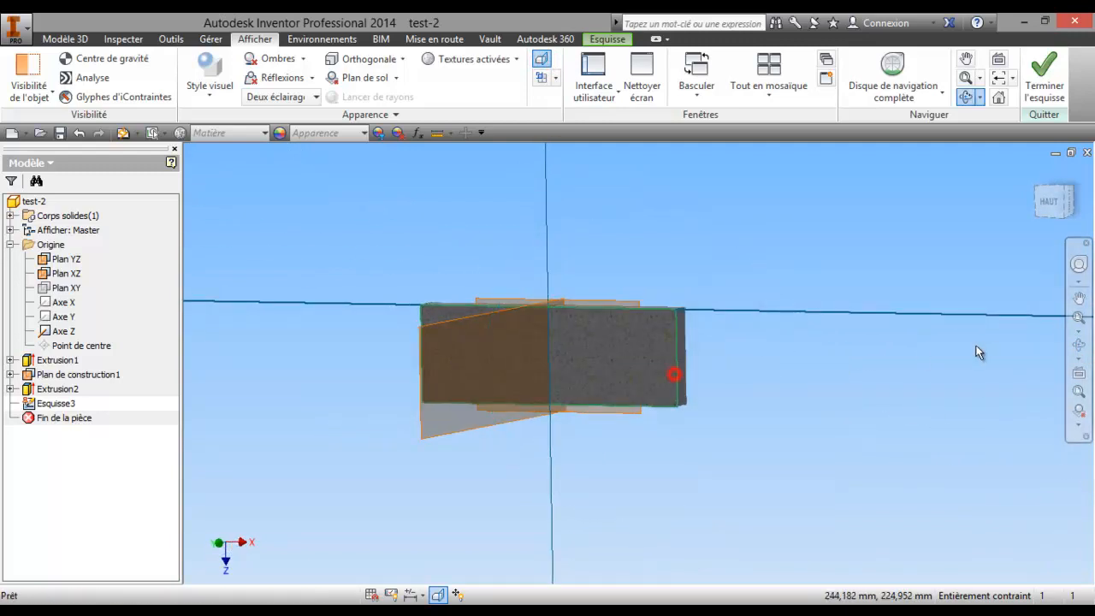
left_click(1078, 373)
left_click(633, 358)
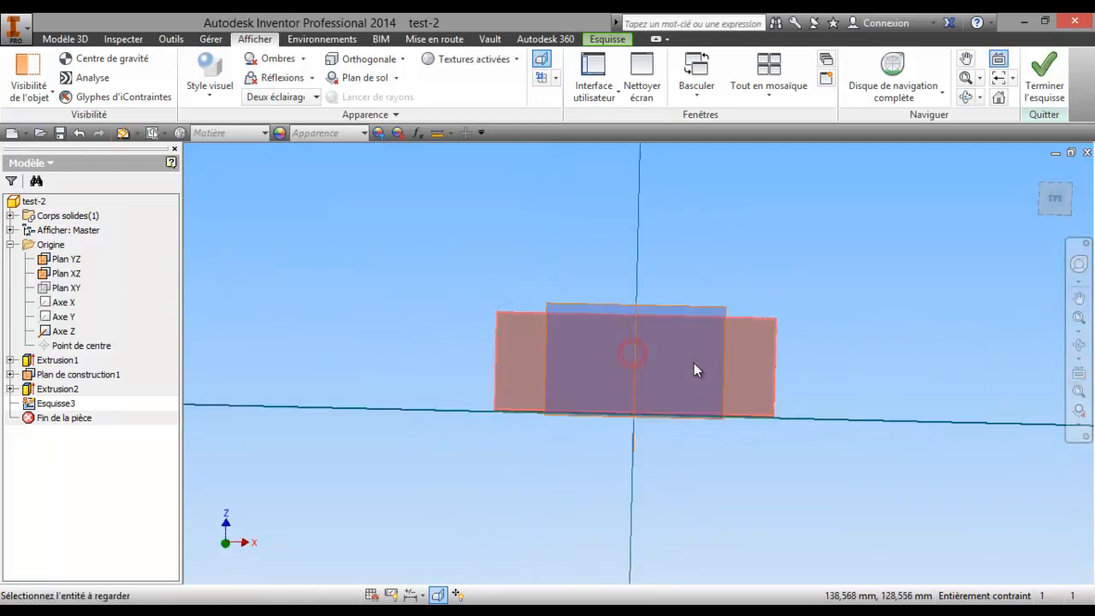
left_click(1061, 179)
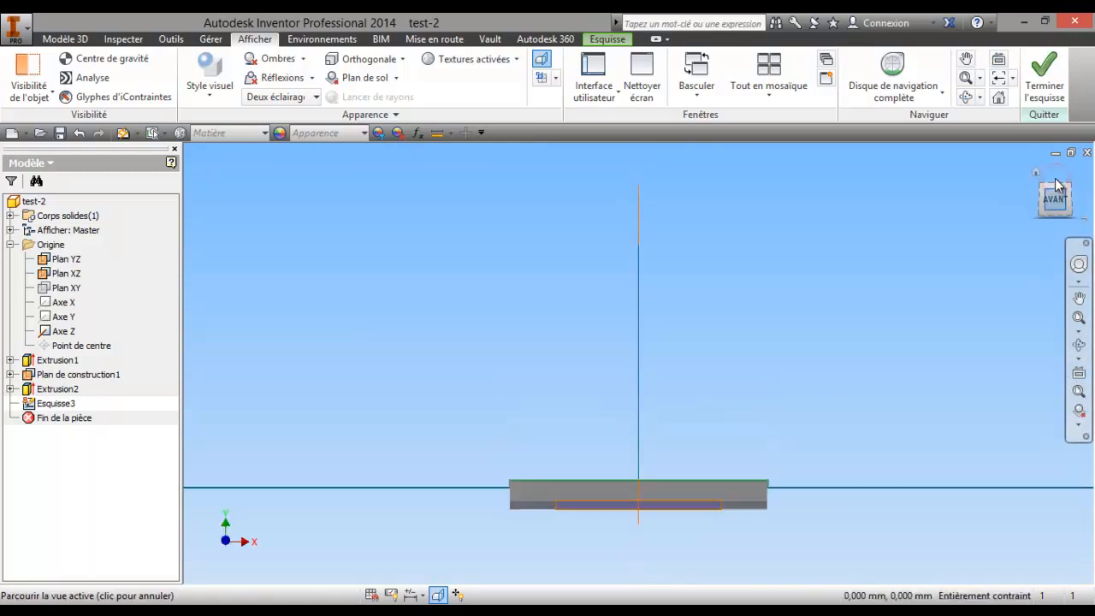
scroll(723, 282, "up", 3)
middle_click_drag(723, 281, 646, 196)
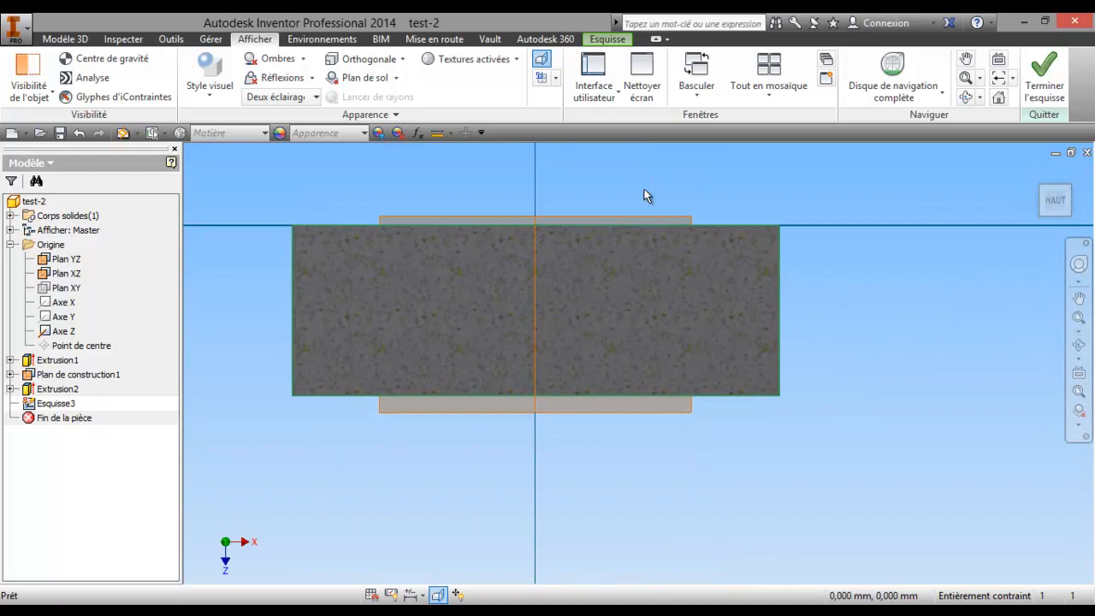
left_click(79, 133)
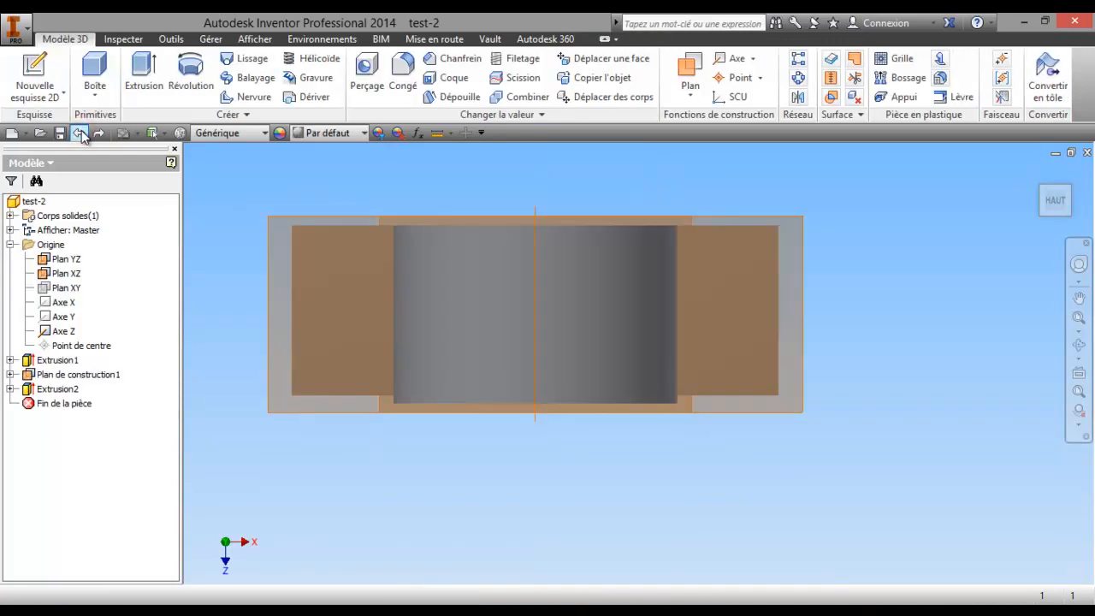
Start a new sketch on the base plate's face towards the cylinder and slice the graphics at the sketch plane
left_click(1079, 343)
left_click_drag(710, 356, 785, 346)
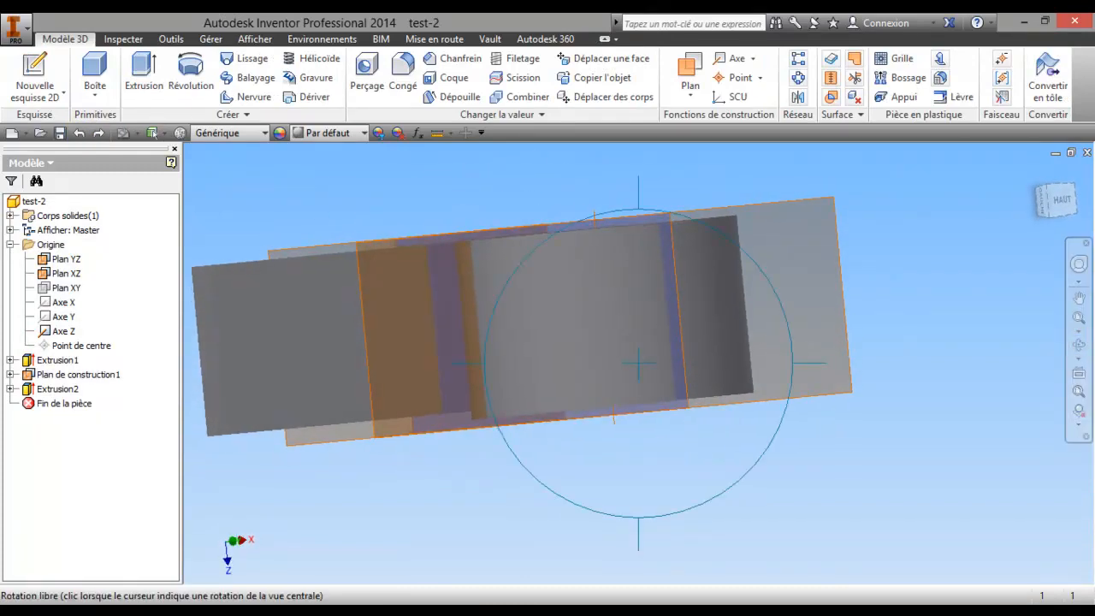
left_click_drag(603, 430, 648, 325)
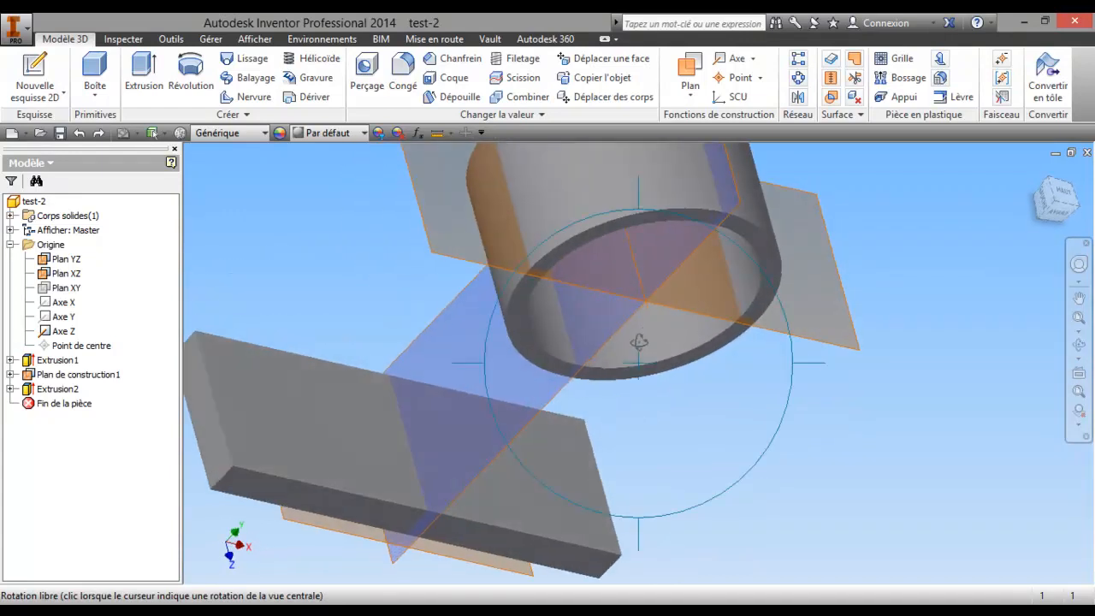
right_click(590, 383)
left_click(497, 389)
right_click(387, 456)
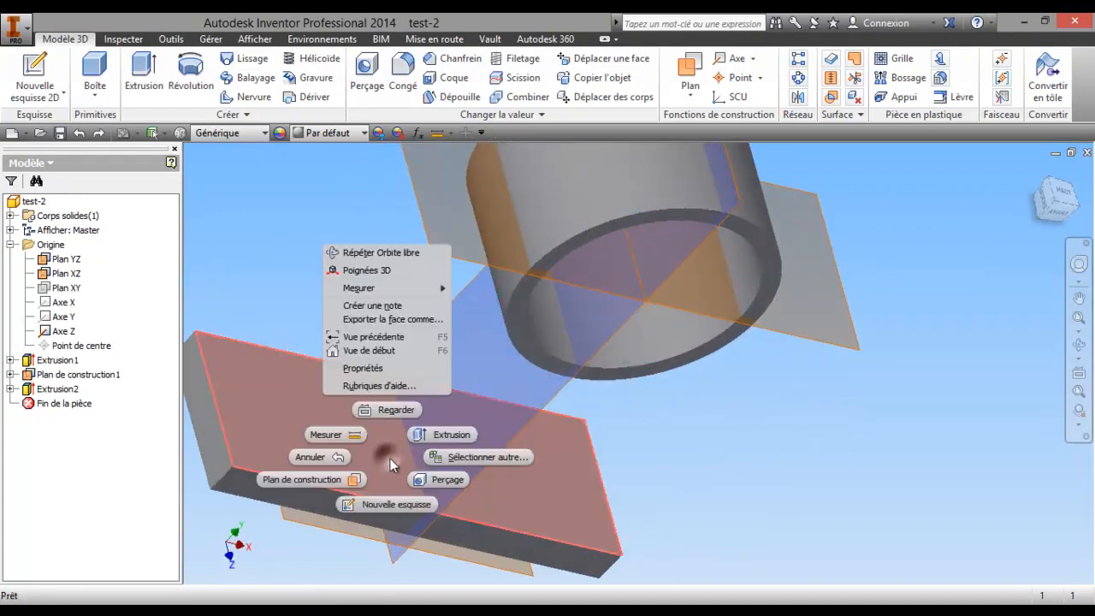
left_click(414, 503)
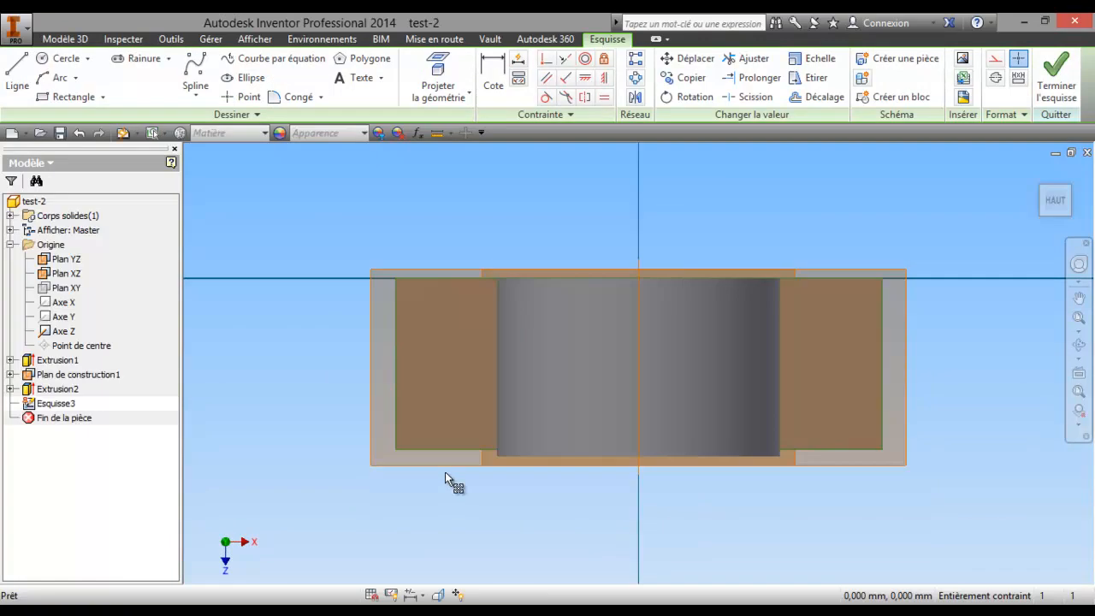
left_click(255, 39)
left_click(550, 62)
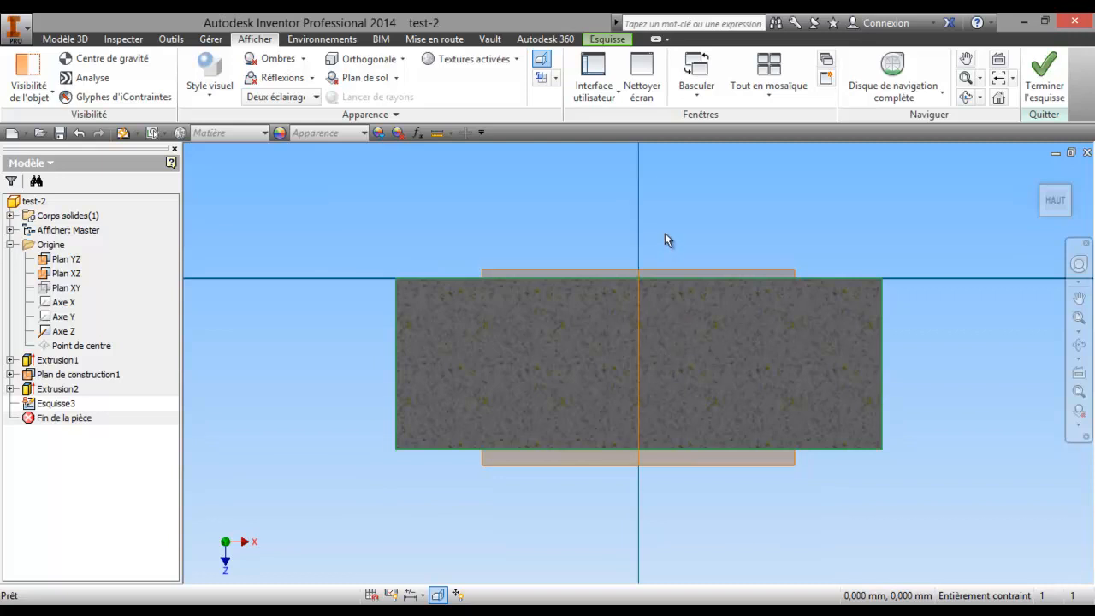
Draw a 30 mm horizontal line leftwards from the midpoint of the base plate's lower edge at 180 degrees
middle_click_drag(665, 233, 611, 220)
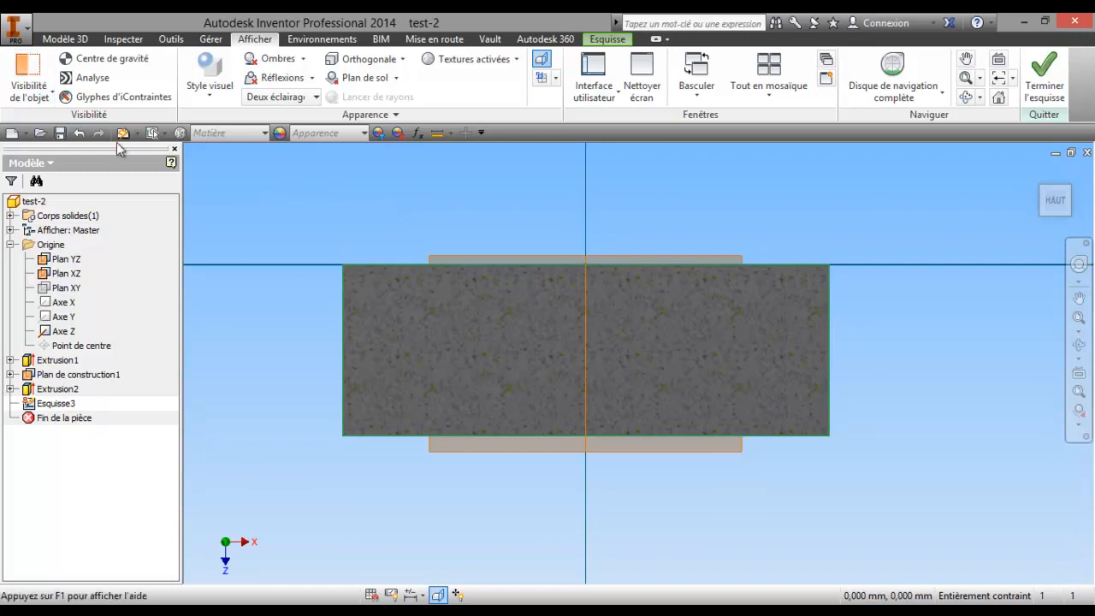
left_click(608, 41)
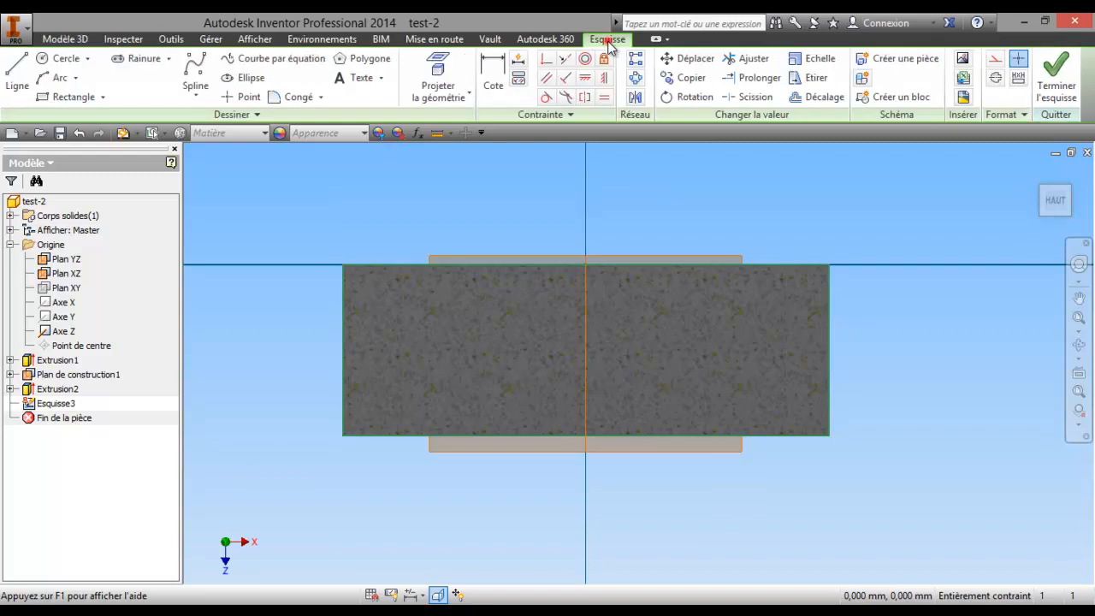
left_click(18, 72)
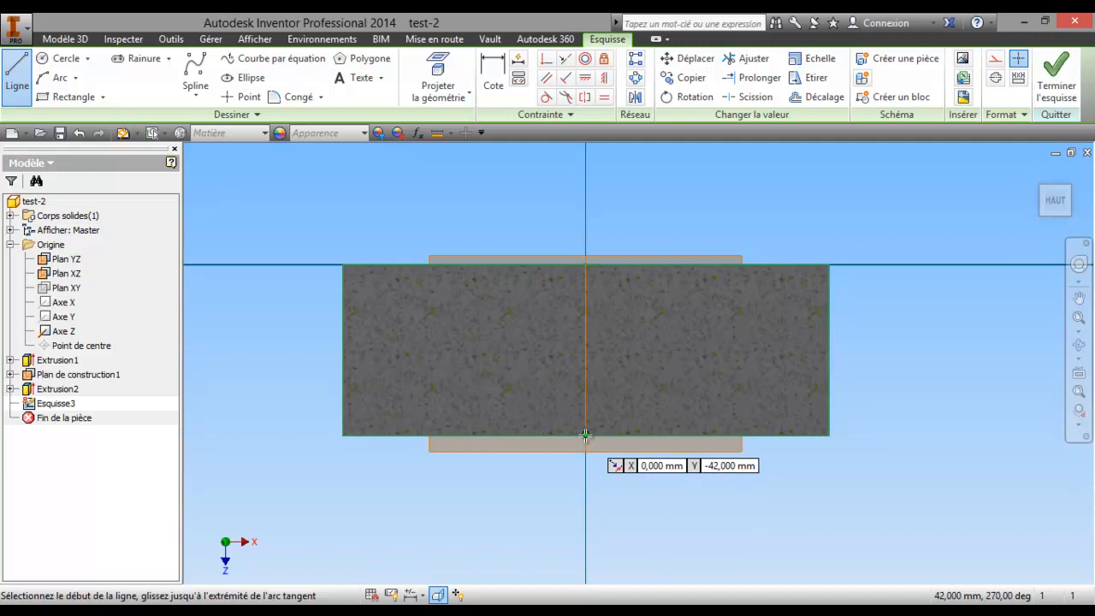
left_click(585, 434)
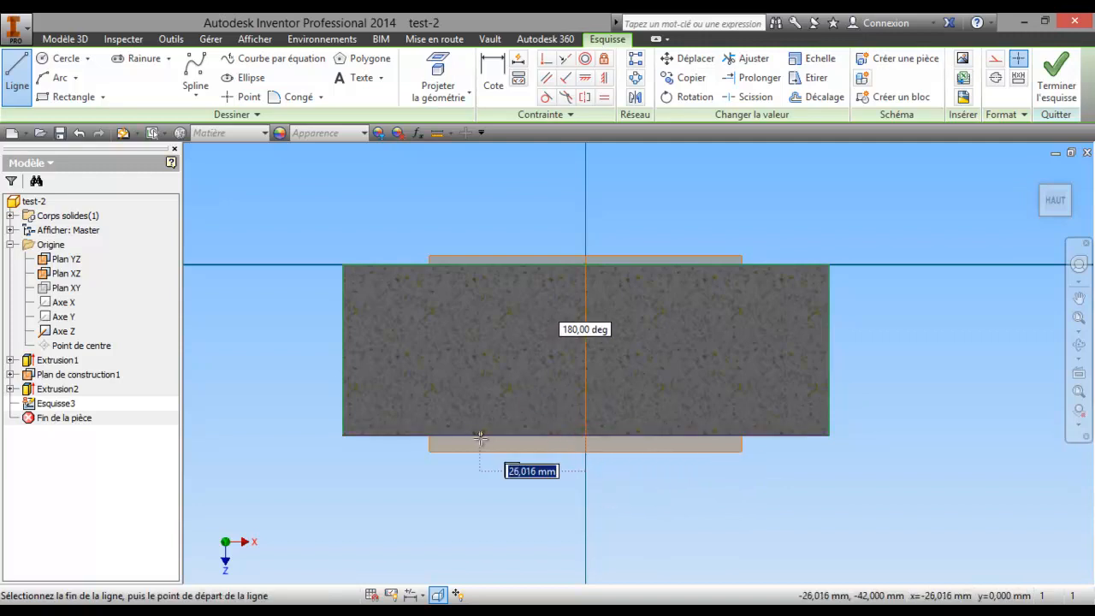
type("30")
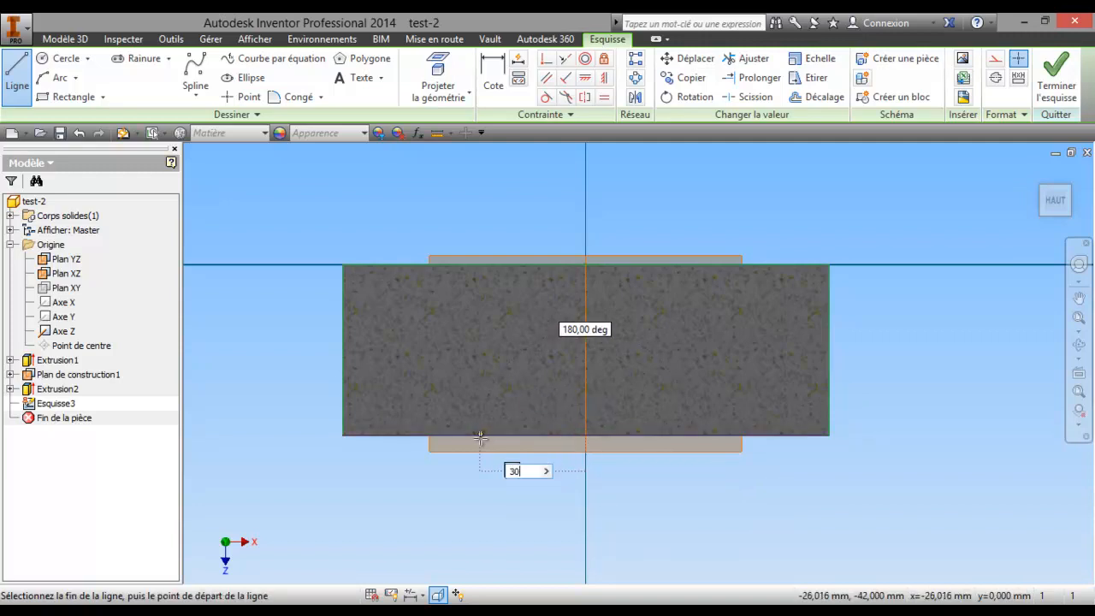
key("Return")
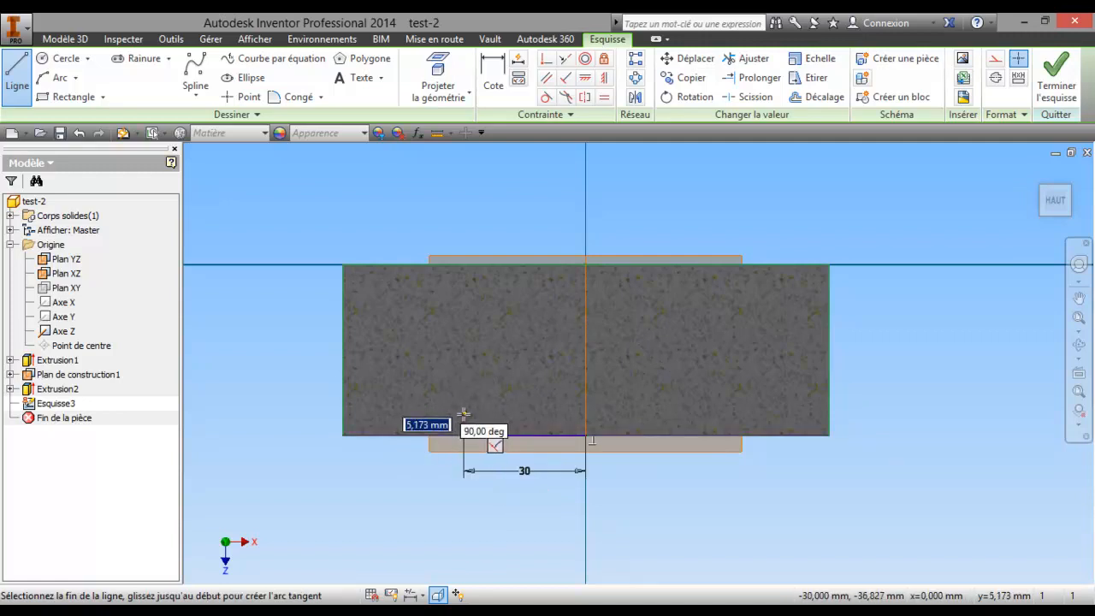
Complete the flange outline with a 6 mm vertical line, a 60 mm horizontal line and closing lines back to the lower edge's midpoint
type("6")
key("Return")
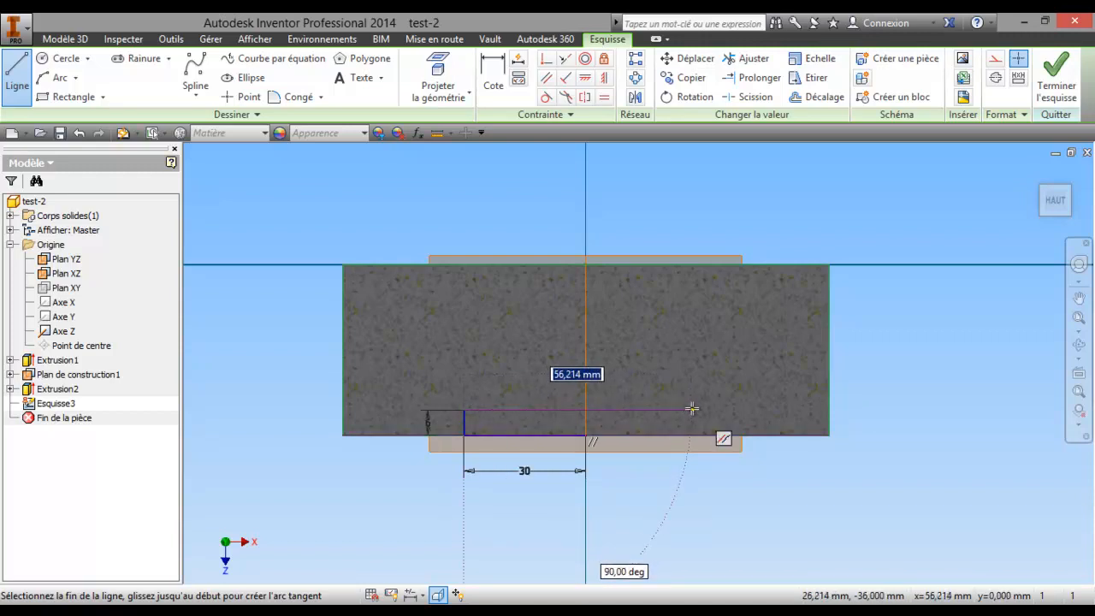
type("60")
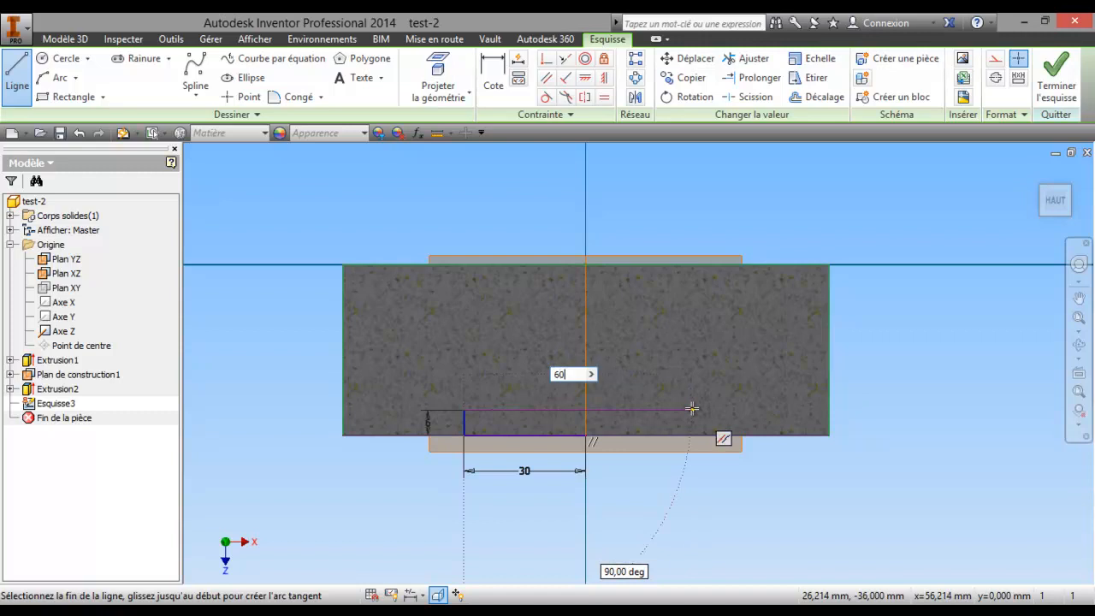
key("Return")
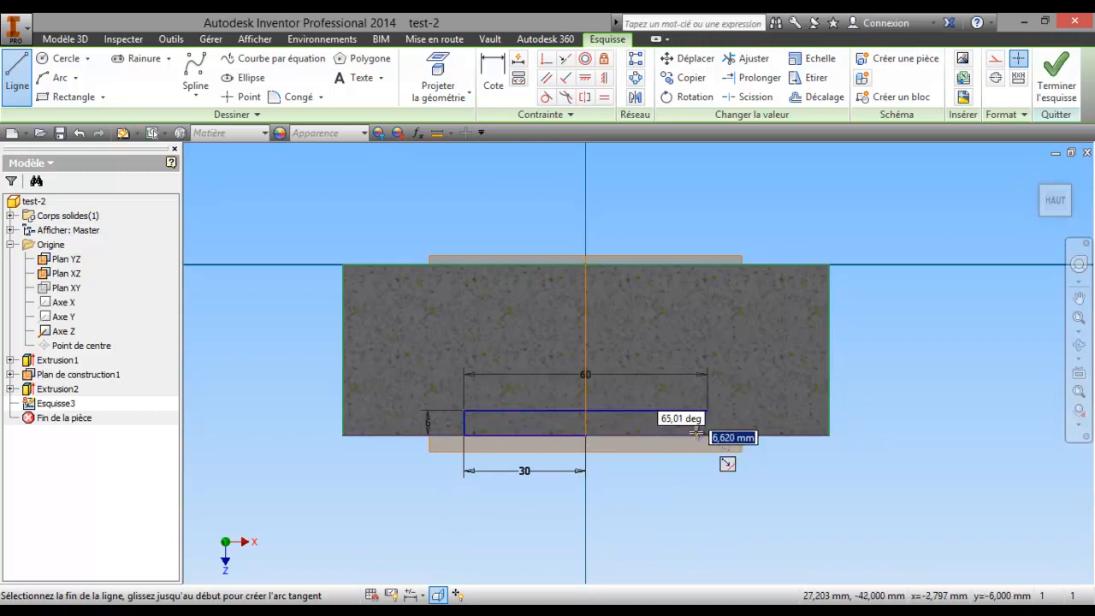
left_click(710, 435)
left_click(587, 435)
left_click(587, 437)
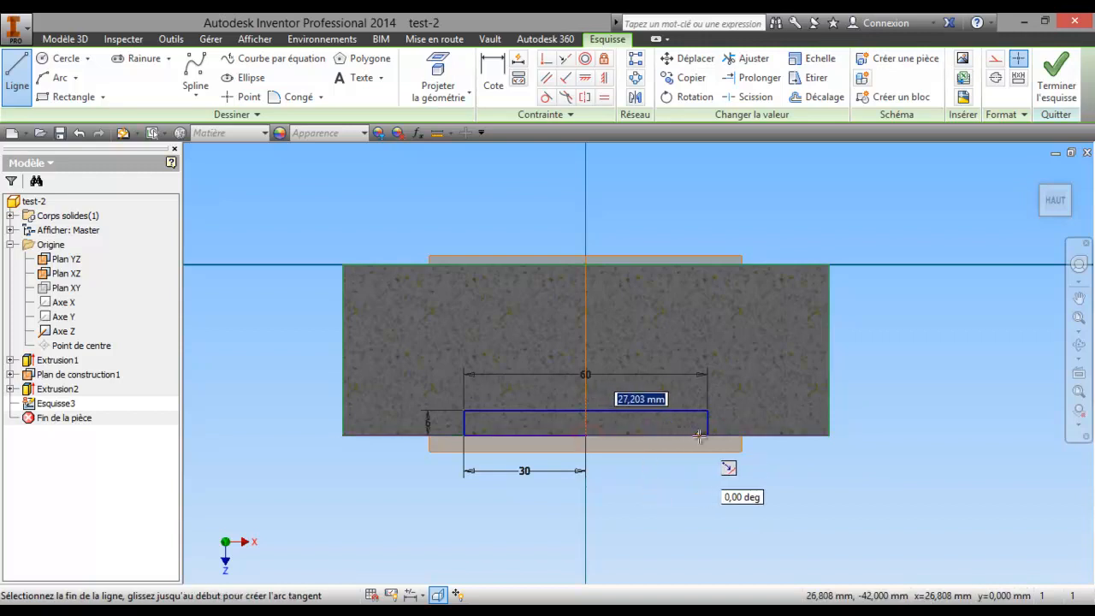
left_click(708, 436)
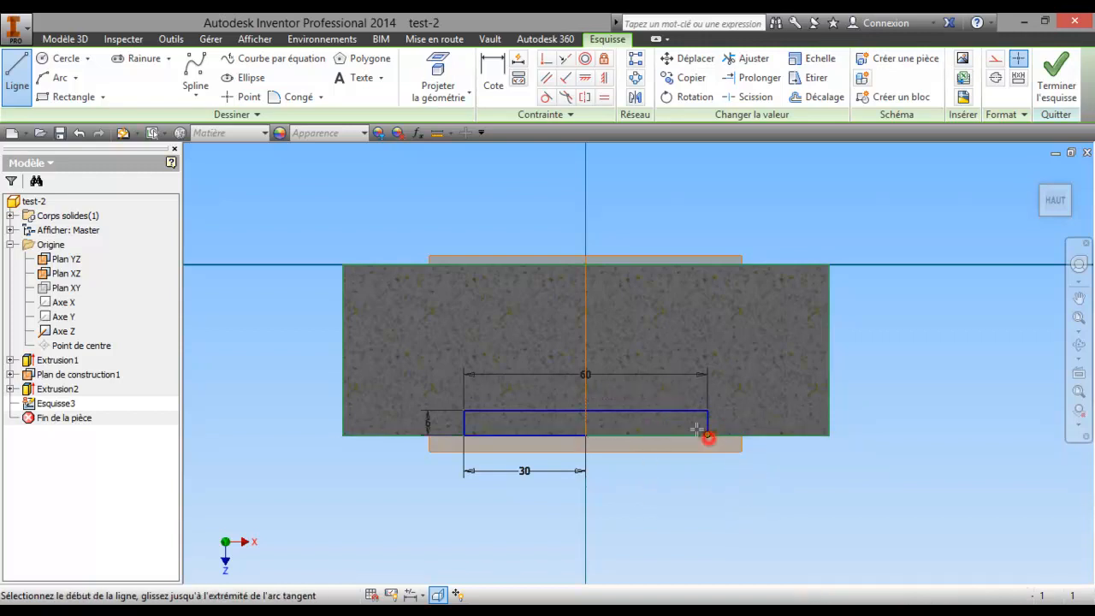
Draw a 6 mm wide central web from the flange to the plate's opposite edge, starting 3 mm left of the flange's midpoint
left_click(587, 411)
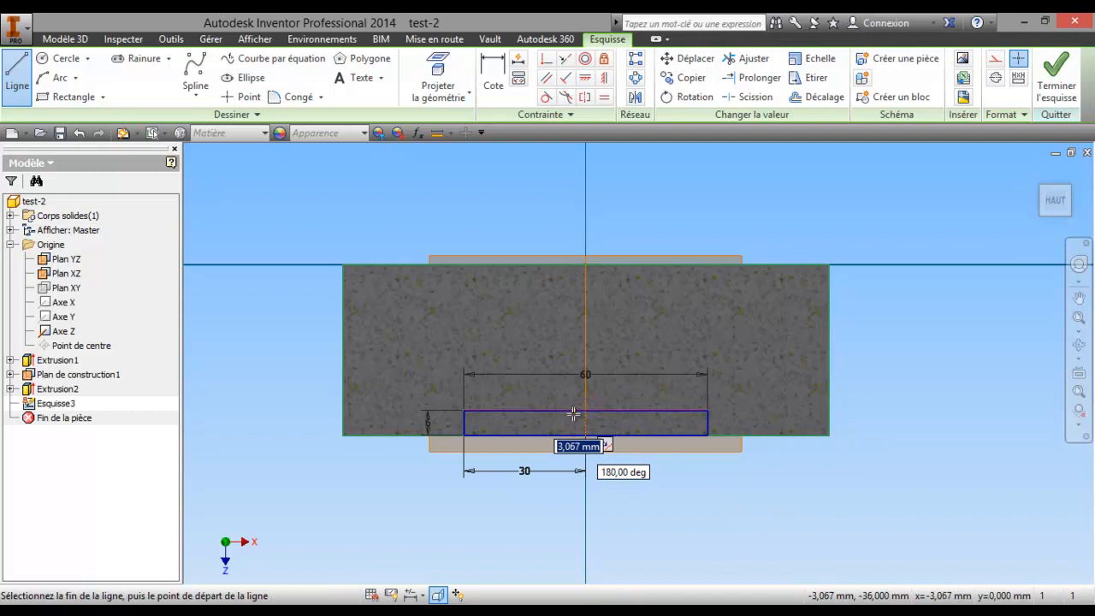
type("3")
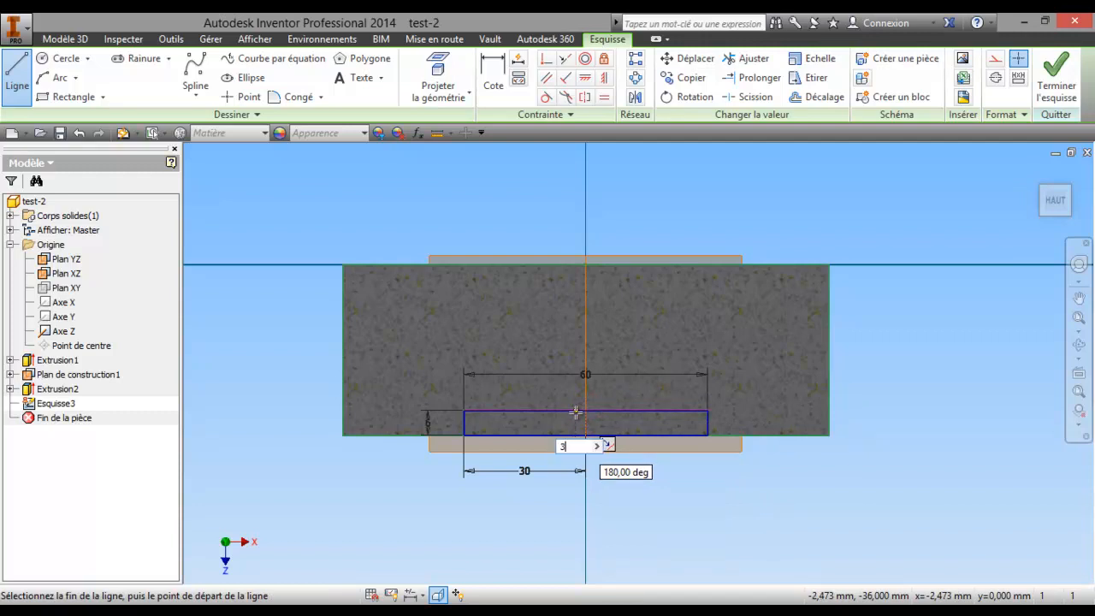
key("Return")
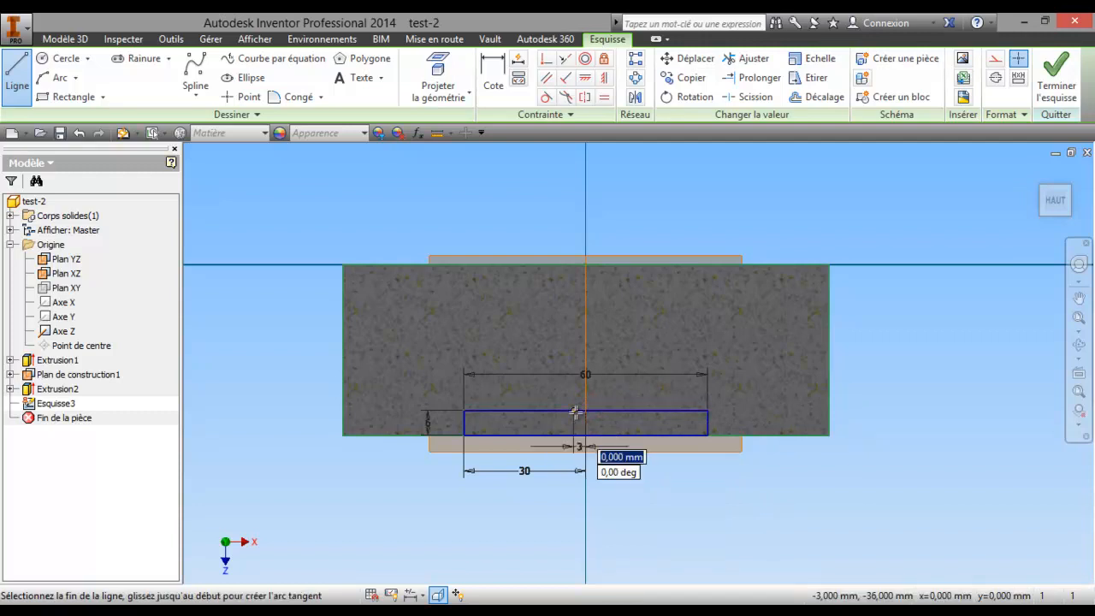
left_click(575, 263)
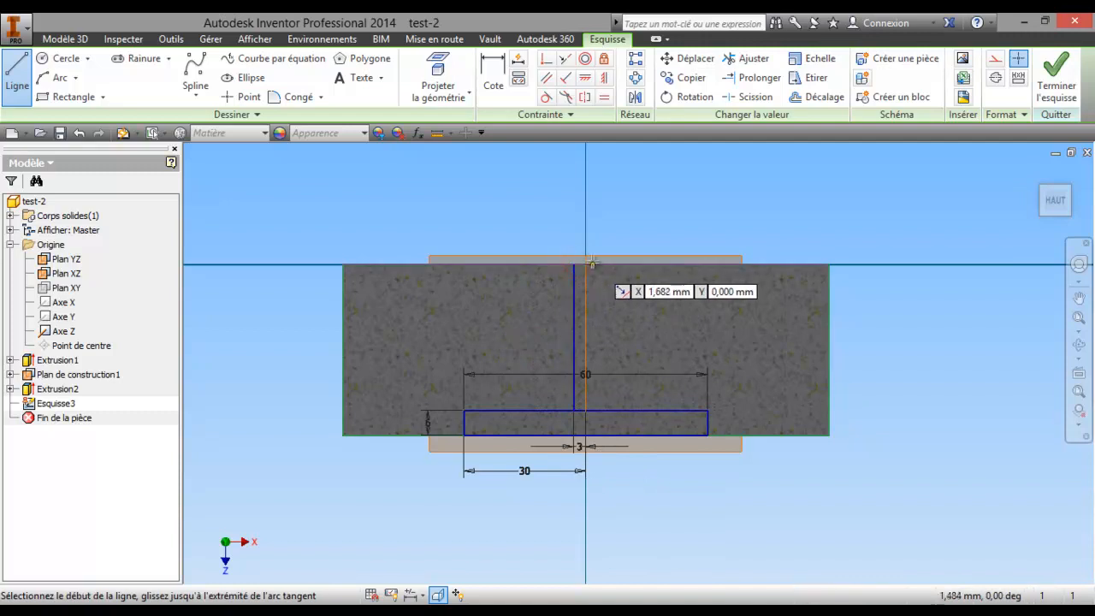
left_click(573, 263)
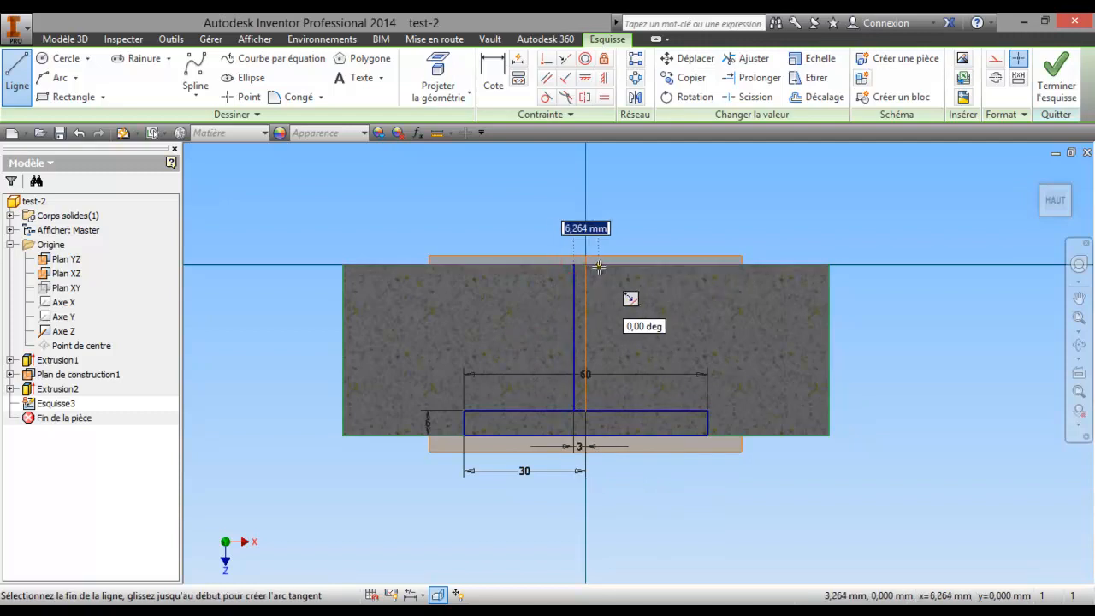
type("6")
key("Return")
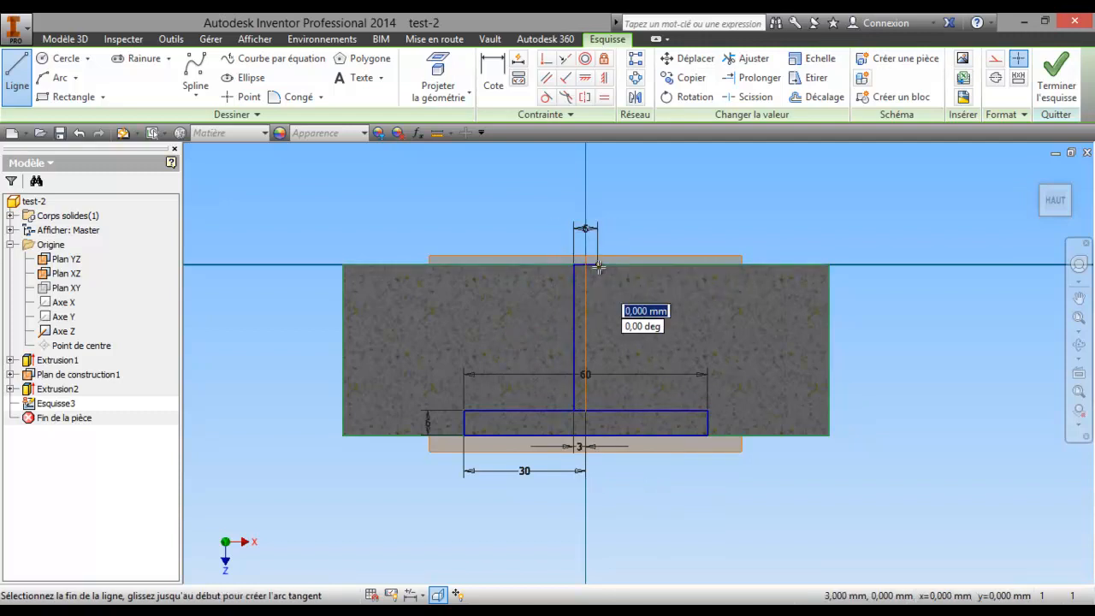
left_click(598, 411)
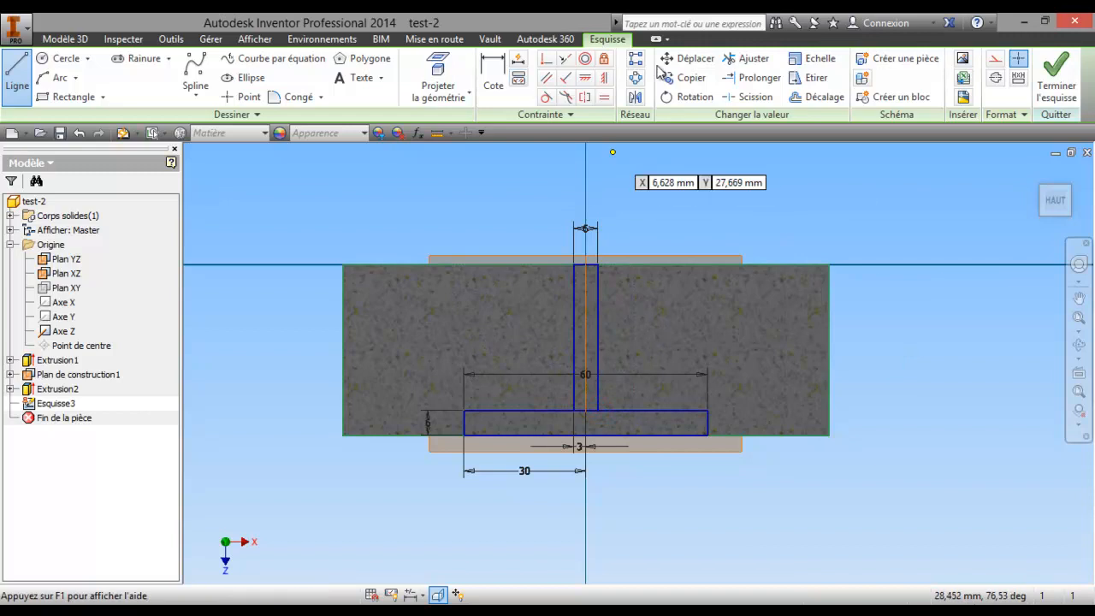
Trim the flange line segment between the two web lines to merge both areas into one T-shaped profile
left_click(764, 60)
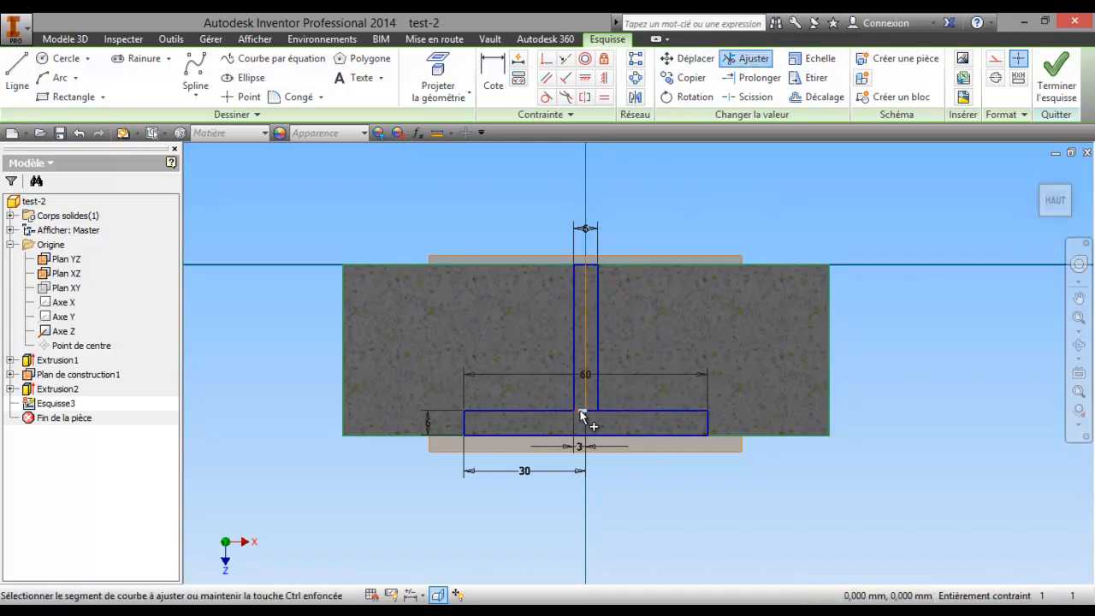
left_click(583, 416)
left_click(367, 164)
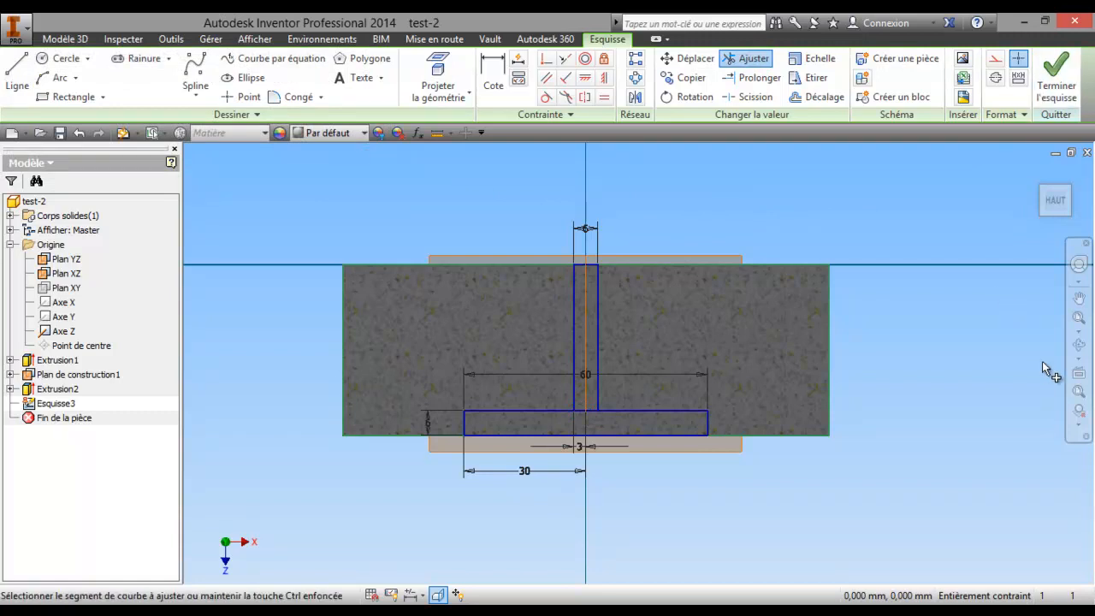
Turn off the sliced graphics display so the cylinder above the sketch plane is shown again
left_click(1078, 344)
left_click_drag(717, 350, 740, 314)
right_click(740, 315)
left_click(649, 315)
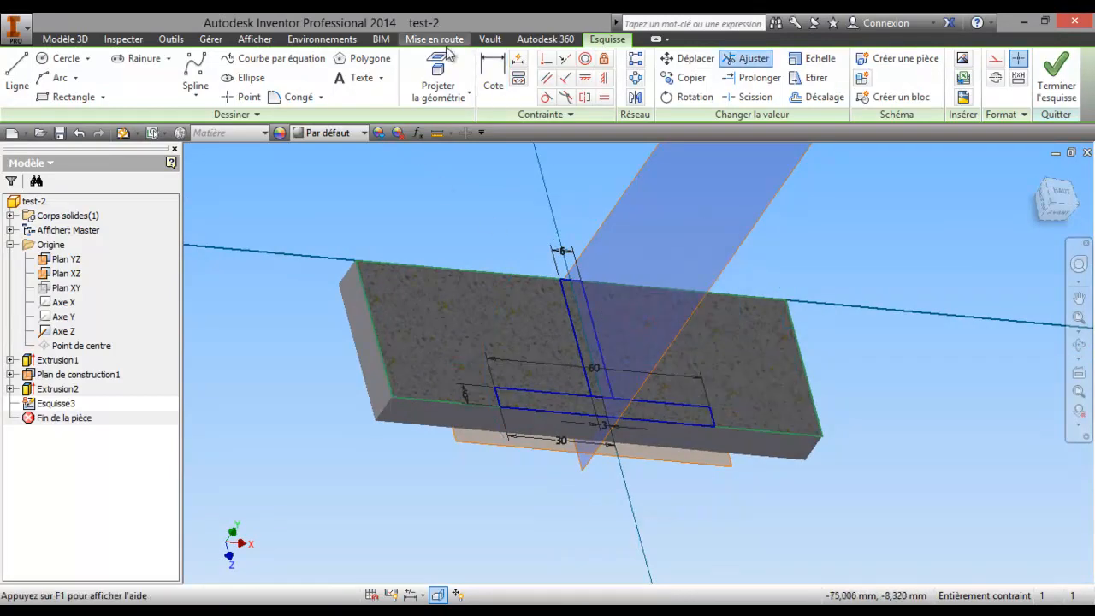
left_click(255, 39)
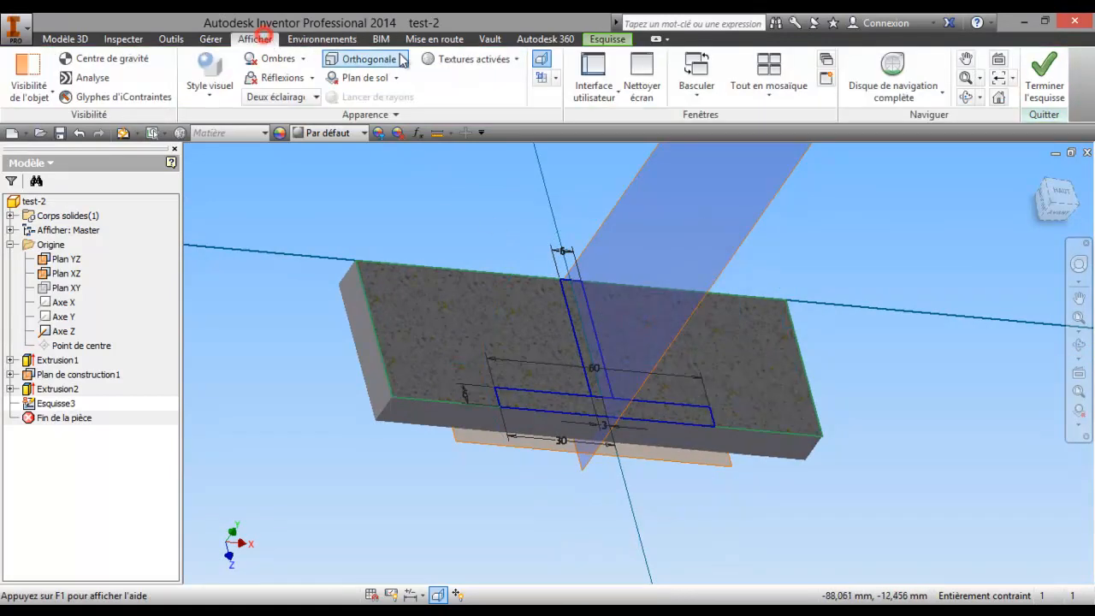
left_click(518, 61)
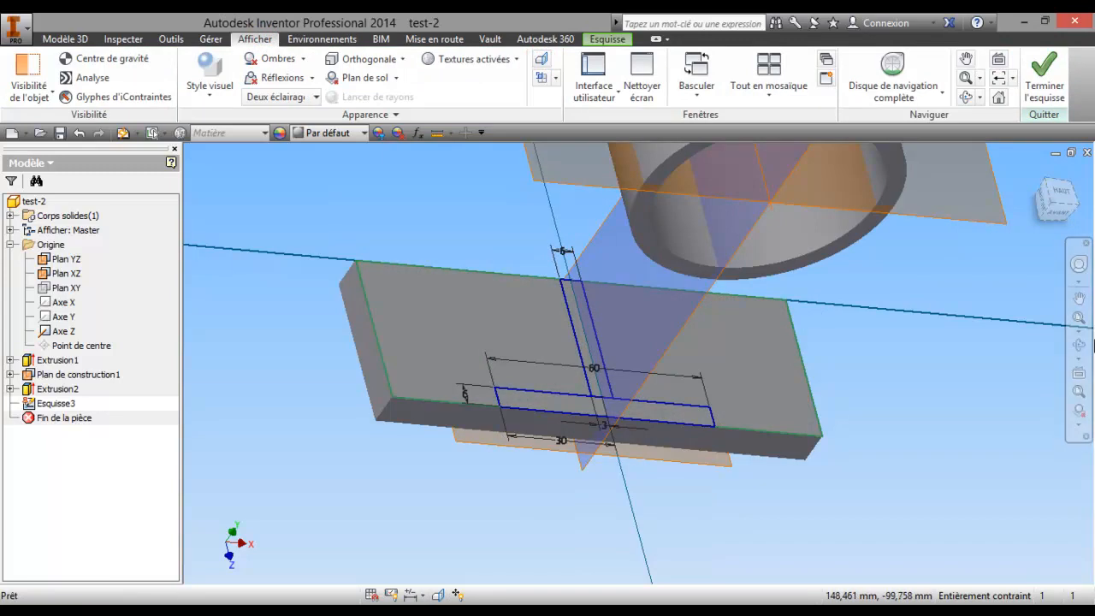
Extrude the T-shaped profile from the base plate up to the cylinder with the extent Jusqu'au suivant
left_click(1079, 342)
scroll(873, 345, "up", 5)
mouse_move(740, 345)
left_mouse_down()
mouse_move(695, 445)
mouse_move(737, 340)
left_mouse_up()
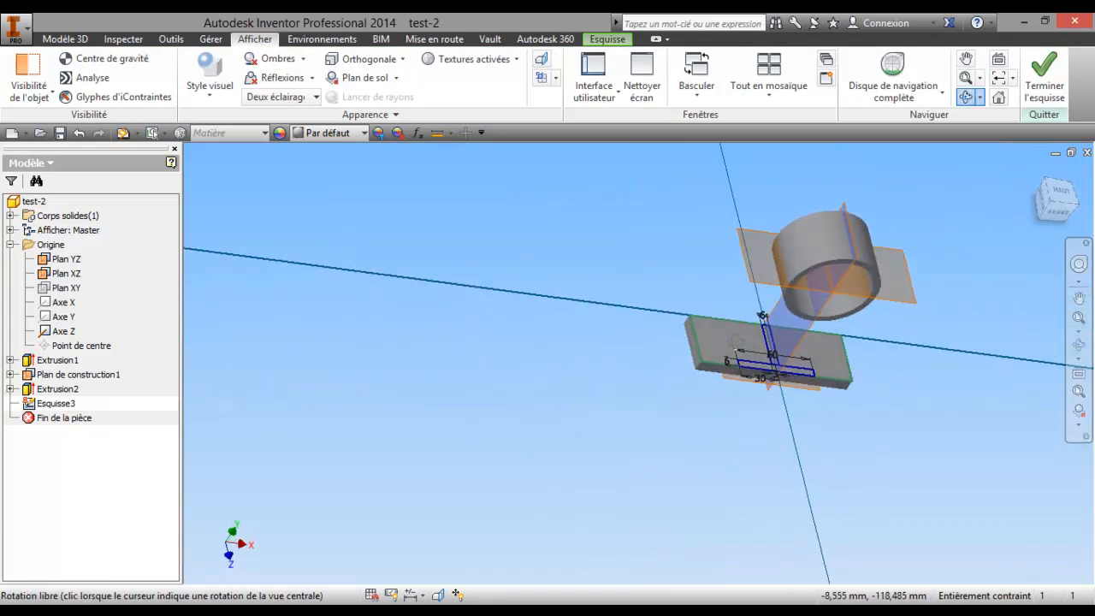
right_click(643, 302)
left_click(630, 300)
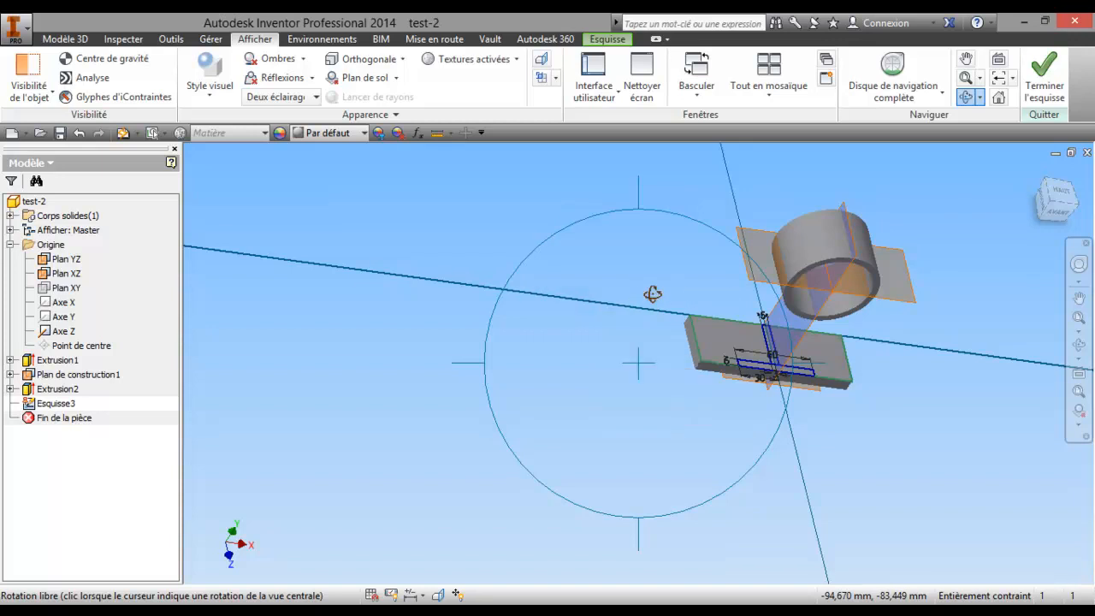
left_click_drag(665, 298, 626, 302)
right_click(568, 296)
left_click(472, 296)
left_click(68, 39)
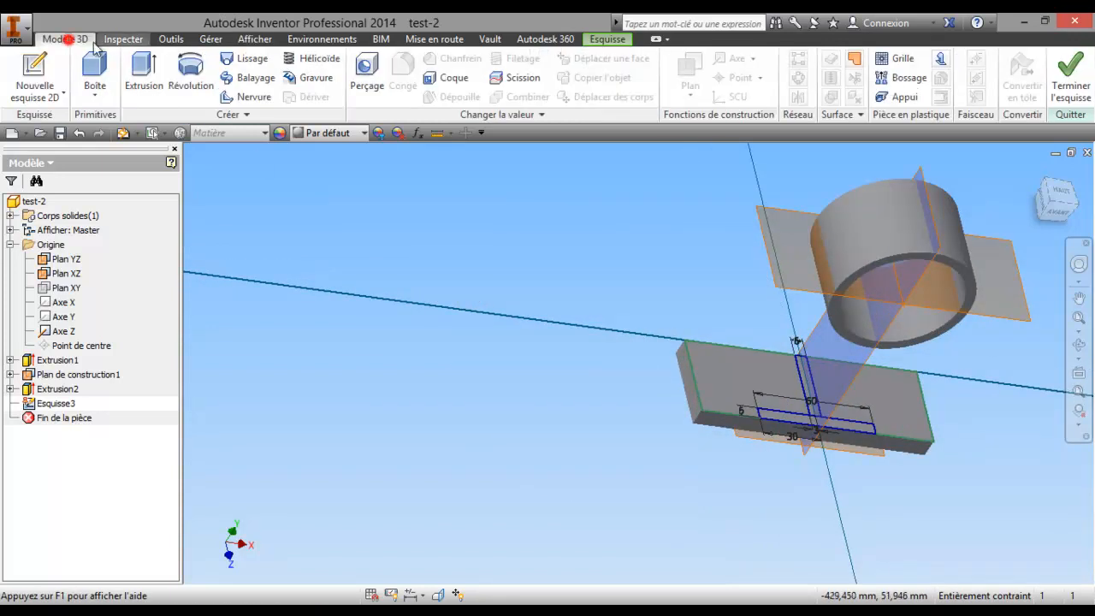
left_click(144, 75)
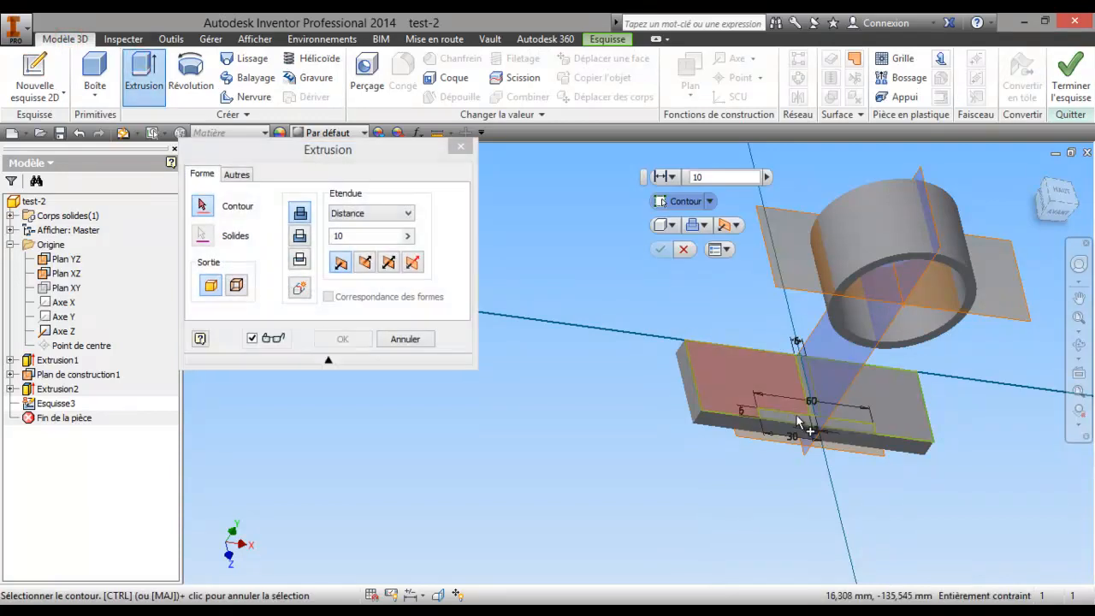
scroll(811, 426, "down", 4)
left_click(818, 427)
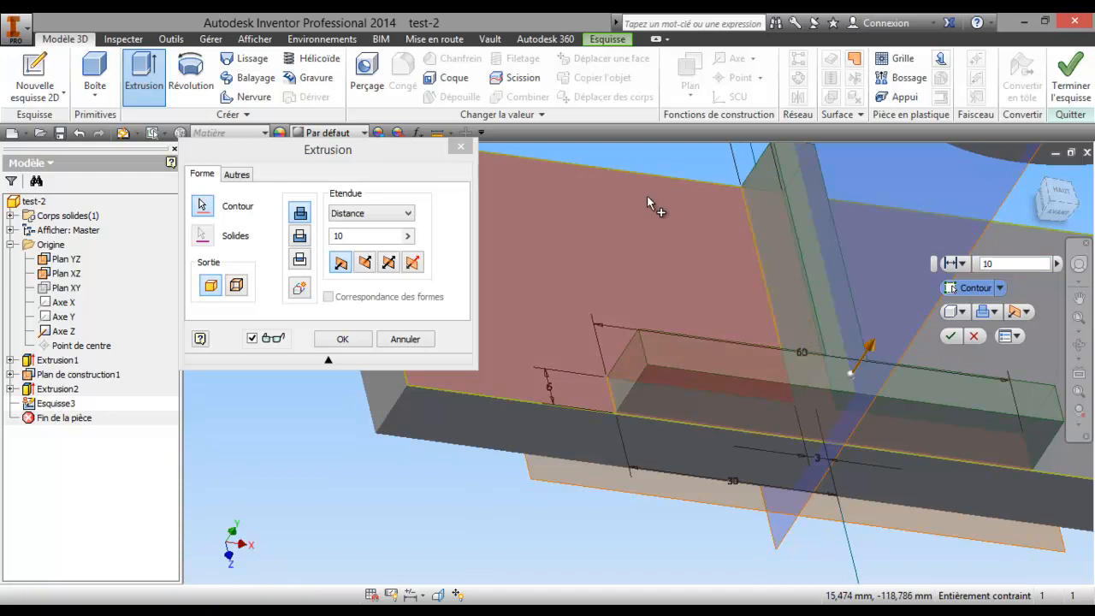
left_click(409, 214)
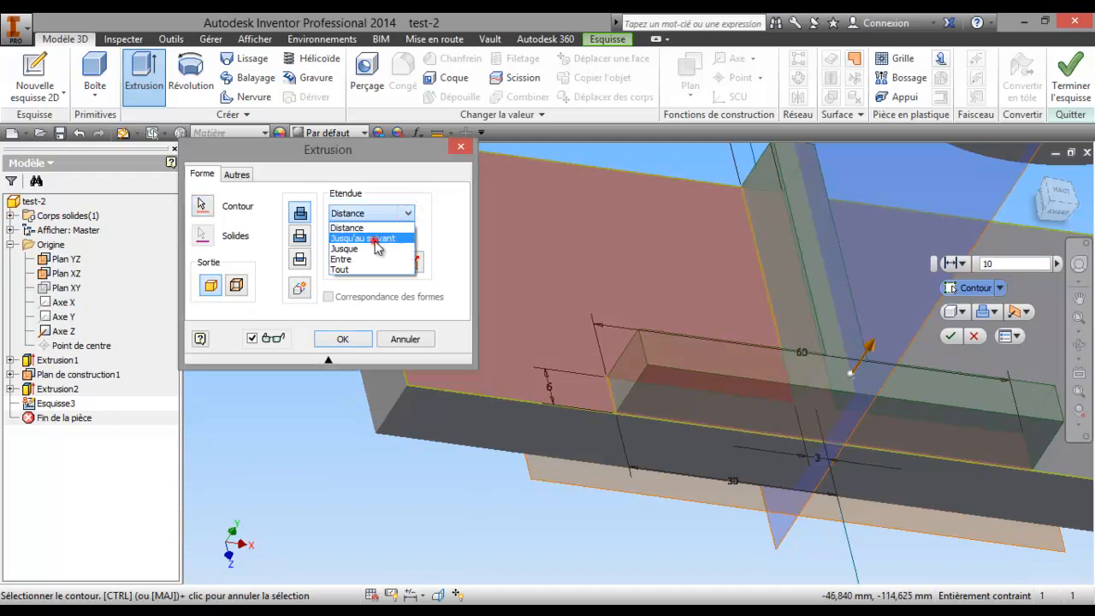
left_click(377, 247)
scroll(558, 495, "down", 3)
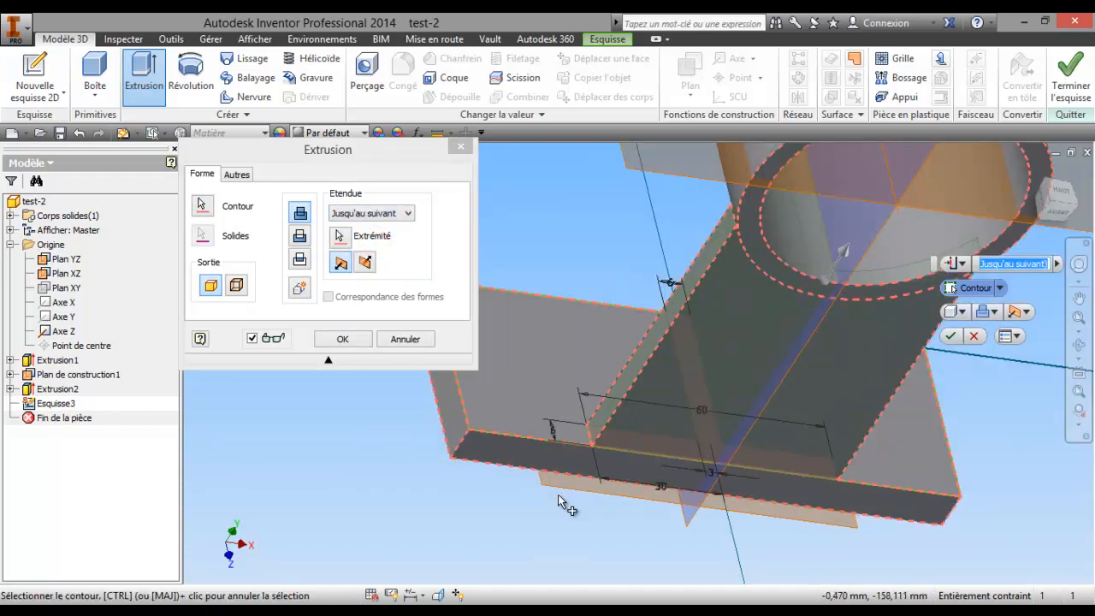
left_click(1079, 345)
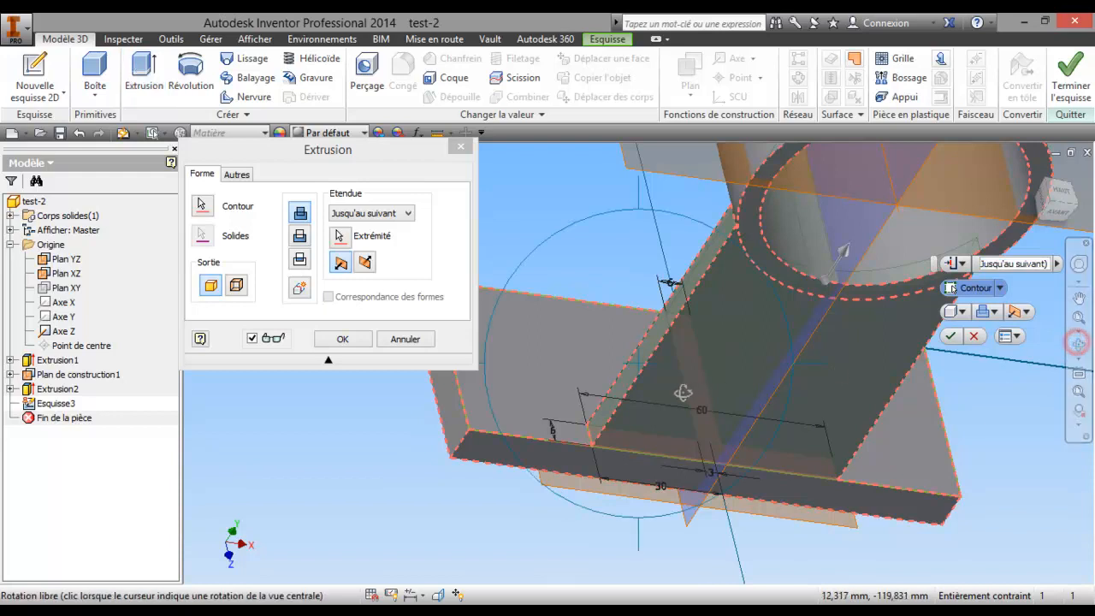
scroll(683, 395, "down", 2)
left_click_drag(674, 400, 731, 321)
middle_click_drag(729, 322, 628, 446)
left_click_drag(657, 415, 545, 501)
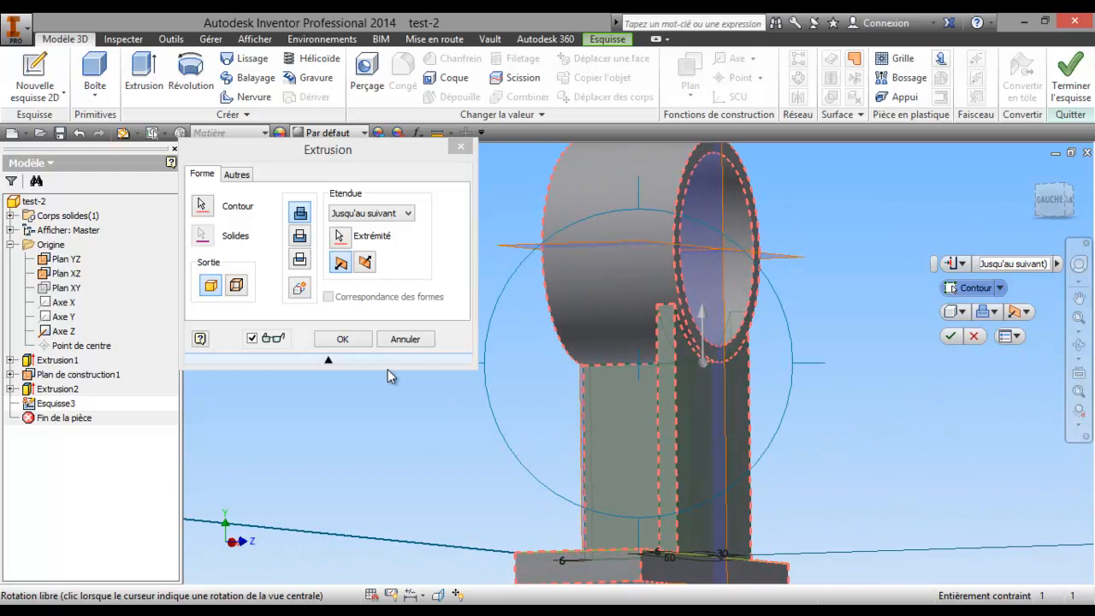
left_click(342, 340)
scroll(773, 480, "down", 3)
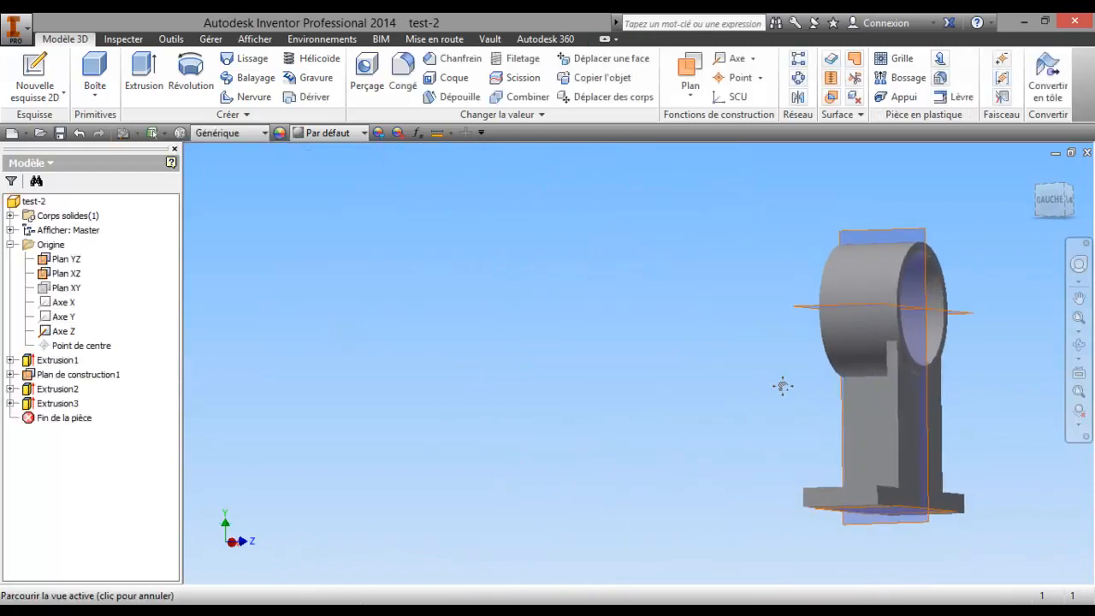
Bring up the exercice-2 drawing in Paint, circle the 6 mm dimension beside the cylinder's front rim in red and return to Inventor
left_click_drag(0, 90, 310, 88)
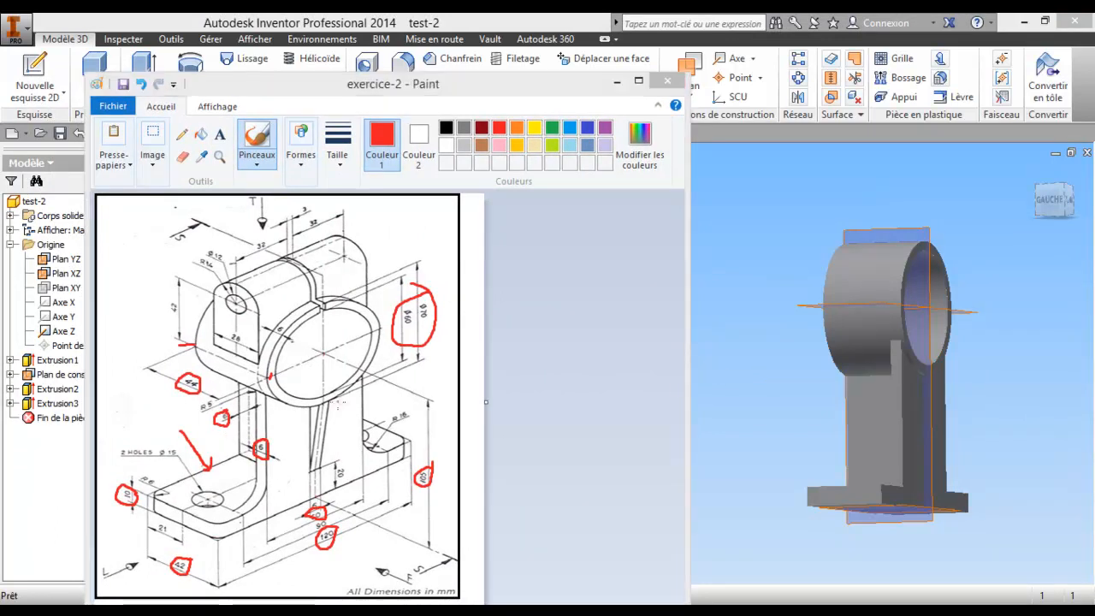
mouse_move(285, 324)
left_mouse_down()
mouse_move(272, 326)
mouse_move(279, 335)
left_mouse_up()
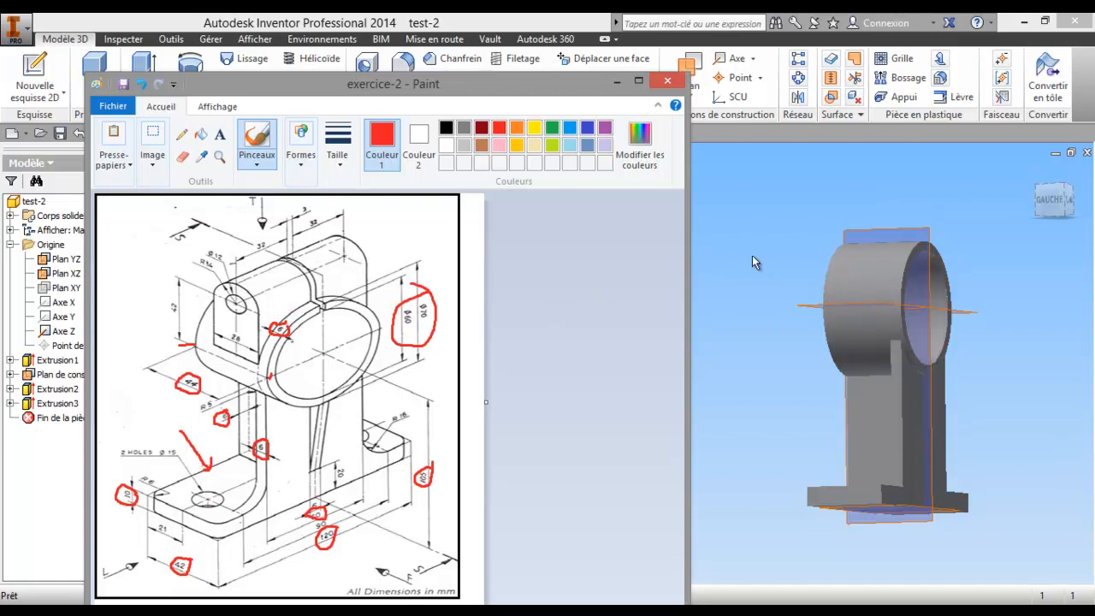
left_click_drag(562, 82, 0, 110)
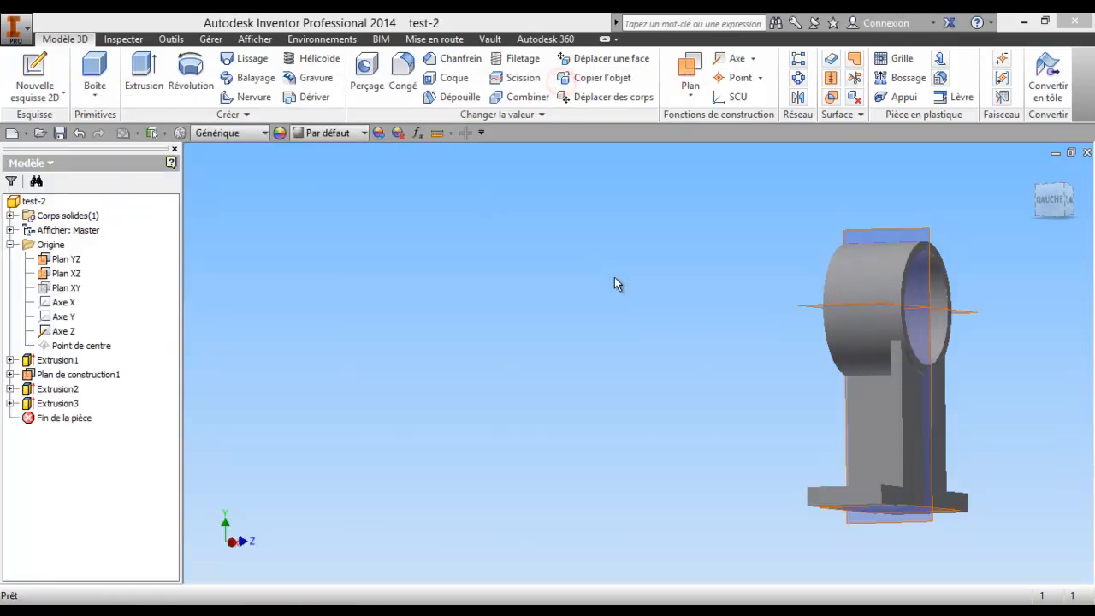
Create a new sketch on the cylinder's front ring face and finish it without drawing any geometry
middle_click_drag(724, 281, 598, 280)
scroll(782, 299, "down", 5)
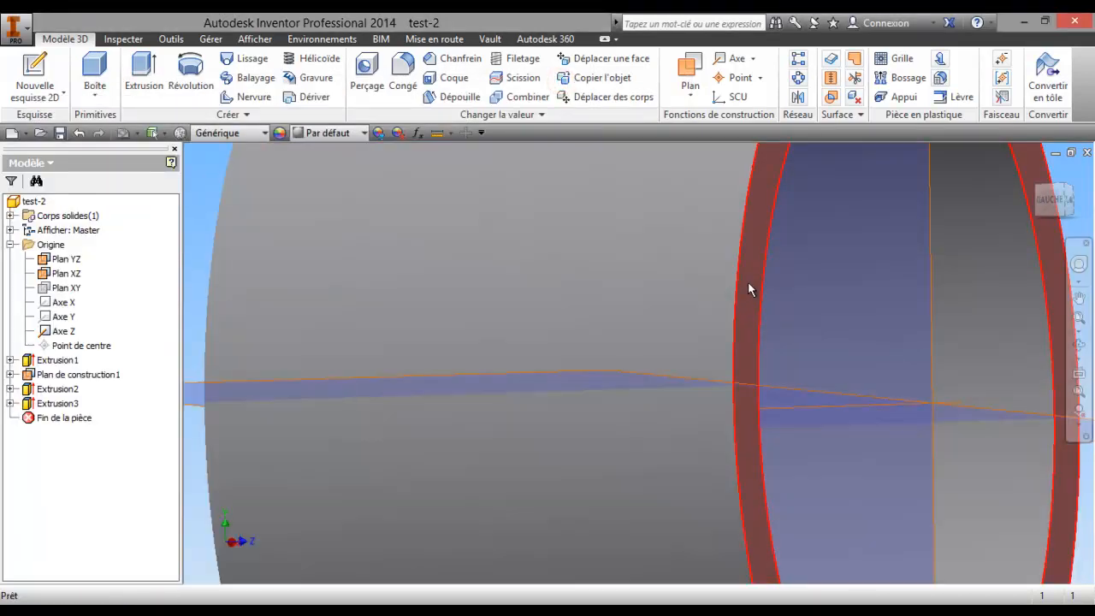
scroll(748, 281, "up", 5)
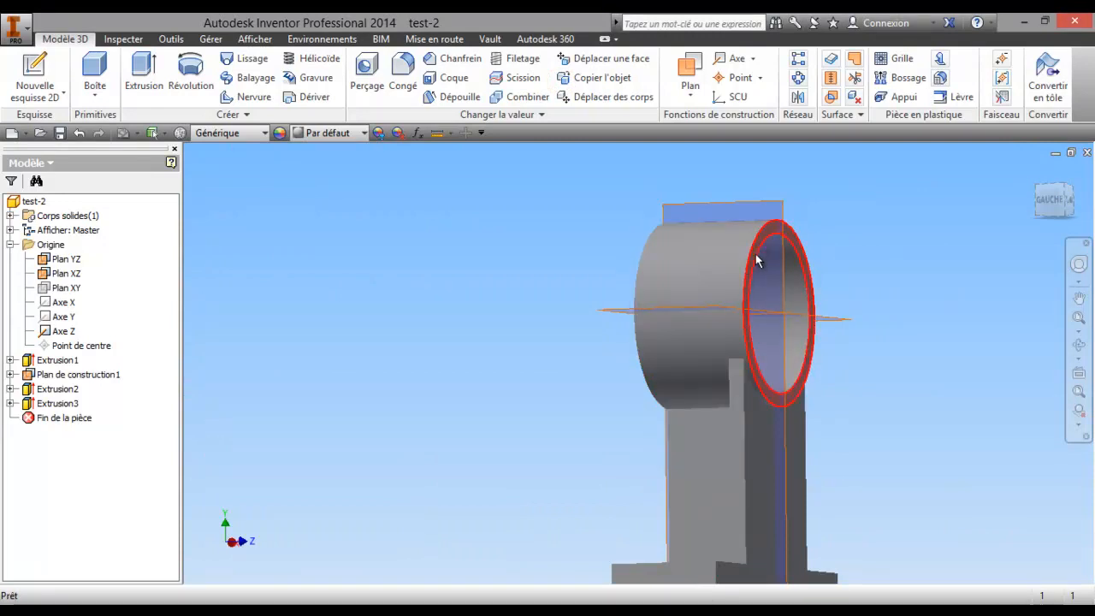
scroll(753, 257, "down", 5)
right_click(733, 264)
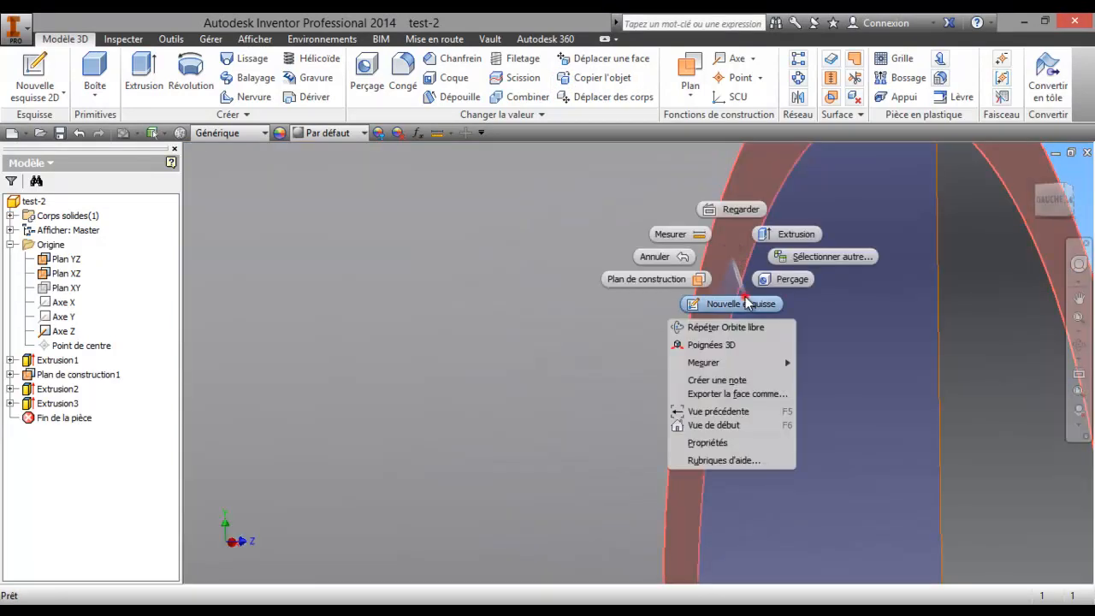
left_click(740, 300)
scroll(741, 291, "up", 5)
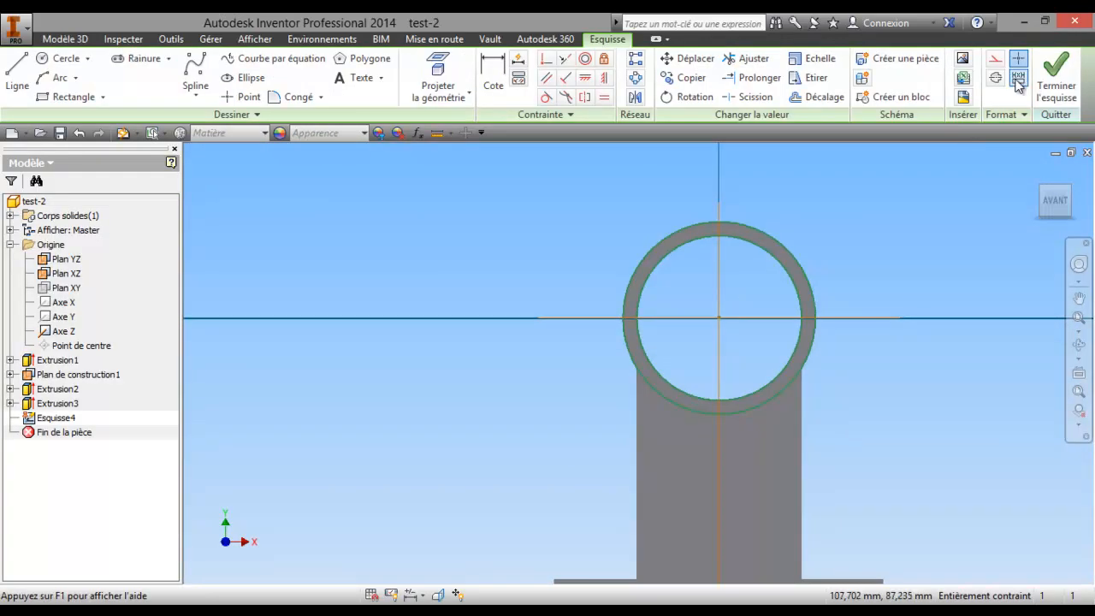
left_click(1046, 73)
scroll(556, 272, "up", 4)
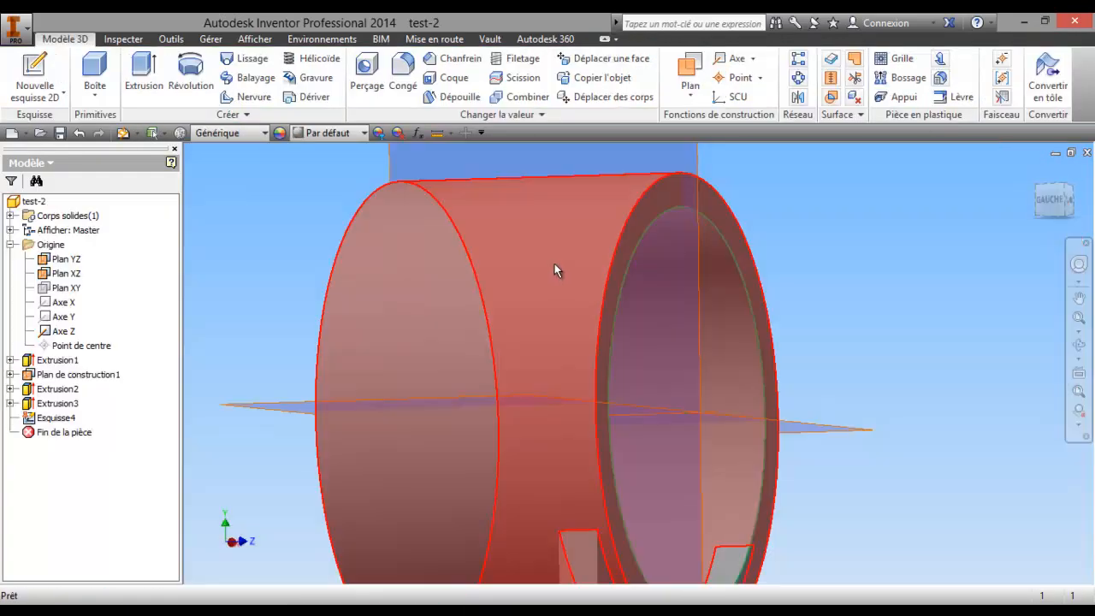
Extrude the ring profile on the cylinder's front face outward by a distance of 6 mm
scroll(296, 229, "up", 2)
left_click(296, 229)
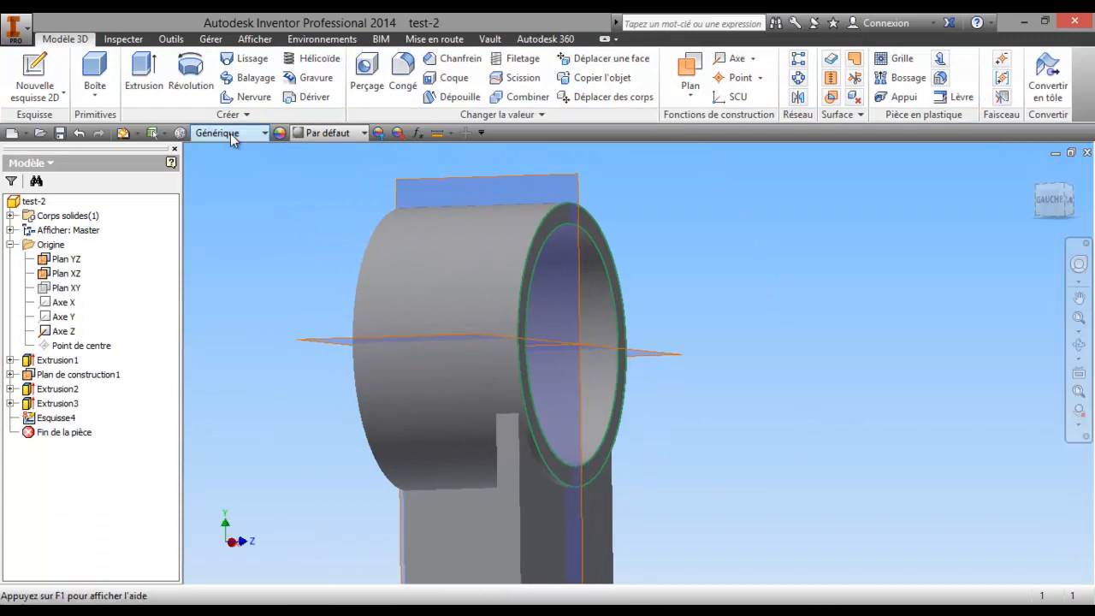
left_click(154, 80)
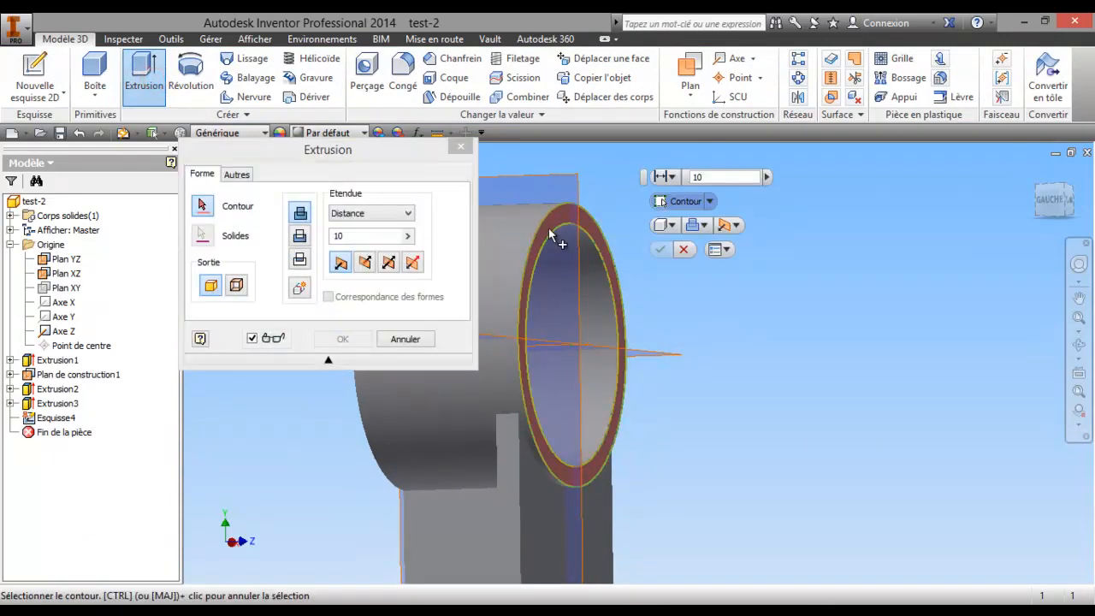
left_click(548, 228)
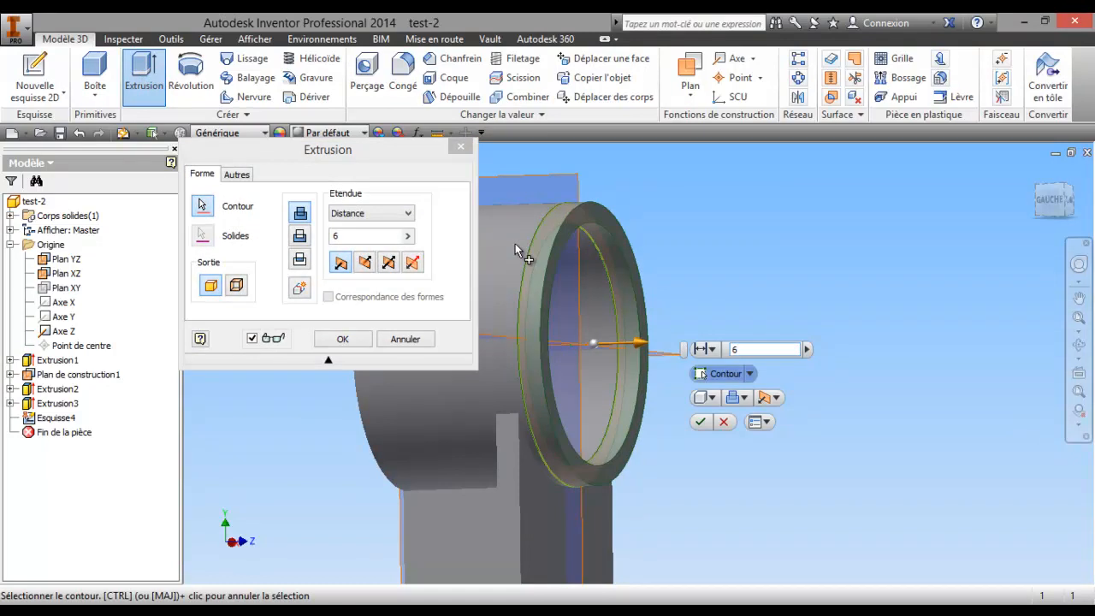
key("Return")
scroll(800, 215, "down", 3)
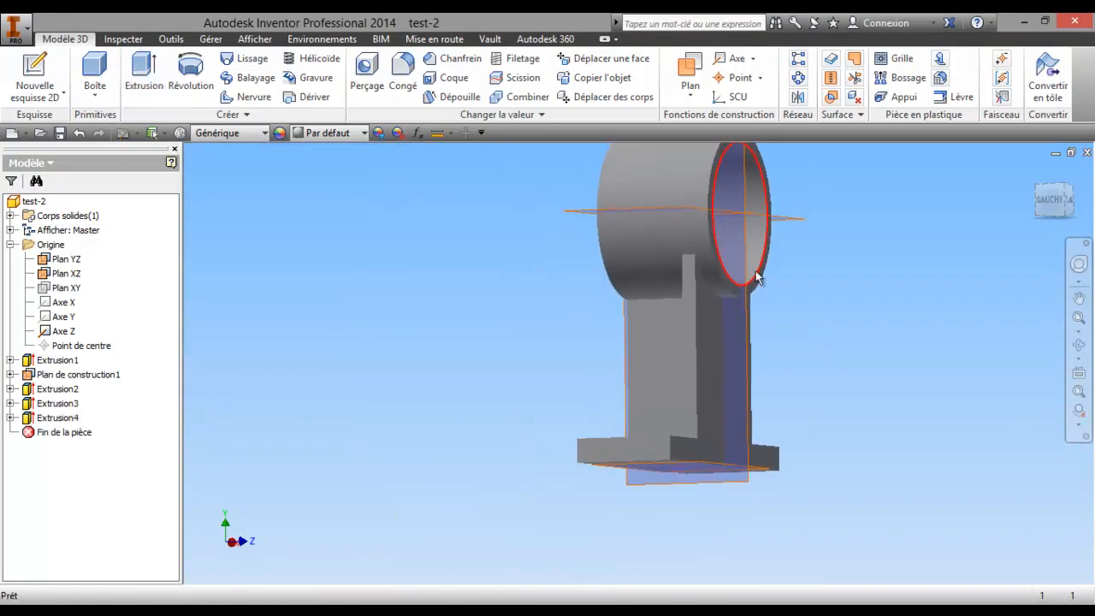
Consult the exercice-2 drawing in Paint, return to Inventor and set a 16 mm constant fillet on one corner edge between upright and base plate
left_click_drag(0, 75, 299, 81)
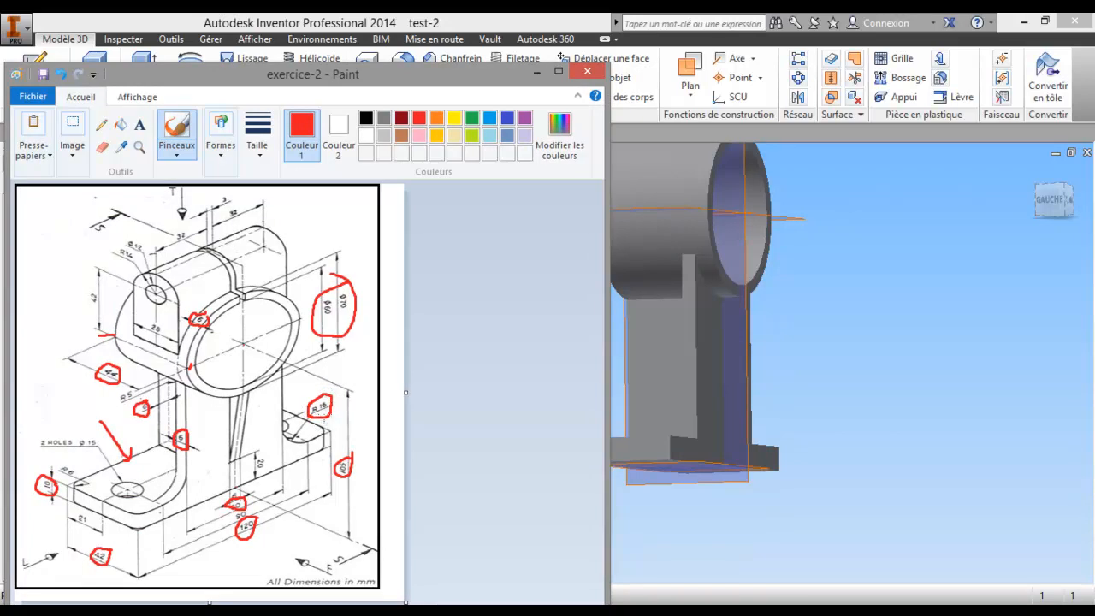
left_click(537, 71)
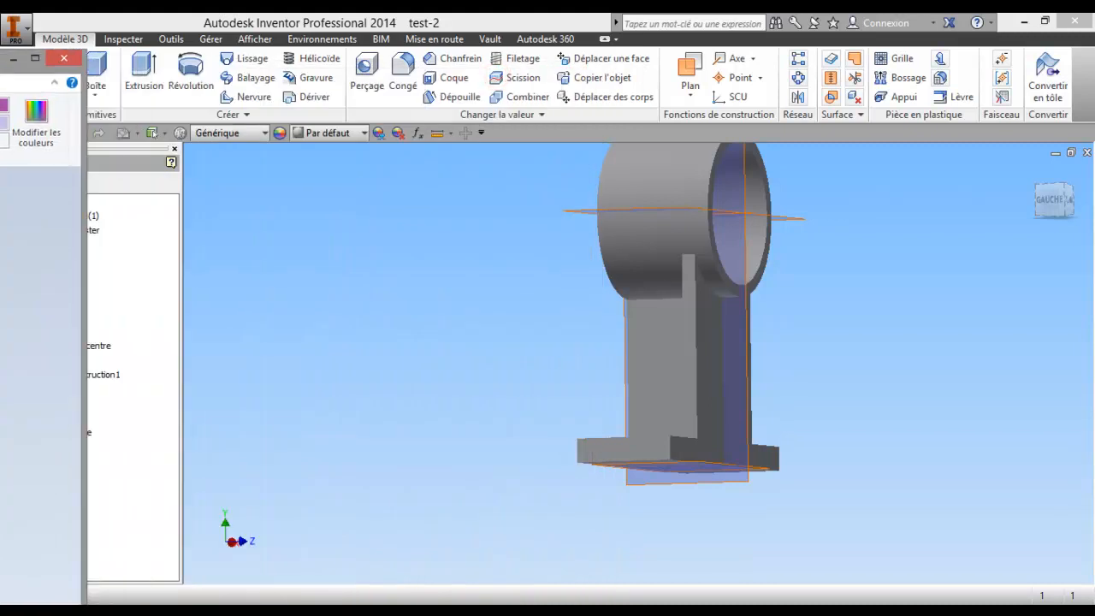
left_click(402, 75)
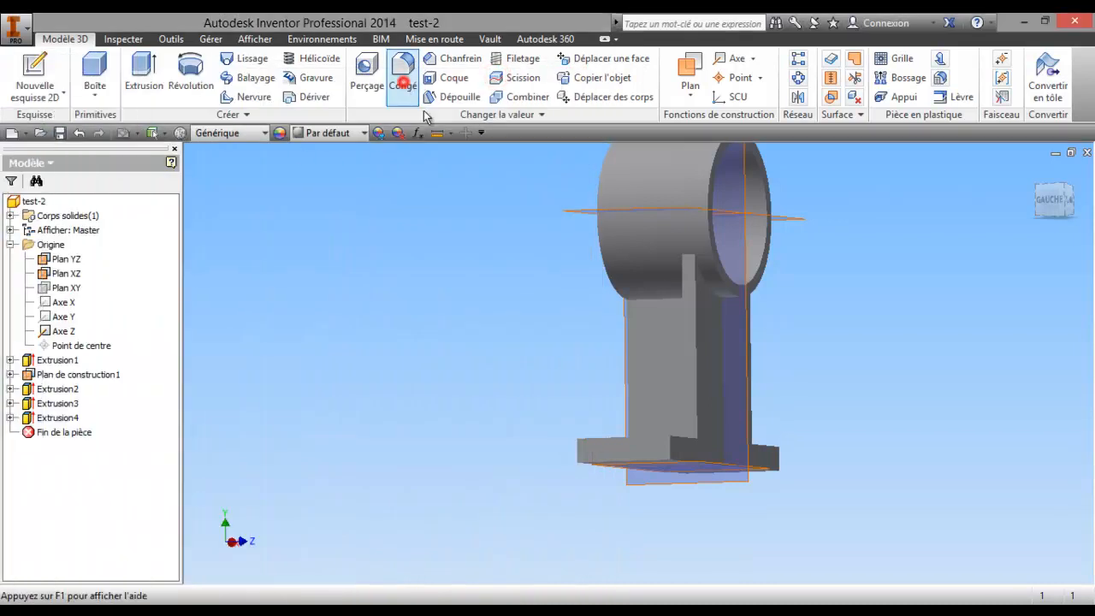
left_click(1078, 345)
left_click_drag(616, 331, 585, 379)
key("Escape")
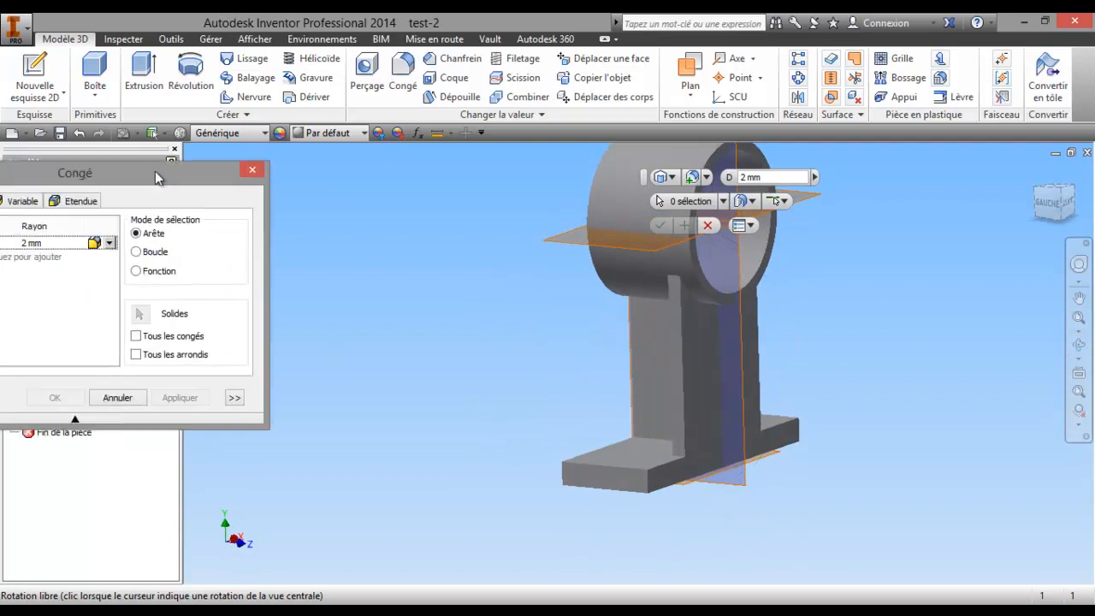
scroll(677, 464, "up", 3)
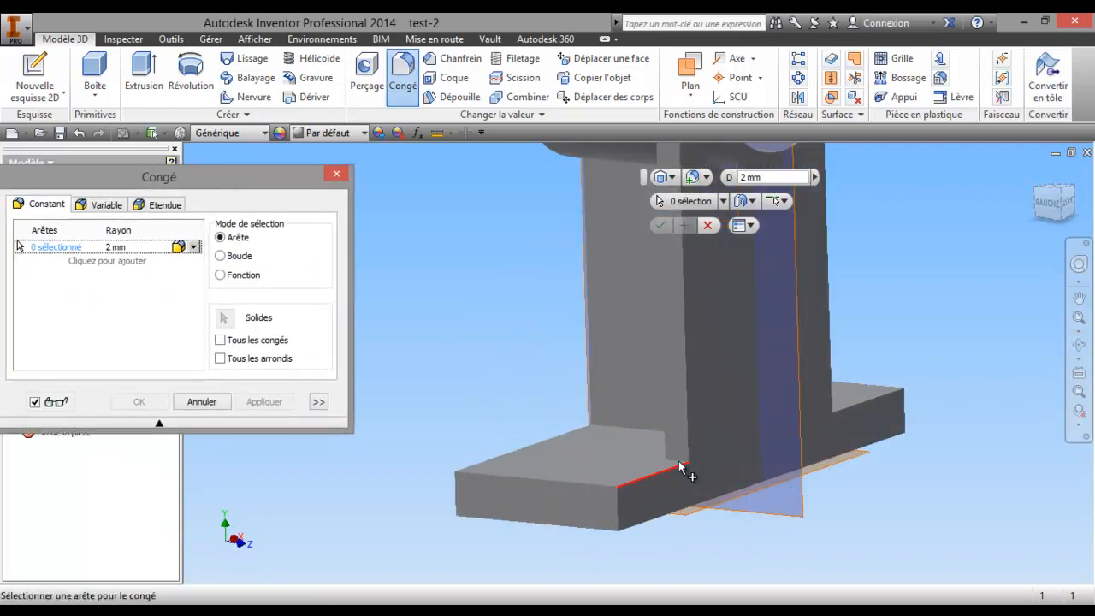
left_click(678, 464)
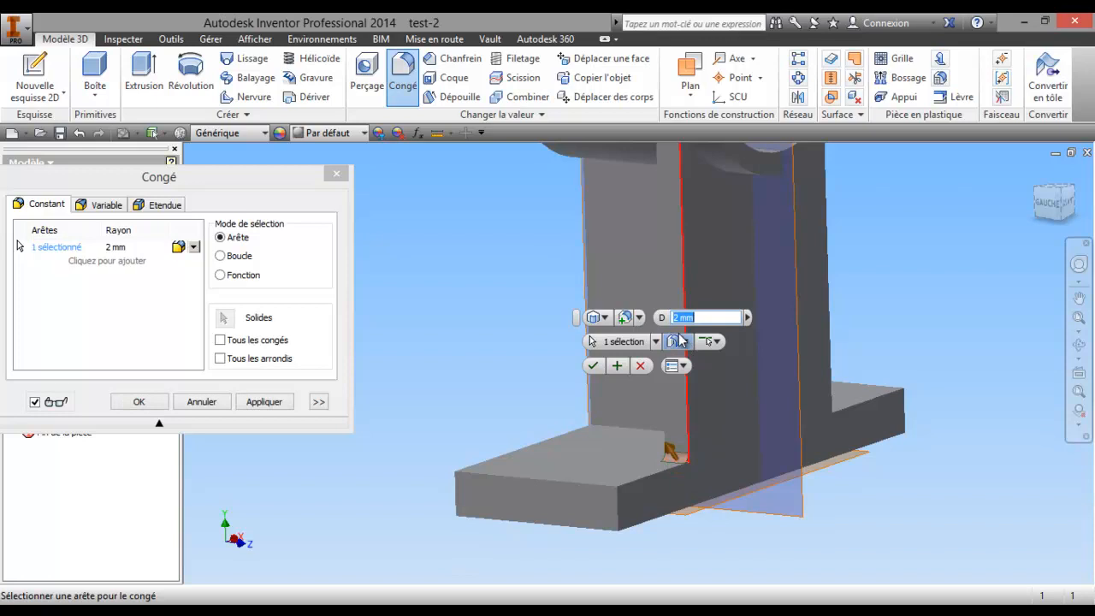
type("16")
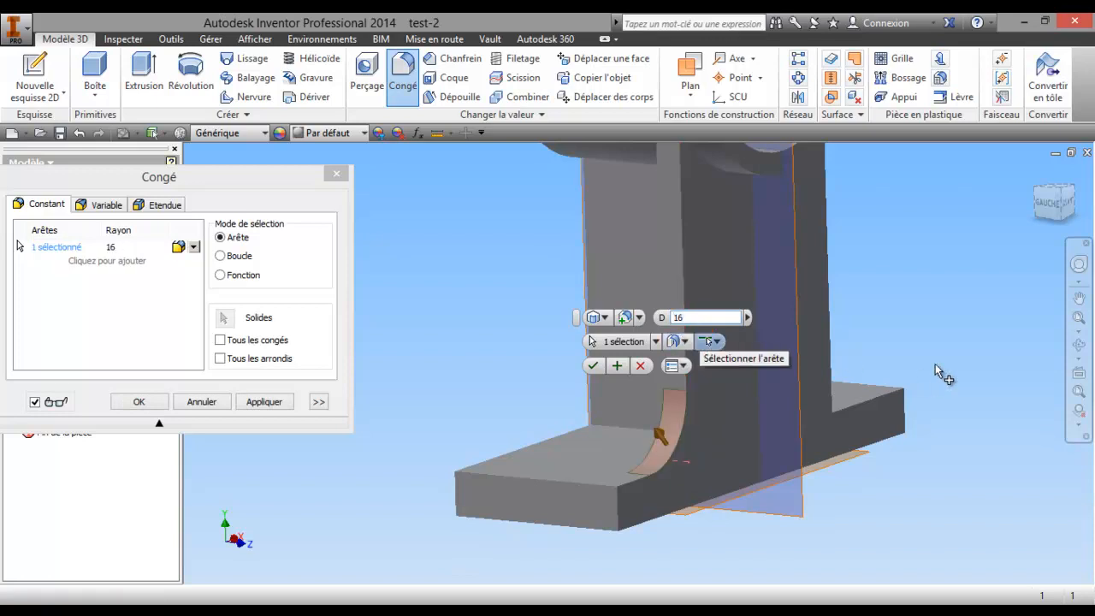
Add the matching corner edge on the upright's other side to the 16 mm fillet and create both fillets
left_click(1080, 348)
left_click_drag(762, 400, 612, 460)
right_click(611, 460)
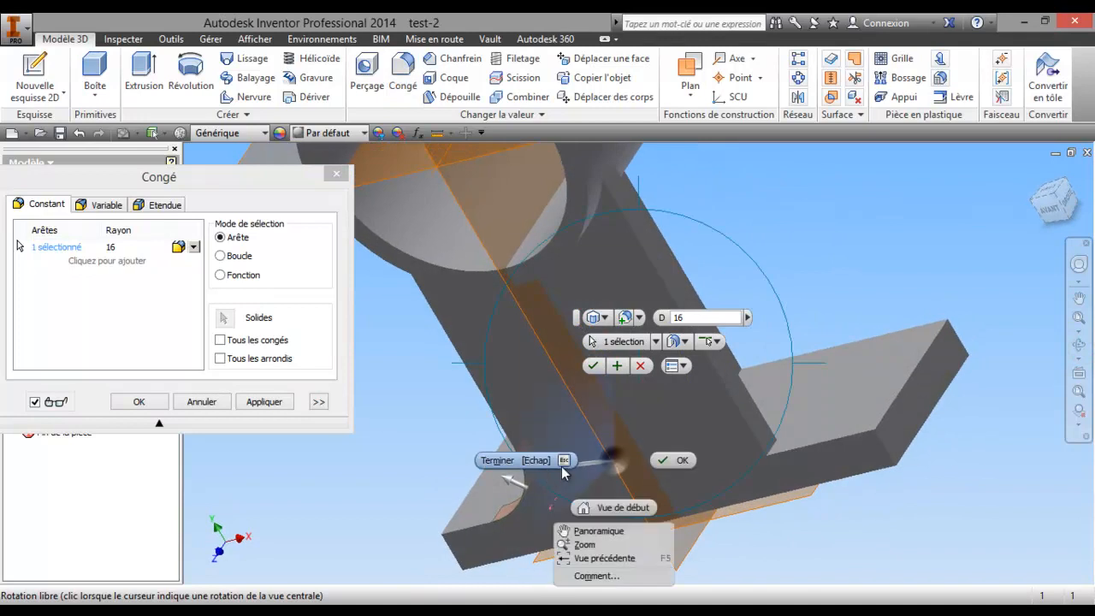
left_click(518, 462)
left_click(774, 453)
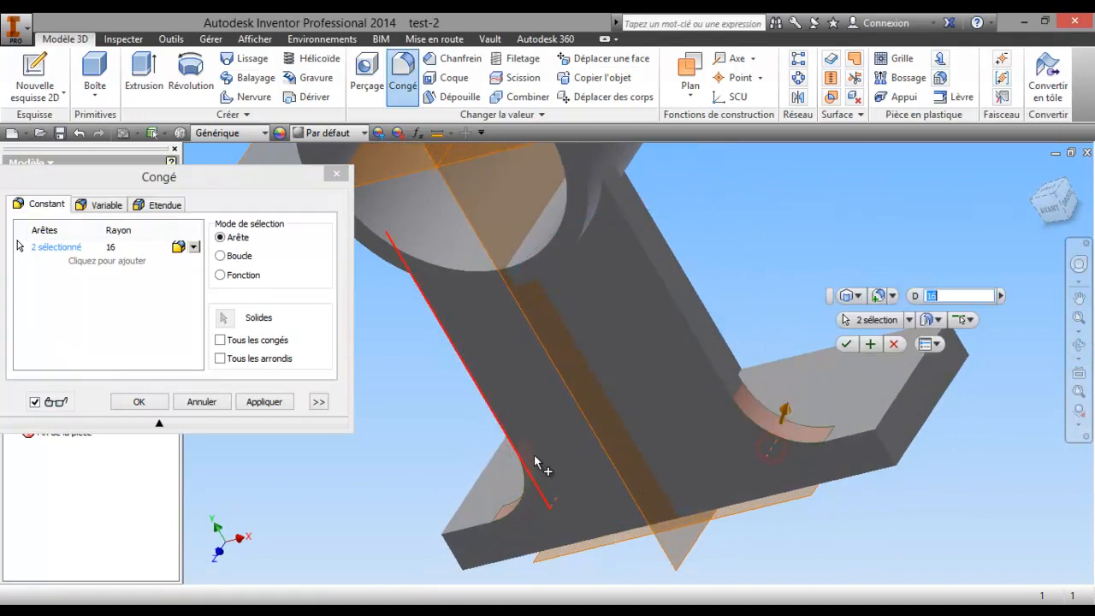
left_click(139, 402)
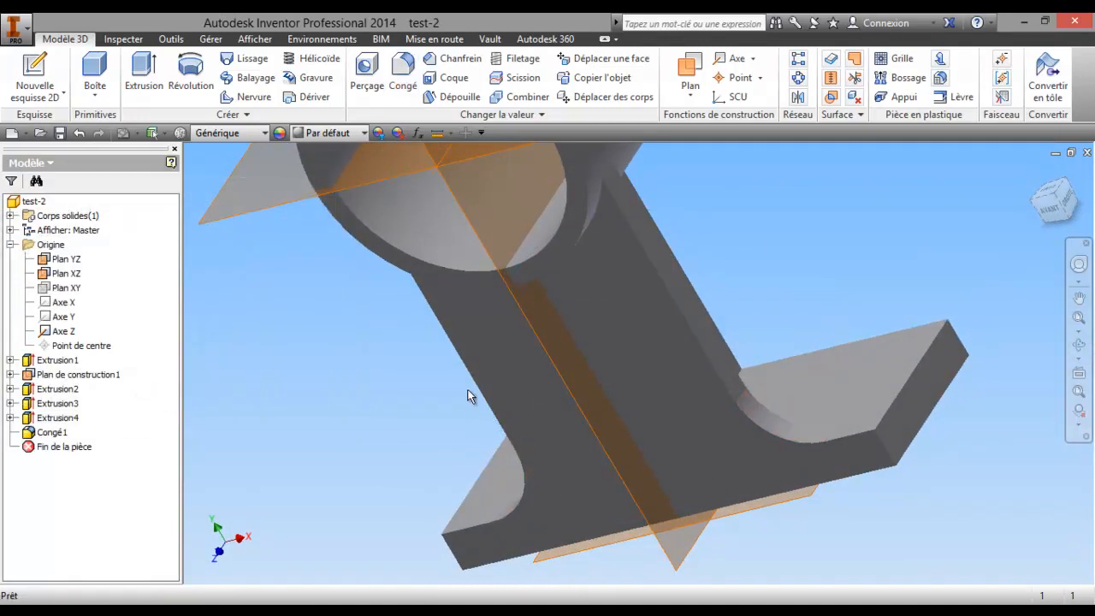
Bring up the exercice-2 drawing in Paint, circle the 21 mm base plate dimension in red and return to Inventor
key("F4")
left_click_drag(570, 415, 799, 322)
middle_click_drag(700, 347, 772, 416)
left_click_drag(680, 398, 598, 390)
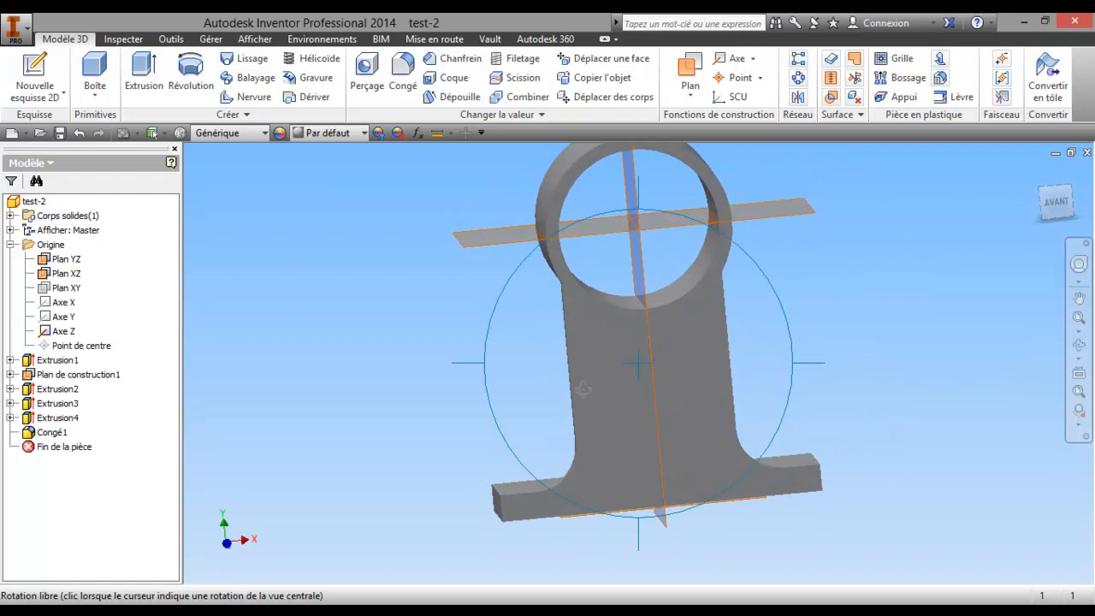
right_click(598, 390)
left_click(488, 394)
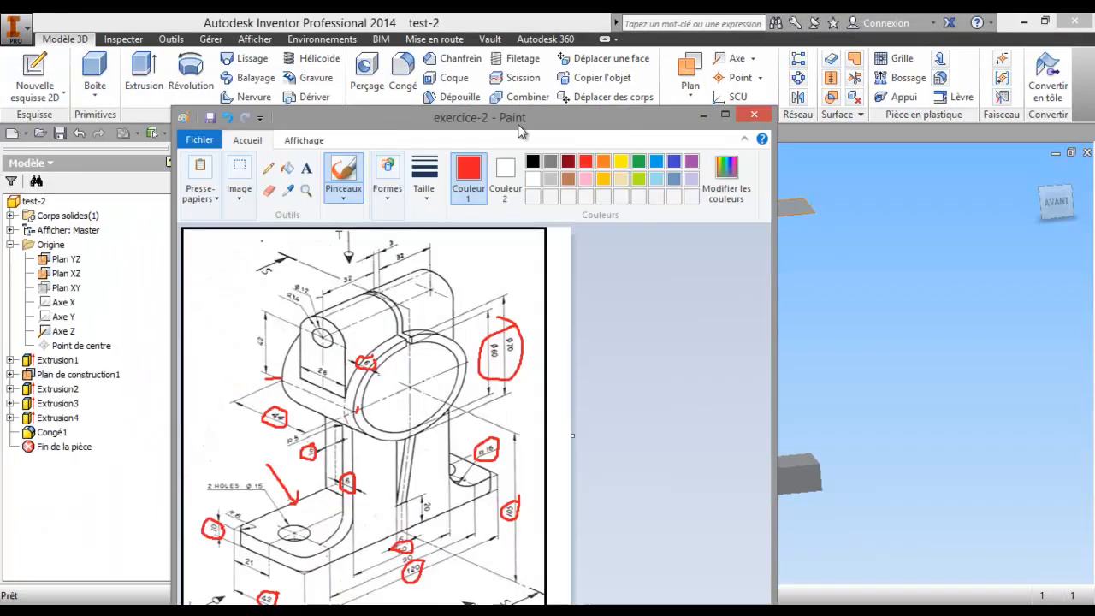
left_click_drag(469, 94, 321, 82)
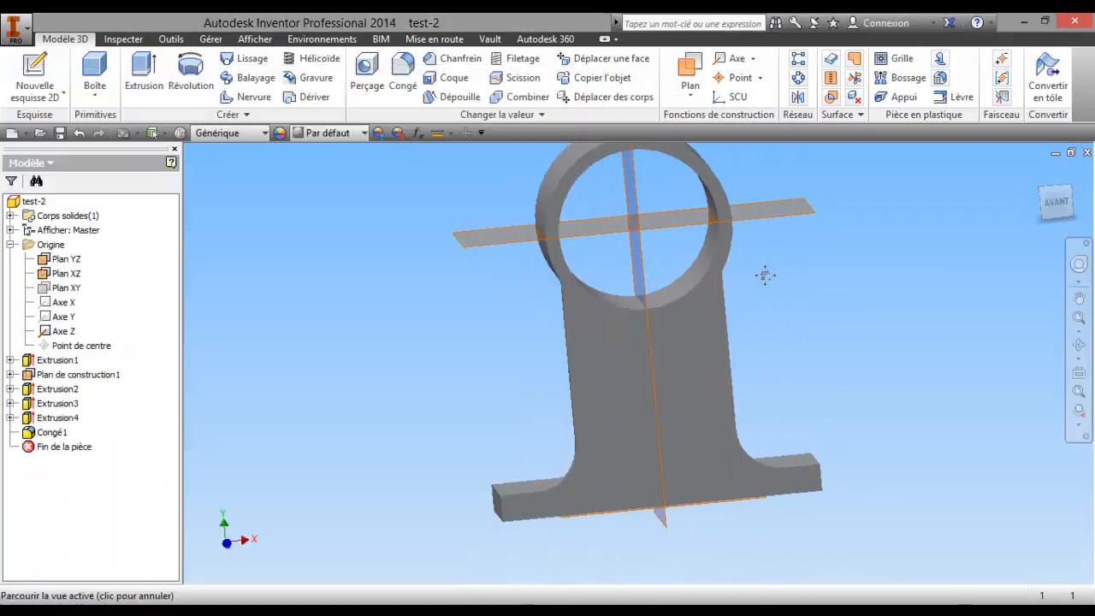
middle_click_drag(765, 275, 858, 302)
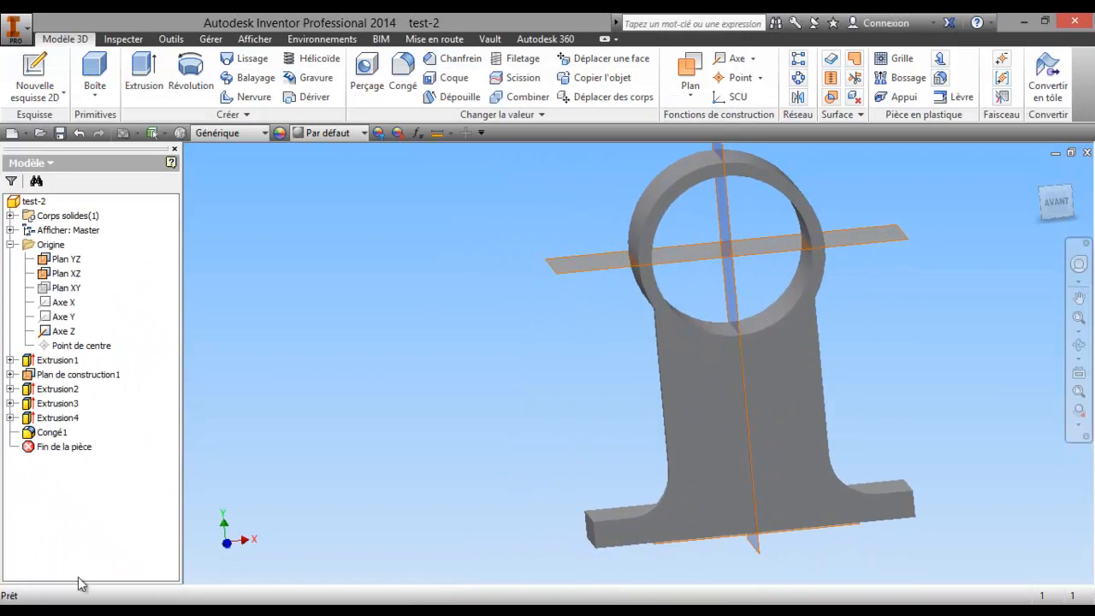
key("alt+Tab")
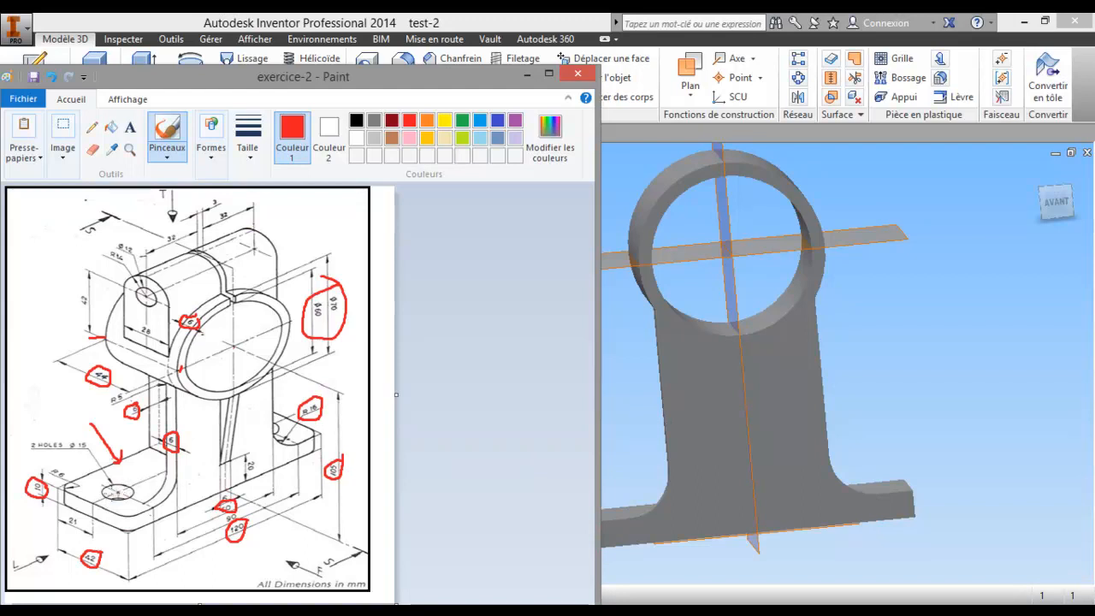
left_click_drag(62, 513, 78, 520)
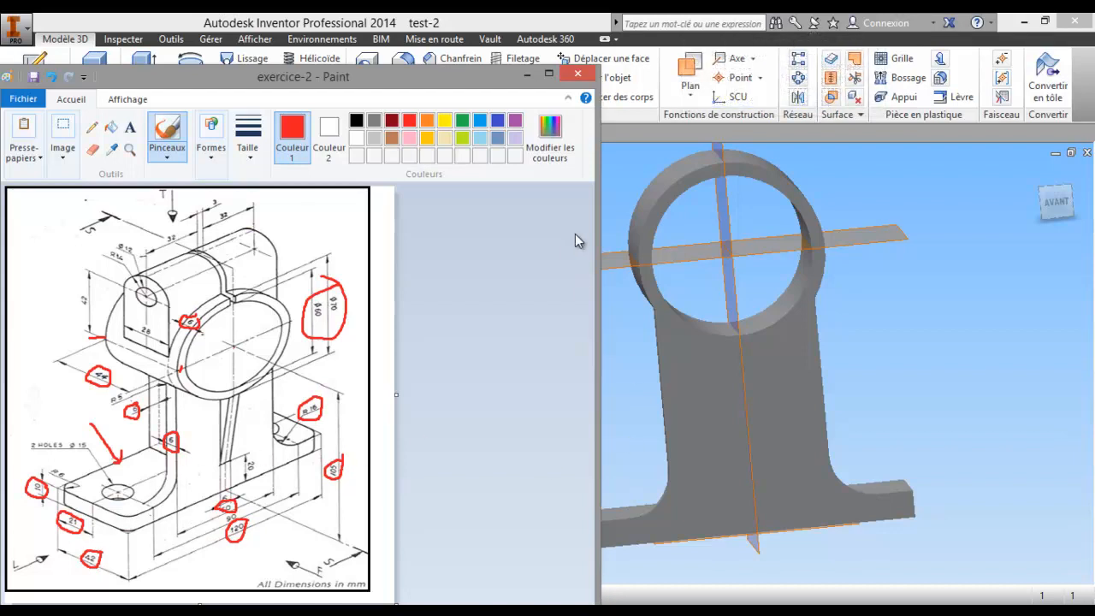
left_click_drag(493, 79, 2, 132)
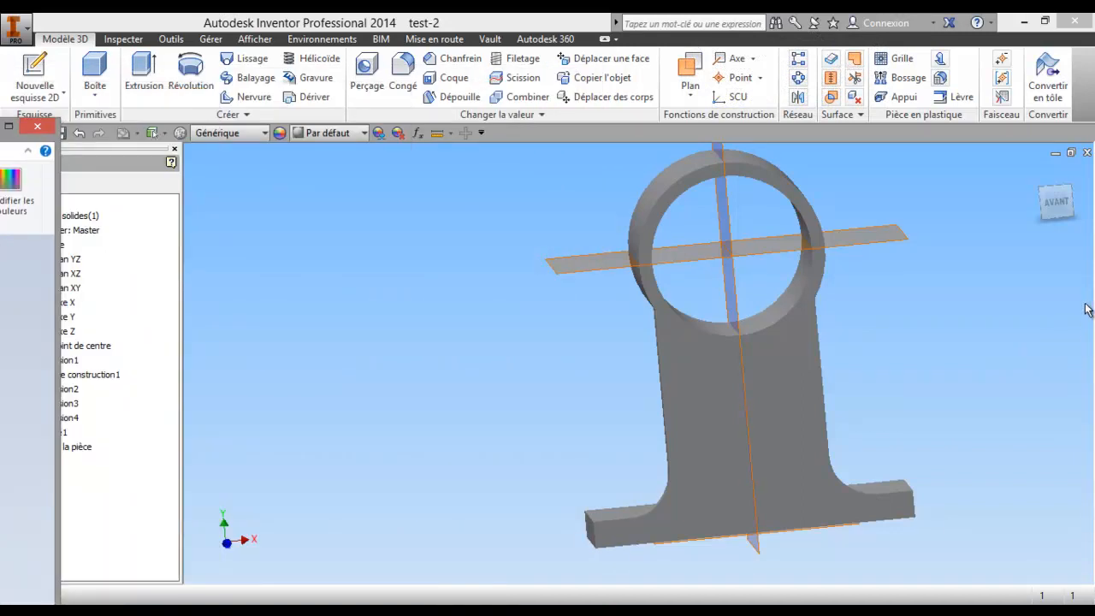
Create a new sketch on the underside of the base plate
left_click(1059, 202)
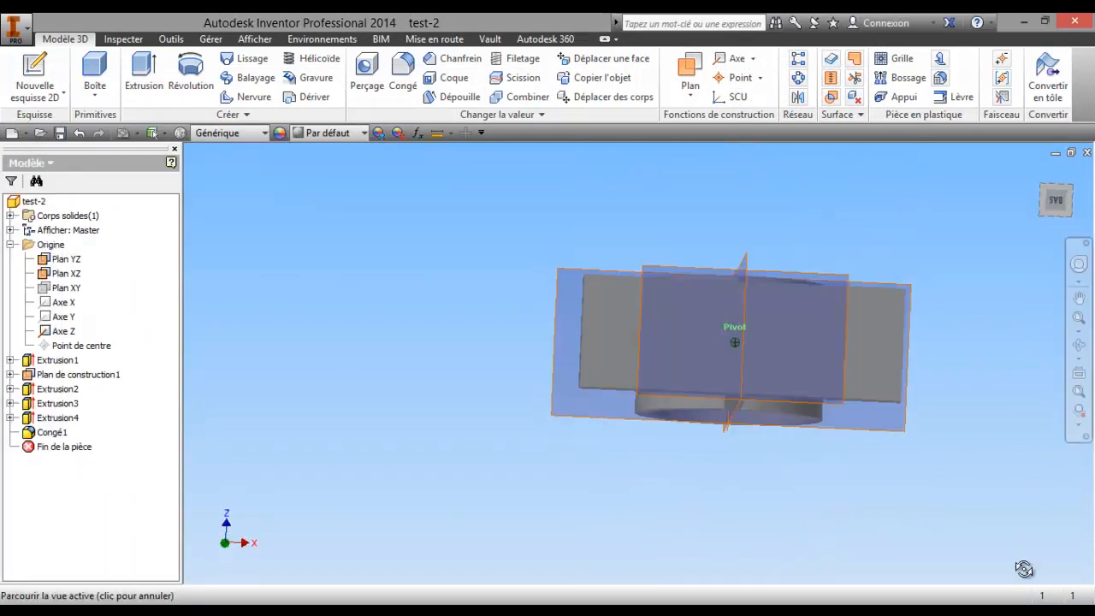
right_click(656, 177)
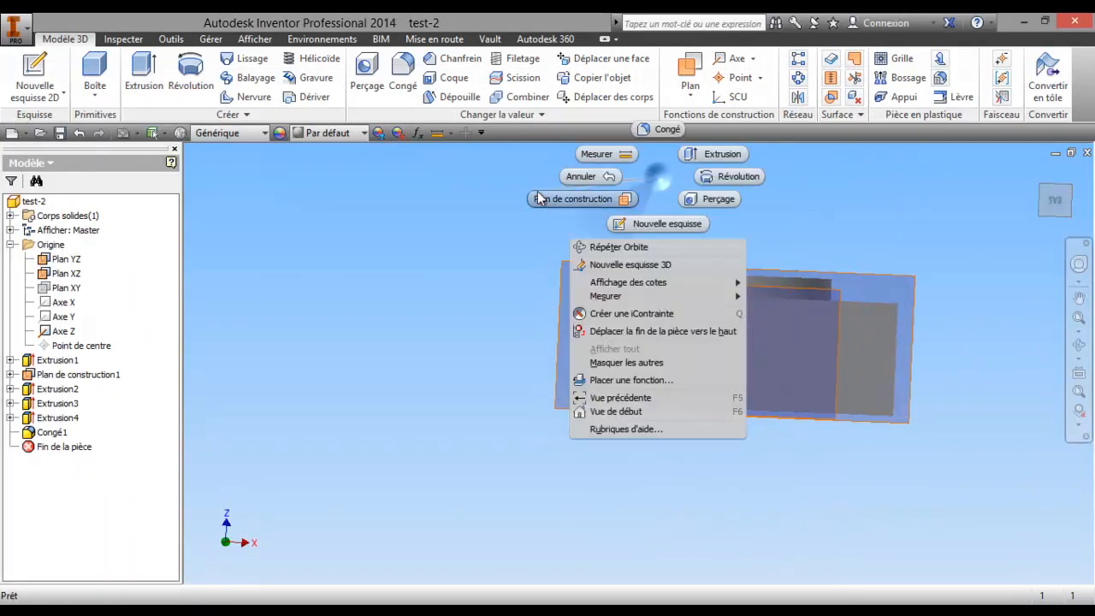
left_click(497, 220)
right_click(590, 319)
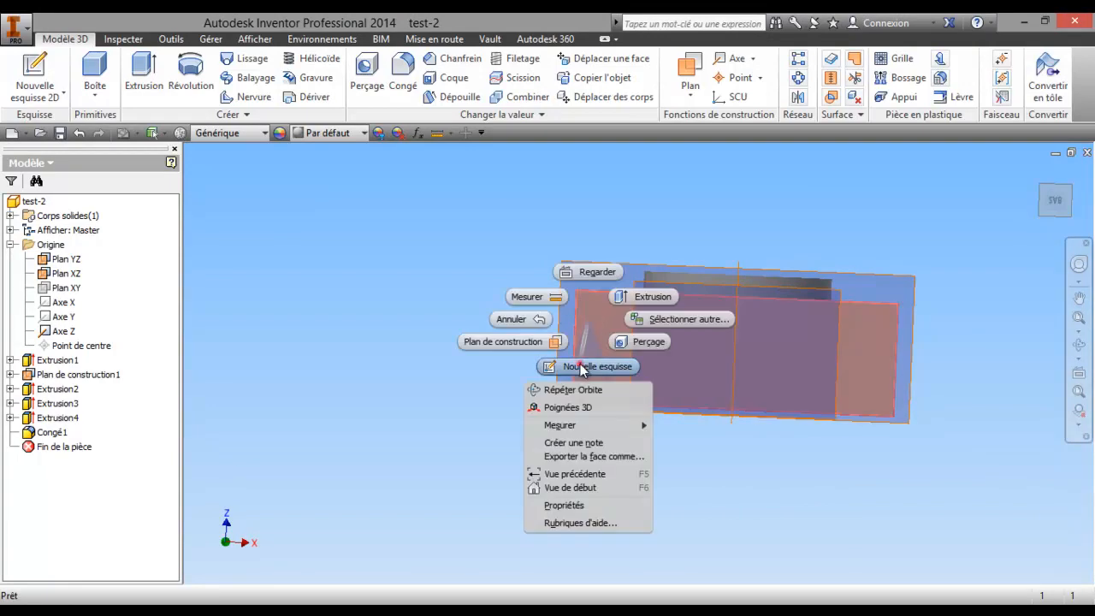
left_click(580, 363)
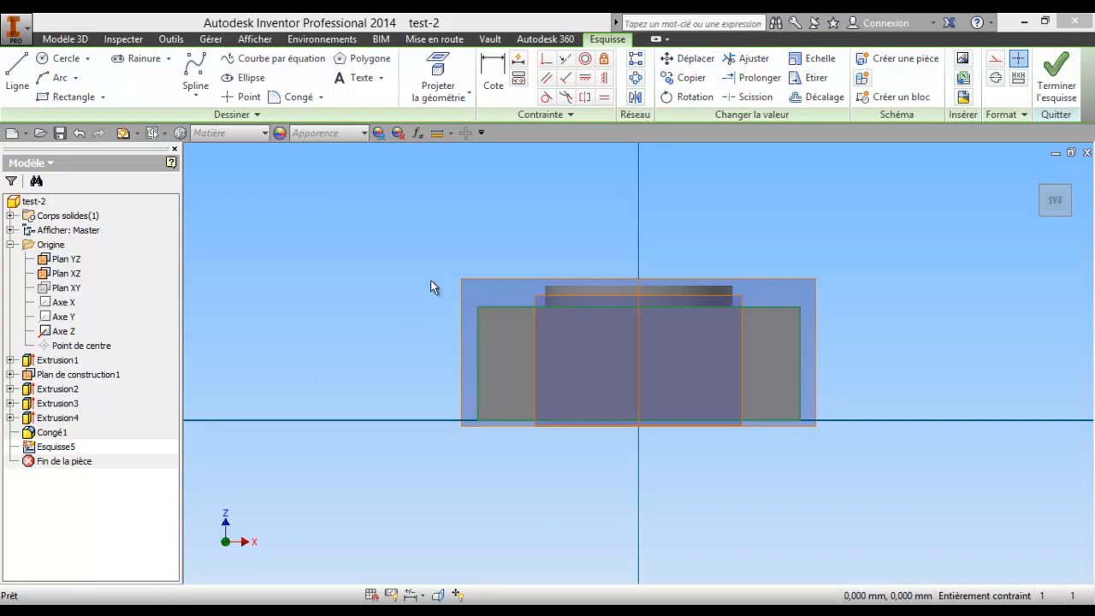
Draw a horizontal construction line across the base plate face from one short edge to the other
left_click(14, 73)
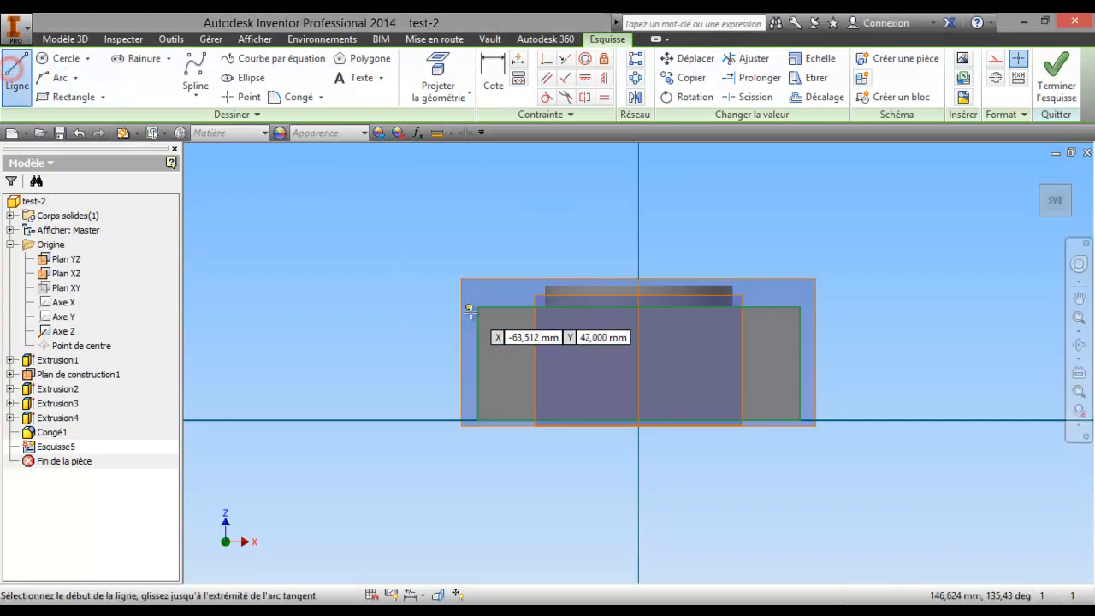
left_click(478, 345)
left_click(995, 58)
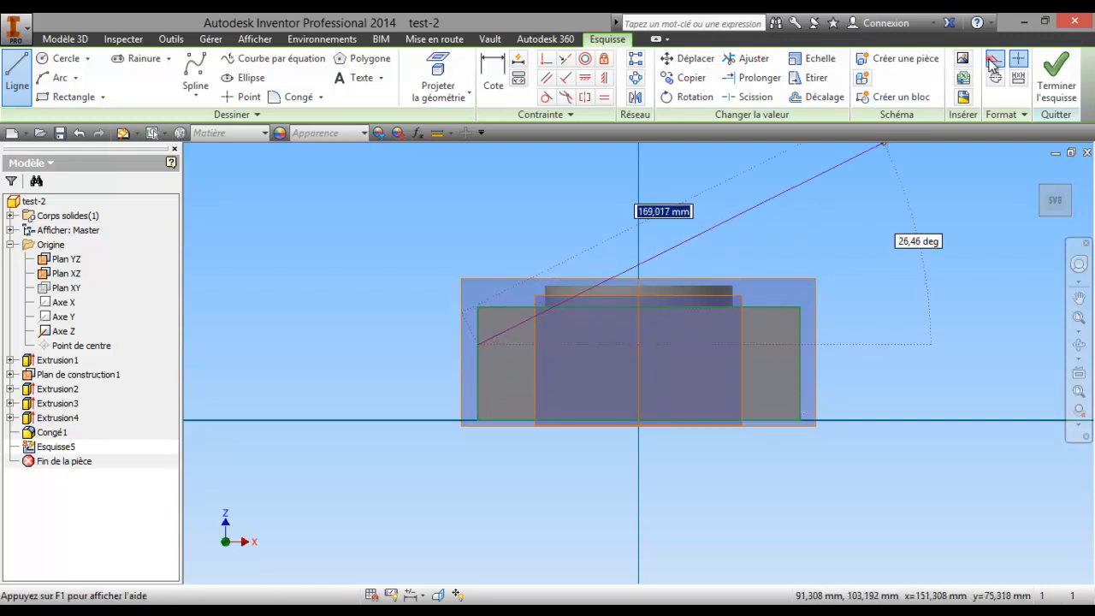
double_click(800, 345)
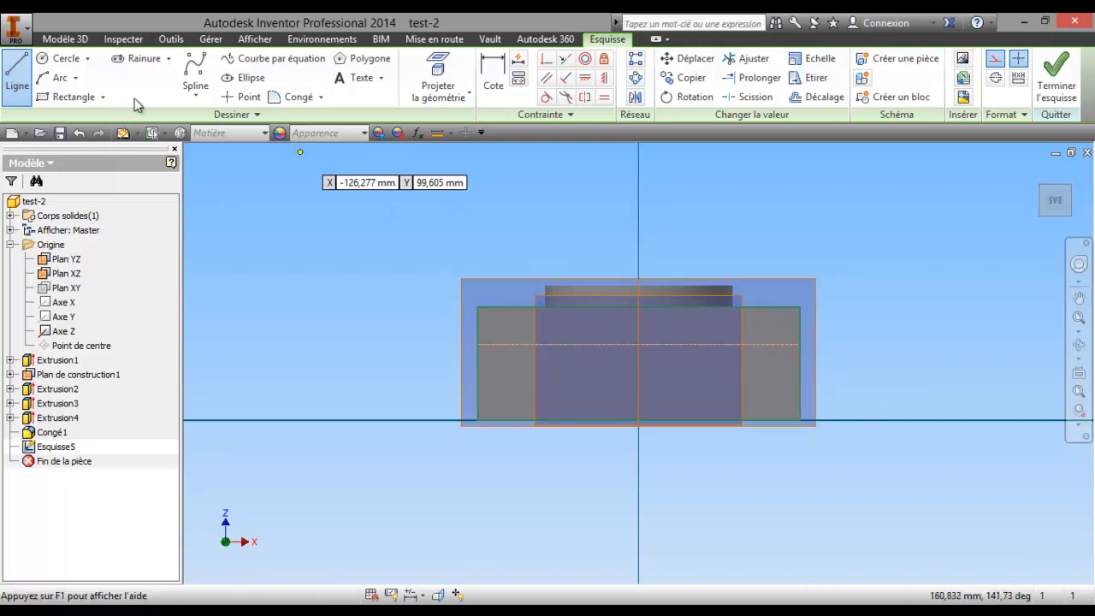
Dimension the construction line 21 mm from the base plate's long edge nearest the cylinder's protruding rim
left_click(493, 75)
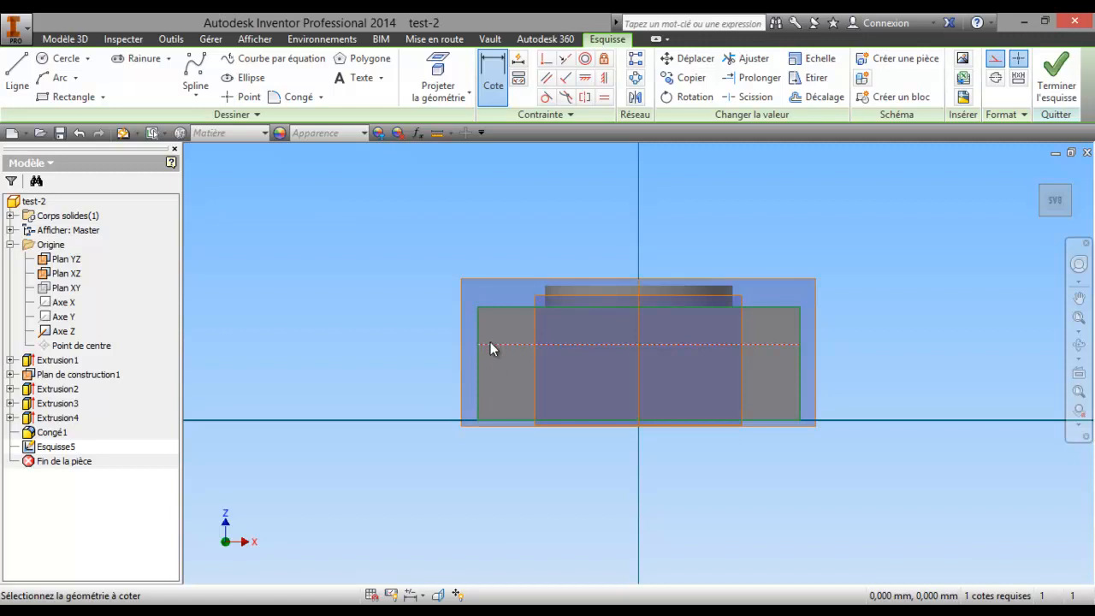
left_click(491, 345)
left_click(488, 308)
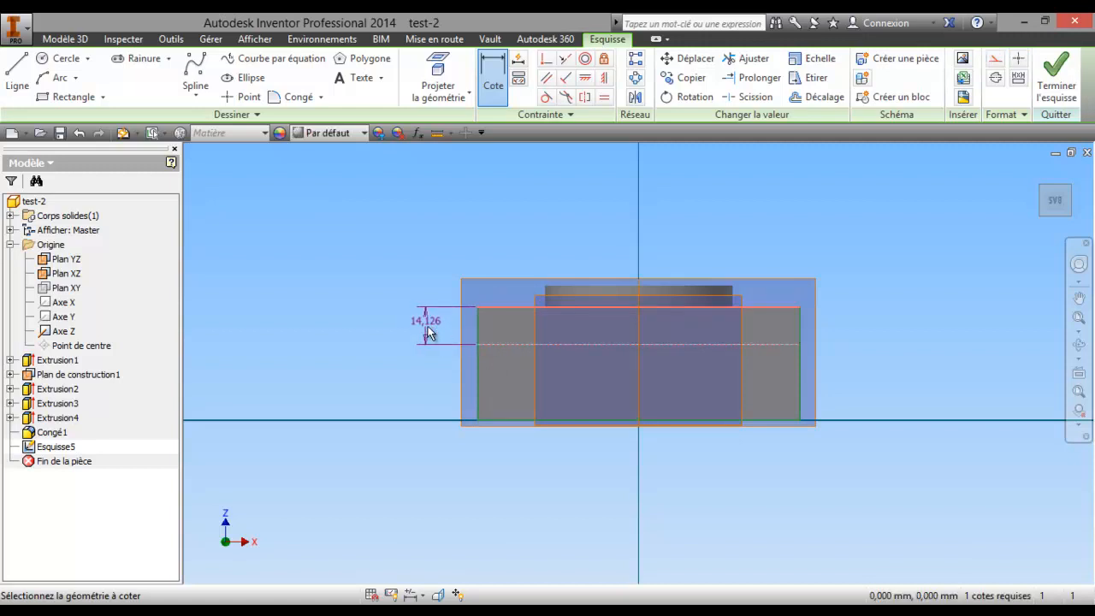
left_click(429, 333)
double_click(428, 333)
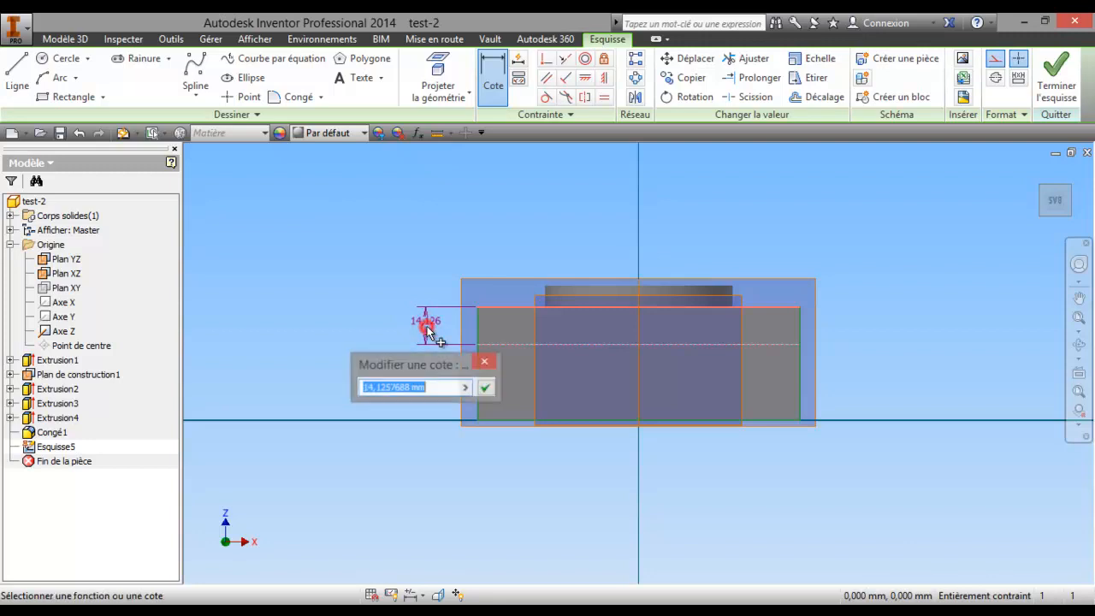
type("21")
key("Return")
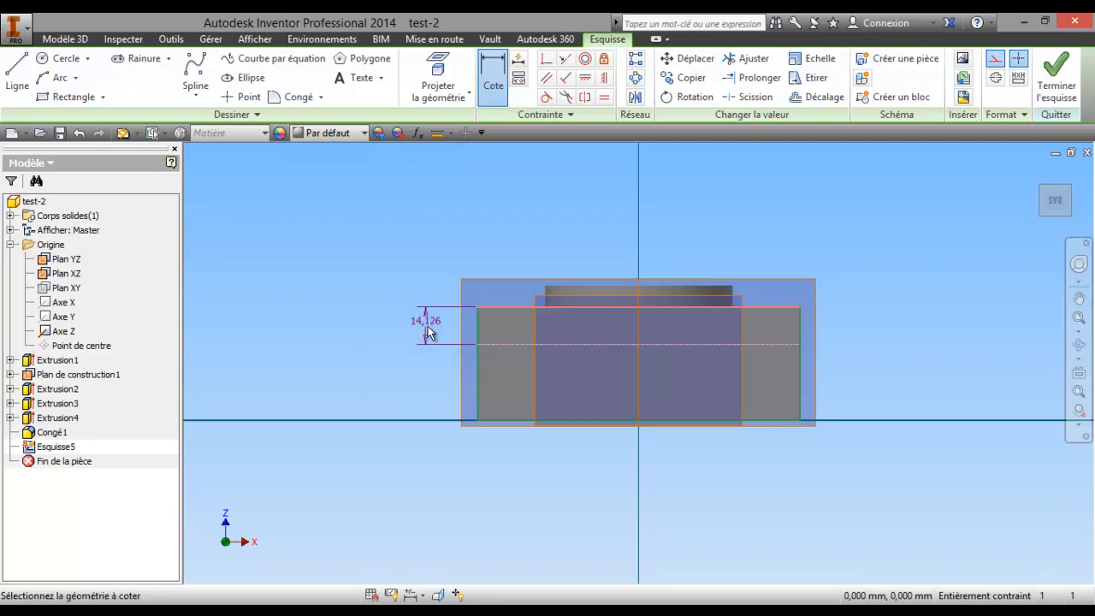
Place a sketch point on the construction line near one end and dimension it 15 mm from the adjacent short edge
left_click(232, 96)
left_click(508, 365)
left_click(492, 75)
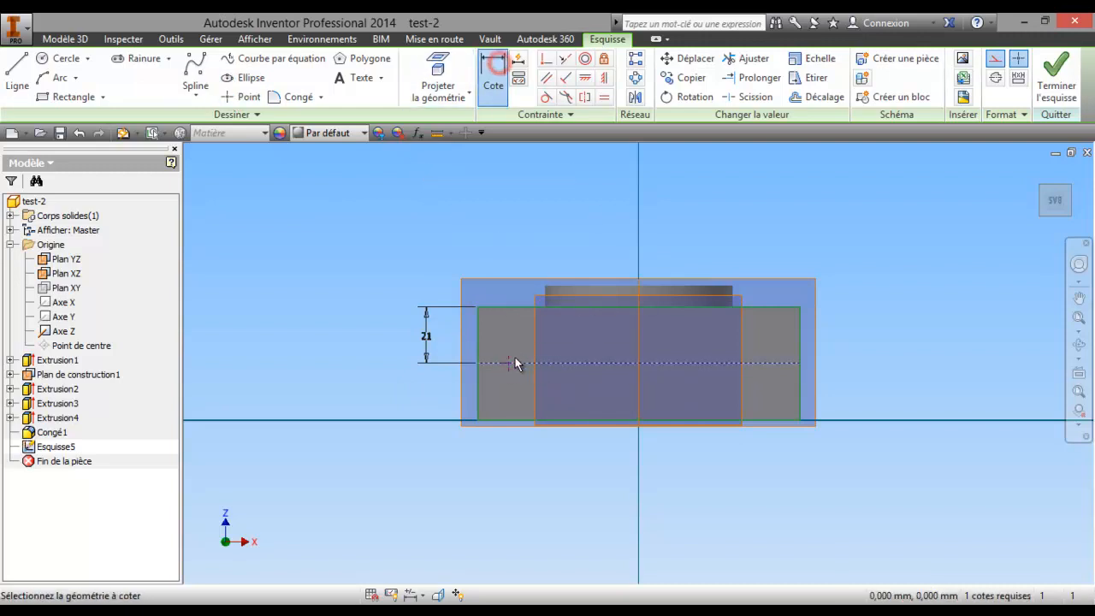
left_click(477, 370)
left_click(508, 364)
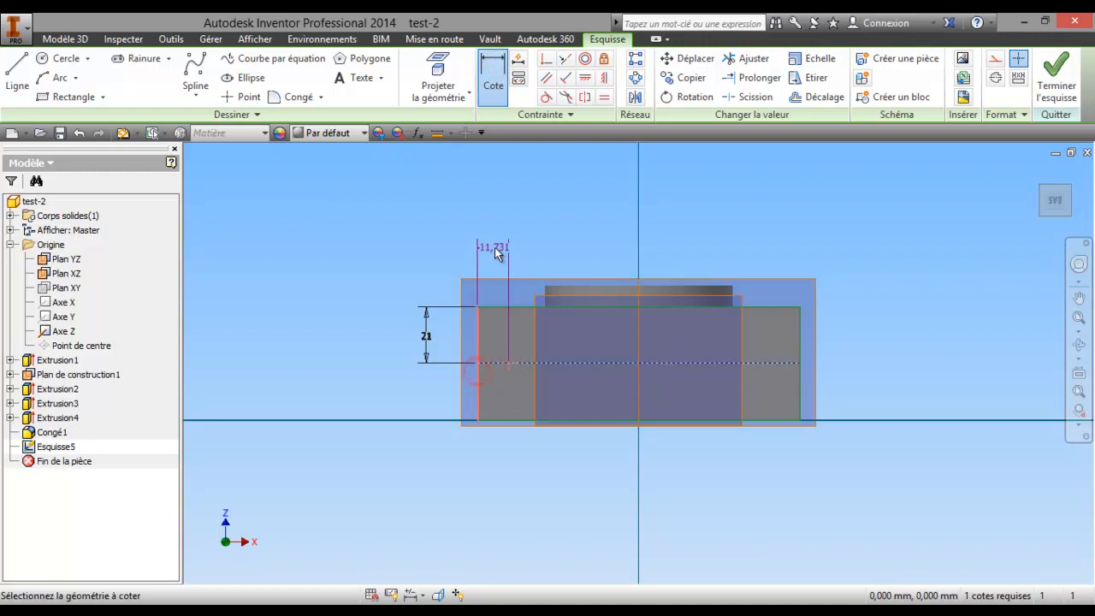
left_click(495, 251)
type("15")
key("Return")
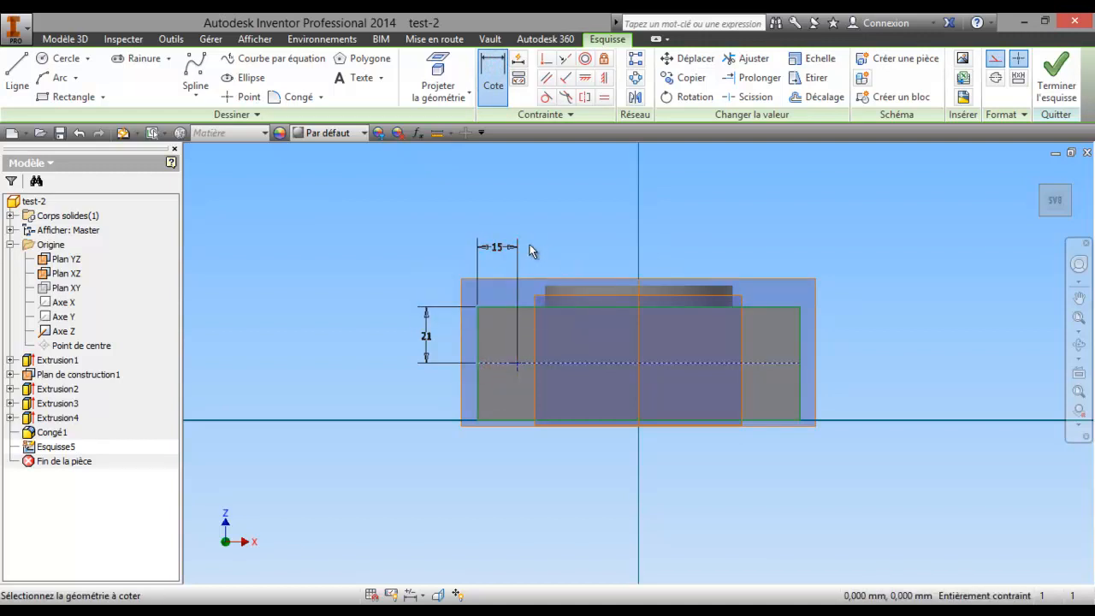
Finish the sketch and cut a 15 mm diameter through-all hole in the base plate at the sketch point
left_click(1058, 81)
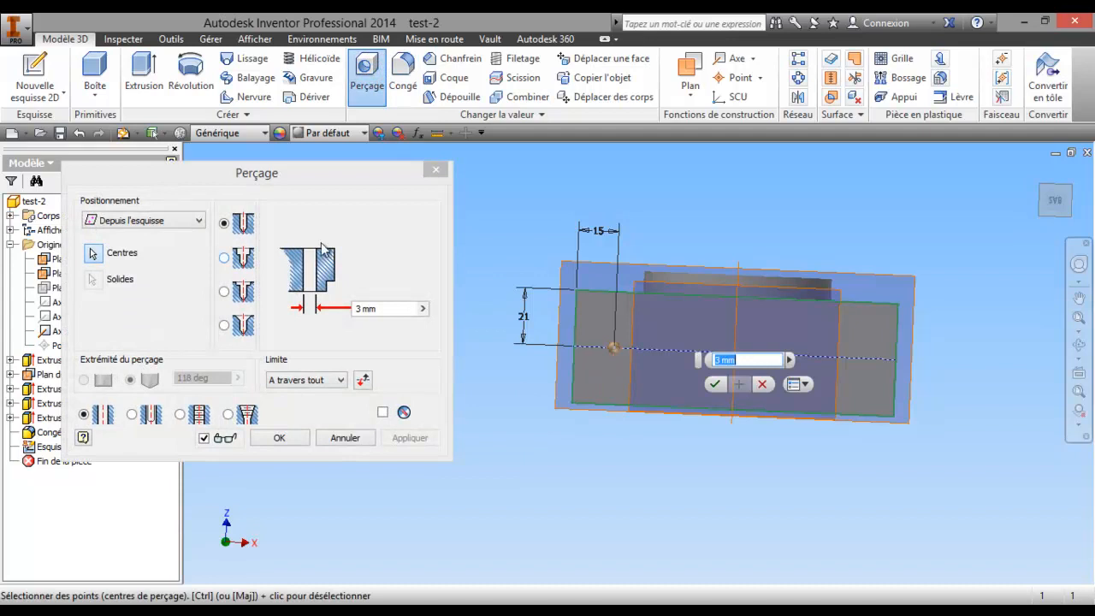
type("15")
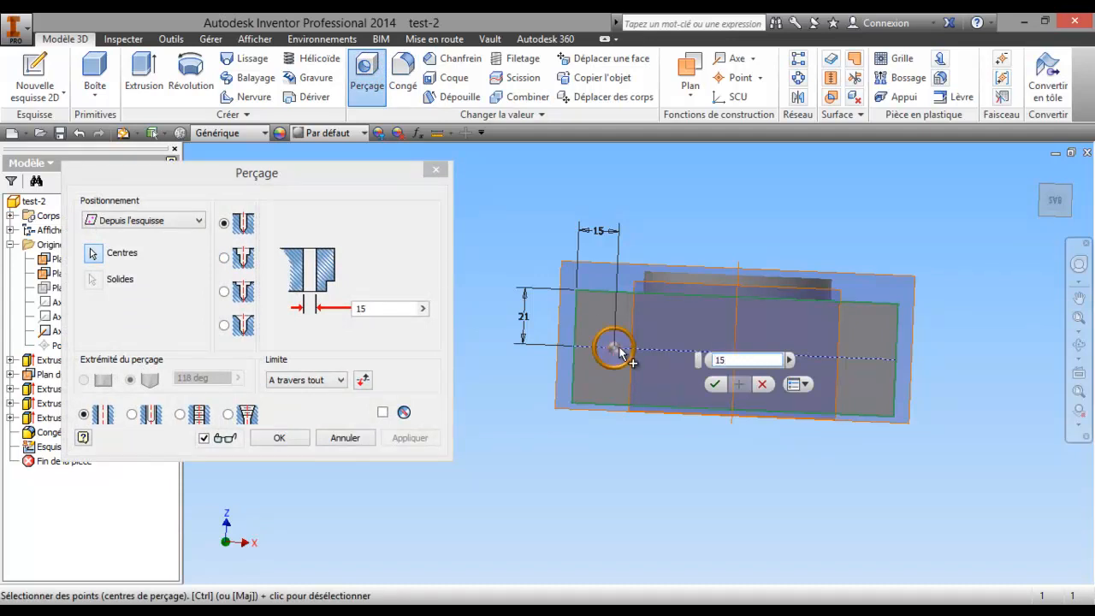
left_click(291, 441)
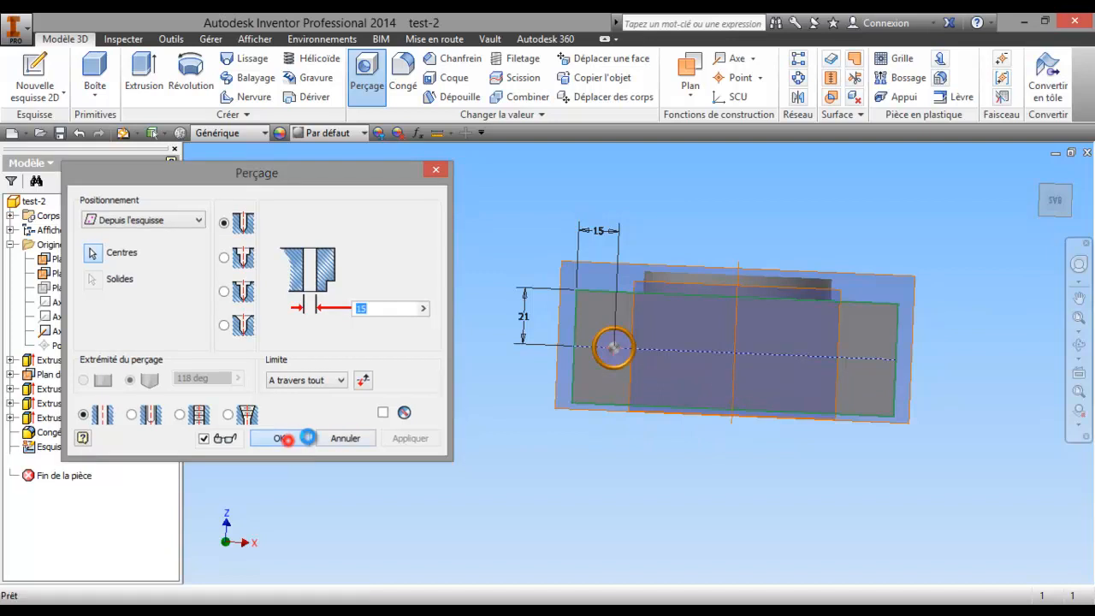
middle_click_drag(627, 280, 701, 438, "shift")
middle_click_drag(746, 450, 637, 345)
right_click(637, 345)
left_click(534, 350)
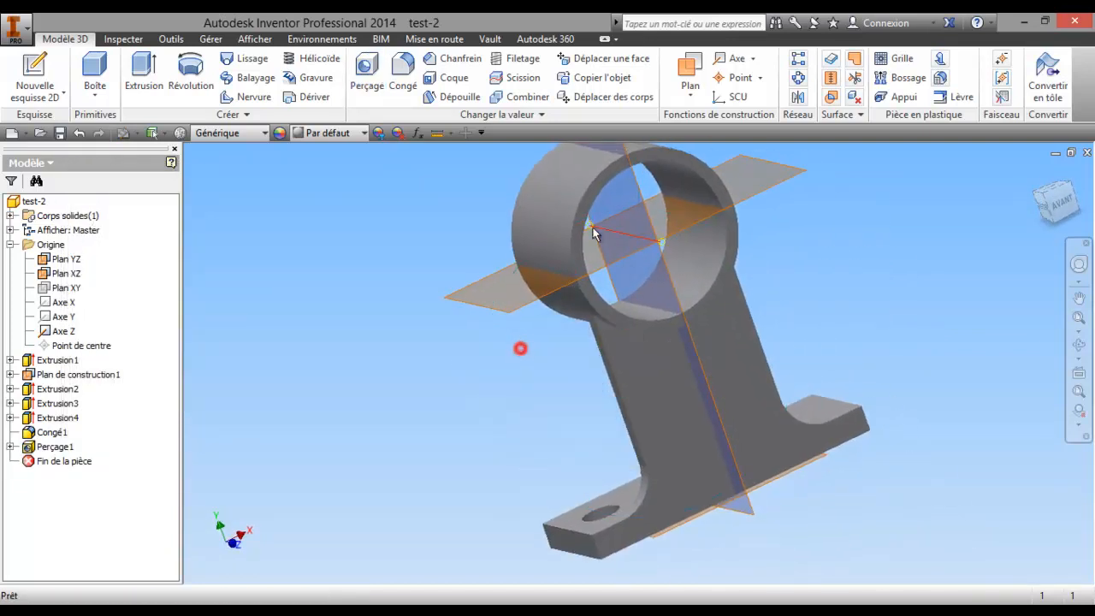
Mirror the 15 mm hole about the YZ plane onto the other end of the base plate
left_click(797, 97)
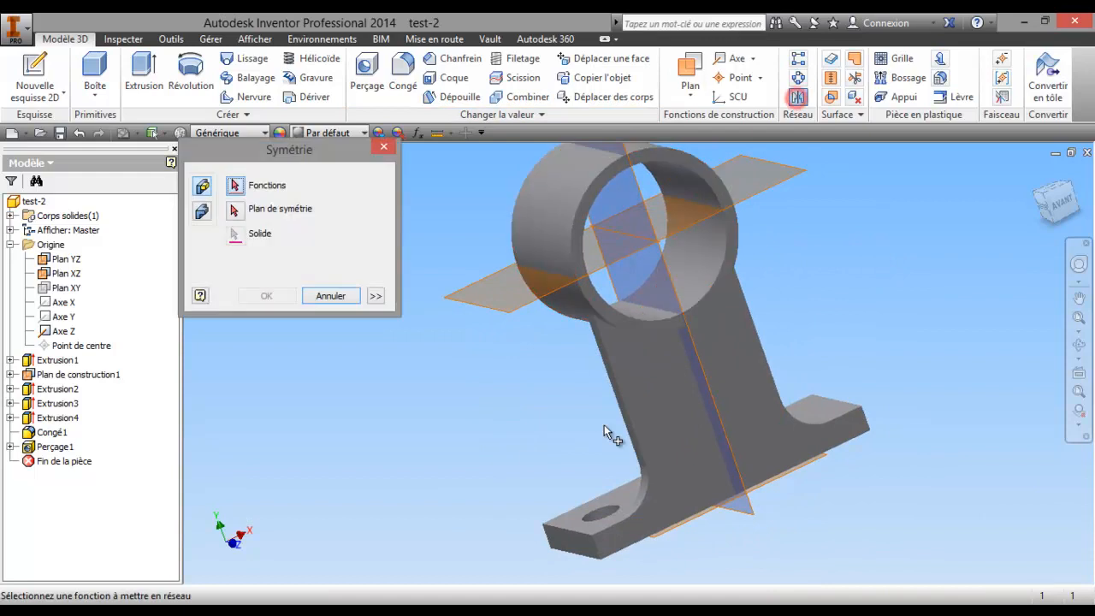
left_click(600, 515)
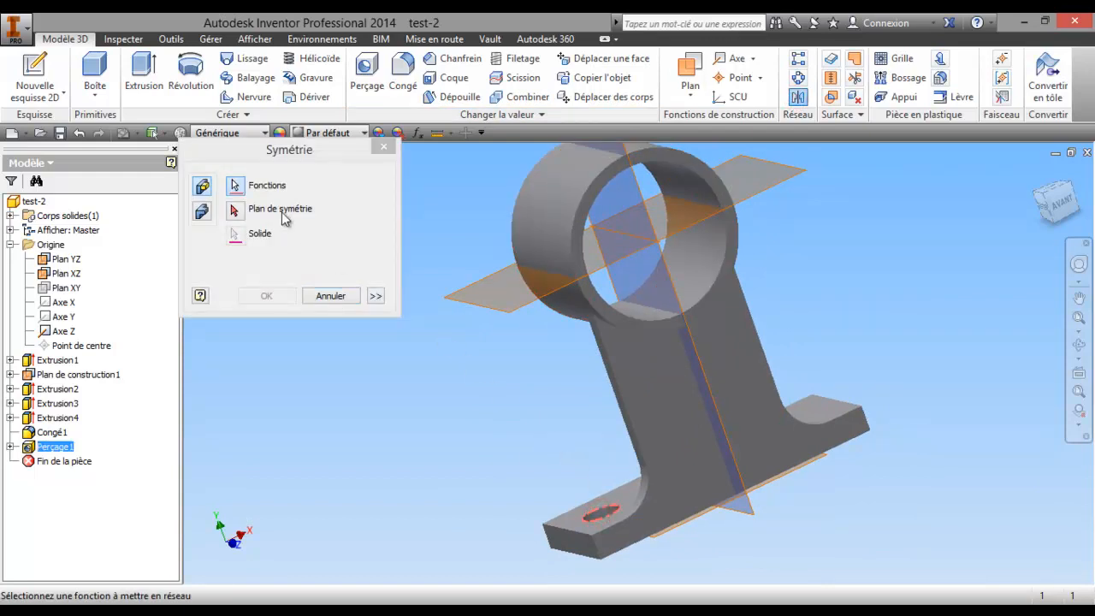
left_click(642, 198)
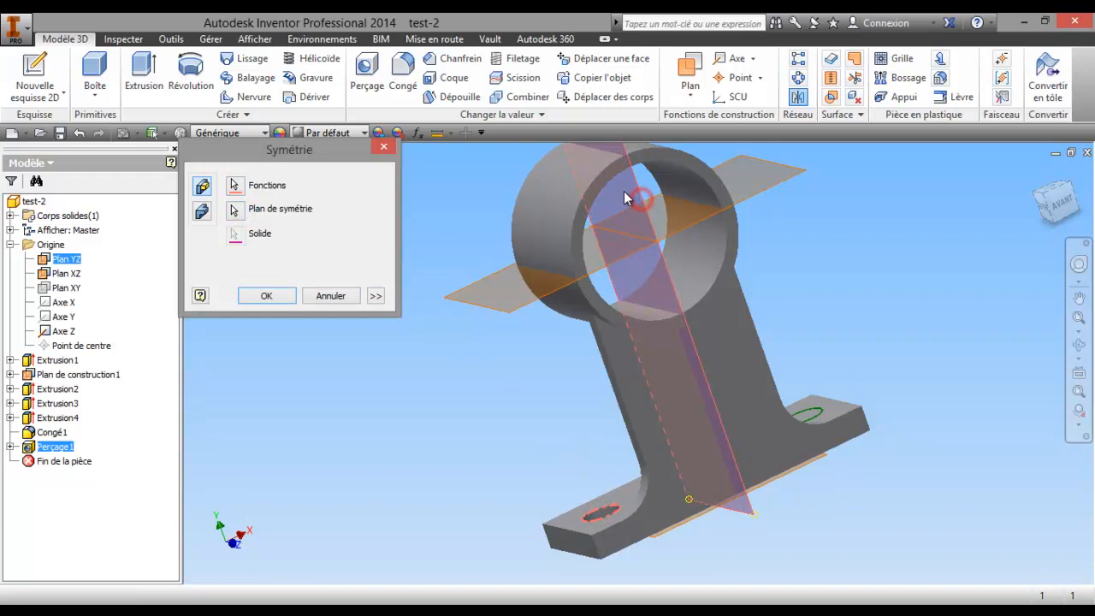
left_click(1079, 345)
left_click_drag(702, 402, 735, 484)
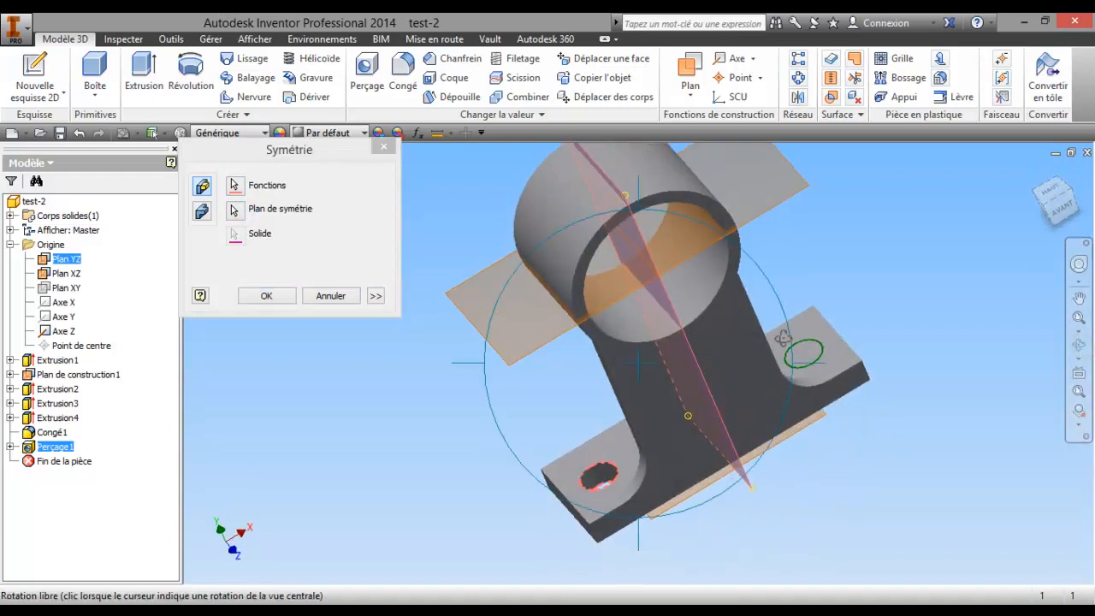
right_click(363, 395)
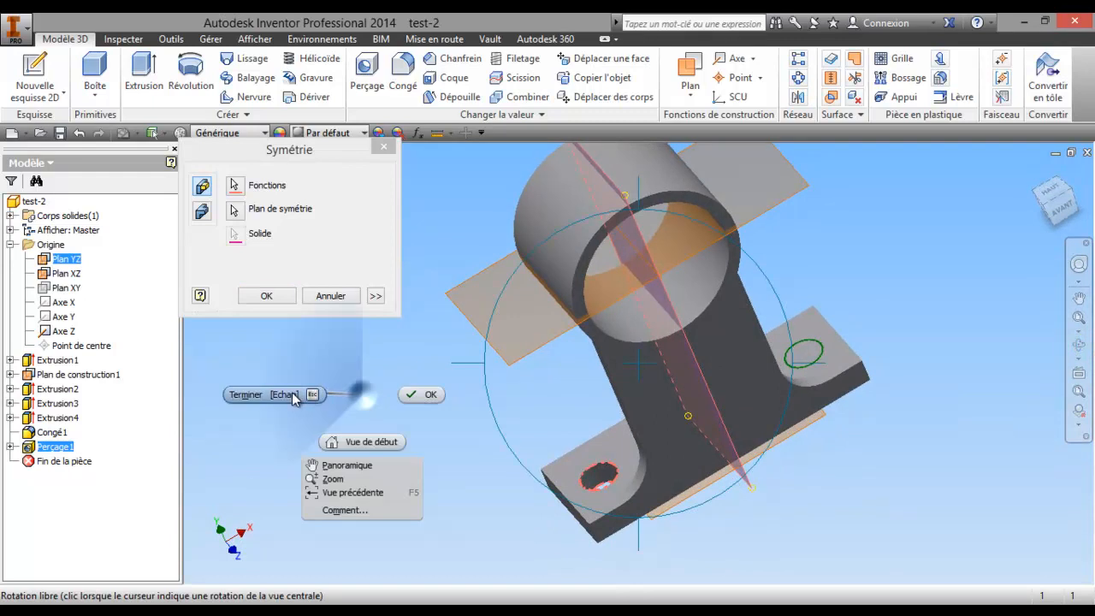
left_click(279, 397)
left_click(272, 298)
Inspect the two base plate holes from several angles and consult the exercice-2 drawing in Paint for the base's corner radius
key("F4")
left_click_drag(496, 411, 611, 533)
scroll(628, 474, "up", 3)
middle_click_drag(629, 473, 836, 445)
scroll(770, 423, "down", 3)
left_click_drag(698, 430, 610, 445)
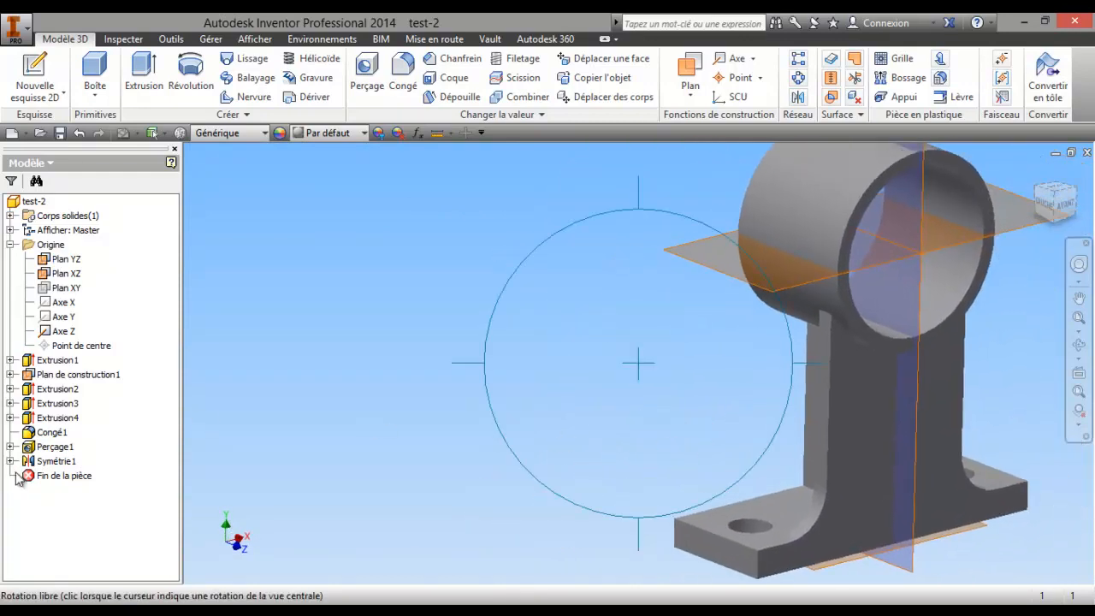
key("alt+Tab")
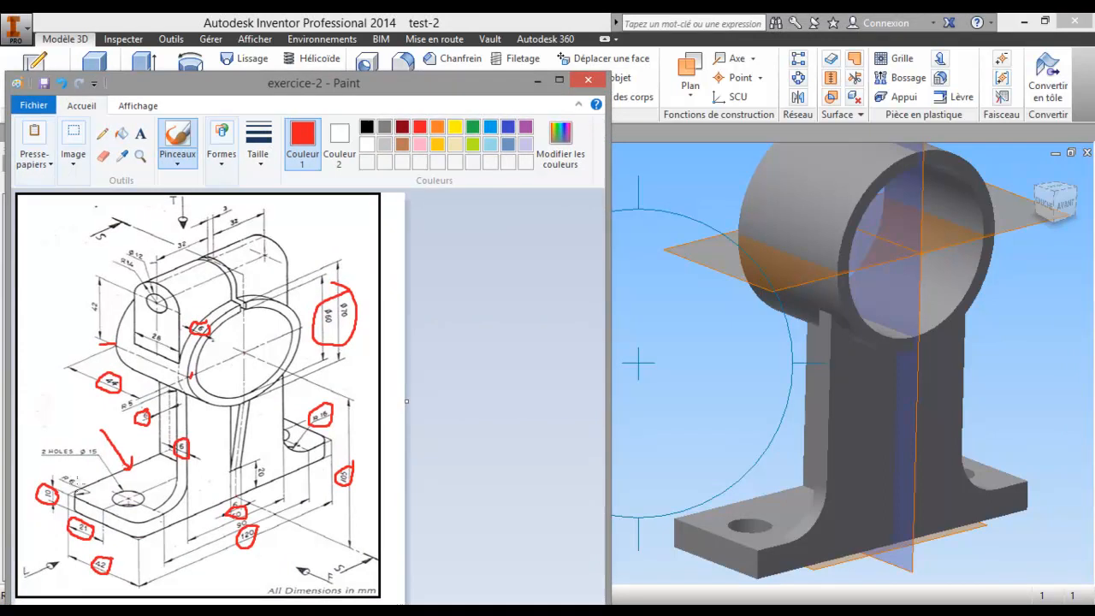
left_click_drag(501, 86, 0, 171)
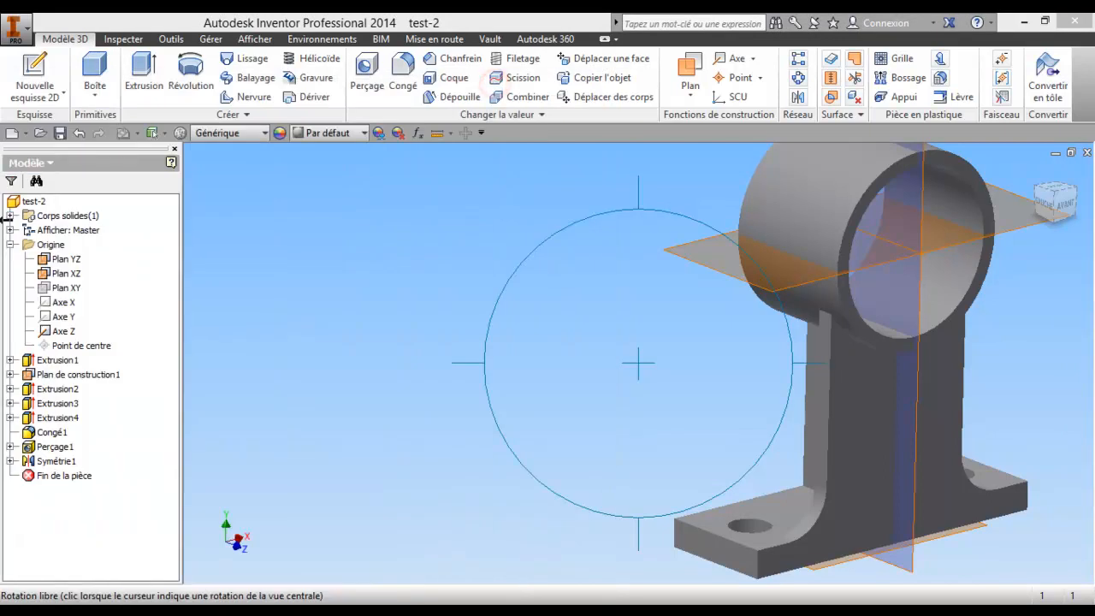
Start a fillet on the two vertical corner edges at the drilled end of the base plate and set its radius to 6 mm
middle_click_drag(439, 307, 394, 263)
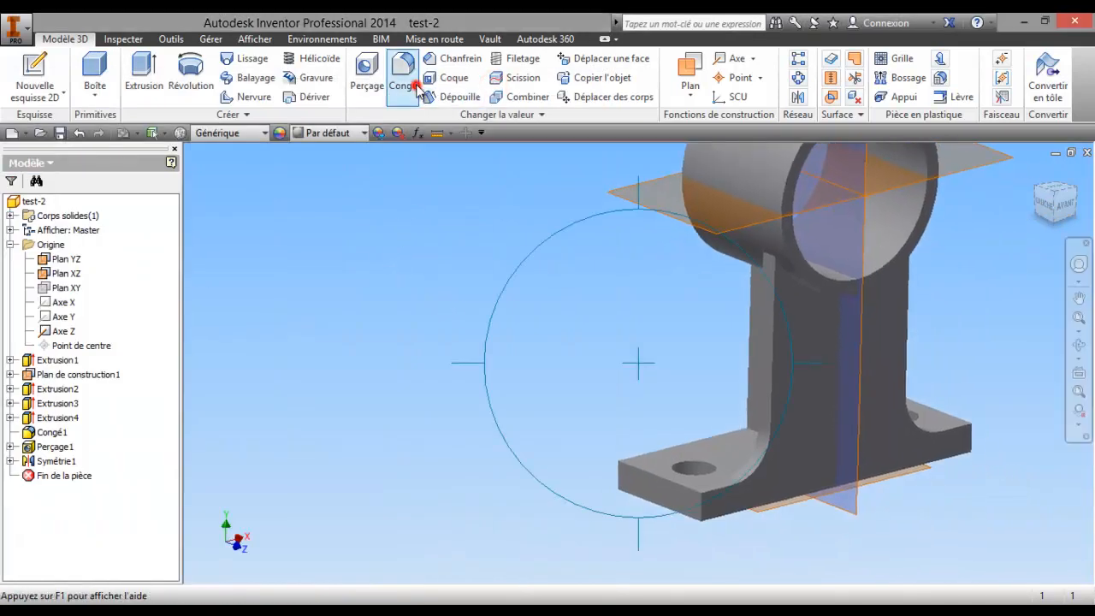
left_click(403, 73)
left_click(699, 511)
left_click(618, 477)
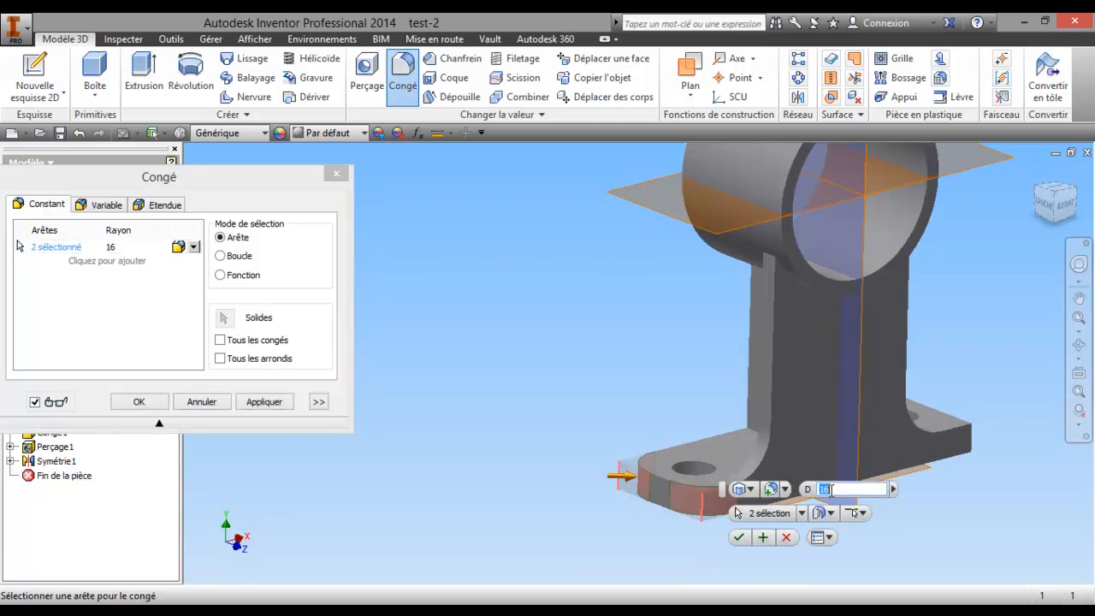
left_click(827, 490)
left_click(820, 490)
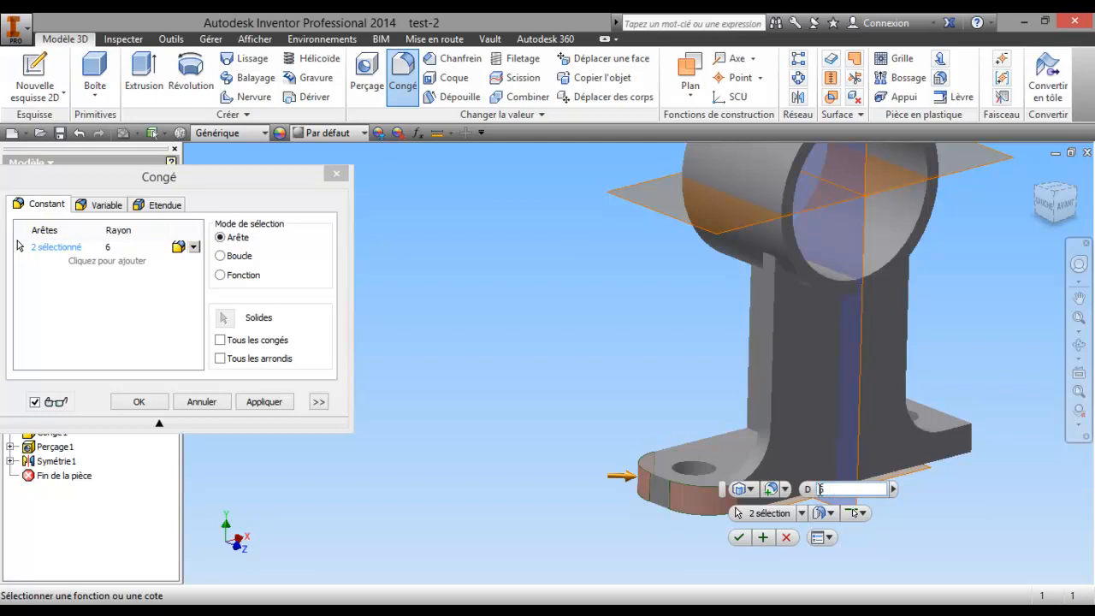
Add the two vertical corner edges at the base plate's other end to the fillet and apply it
left_click(973, 440)
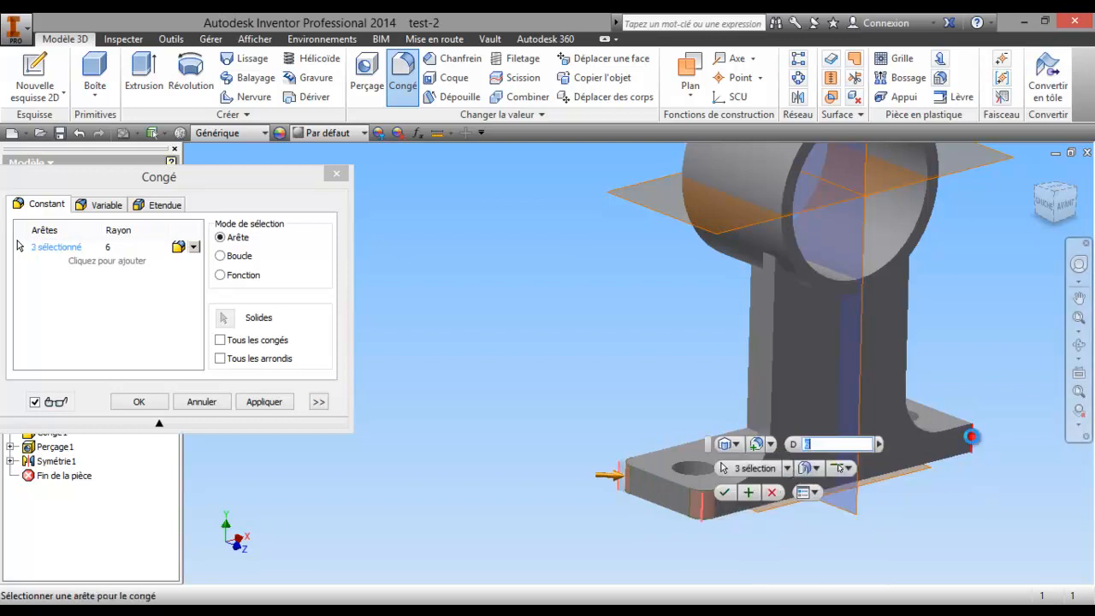
left_click(1079, 345)
left_click_drag(728, 356, 629, 323)
middle_click_drag(629, 322, 653, 242)
right_click(590, 323)
left_click(499, 324)
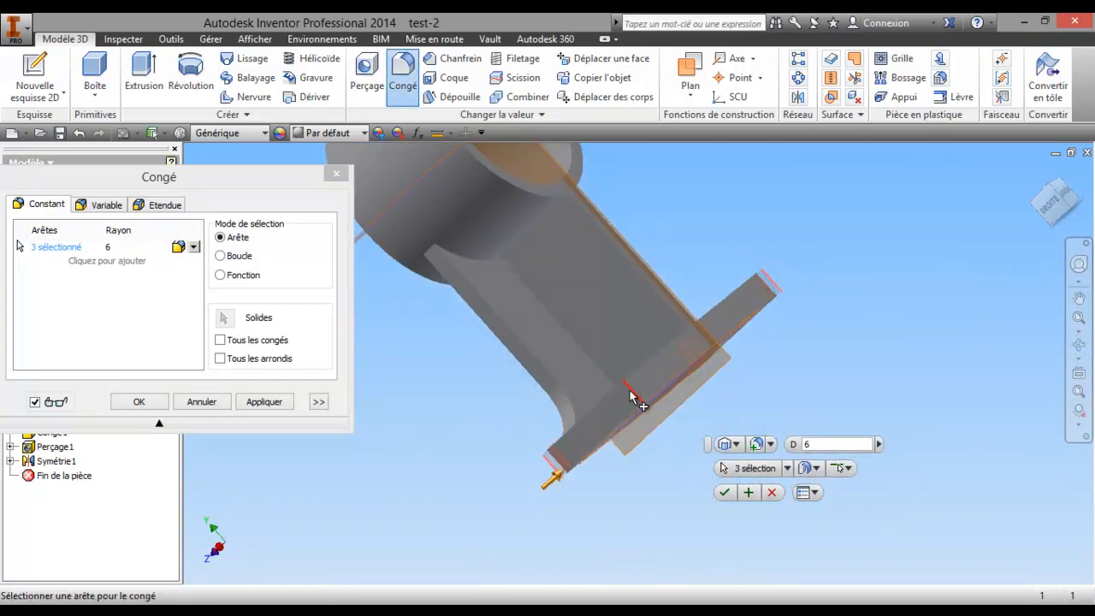
left_click(629, 393)
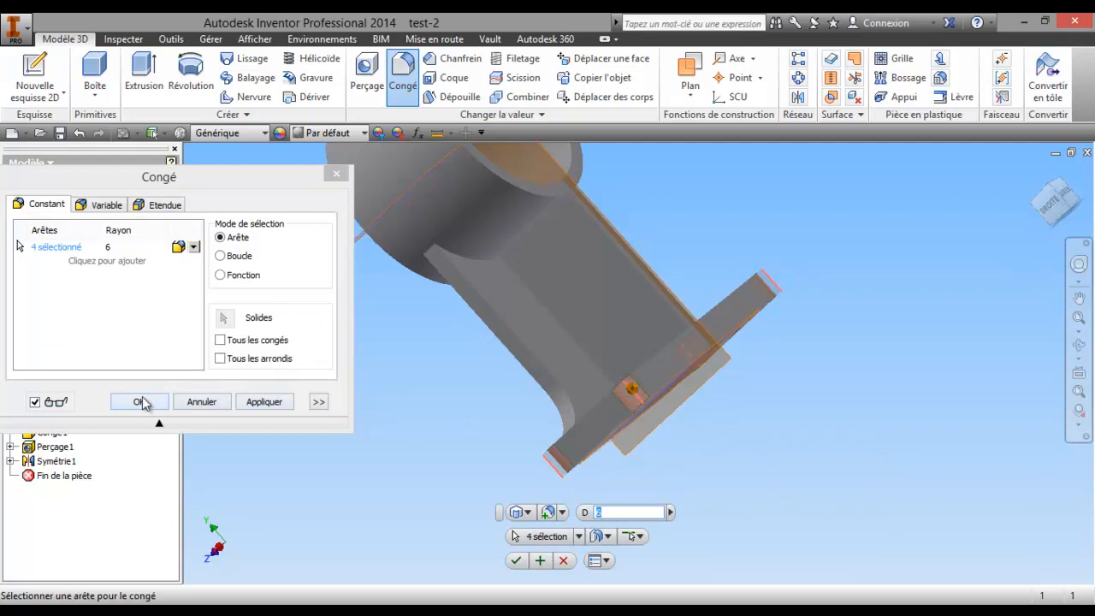
left_click(141, 402)
Examine the rounded base plate corners and the rear of the bracket from several angles
middle_click_drag(417, 353, 767, 394, "shift")
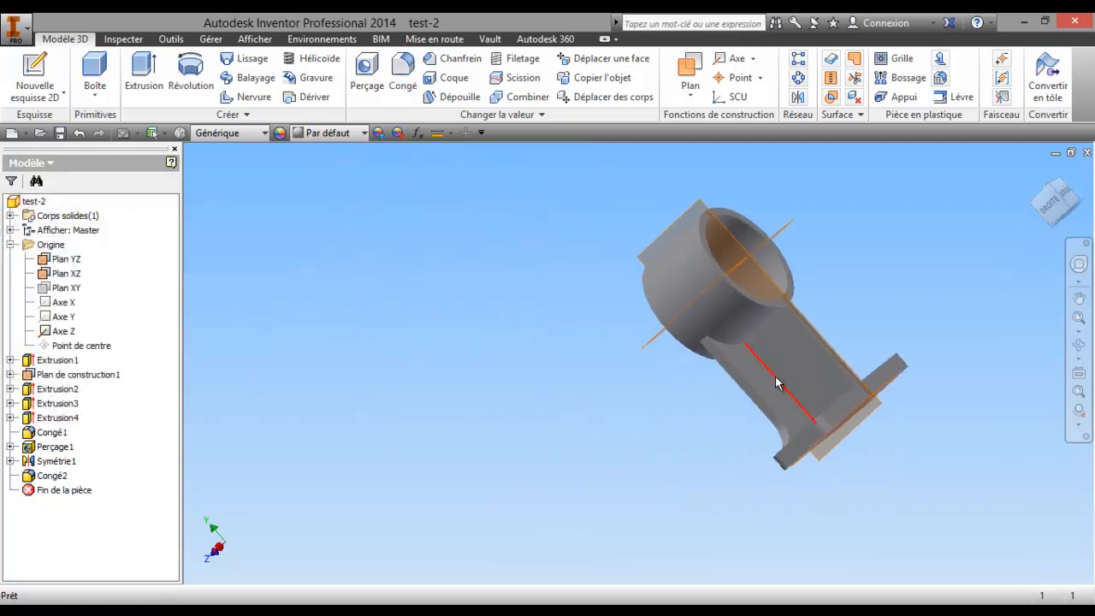
key("F4")
left_click_drag(792, 245, 796, 356)
middle_click_drag(719, 402, 808, 368)
left_click(847, 257)
scroll(780, 293, "down", 2)
key("F4")
left_click_drag(794, 258, 792, 298)
middle_click_drag(741, 353, 822, 309)
left_click_drag(716, 347, 603, 377)
scroll(657, 361, "up", 3)
middle_click_drag(672, 355, 561, 342)
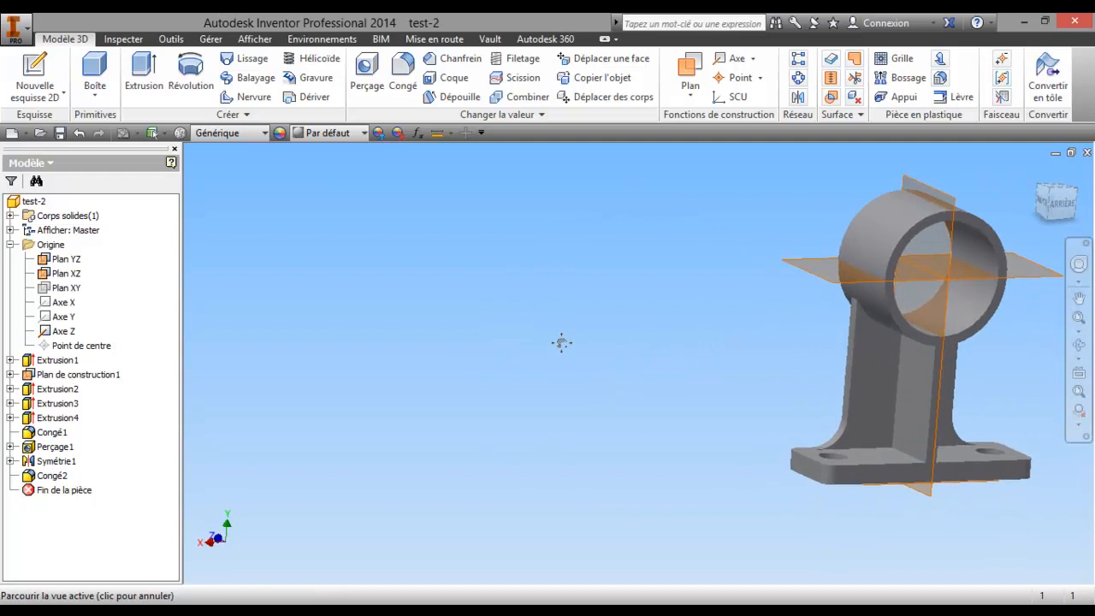
key("F4")
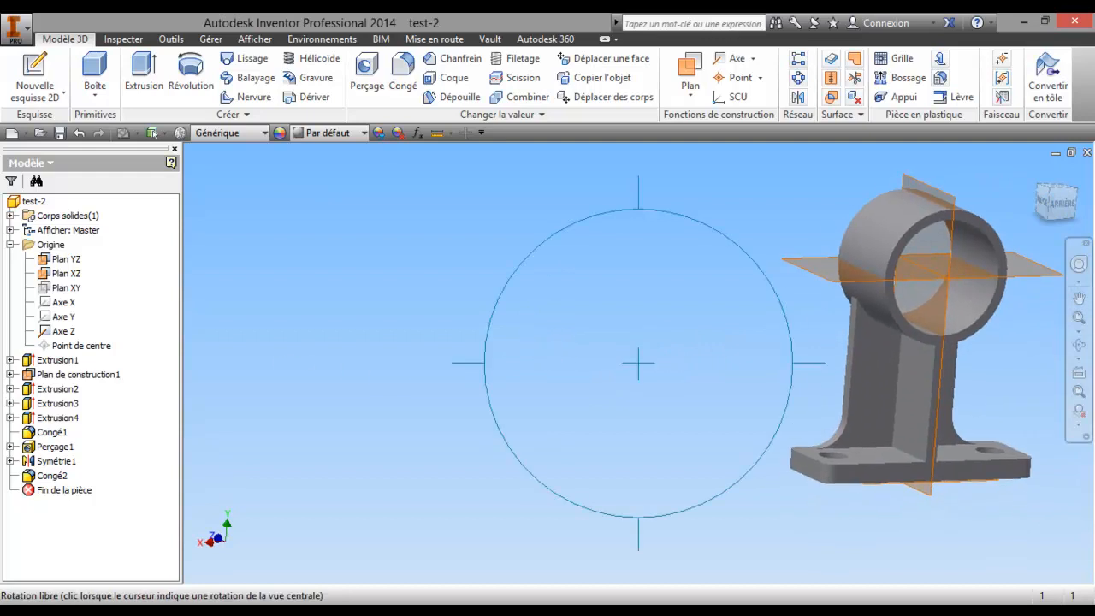
Switch to the exercice-2 drawing in Paint, mark the upper lug's hole and radius dimensions, and write 67 beside the length dimensions
mouse_move(0, 141)
left_mouse_down()
mouse_move(78, 138)
mouse_move(239, 97)
mouse_move(197, 90)
left_mouse_up()
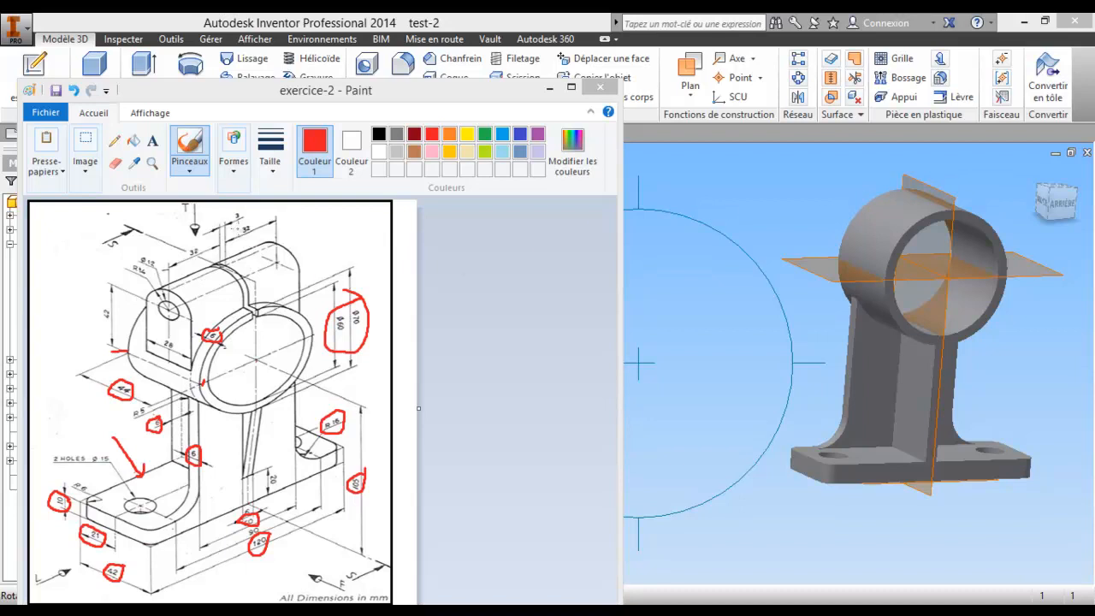
left_click(200, 256)
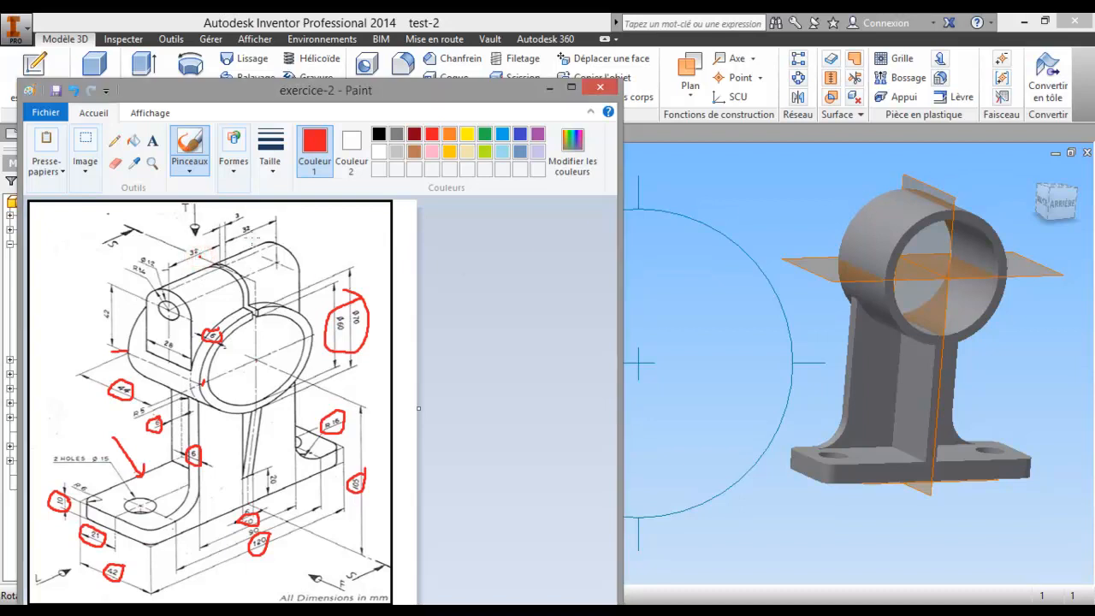
left_click(243, 214)
mouse_move(333, 220)
left_mouse_down()
mouse_move(328, 228)
mouse_move(342, 229)
left_mouse_up()
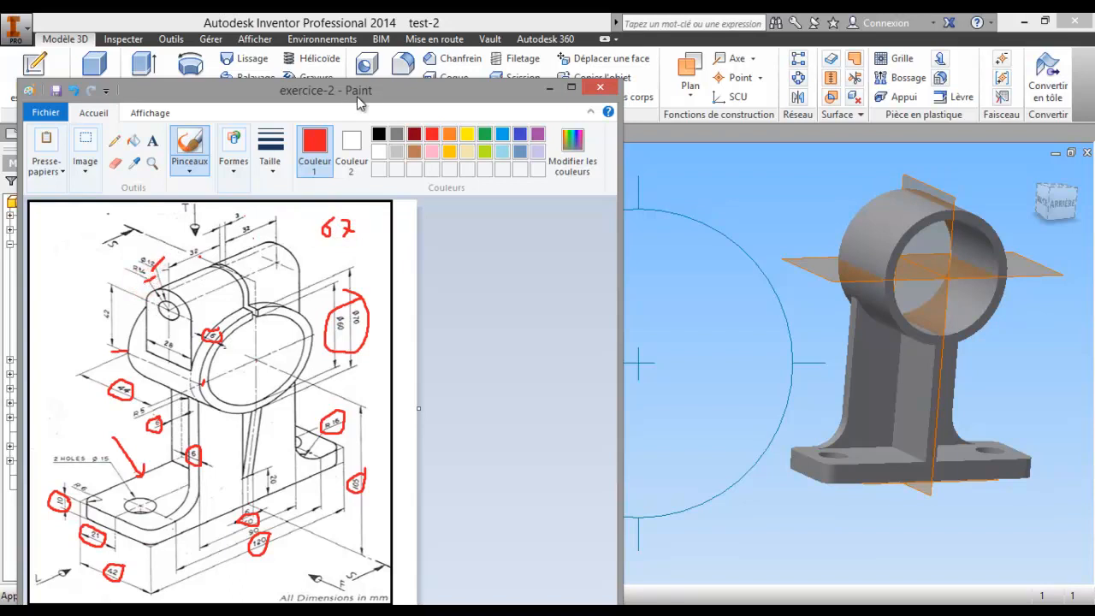
mouse_move(368, 93)
left_mouse_down()
mouse_move(127, 112)
mouse_move(0, 72)
left_mouse_up()
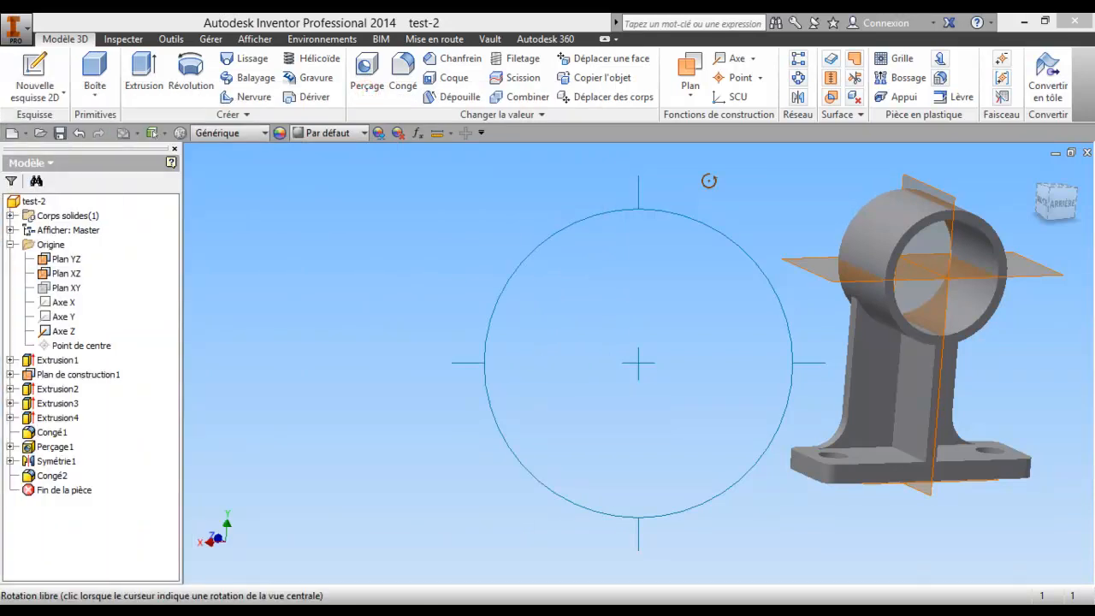
Create a new sketch on the YZ origin plane and slice the graphics at the sketch plane
right_click(631, 257)
left_click(534, 255)
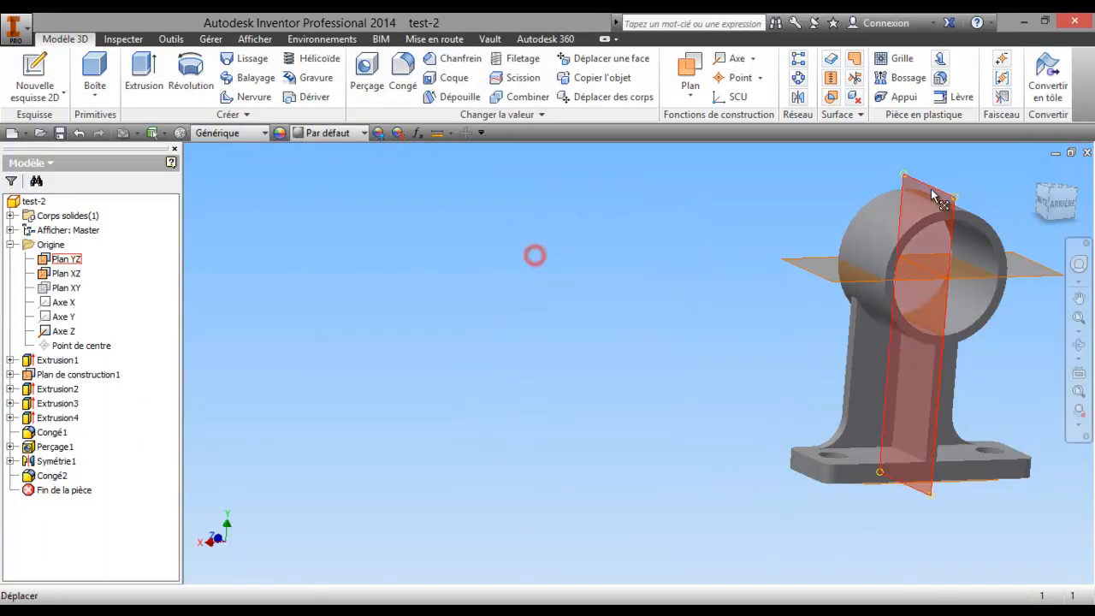
right_click(932, 196)
left_click(921, 235)
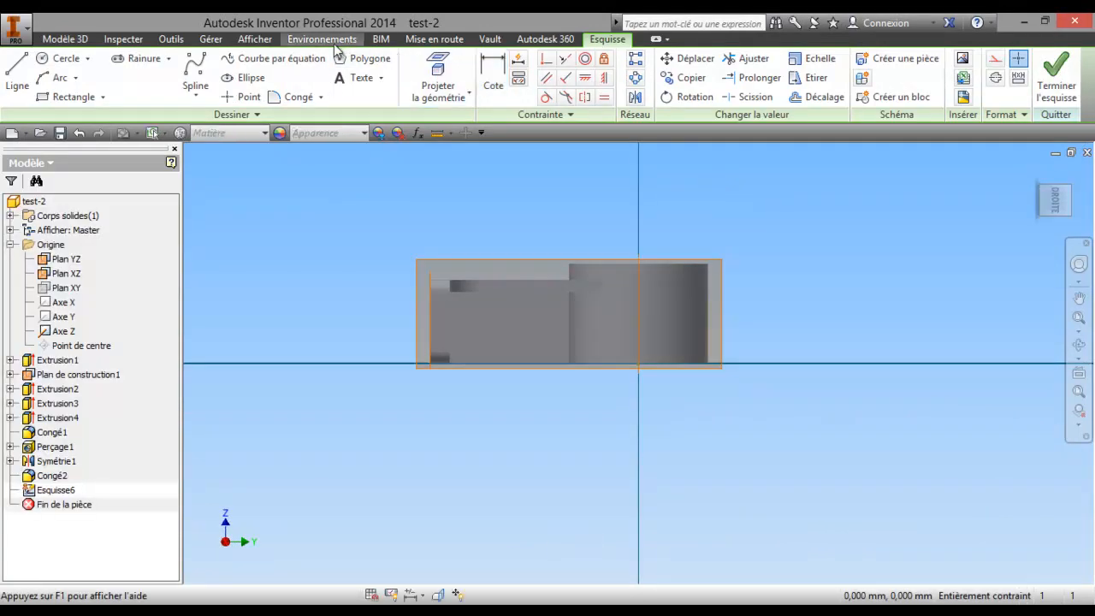
left_click(255, 40)
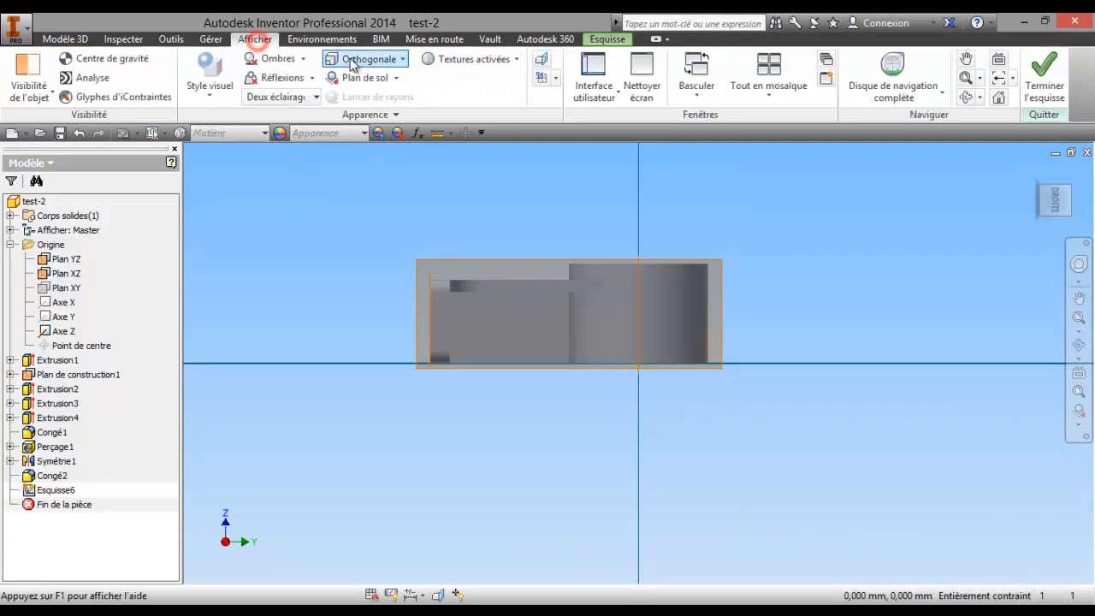
left_click(539, 61)
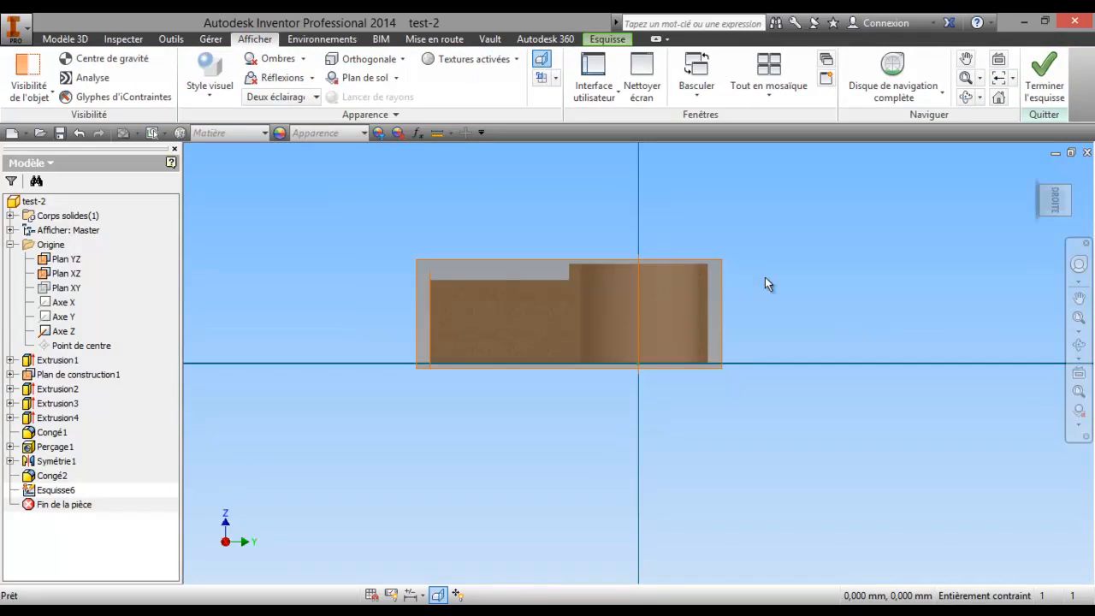
Project the cylinder's centre line and the sectioned inner wall edge into the sketch, and face the sketch plane squarely
scroll(779, 301, "down", 3)
left_click(1074, 345)
left_click_drag(739, 318, 752, 353)
right_click(733, 323)
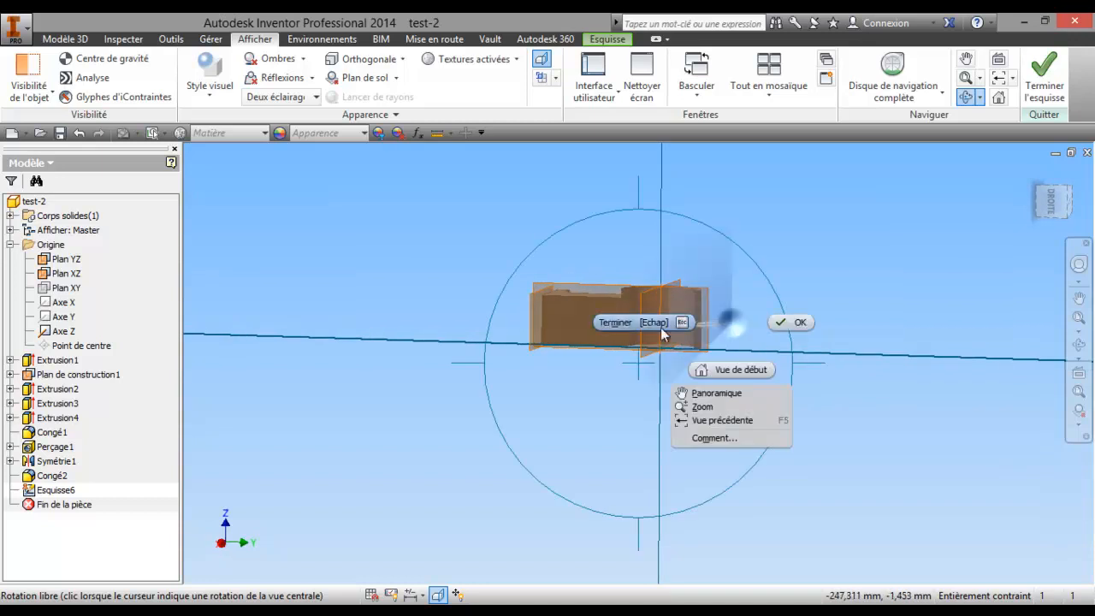
left_click(629, 322)
scroll(700, 297, "up", 3)
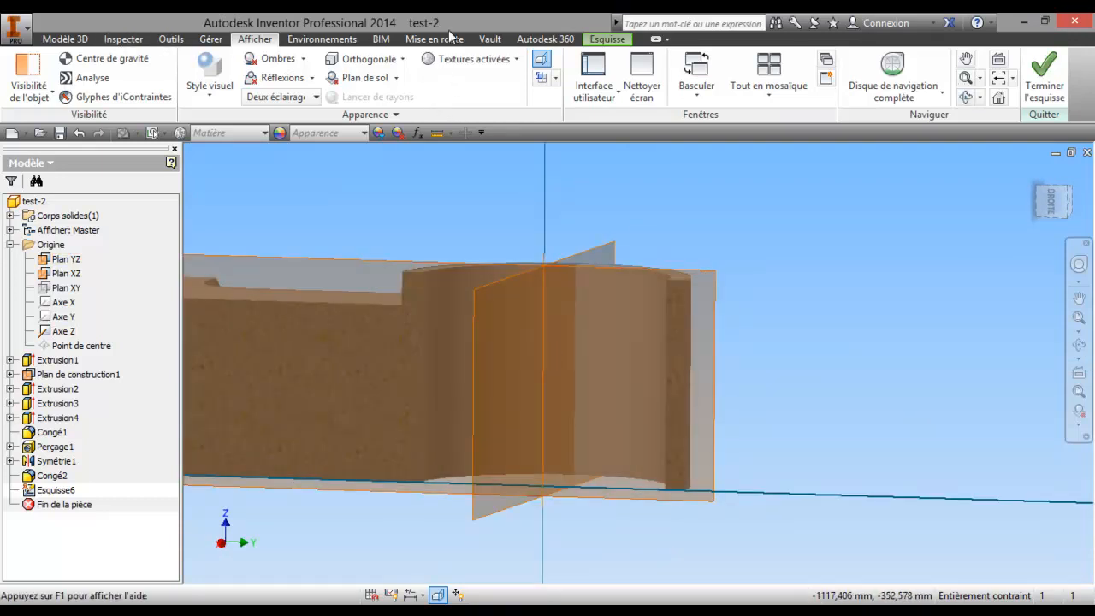
left_click(608, 38)
left_click(456, 70)
left_click(542, 338)
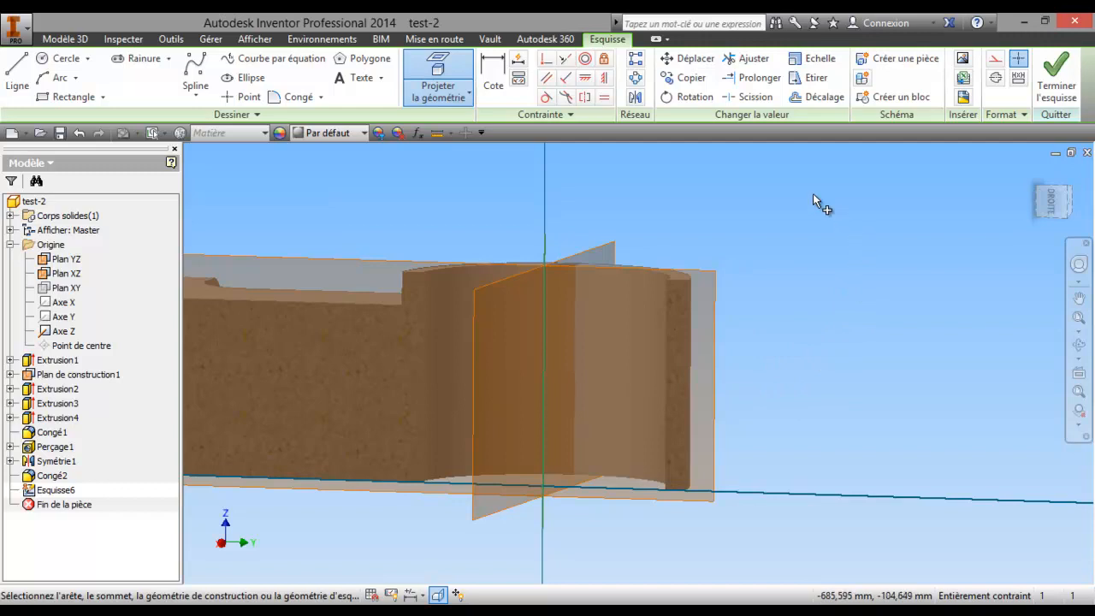
left_click(664, 384)
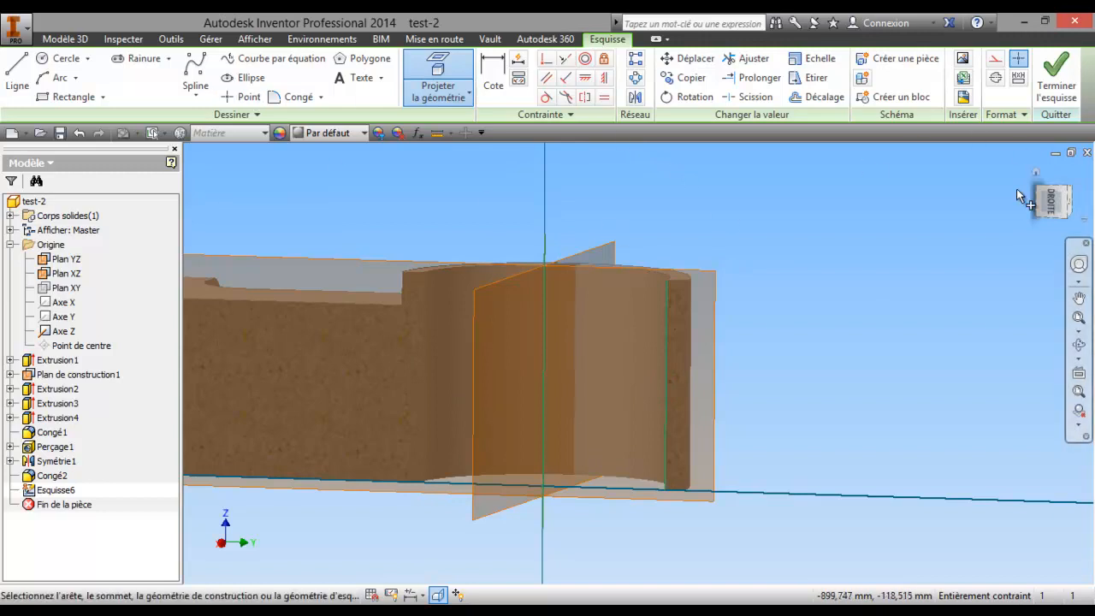
left_click(1050, 201)
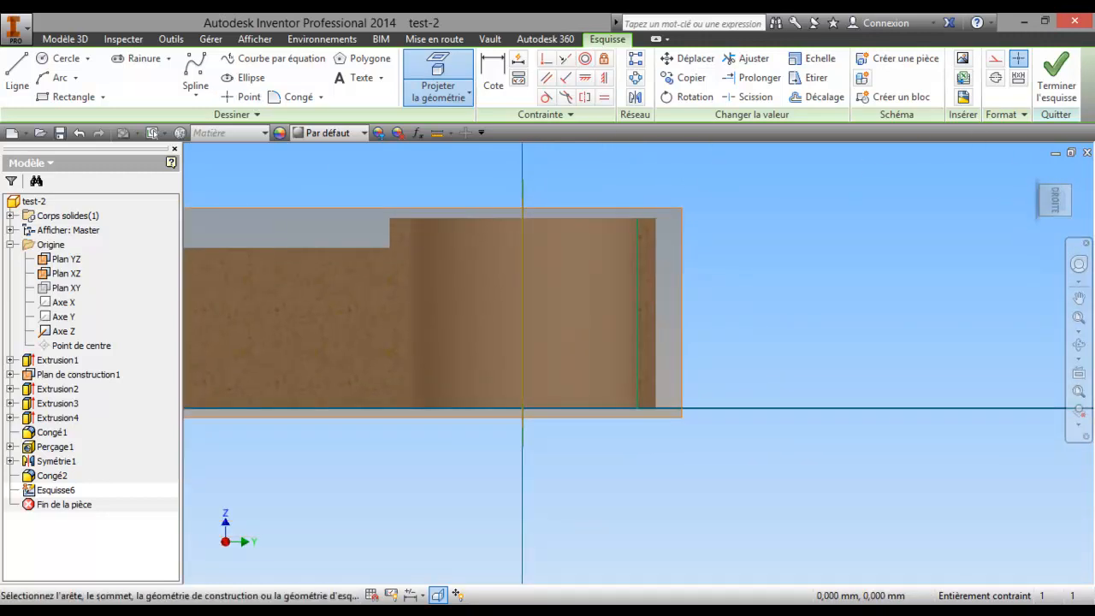
Consult the exercice-2 drawing in Paint, then draw a 42 mm horizontal construction line in Inventor from the midpoint of the cylinder's centre line
mouse_move(0, 53)
left_mouse_down()
mouse_move(2, 64)
mouse_move(316, 106)
mouse_move(371, 103)
left_mouse_up()
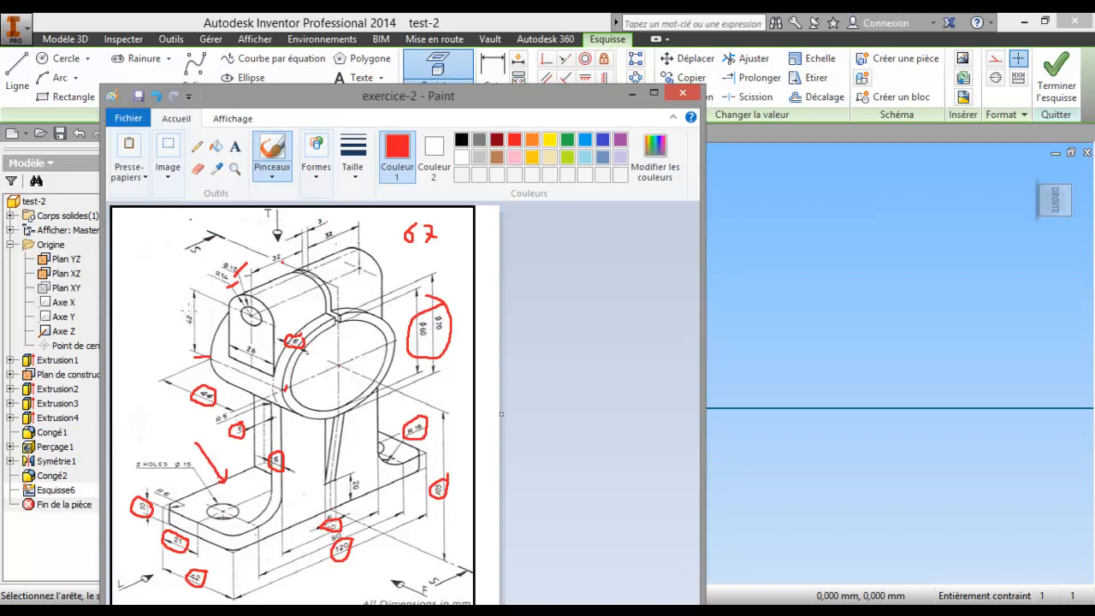
left_click_drag(181, 311, 180, 306)
left_click_drag(463, 100, 0, 94)
left_click(453, 258)
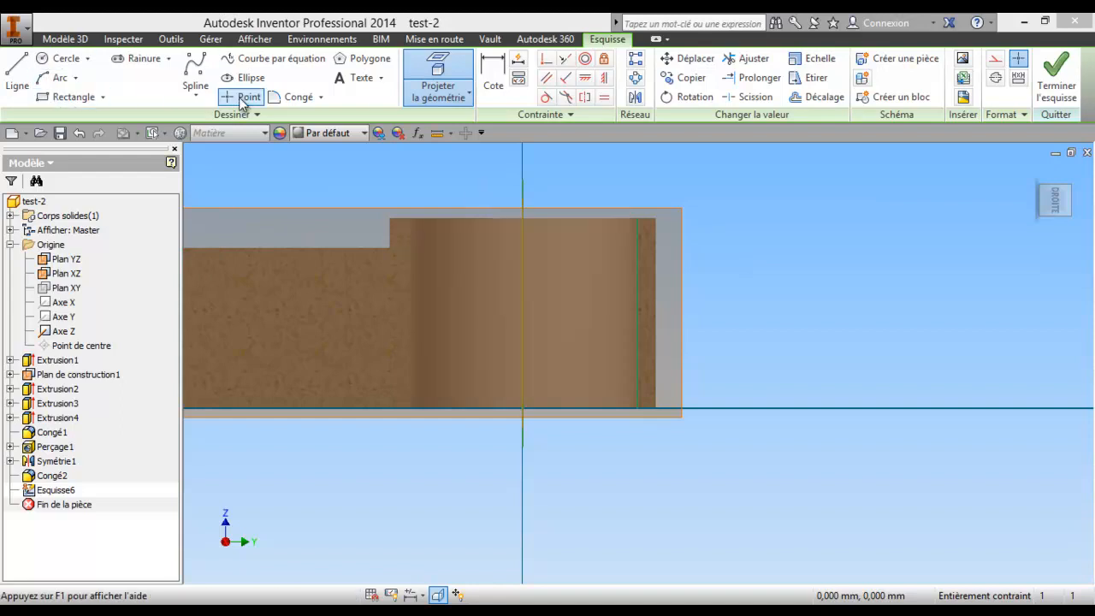
left_click(17, 72)
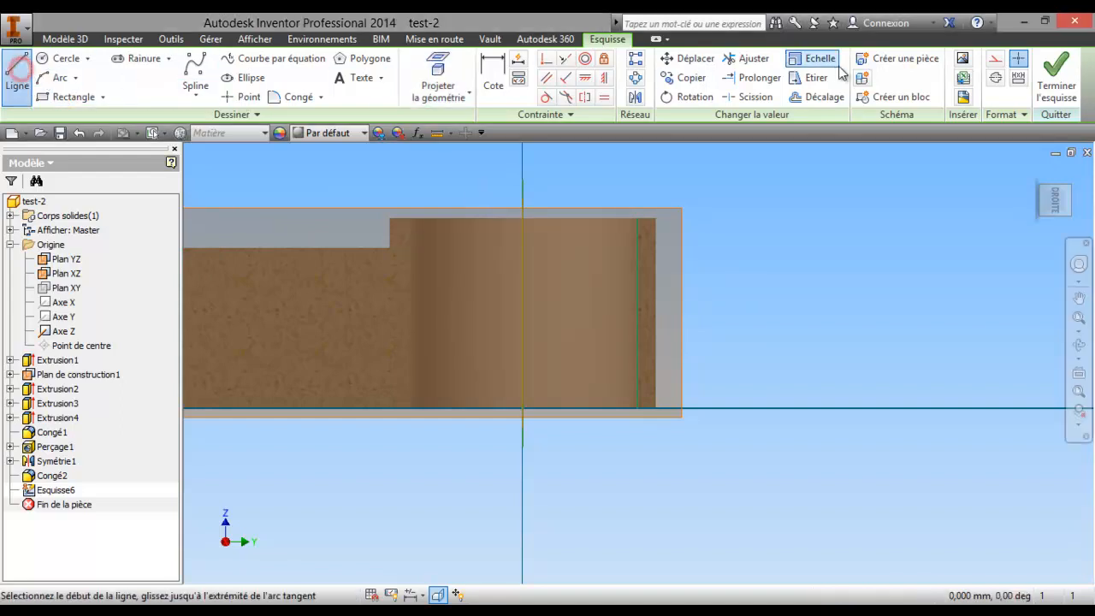
left_click(992, 58)
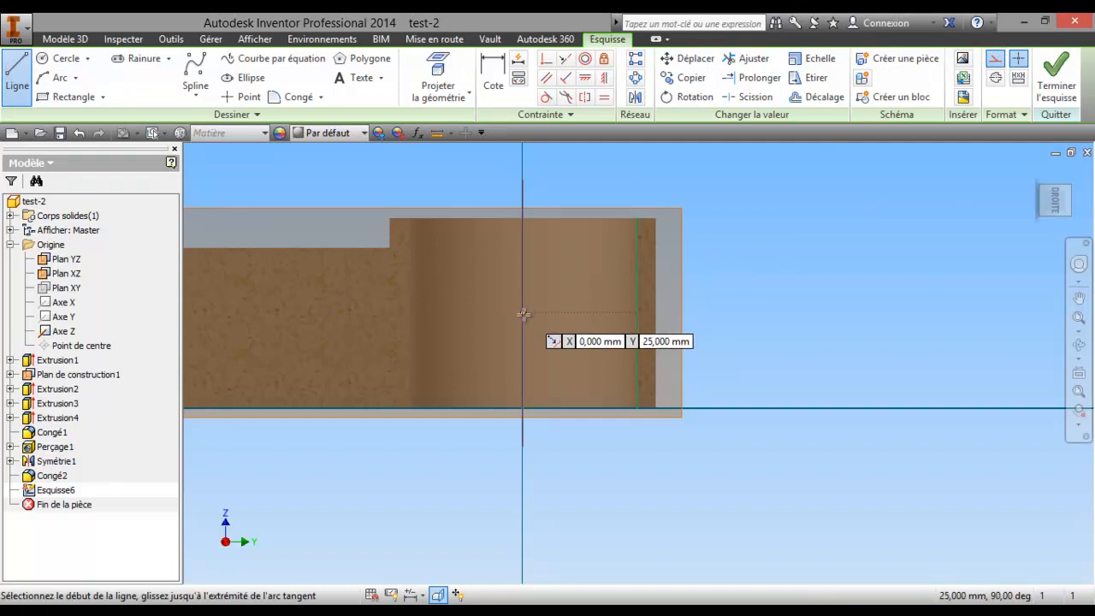
left_click(634, 313)
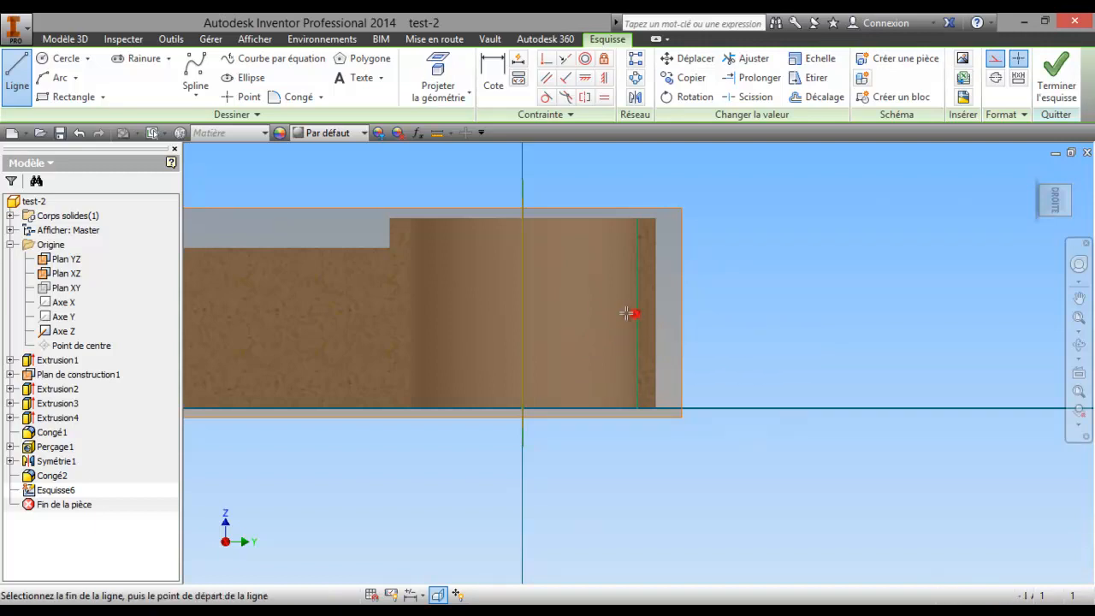
left_click(522, 314)
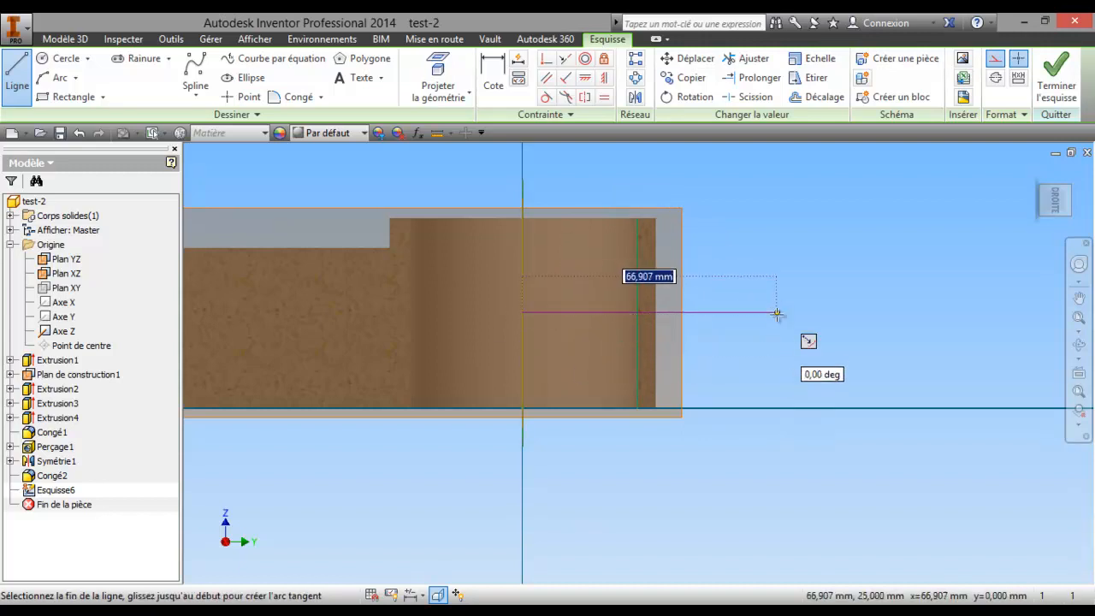
type("42")
key("Return")
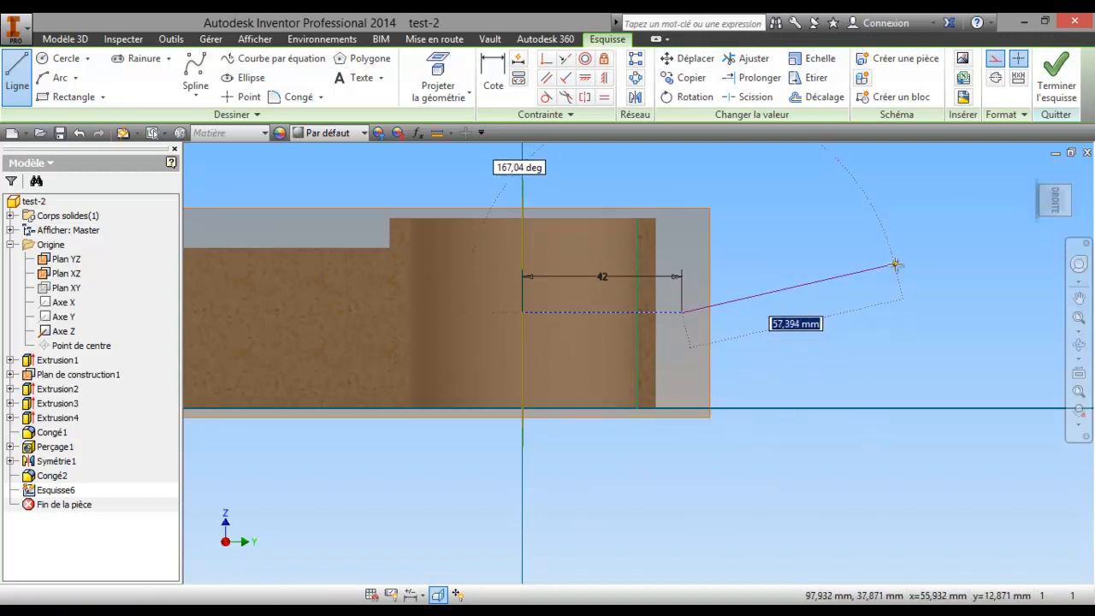
right_click(809, 253)
left_click(861, 259)
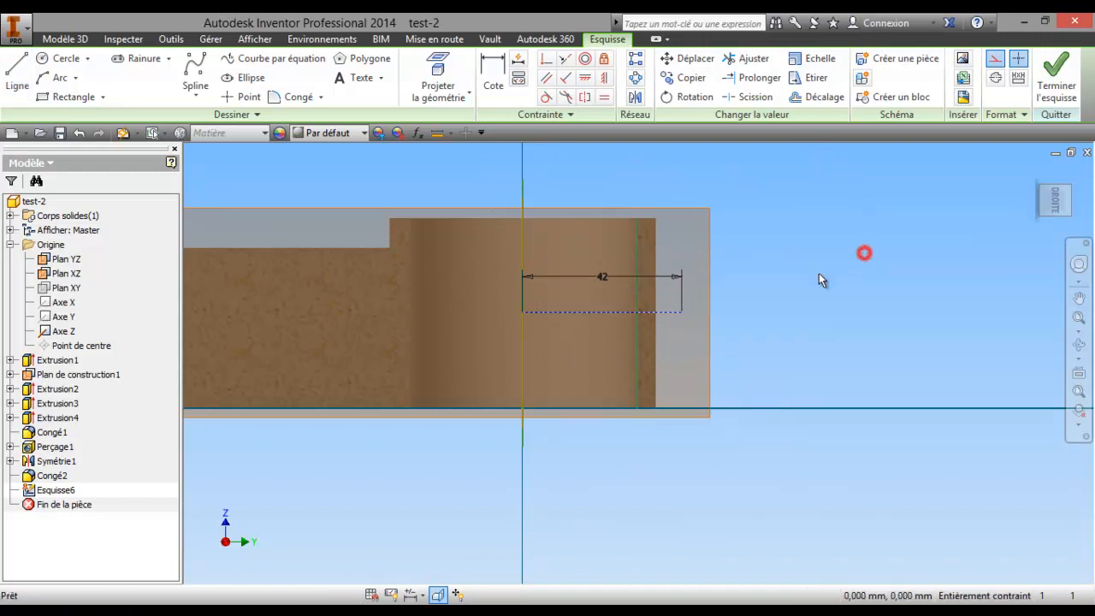
Check the lug hole on the exercice-2 drawing, draw a 12 mm construction circle at the 42 mm line's outer end, and retrace it with a normal circle
scroll(686, 315, "up", 3)
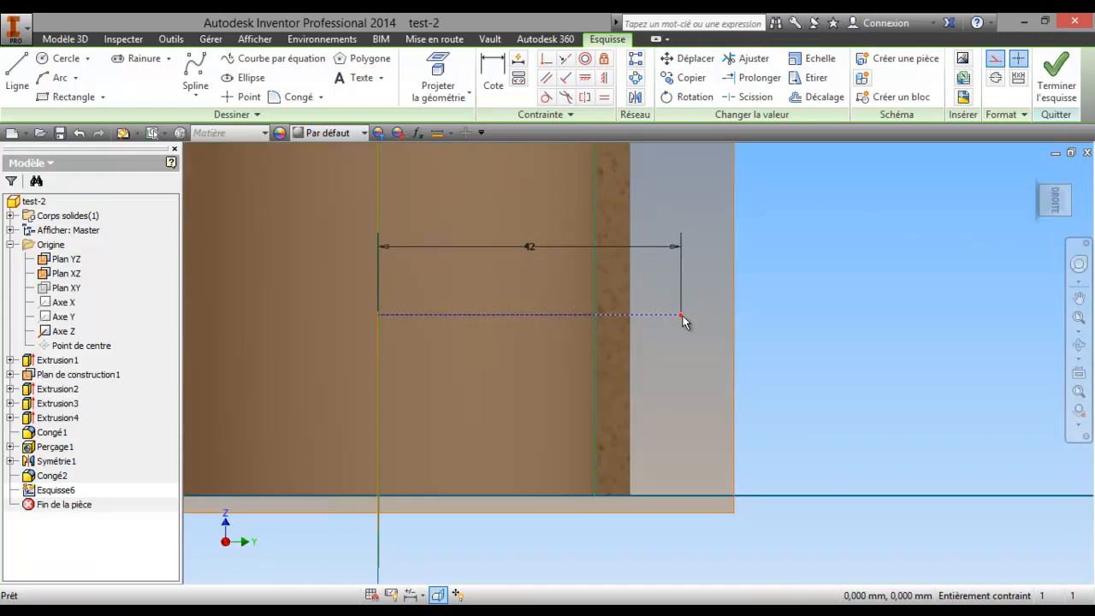
mouse_move(0, 82)
left_mouse_down()
mouse_move(389, 112)
mouse_move(528, 101)
left_mouse_up()
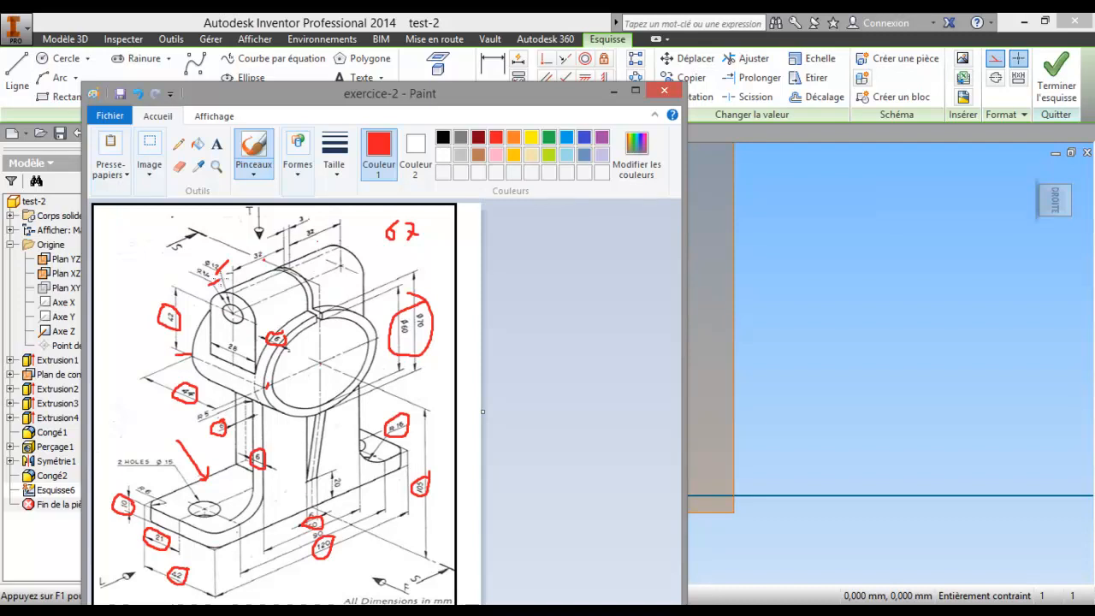
left_click_drag(544, 99, 0, 94)
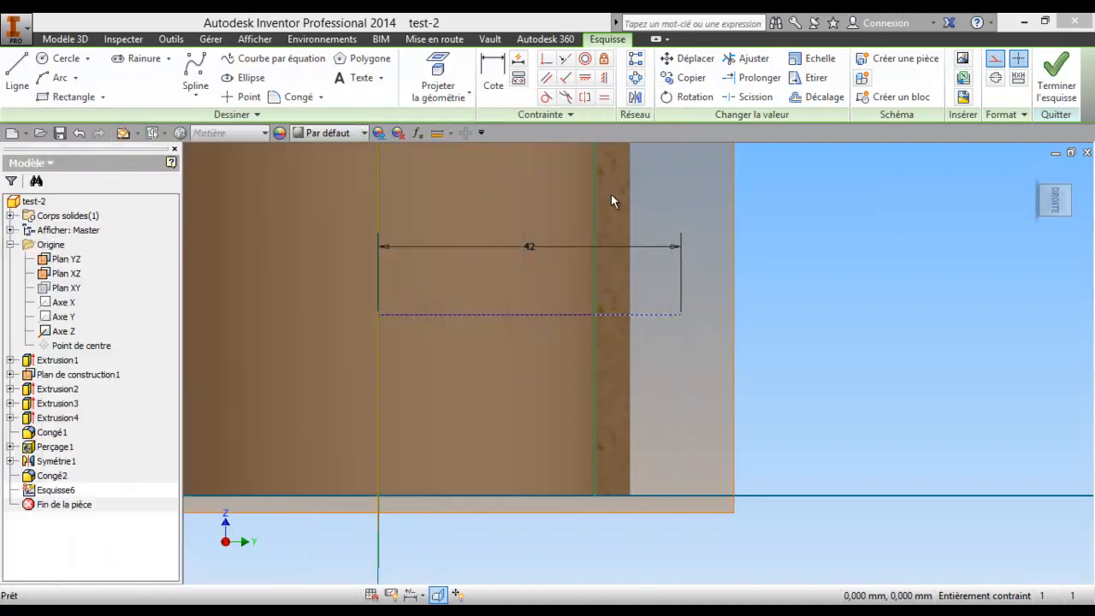
left_click(56, 59)
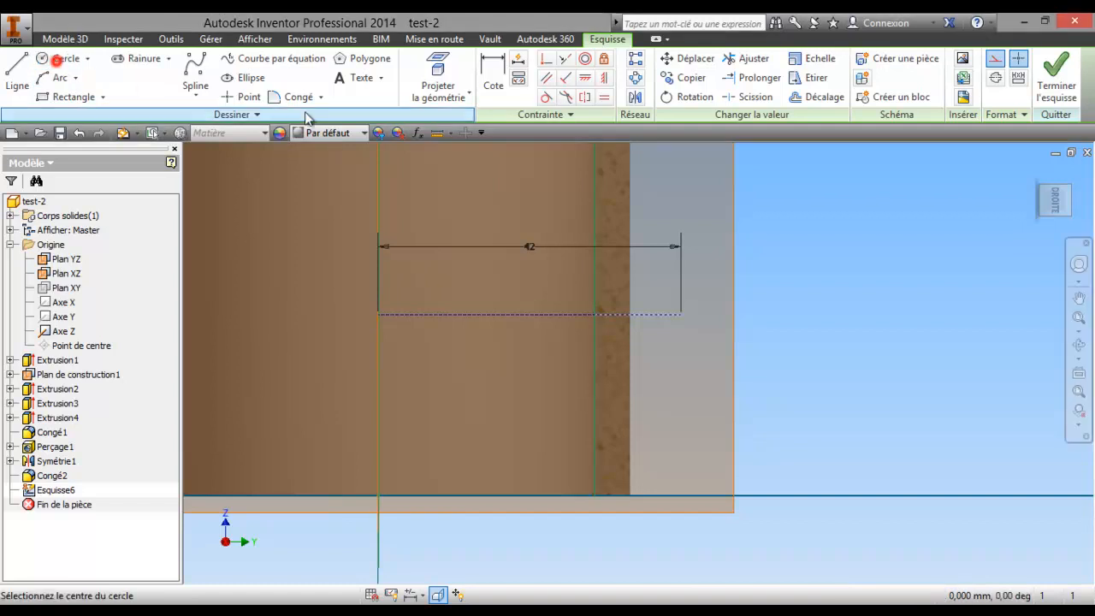
left_click(680, 316)
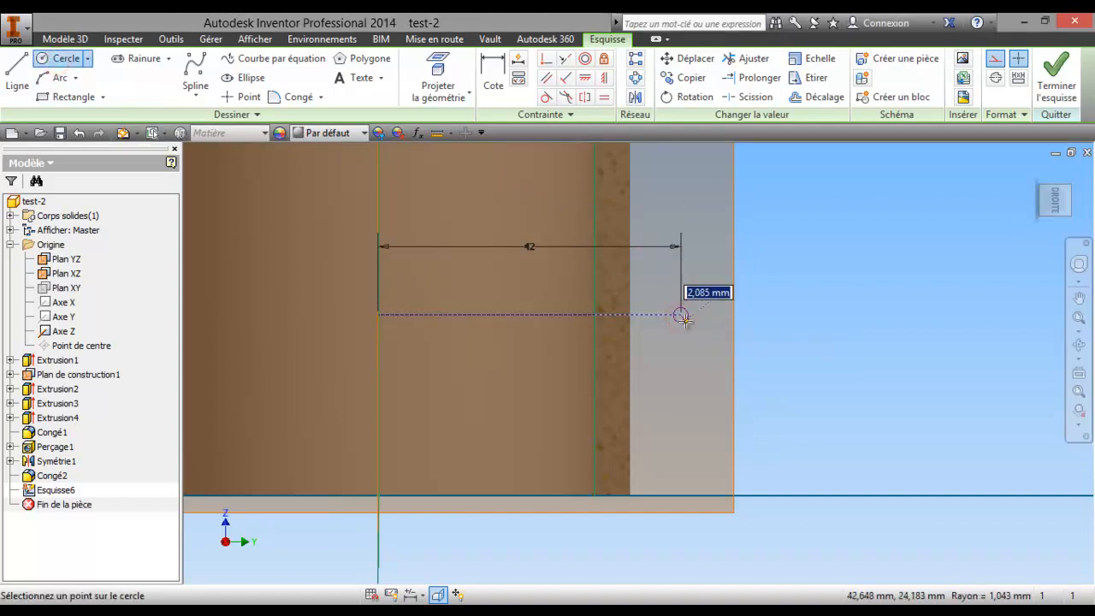
type("12")
key("Return")
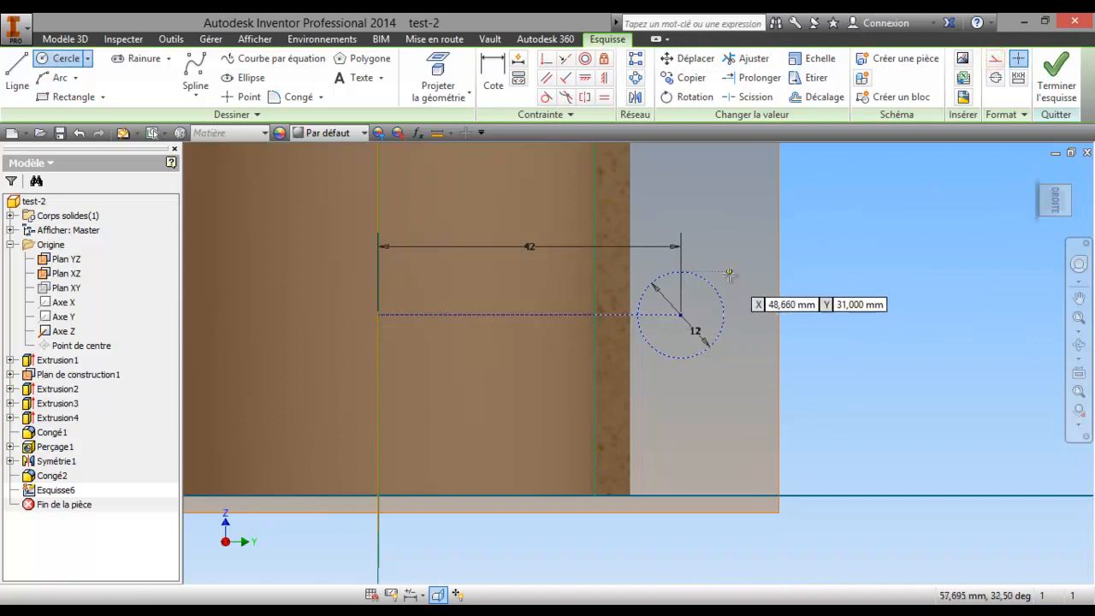
left_click(79, 64)
left_click(680, 315)
left_click(709, 346)
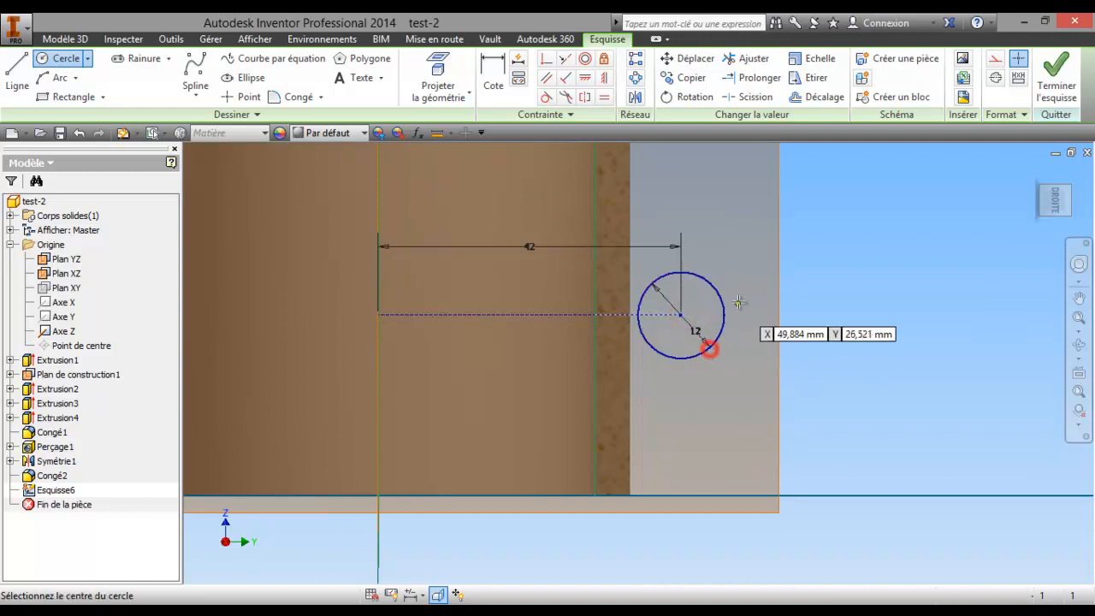
Draw a 28 mm circle concentric with the 12 mm hole circle for the lug's rounded end
left_click(680, 315)
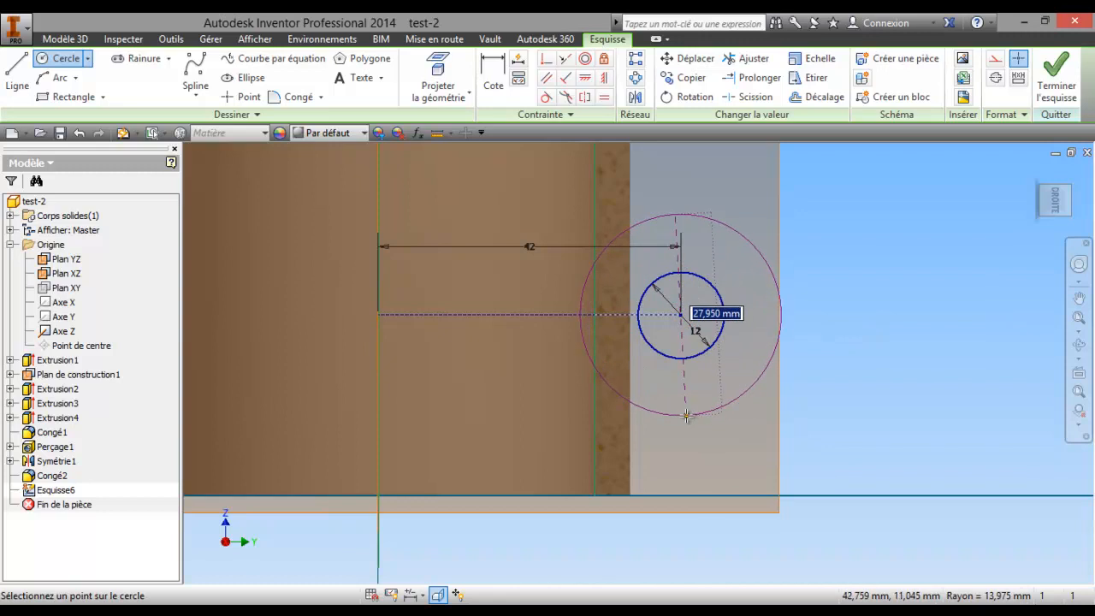
type("2")
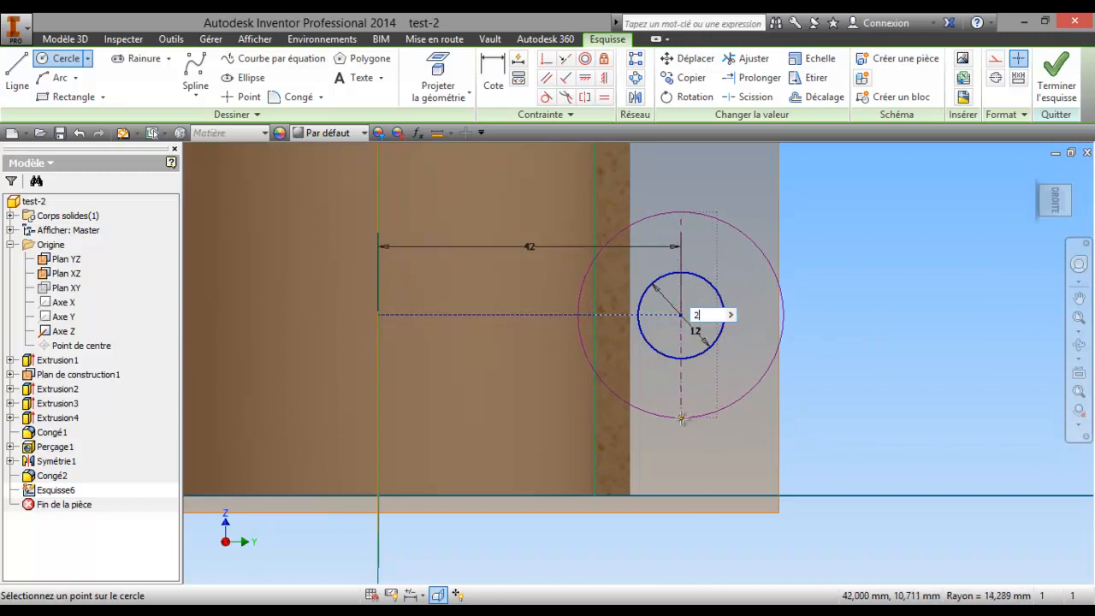
type("8")
key("Return")
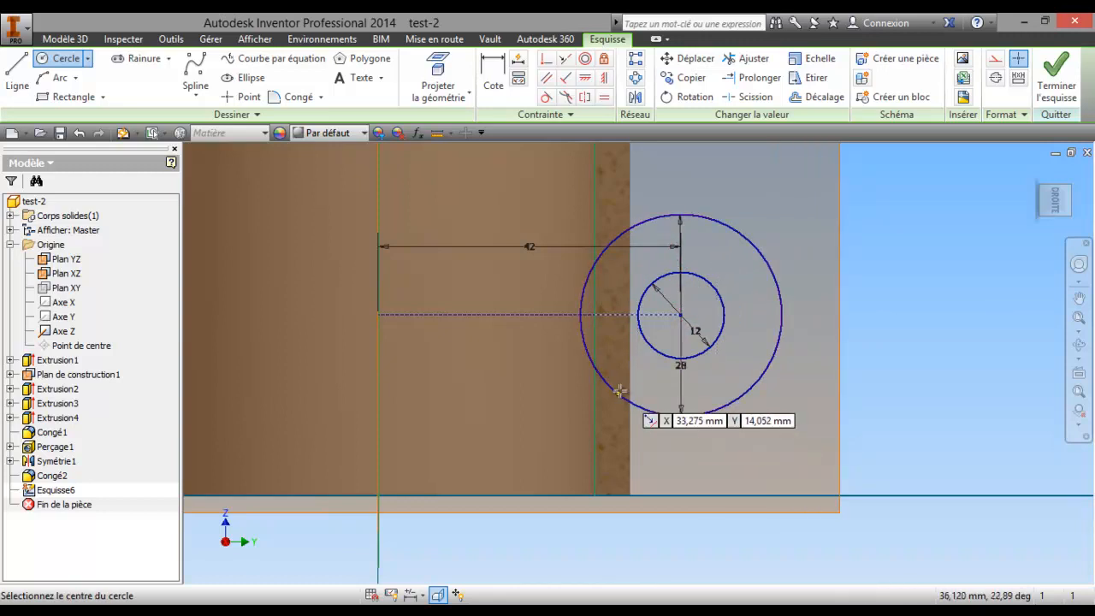
Examine the lug circles against the sectioned cylinder in 3D and face the sketch squarely in its upright orientation
left_click(1080, 347)
scroll(765, 332, "up", 3)
left_click_drag(732, 348, 670, 232)
mouse_move(693, 337)
left_mouse_down()
mouse_move(744, 257)
mouse_move(710, 305)
mouse_move(633, 274)
mouse_move(594, 282)
mouse_move(512, 240)
mouse_move(472, 245)
mouse_move(416, 215)
mouse_move(675, 220)
mouse_move(770, 244)
left_mouse_up()
mouse_move(618, 269)
left_mouse_down()
mouse_move(655, 343)
mouse_move(615, 328)
left_mouse_up()
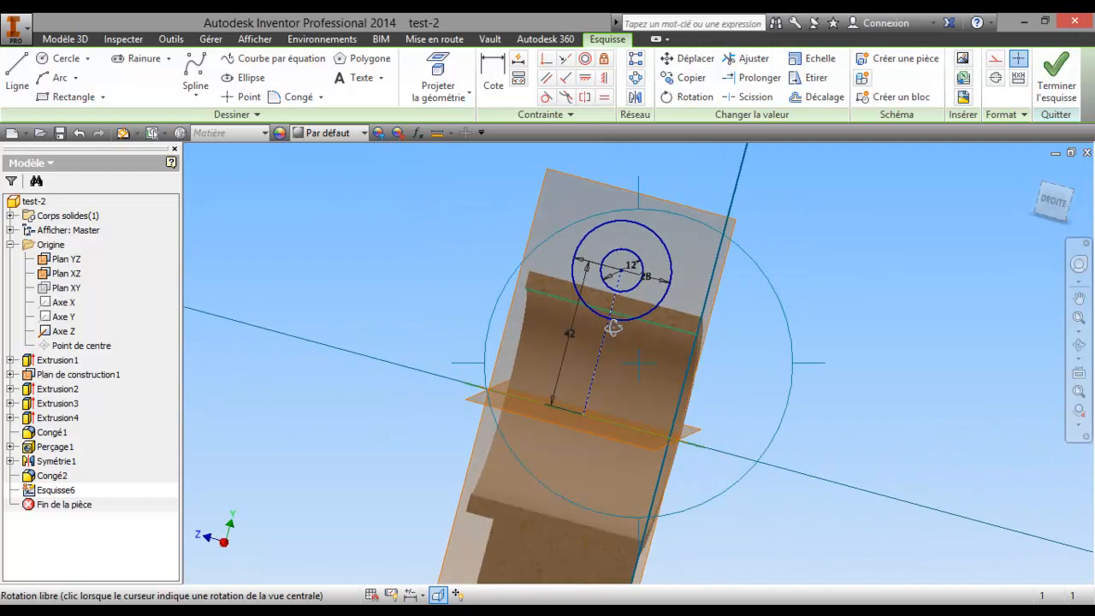
right_click(622, 319)
left_click(526, 317)
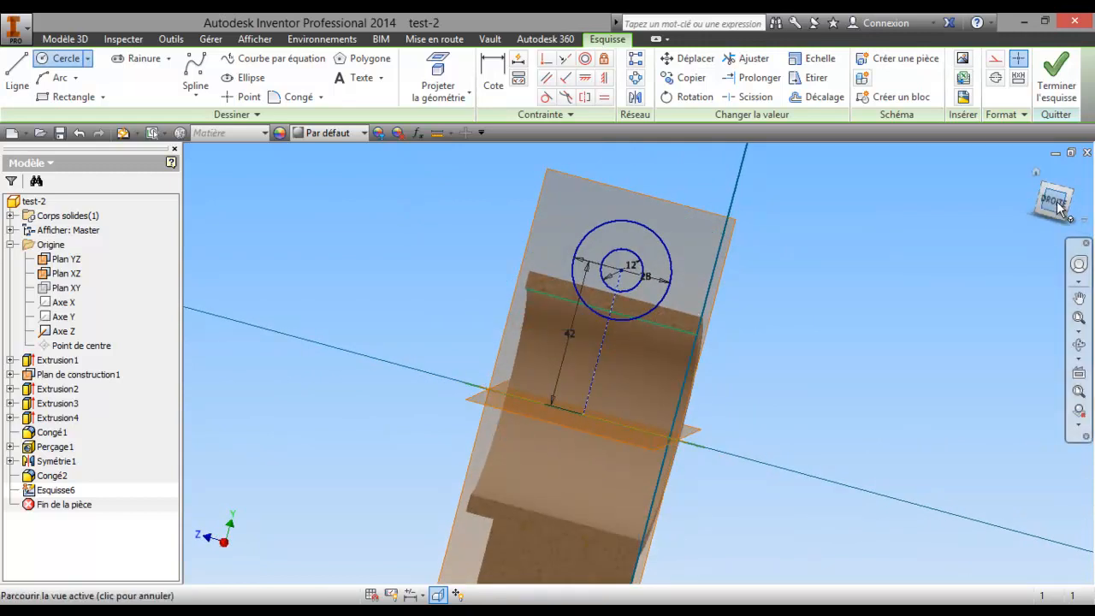
left_click(1056, 202)
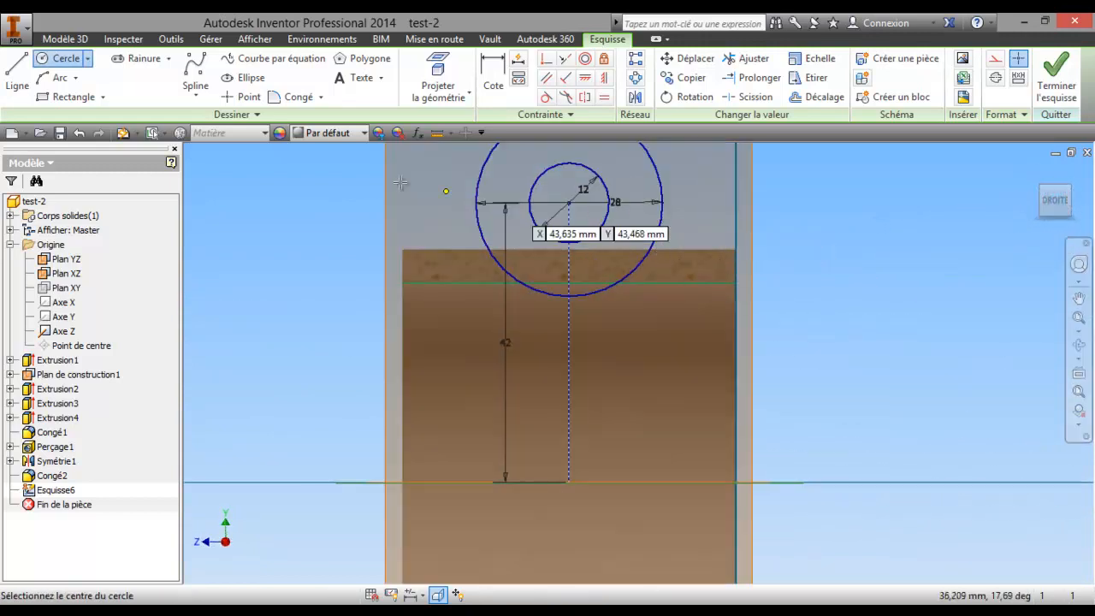
Draw two vertical lines about 12 mm long from both sides of the 28 mm circle to the projected inner wall edge
left_click(18, 70)
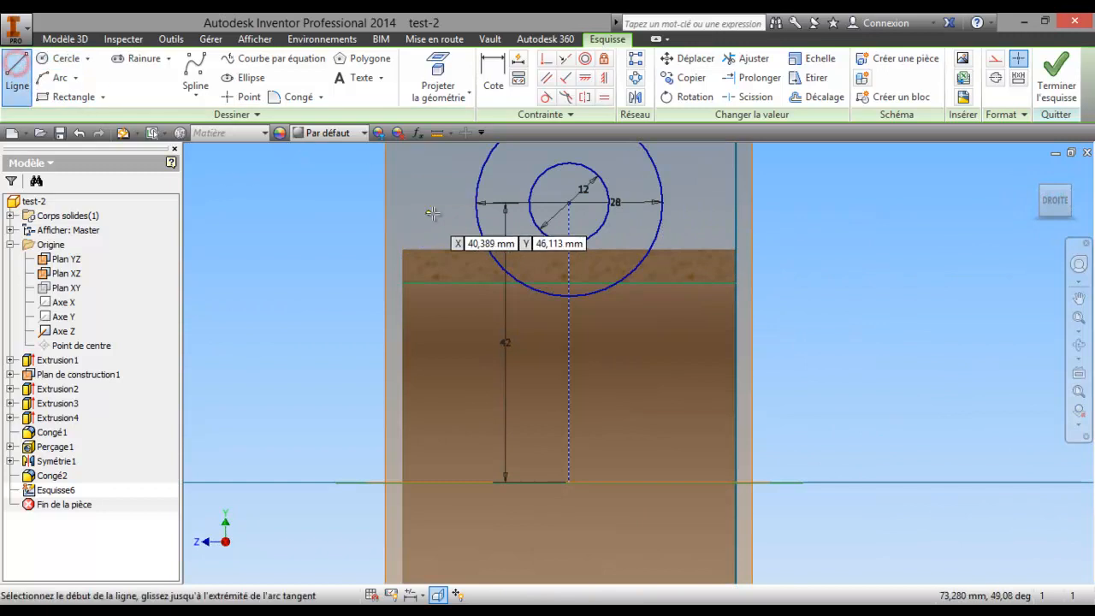
left_click(478, 202)
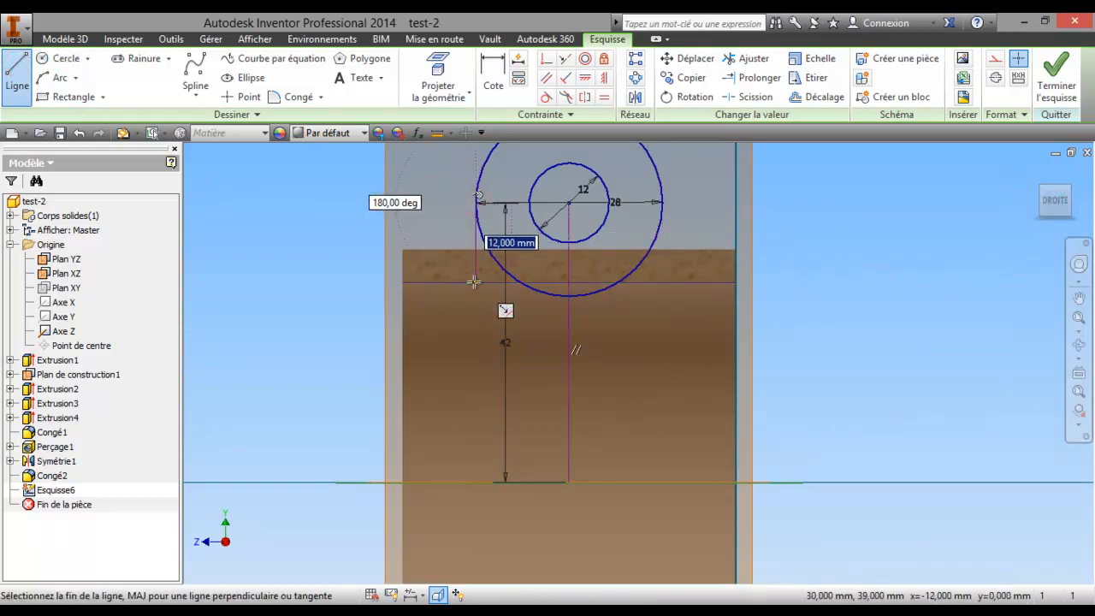
double_click(475, 283)
left_click(663, 204)
double_click(663, 282)
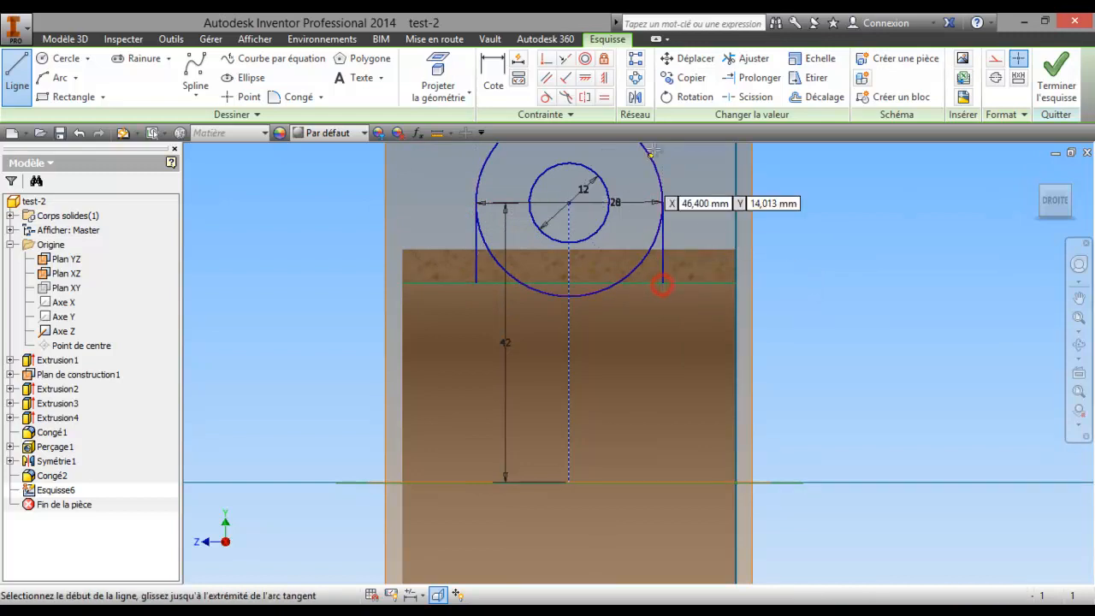
Trim away the lower part of the 28 mm circle, leaving an arch above the two vertical lines
left_click(746, 58)
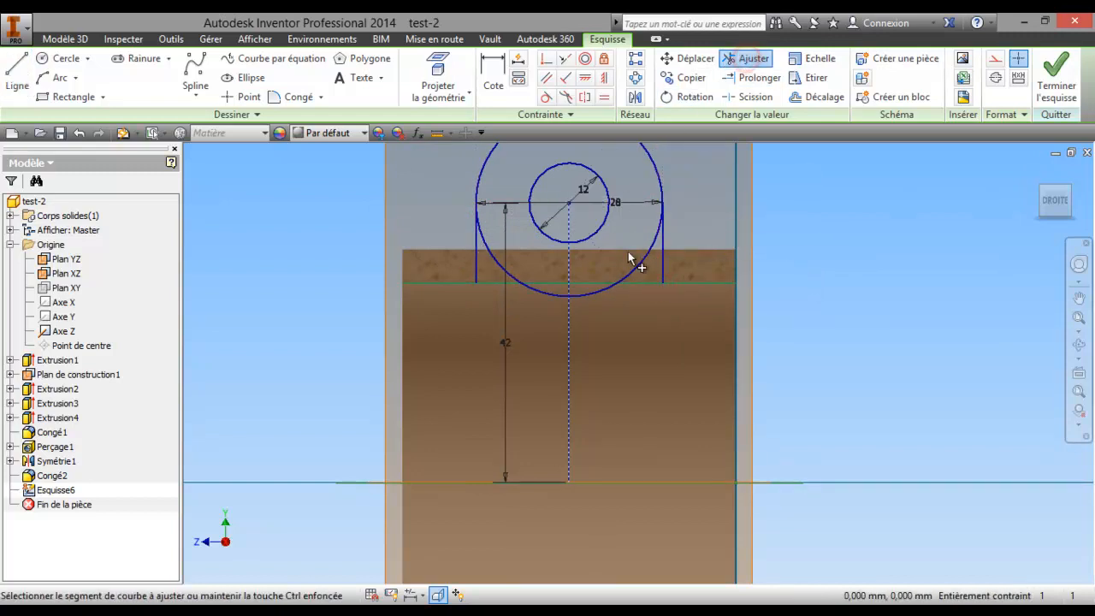
left_click(535, 287)
left_click(504, 272)
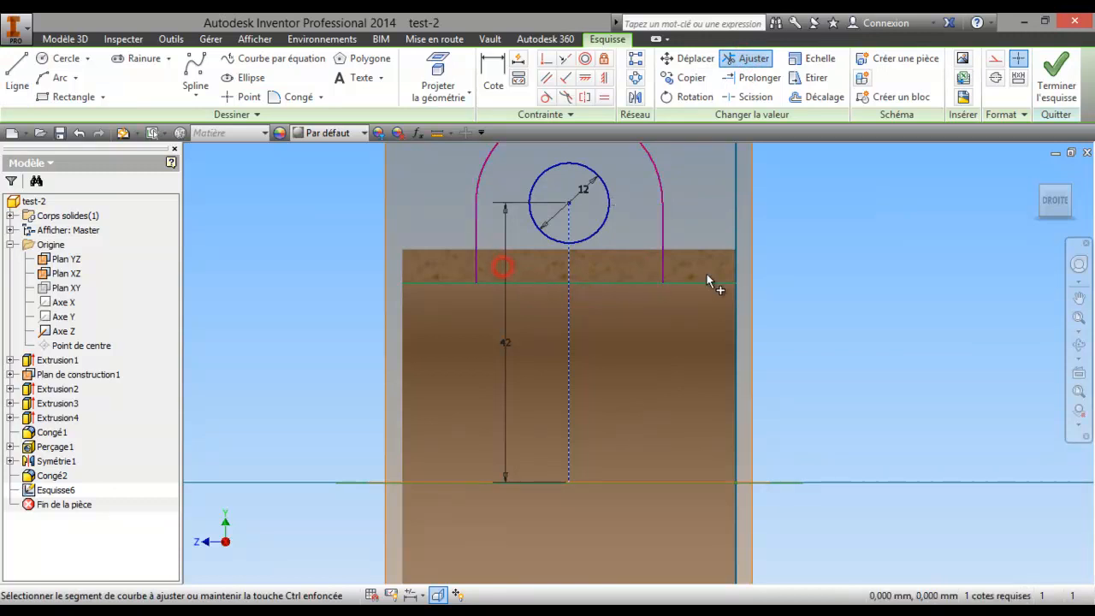
Extend both sides of the lug arch 30 mm down to the cylinder's horizontal centre plane, joined by a base line, and finish the sketch
scroll(870, 295, "down", 3)
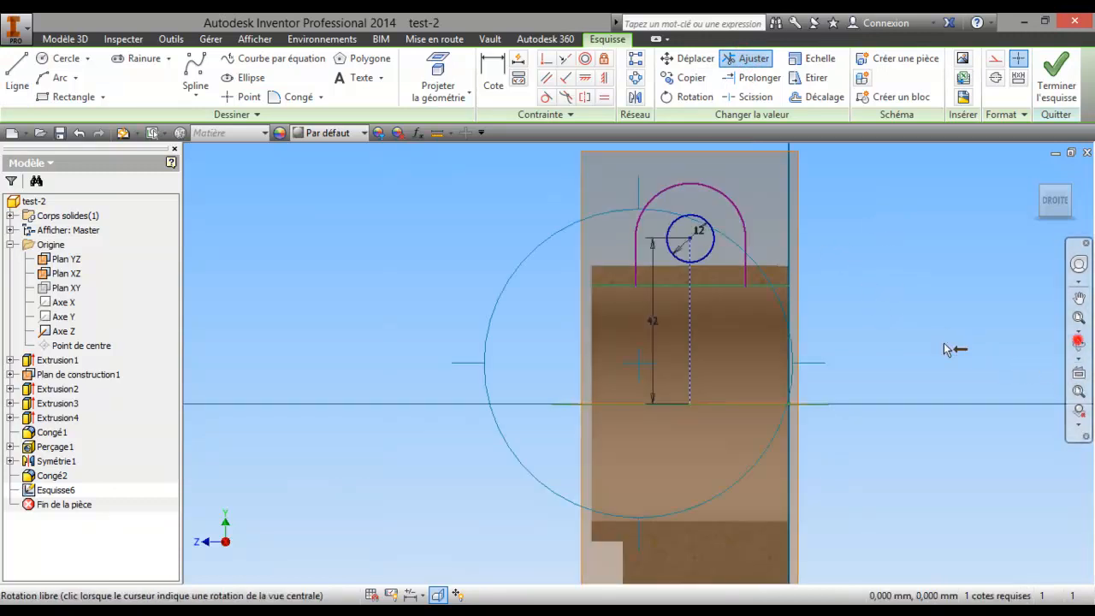
left_click(1079, 345)
left_click_drag(681, 320, 584, 360)
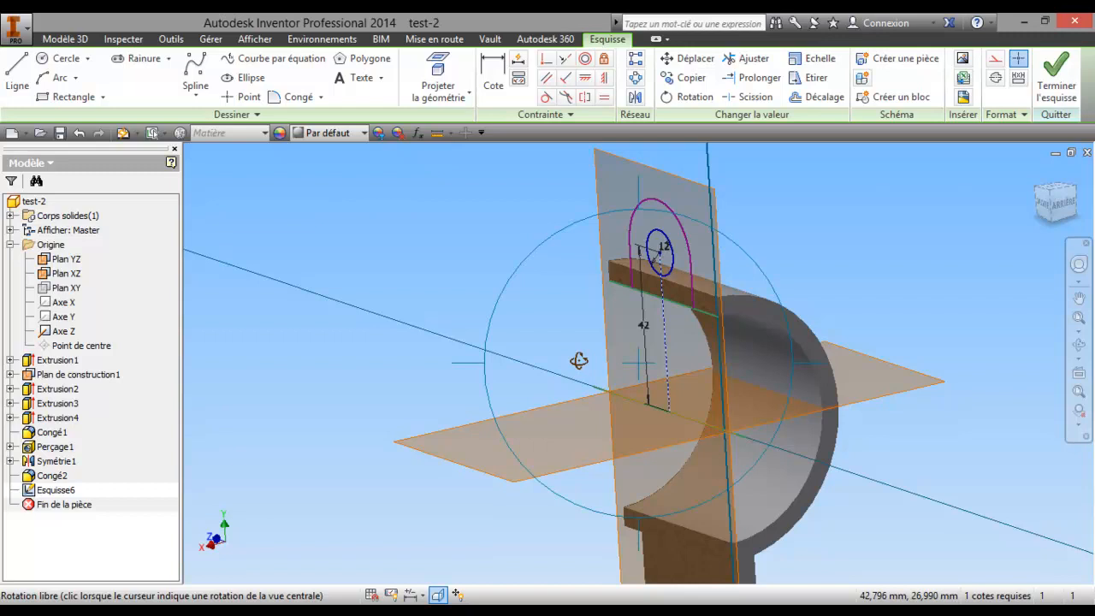
mouse_move(0, 145)
left_mouse_down()
mouse_move(368, 127)
mouse_move(269, 118)
left_mouse_up()
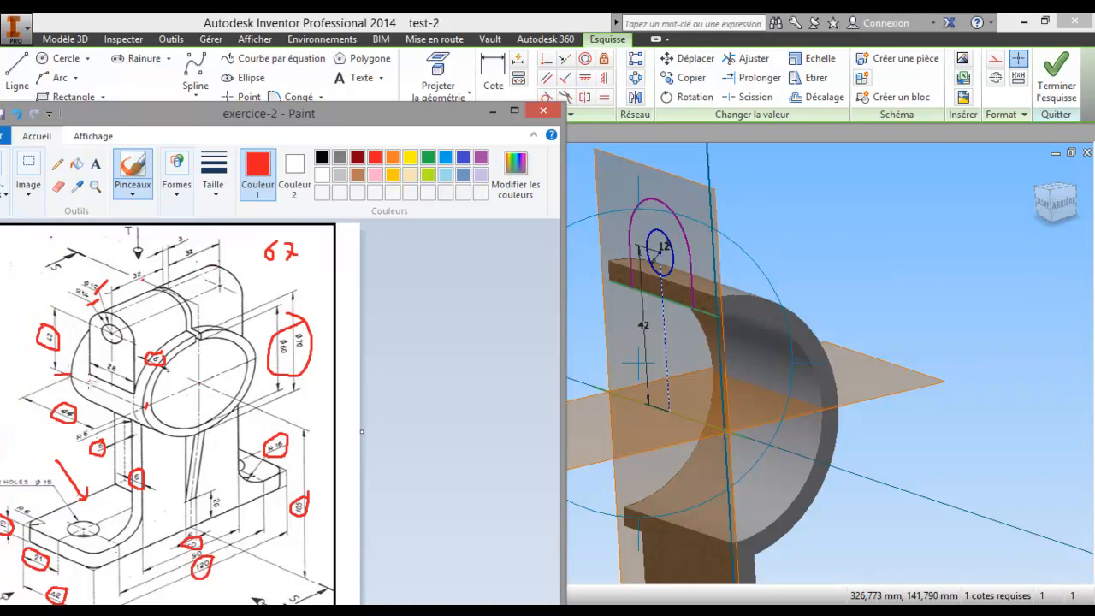
left_click(491, 110)
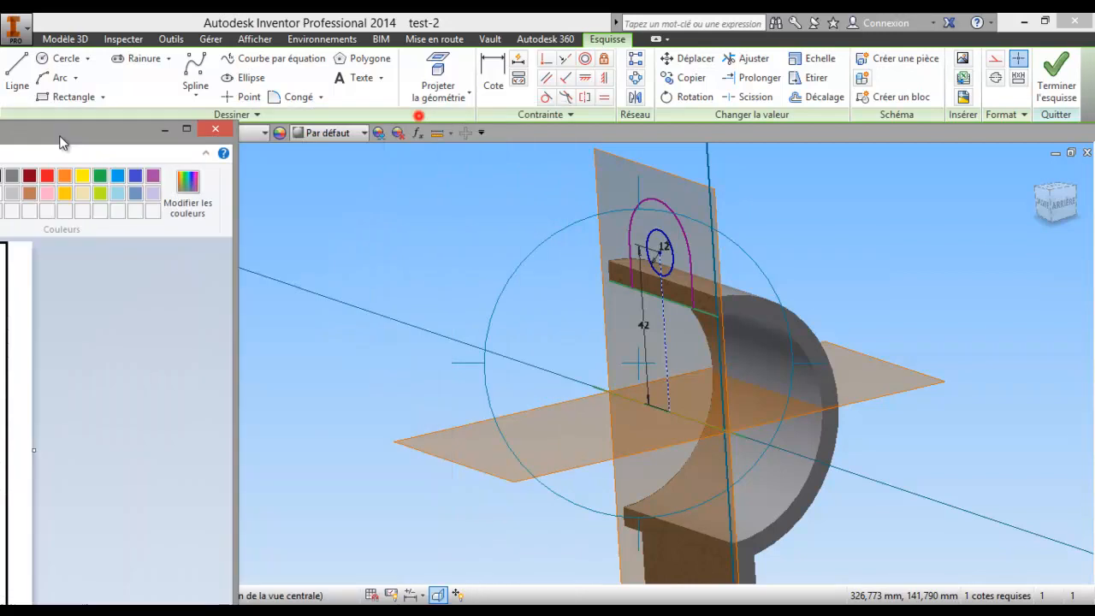
left_click(1044, 203)
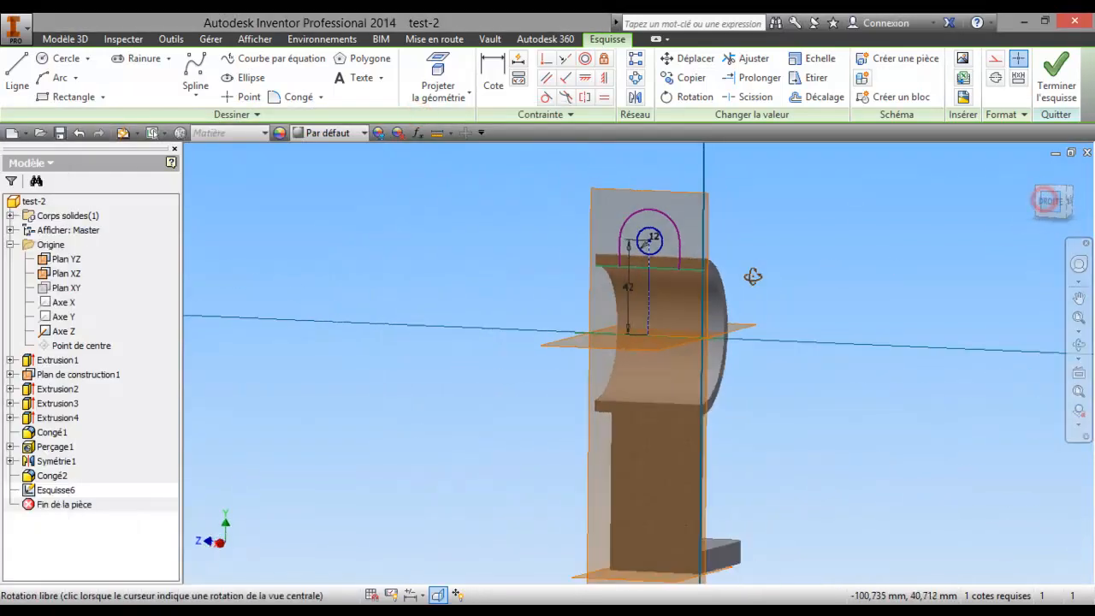
left_click(15, 79)
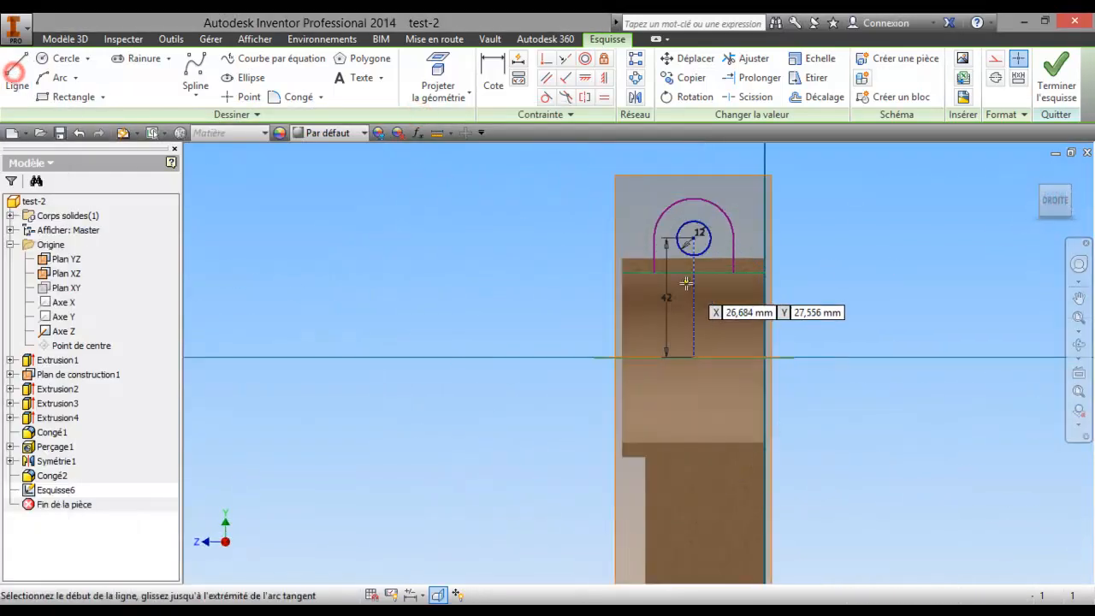
left_click(653, 272)
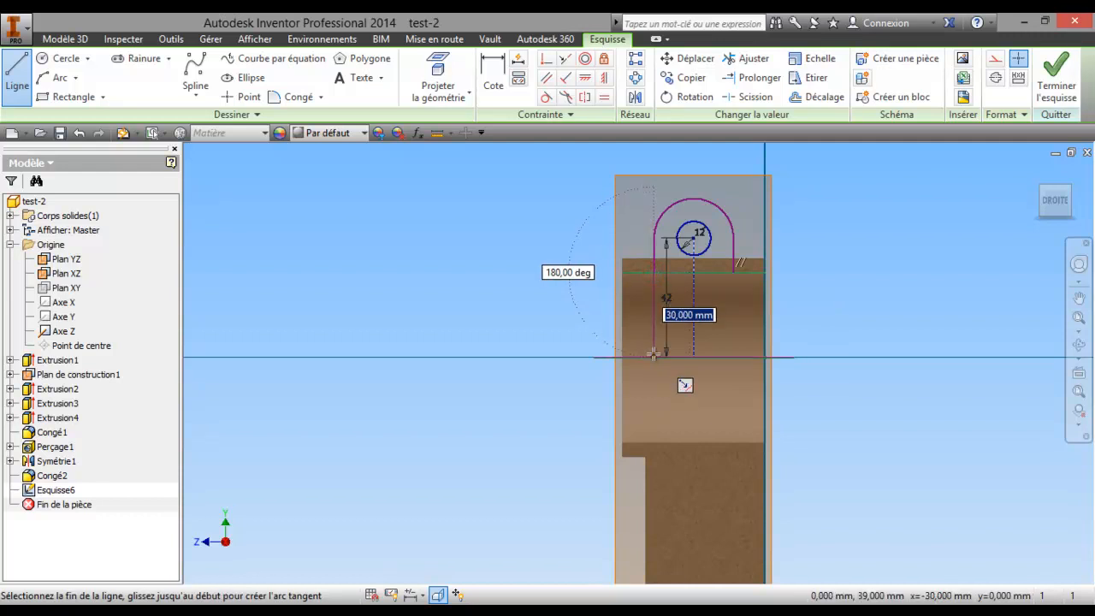
left_click(652, 357)
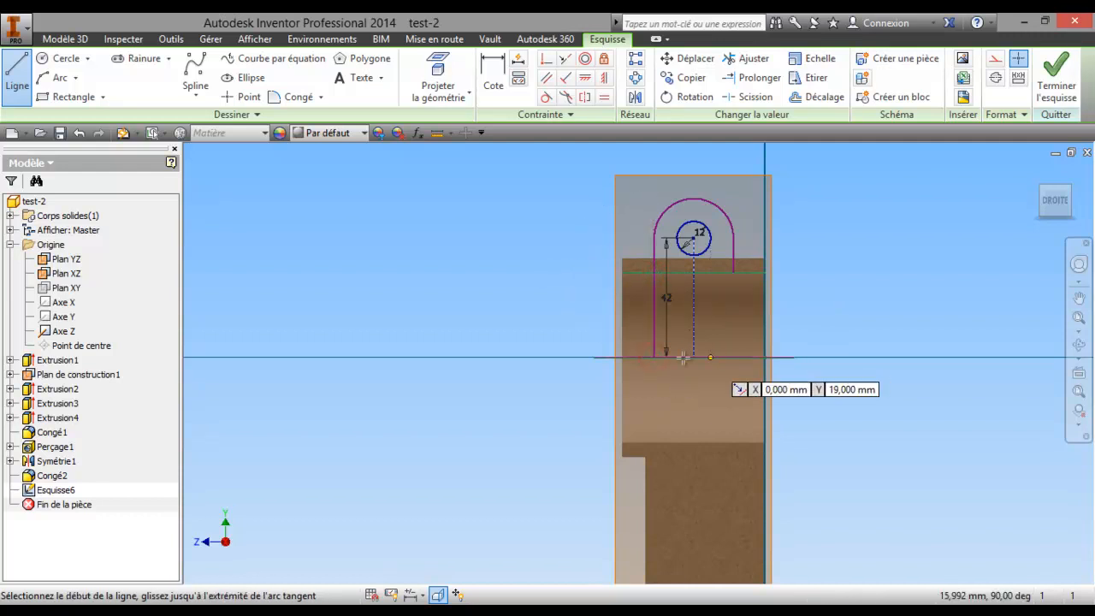
left_click(731, 357)
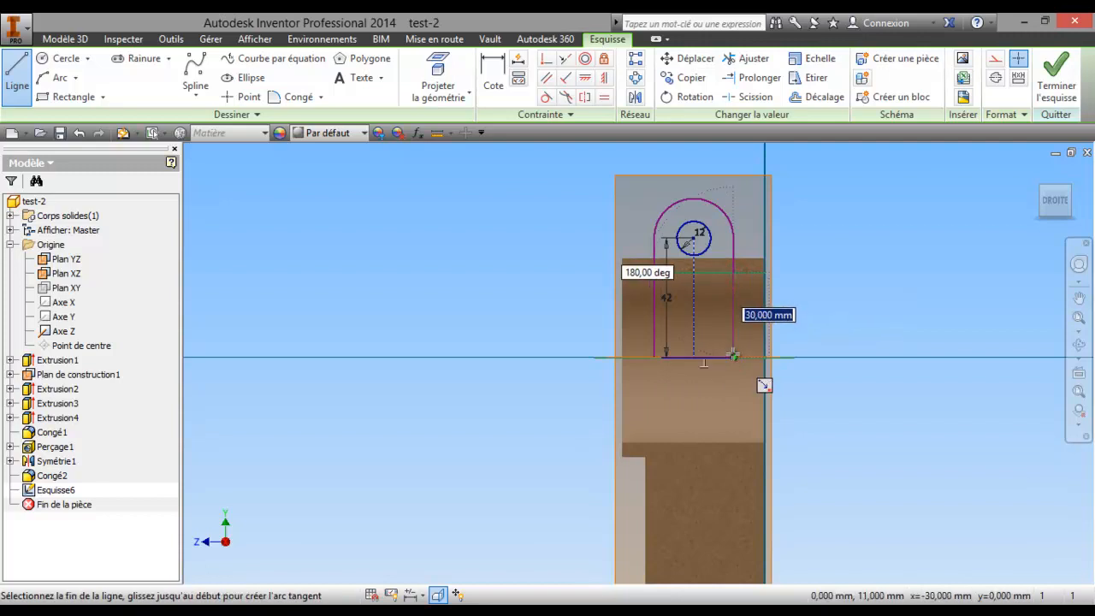
left_click(1055, 86)
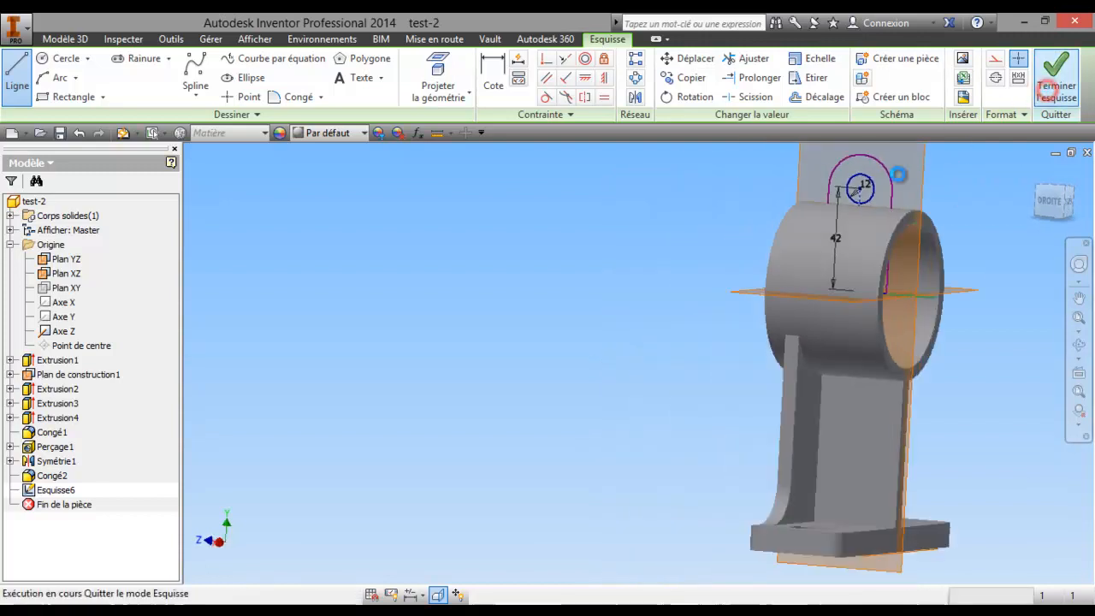
scroll(440, 208, "up", 3)
middle_click_drag(441, 208, 625, 244)
mouse_move(0, 90)
left_mouse_down()
mouse_move(319, 110)
mouse_move(428, 80)
left_mouse_up()
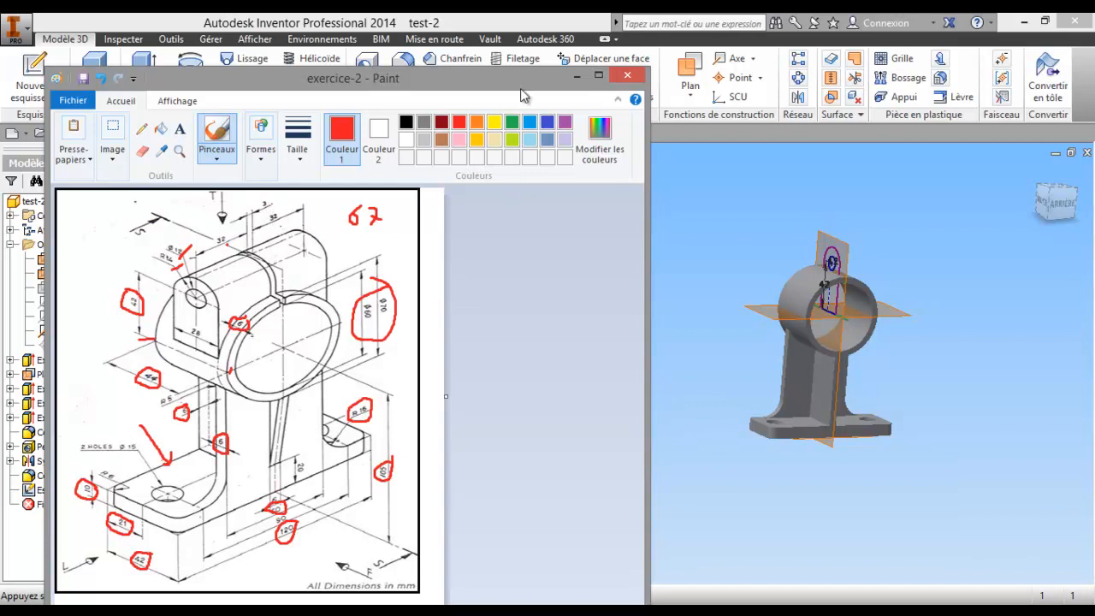
left_click(577, 75)
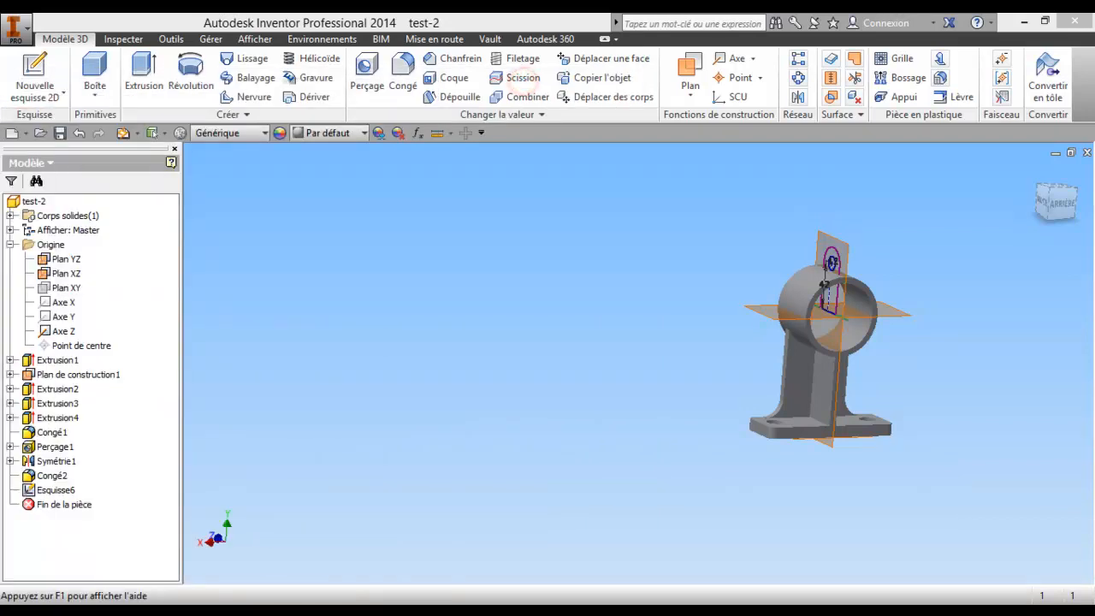
left_click(142, 75)
scroll(794, 268, "down", 4)
scroll(948, 246, "down", 3)
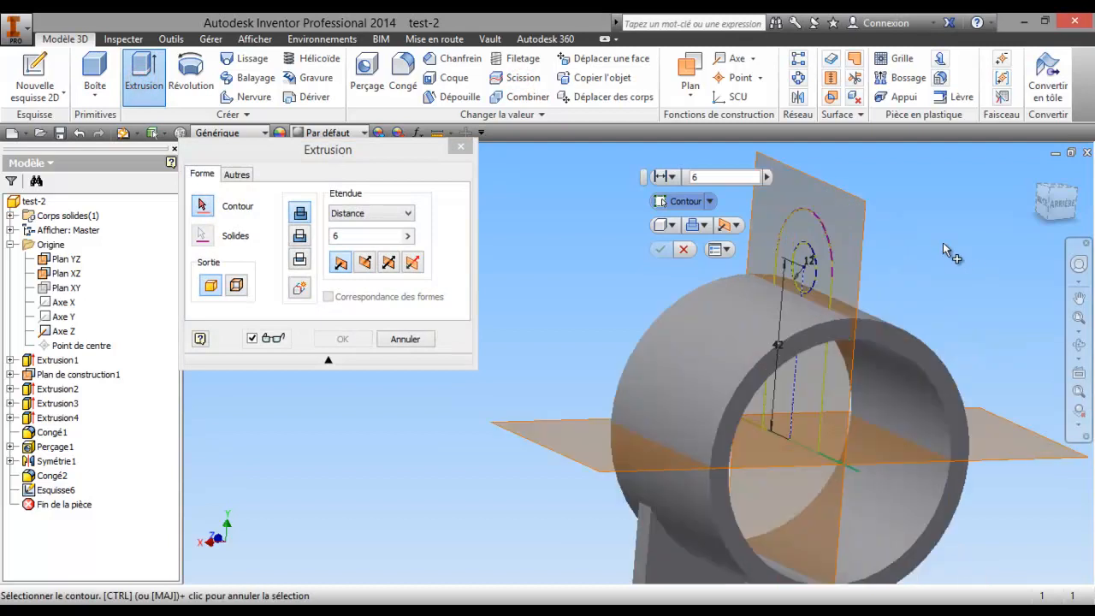
left_click(817, 237)
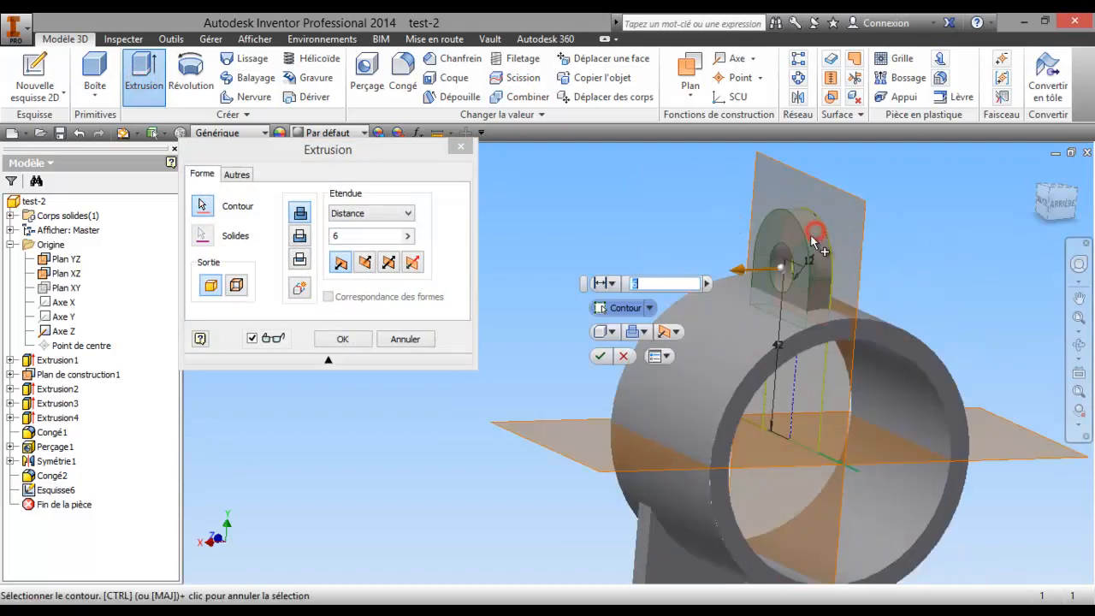
left_click(390, 263)
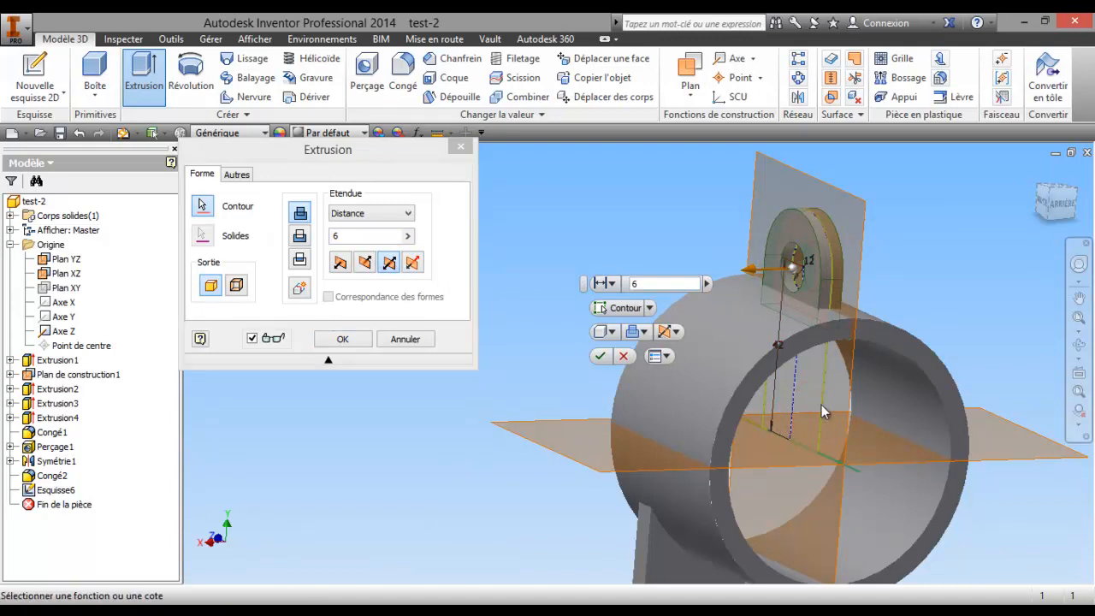
left_click(407, 339)
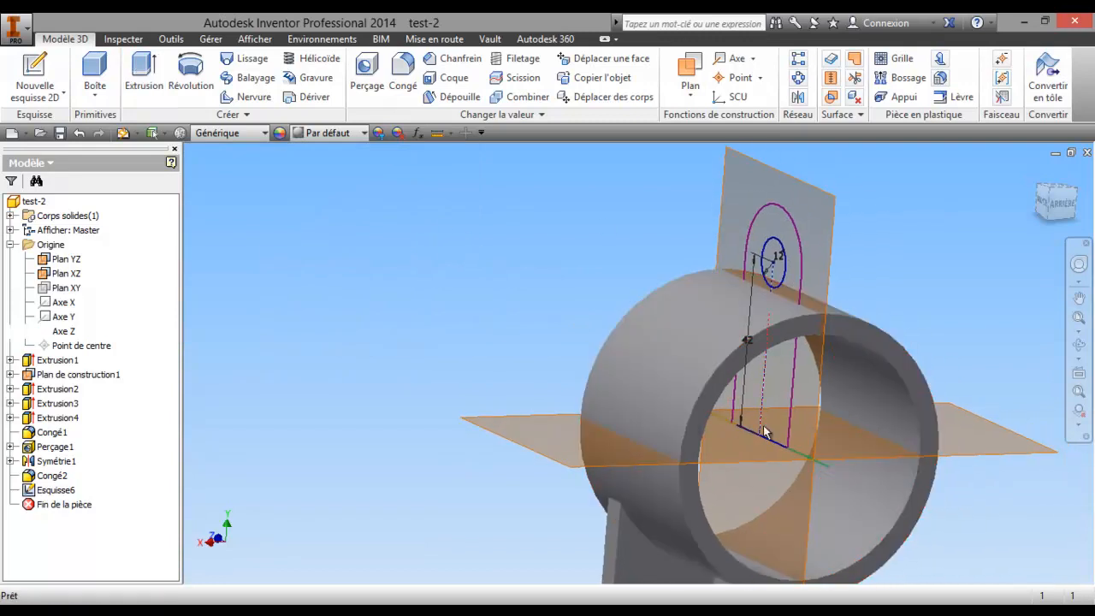
Edit the lug sketch with the part sliced at the sketch plane and close the gap in the profile's base with a short line
scroll(735, 430, "up", 2)
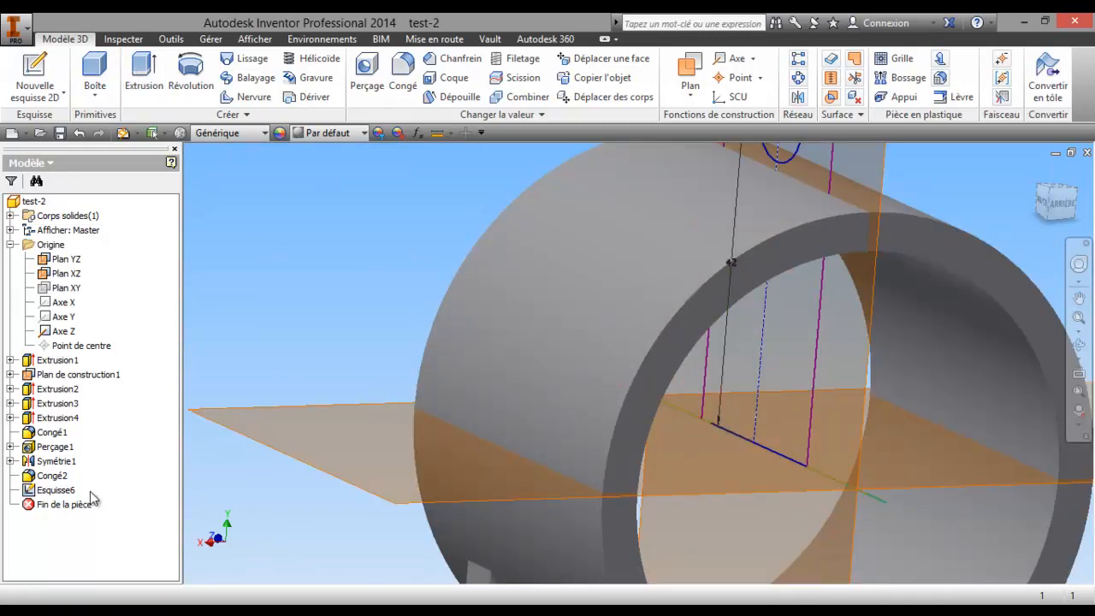
right_click(56, 494)
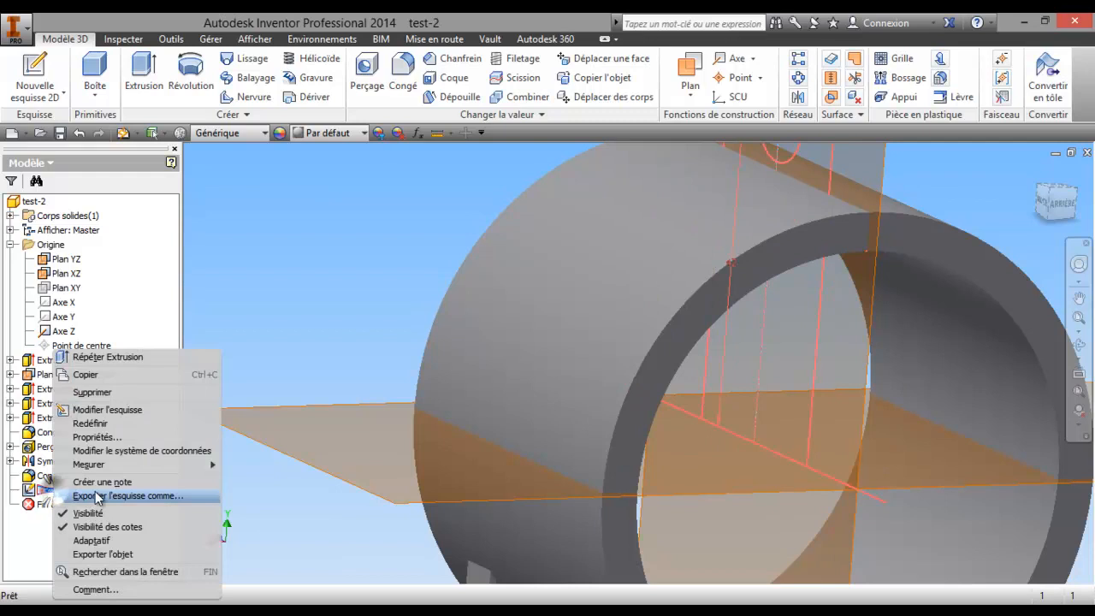
left_click(119, 408)
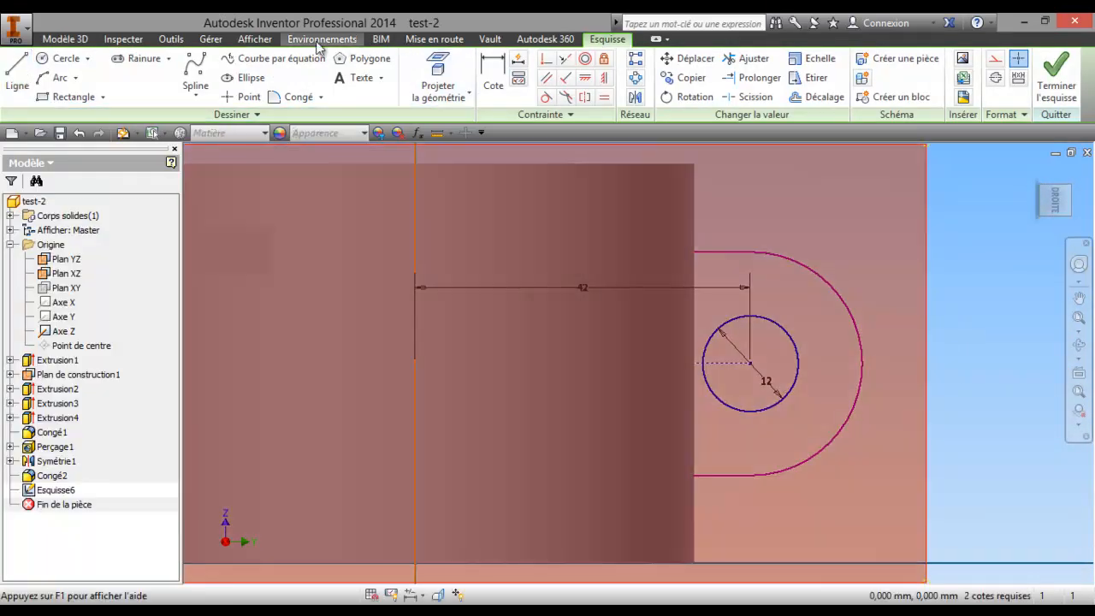
left_click(255, 39)
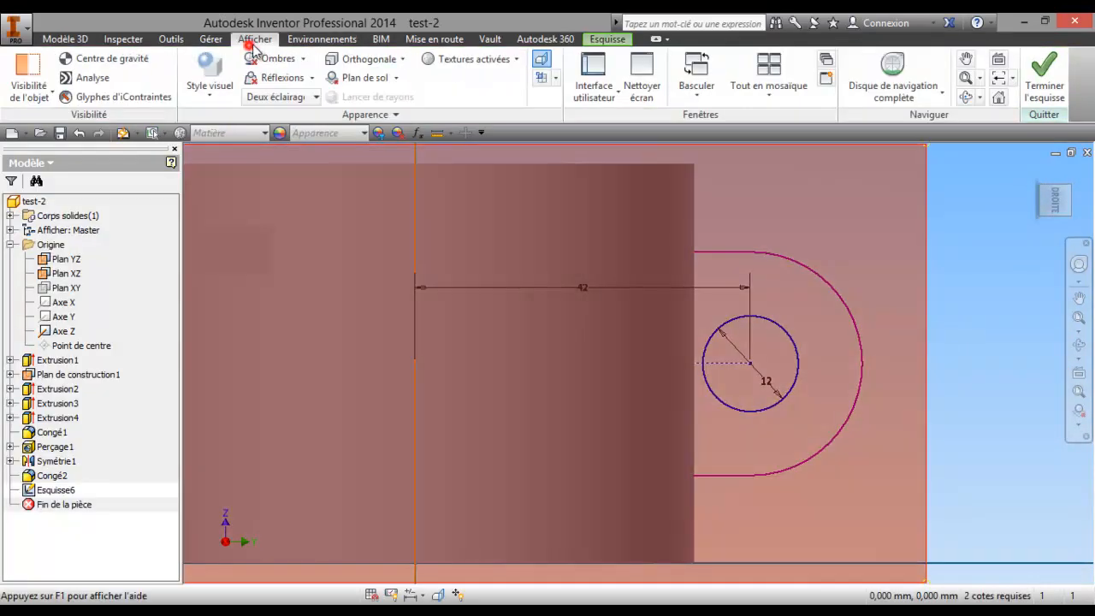
left_click(541, 58)
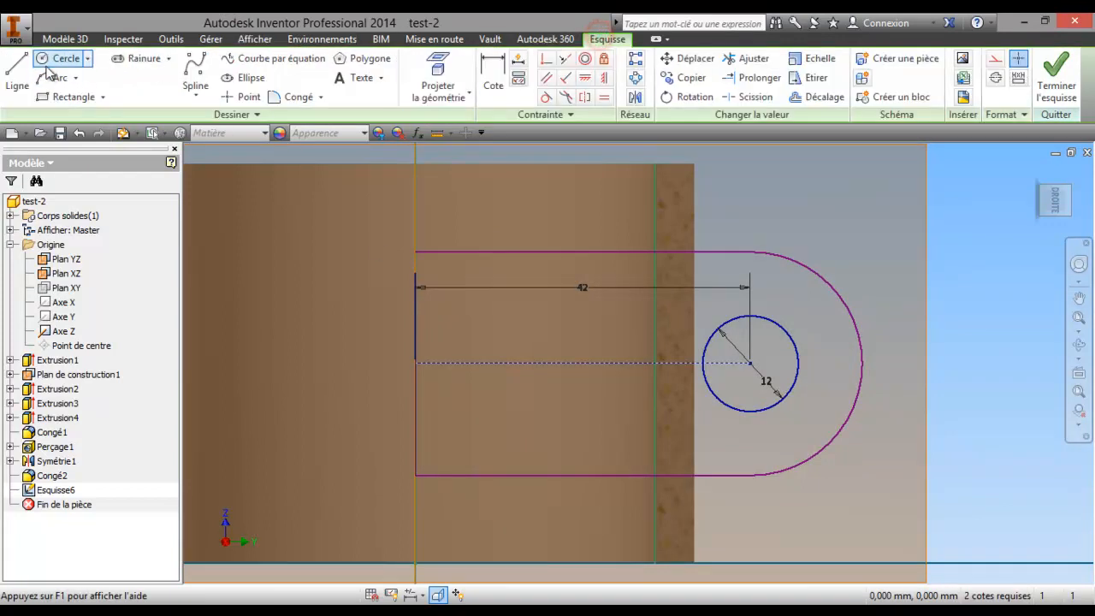
left_click(17, 72)
left_click(415, 273)
left_click(416, 253)
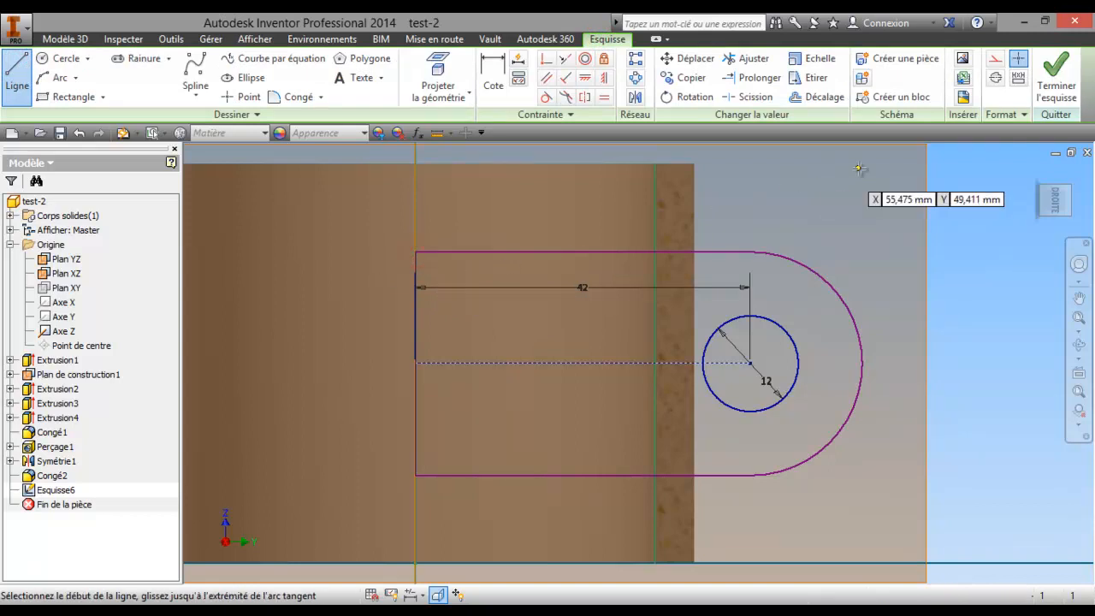
left_click(1052, 86)
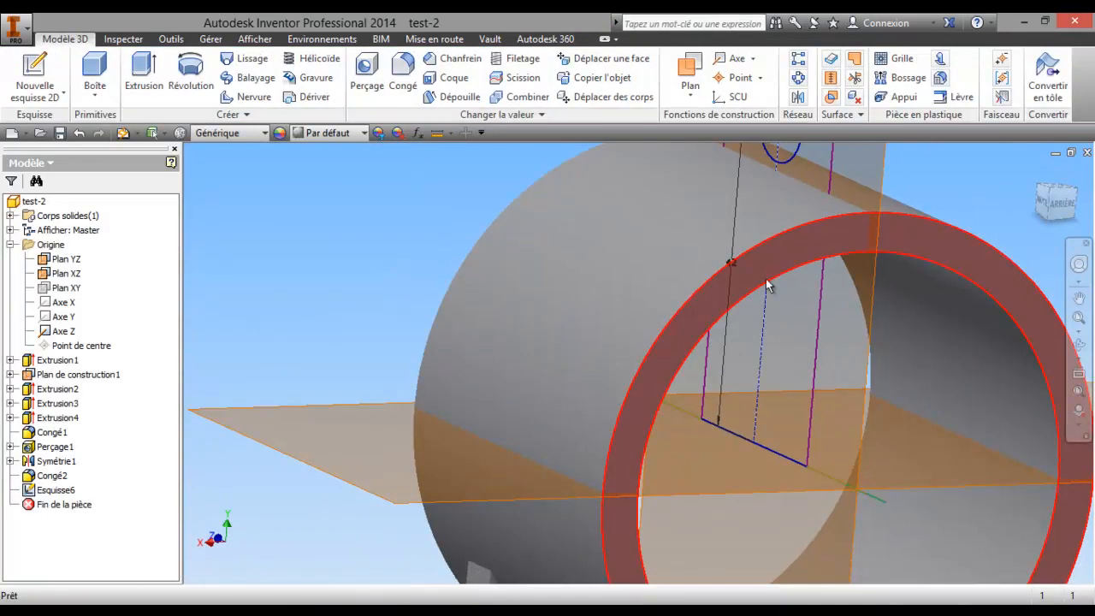
Extrude the complete lug profile around the 12 mm hole symmetrically by 67 mm, joining it to the cylinder
scroll(706, 309, "down", 3)
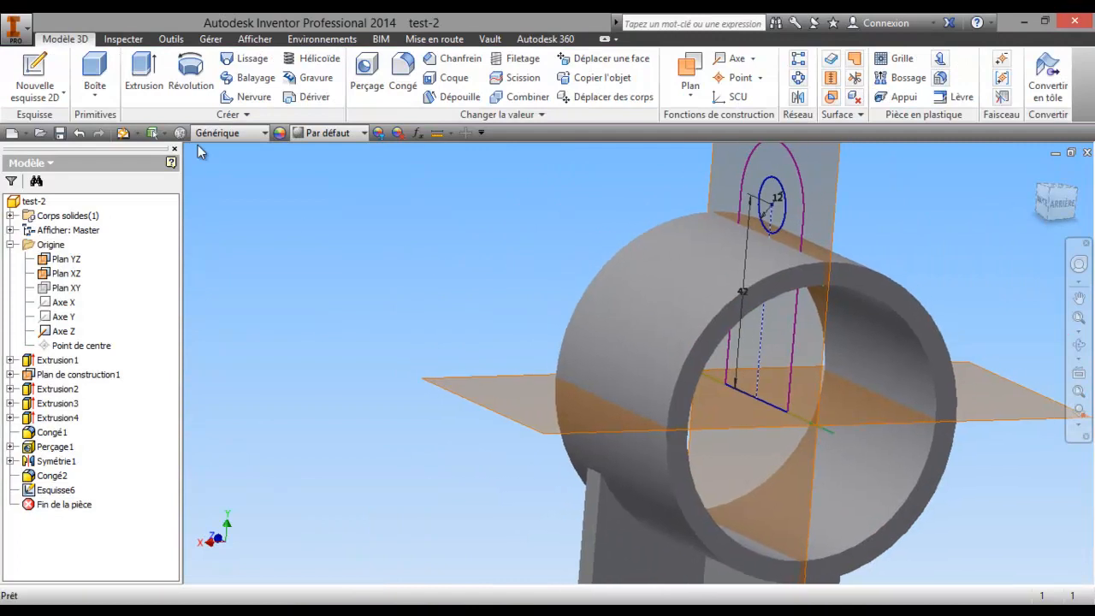
left_click(144, 73)
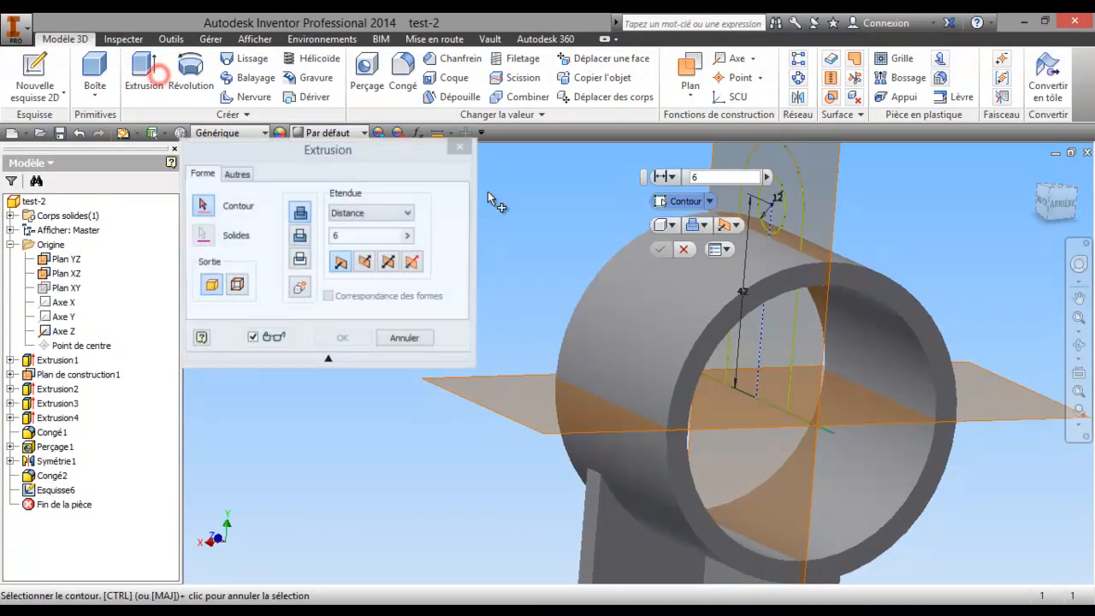
left_click(789, 235)
left_click(772, 345)
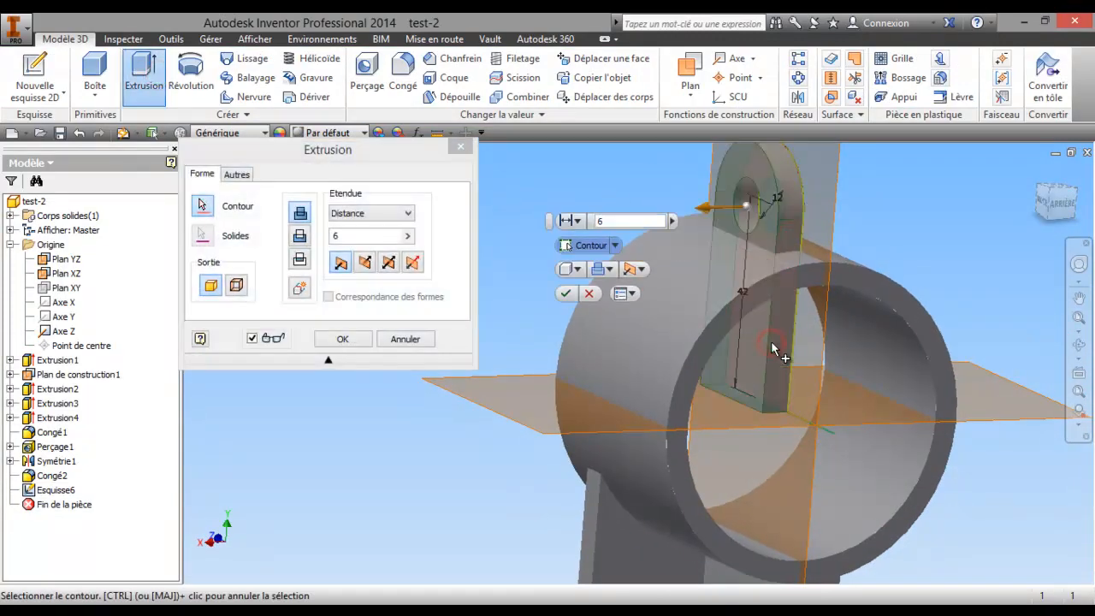
left_click(345, 236)
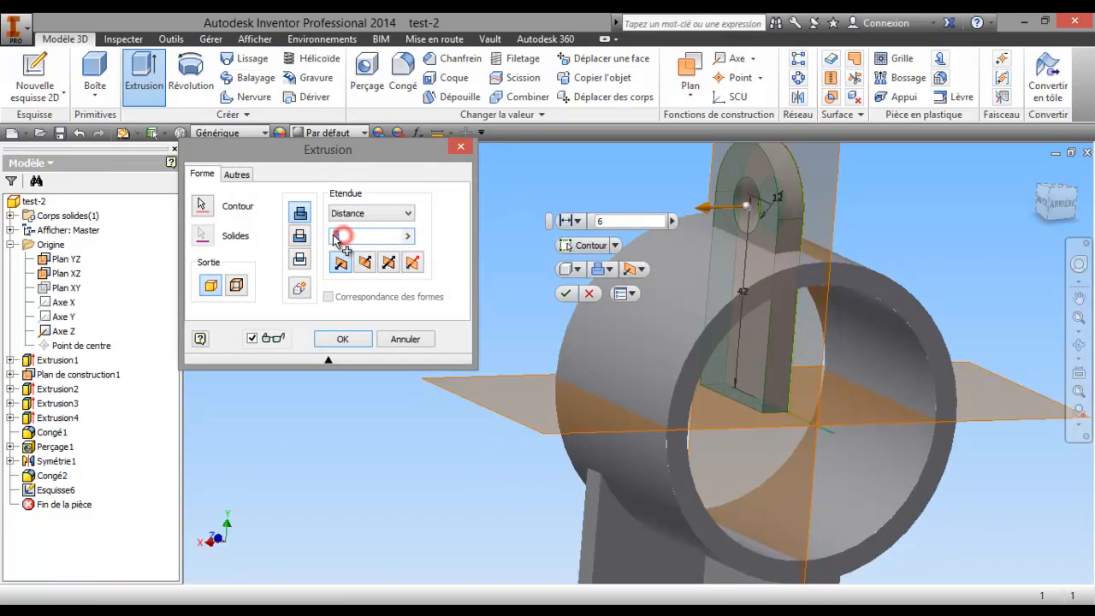
left_click(396, 266)
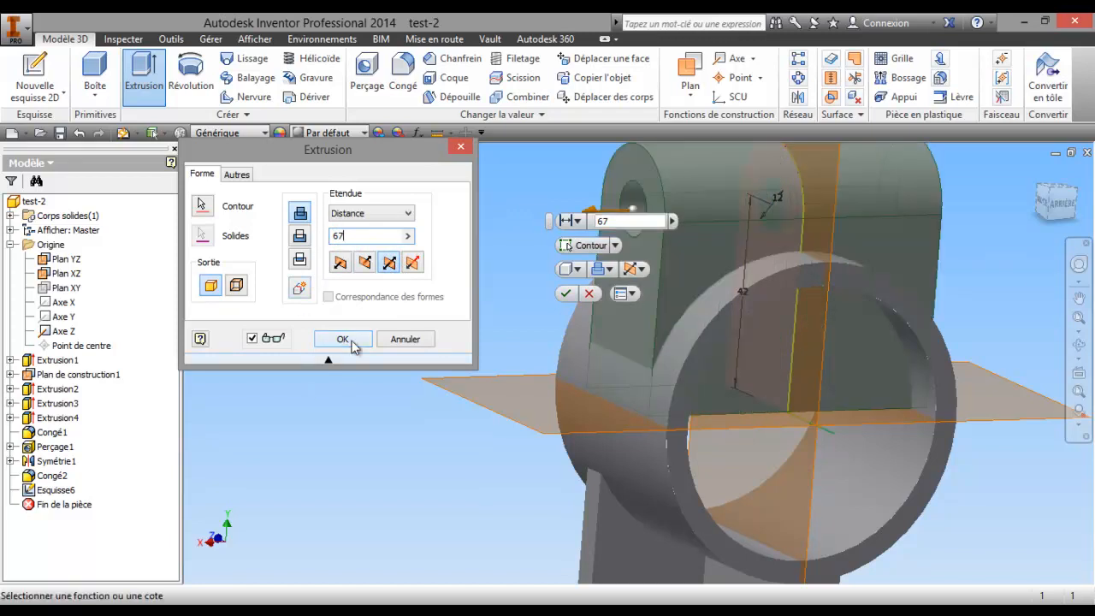
left_click(343, 340)
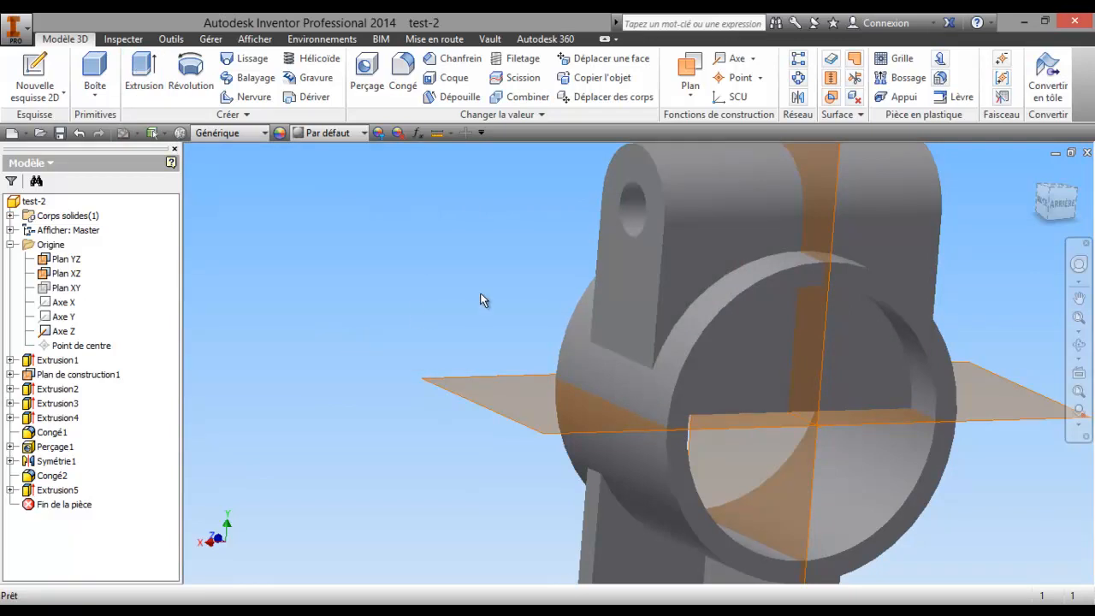
Sketch a 60 mm circle centred on the cylinder axis on the ring-shaped end face, matching the bore edge, and finish the sketch
scroll(805, 364, "up", 3)
scroll(800, 351, "down", 5)
middle_click_drag(800, 351, 686, 320)
scroll(687, 320, "up", 4)
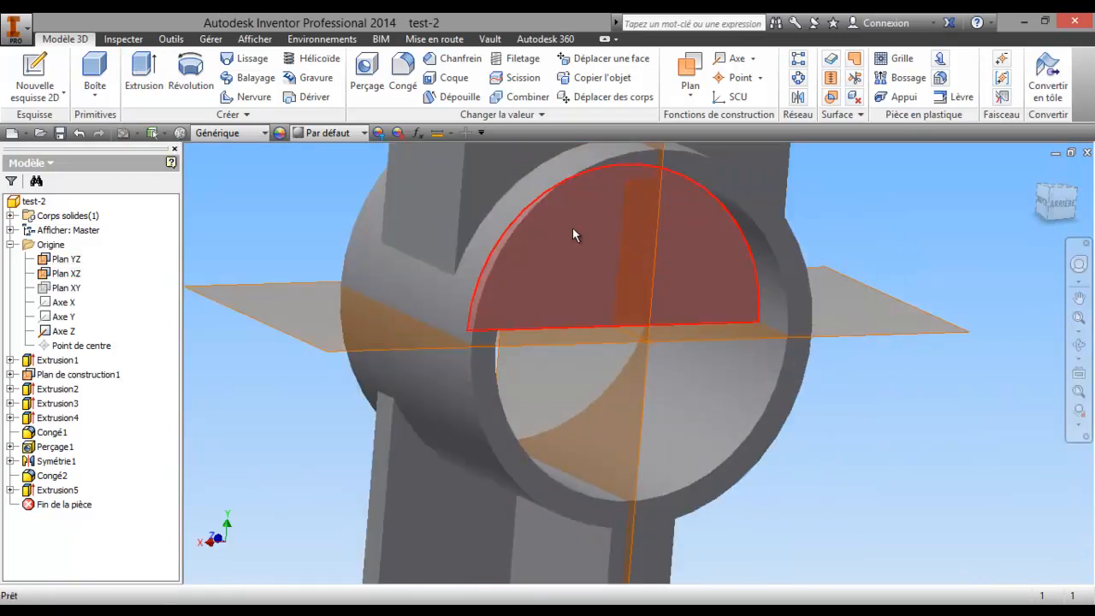
right_click(563, 198)
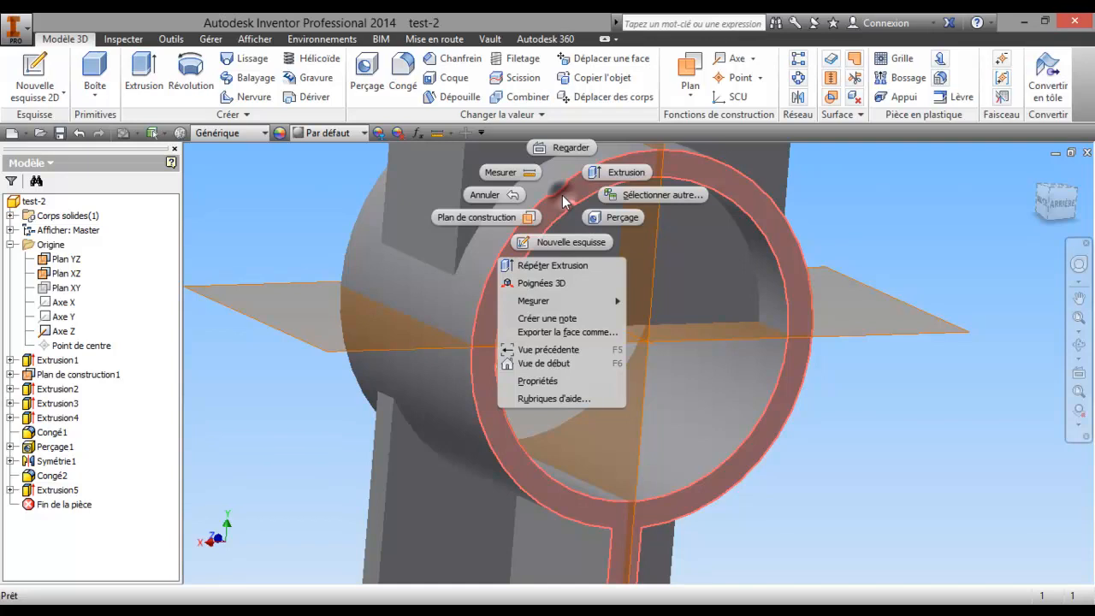
left_click(578, 241)
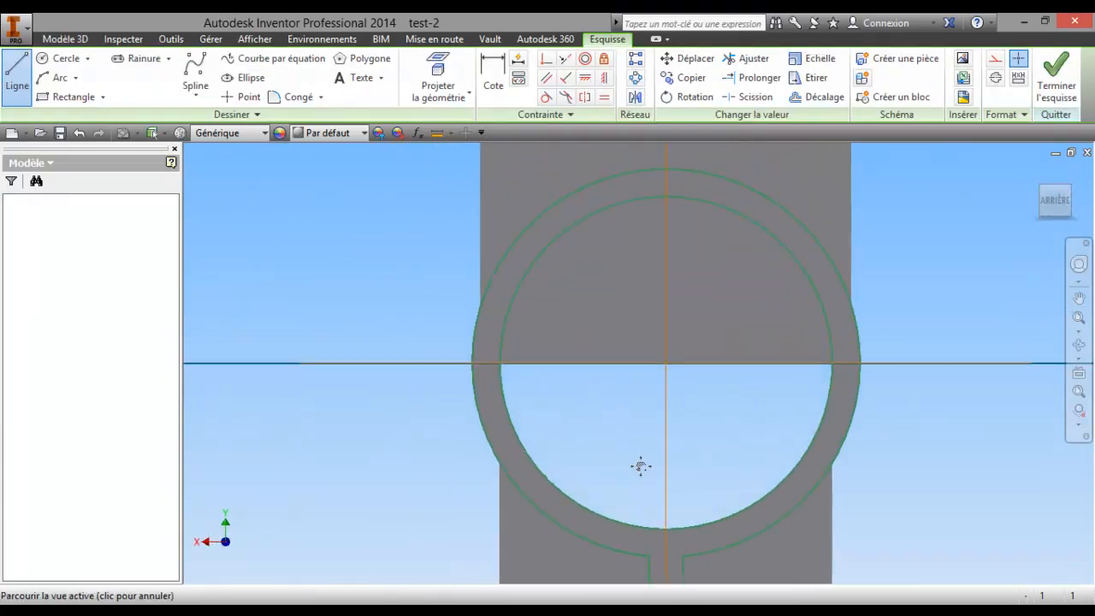
left_click(62, 58)
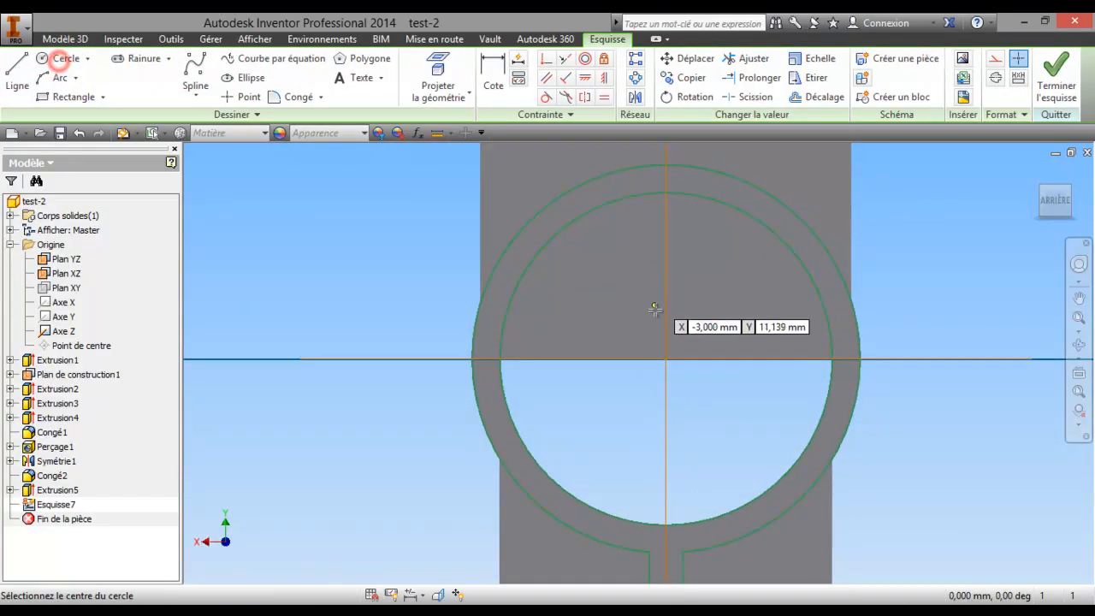
left_click(666, 359)
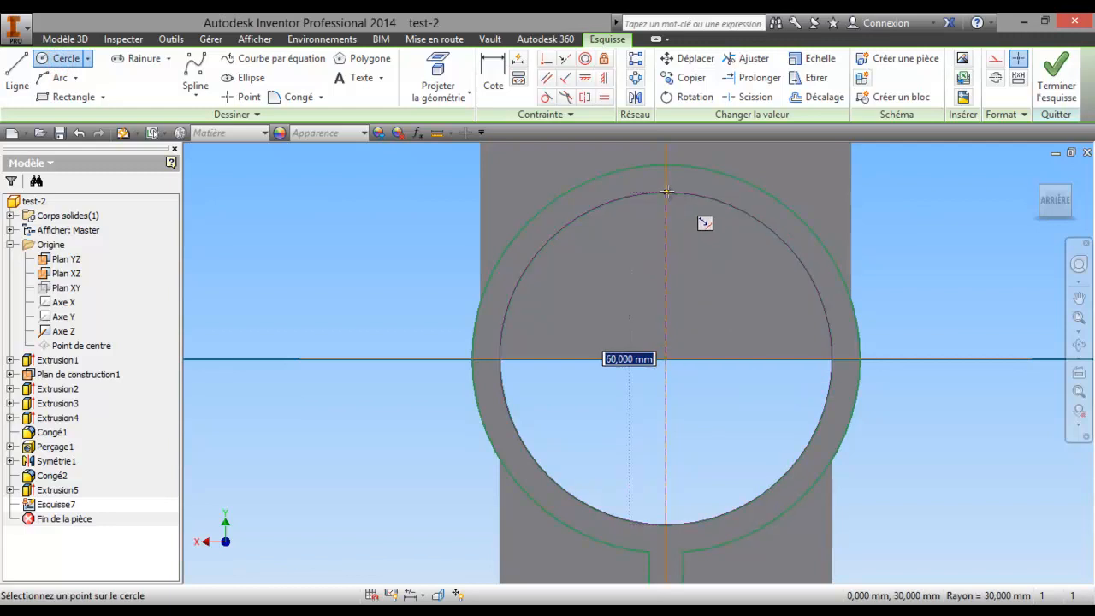
left_click(667, 194)
left_click(1057, 77)
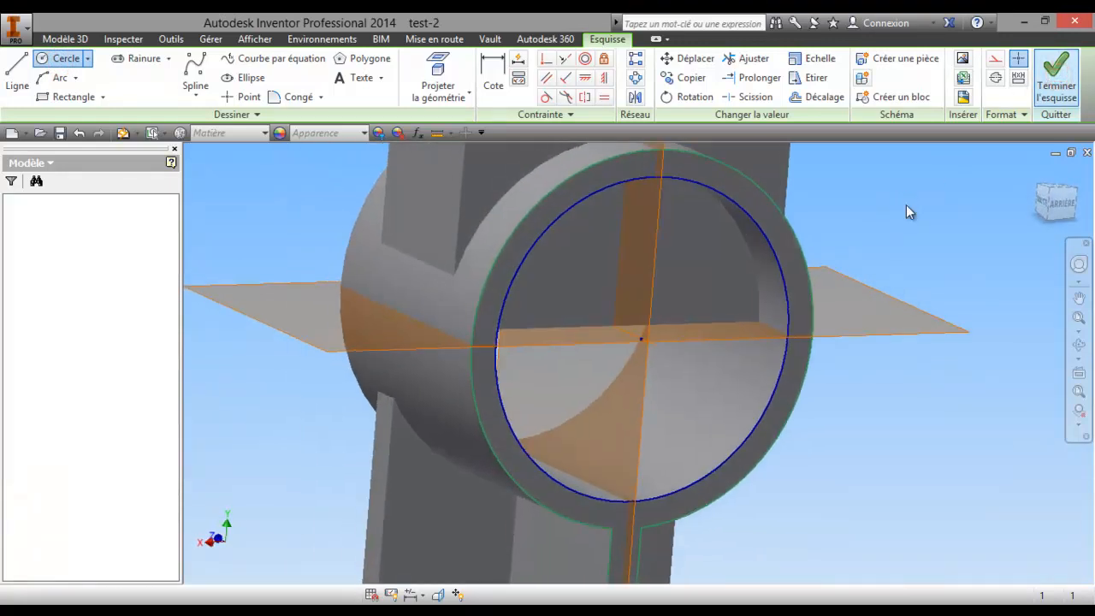
Extrude the 60 mm circle 120.25 mm back through the cylinder as a joined solid
left_click(143, 70)
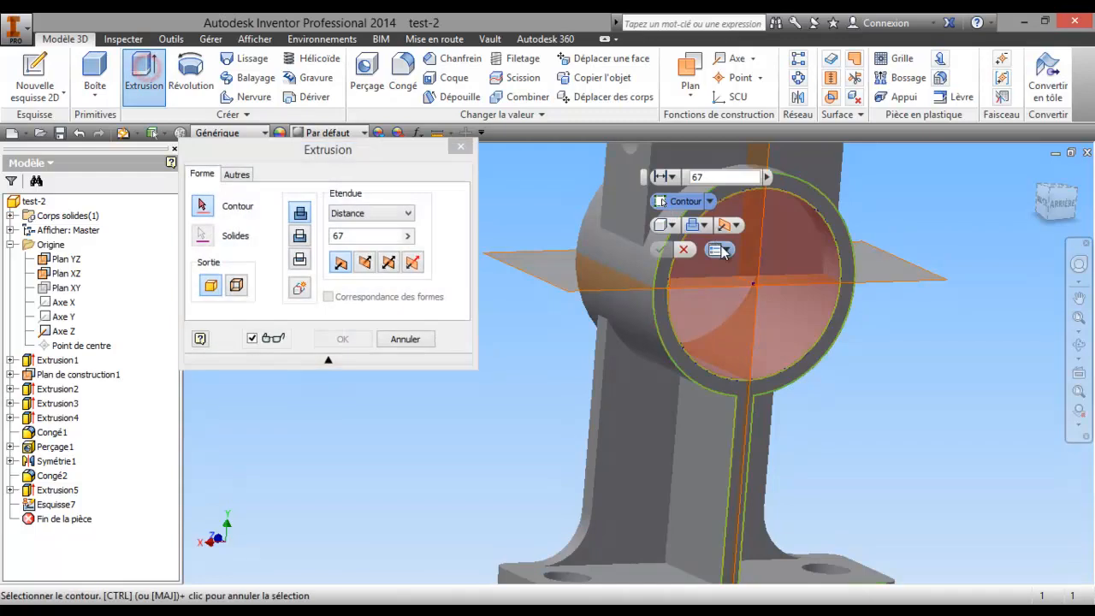
left_click_drag(872, 338, 594, 215)
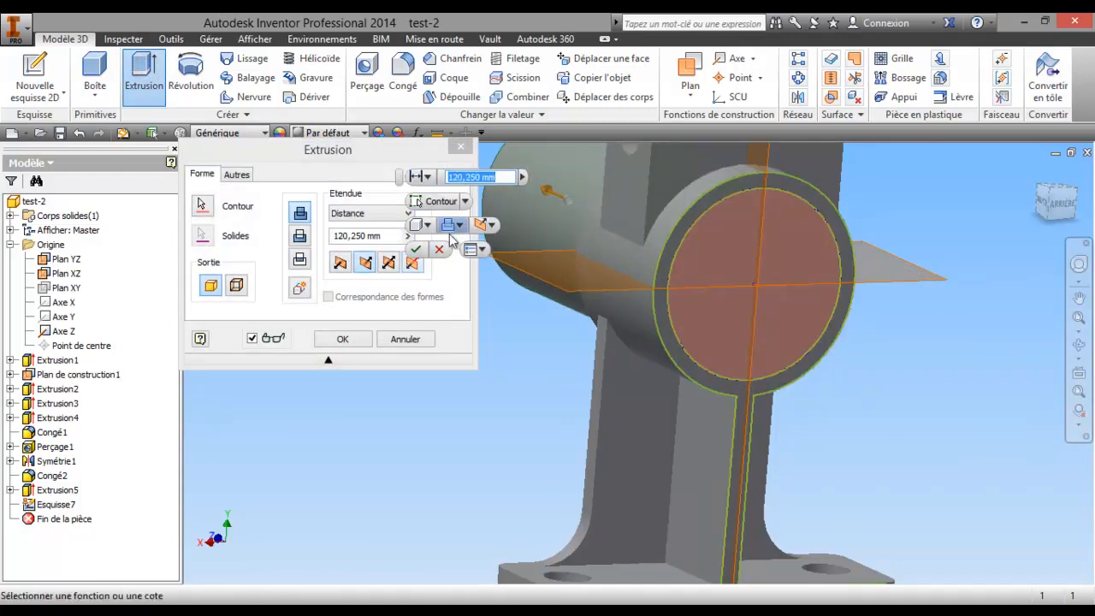
left_click(342, 339)
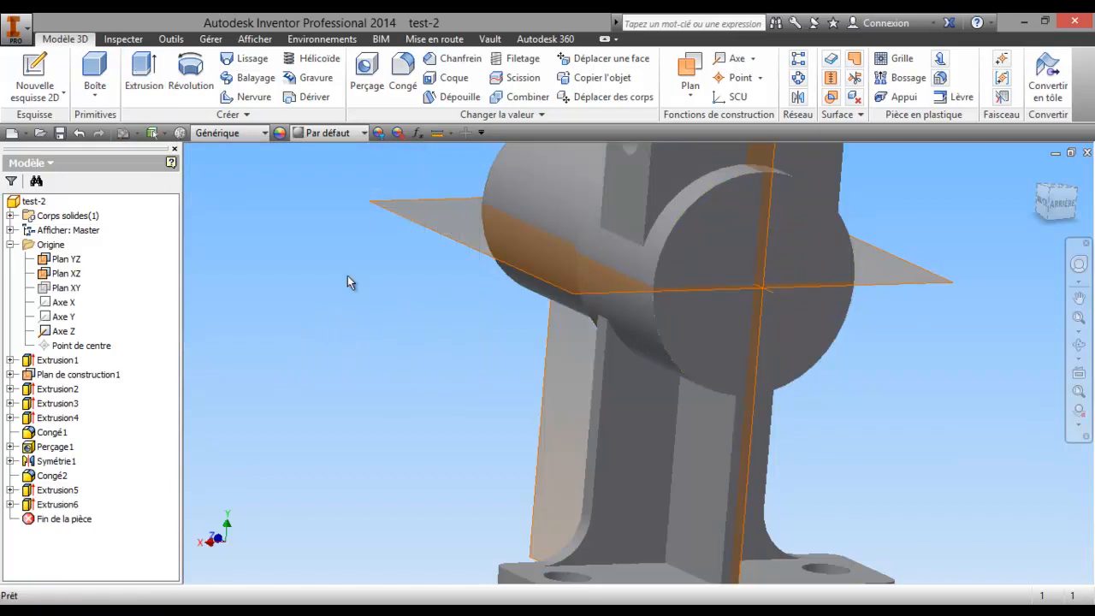
Change the 60 mm circle's extrusion from a join to a cut so that it clears the cylinder bore
right_click(79, 504)
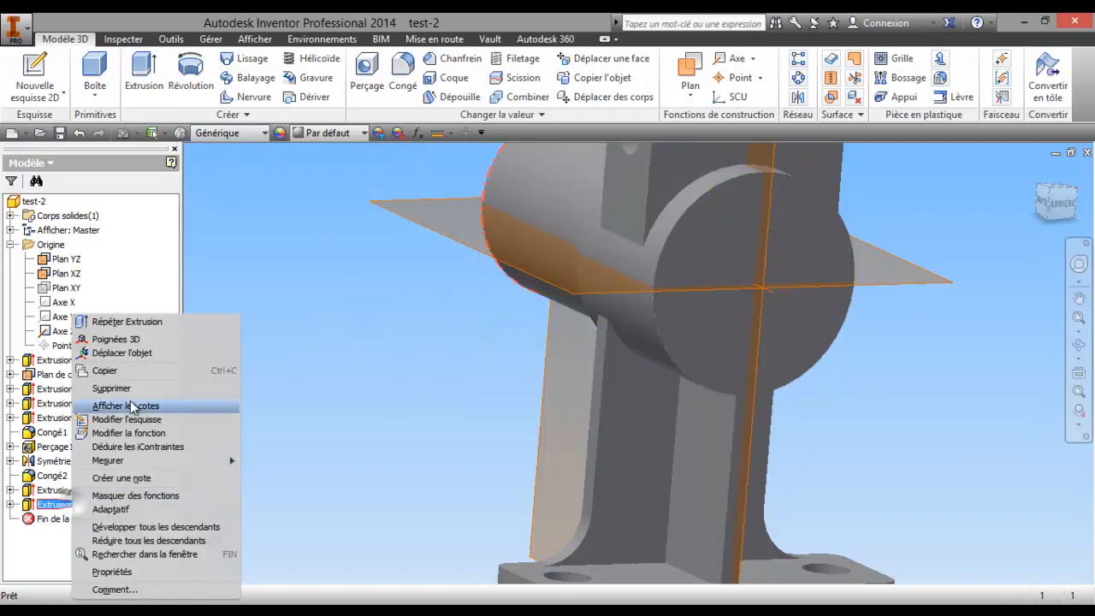
left_click(143, 438)
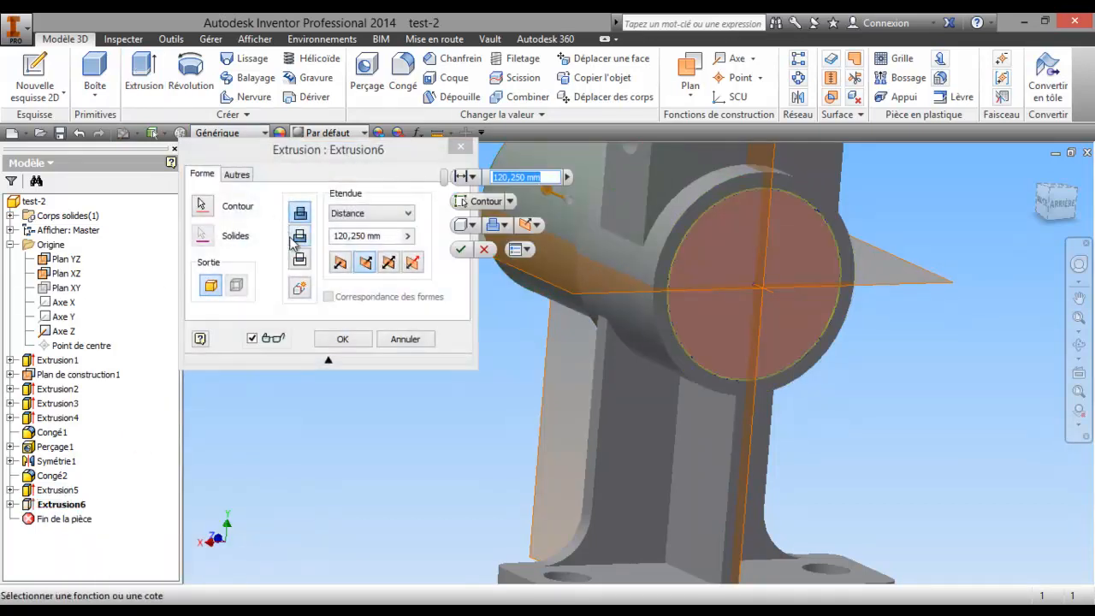
left_click(300, 239)
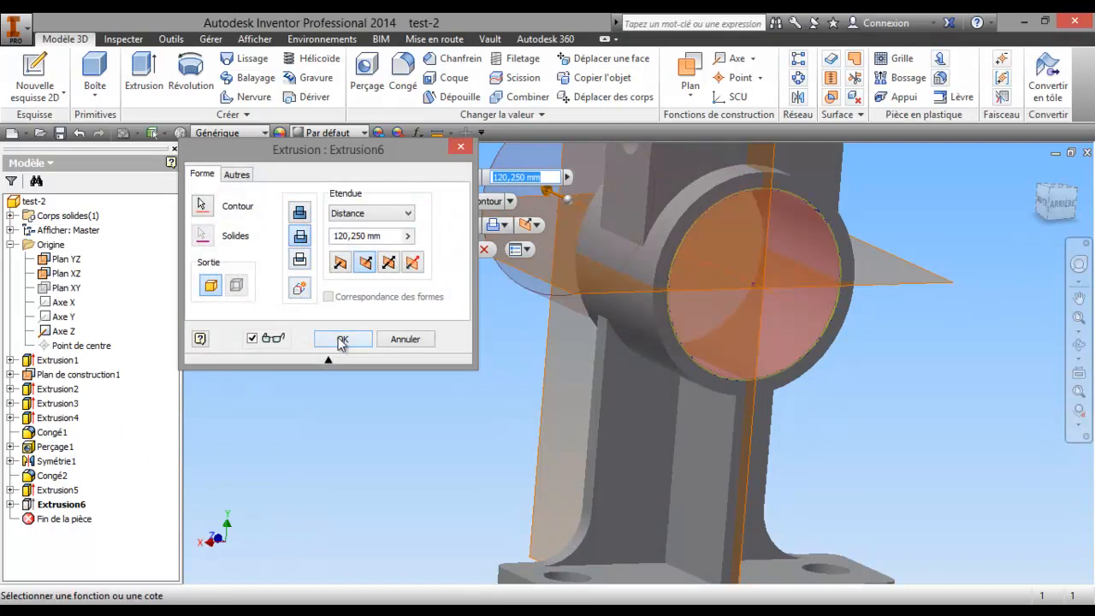
left_click(341, 341)
Examine the cylinder's bore and the upper lug of the whole bracket from different angles
key("F4")
left_click_drag(693, 326, 764, 364)
scroll(621, 379, "up", 3)
scroll(703, 394, "up", 3)
middle_click_drag(703, 393, 813, 351)
scroll(812, 351, "down", 1)
key("F4")
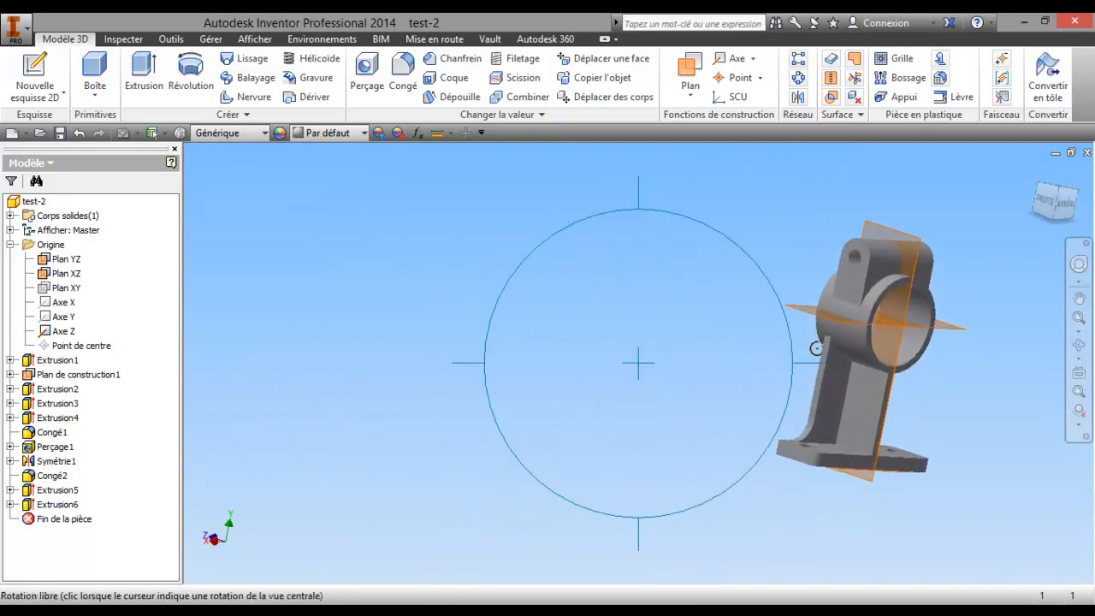
scroll(776, 299, "down", 2)
scroll(749, 299, "up", 2)
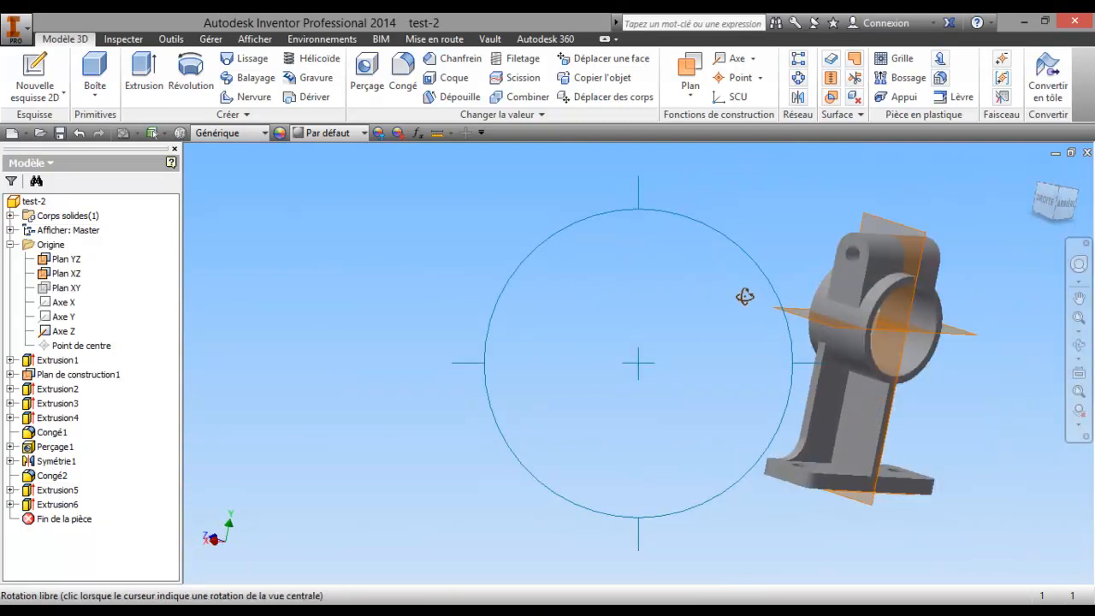
In the exercice-2 drawing in Paint, circle the 3 mm slot dimension and draw a narrow slot rectangle in the cylinder, and return to Inventor
mouse_move(0, 117)
left_mouse_down()
mouse_move(519, 110)
mouse_move(528, 94)
left_mouse_up()
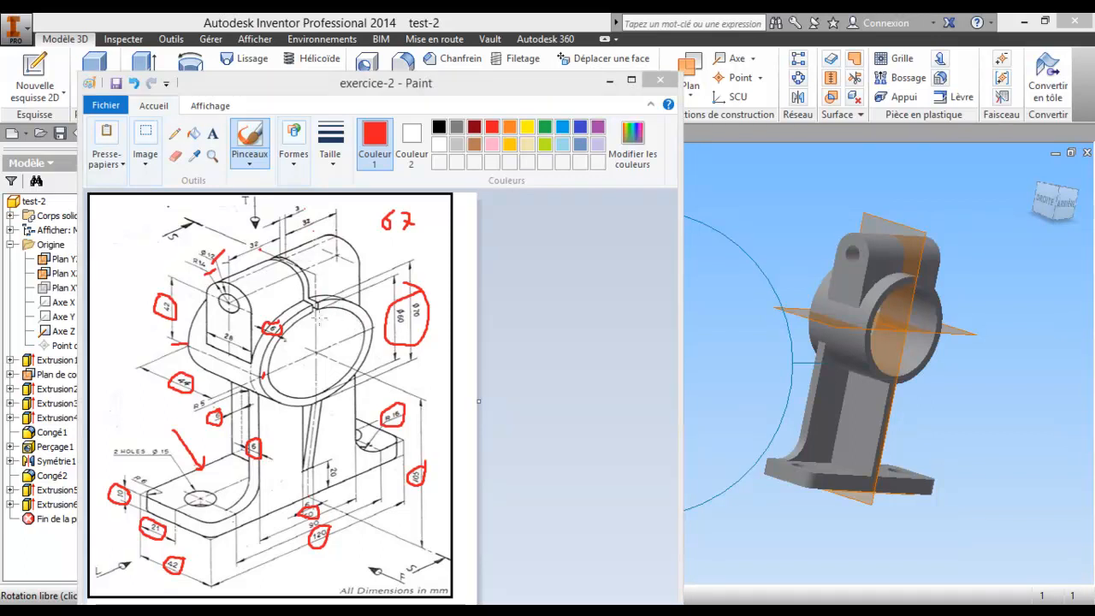
mouse_move(309, 206)
left_mouse_down()
mouse_move(300, 199)
mouse_move(308, 212)
left_mouse_up()
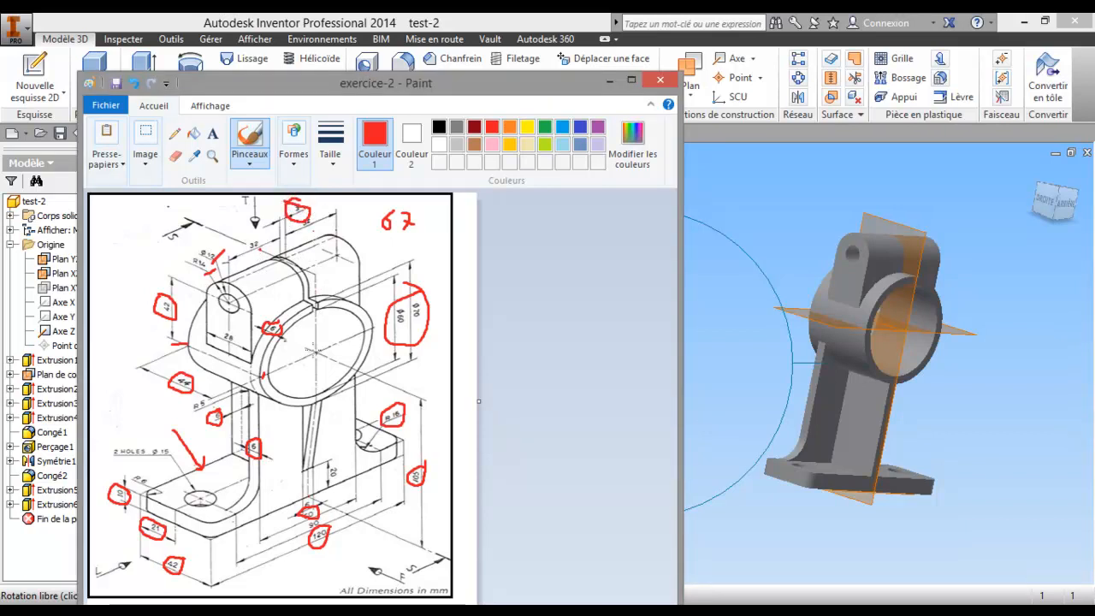
left_click_drag(295, 343, 288, 343)
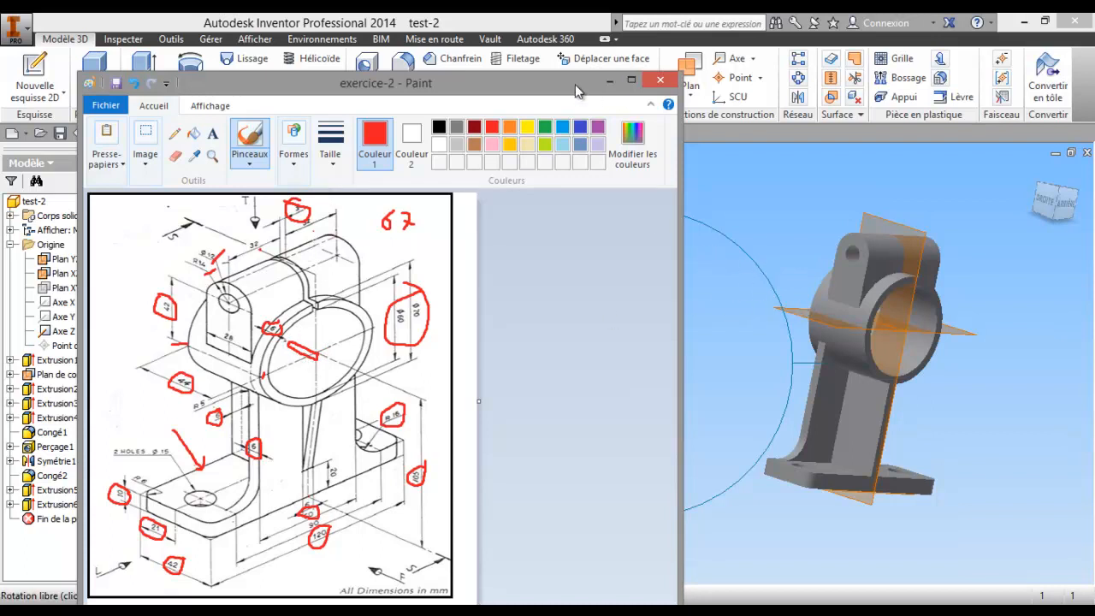
left_click(609, 80)
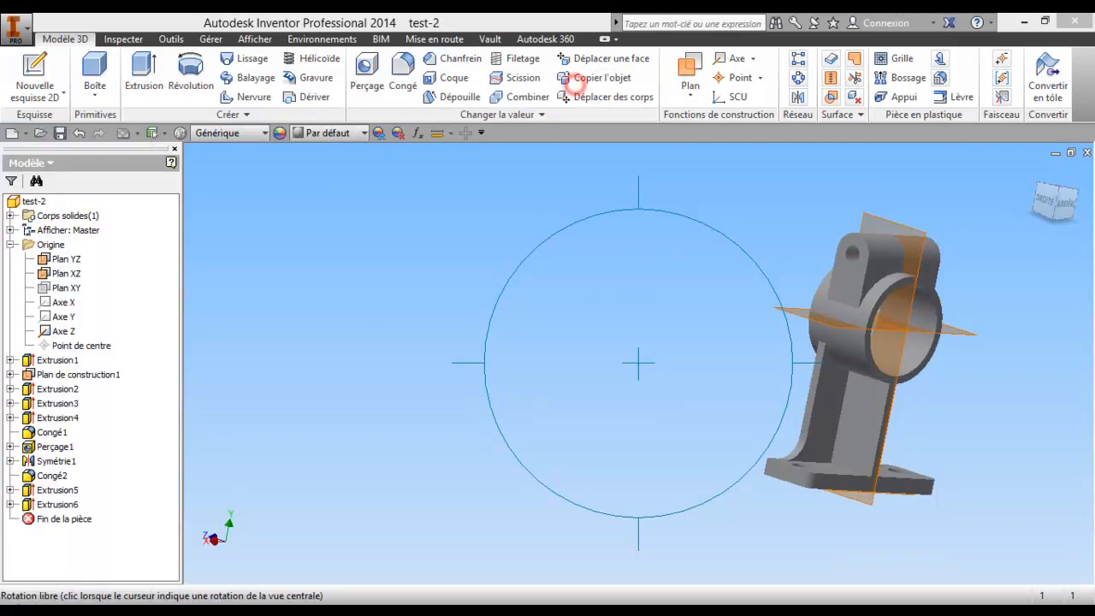
Start a new sketch on the horizontal XZ plane through the cylinder's axis
right_click(676, 323)
left_click(556, 320)
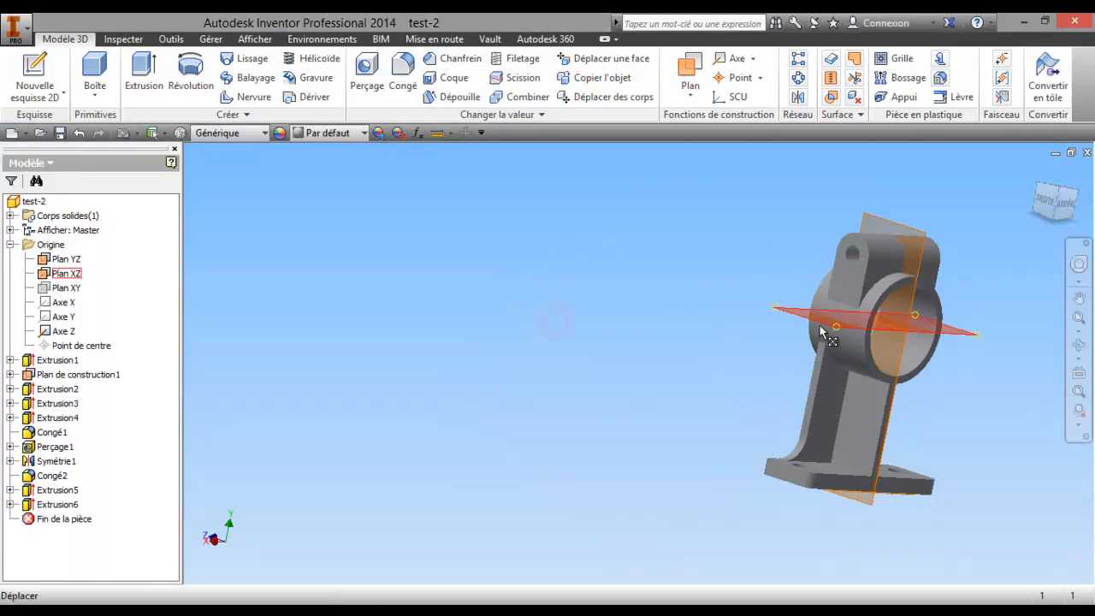
middle_click_drag(763, 330, 585, 353)
scroll(583, 317, "up", 3)
scroll(585, 354, "down", 3)
right_click(479, 385)
left_click(414, 388)
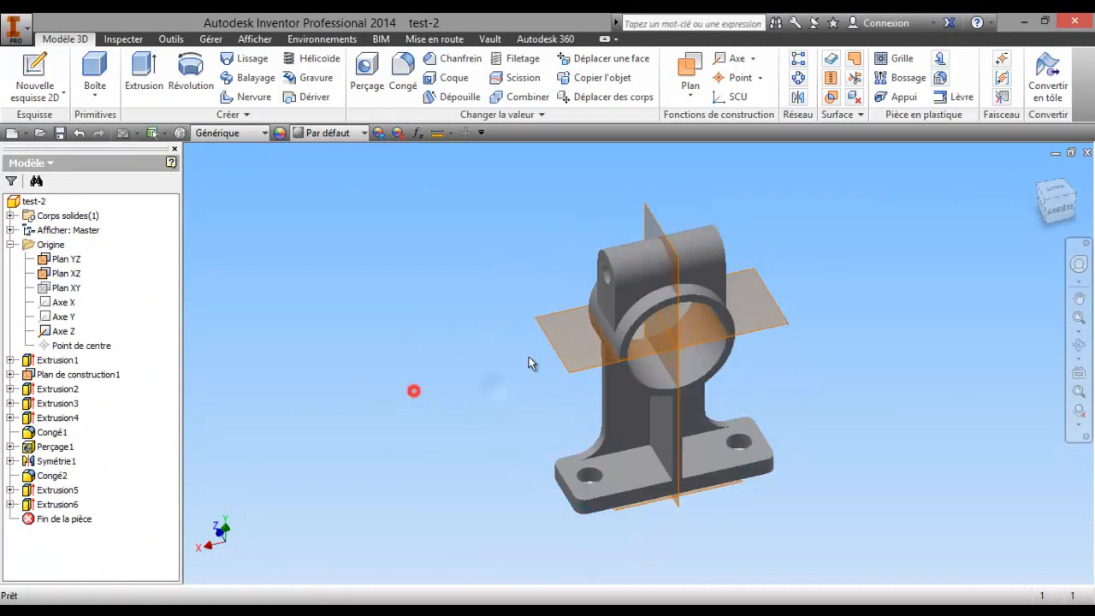
right_click(563, 362)
left_click(568, 403)
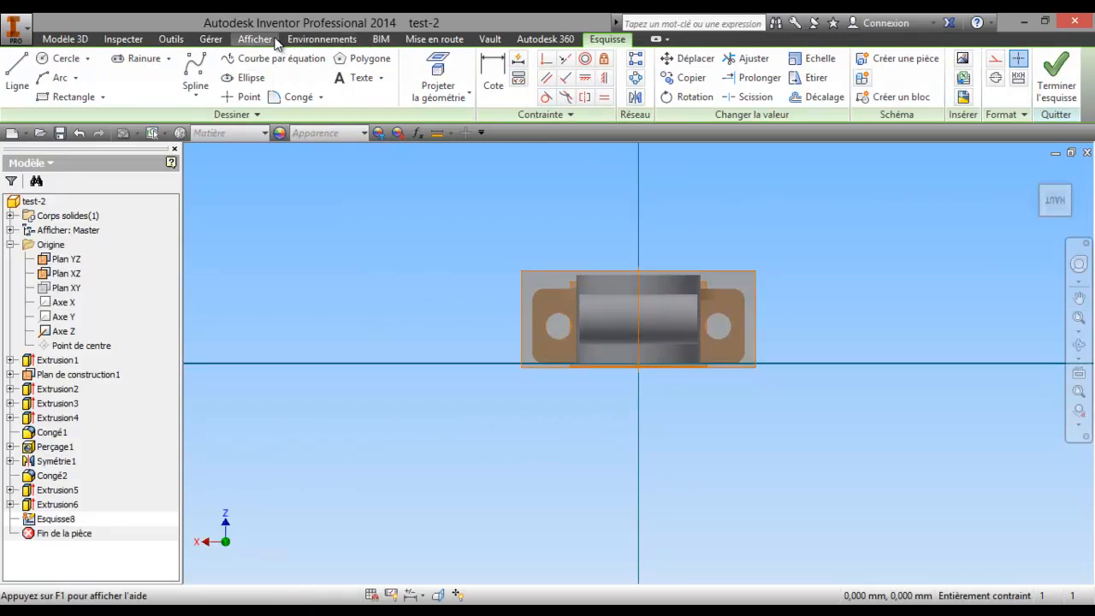
Slice the part's display at the sketch plane to expose the cylinder's interior
left_click(255, 38)
left_click(541, 59)
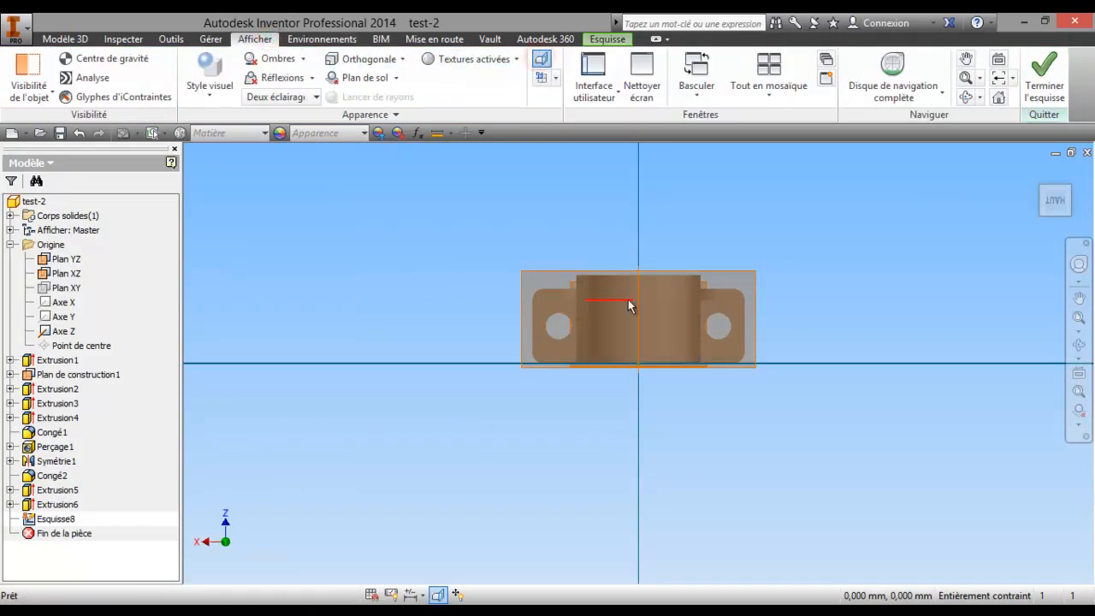
scroll(626, 305, "up", 2)
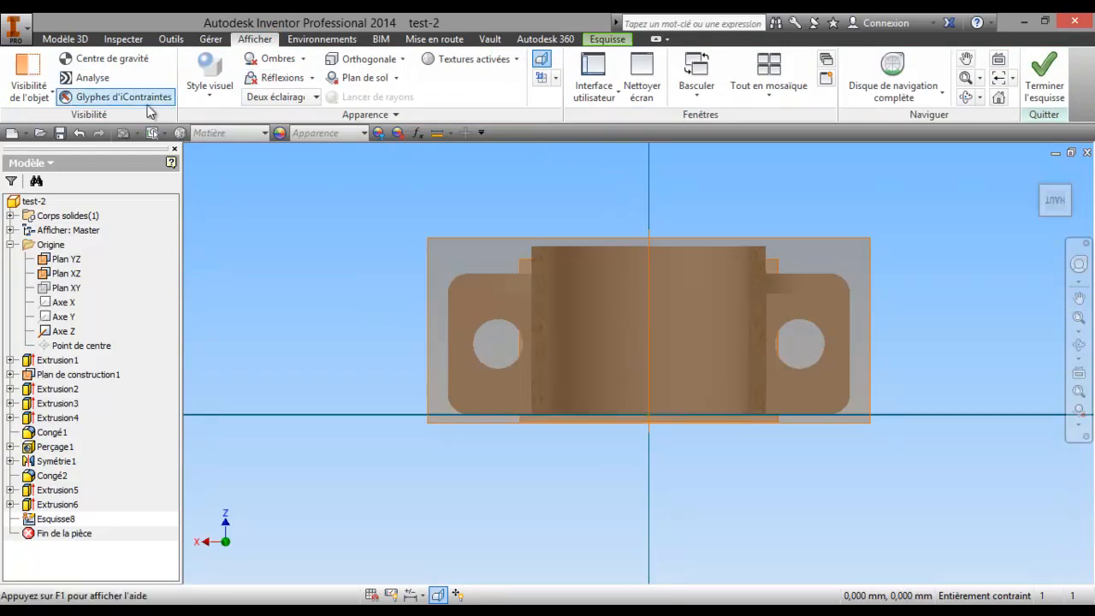
left_click(604, 39)
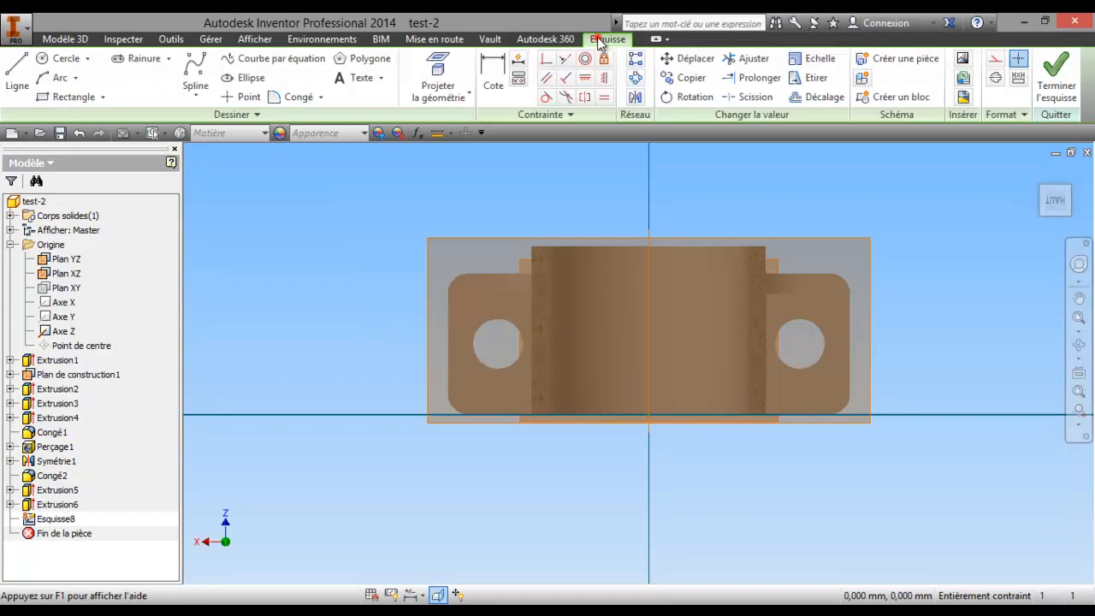
Draw a 1.5 mm line from the cylinder's centreline along its far end and a perpendicular line to the opposite end
left_click(17, 75)
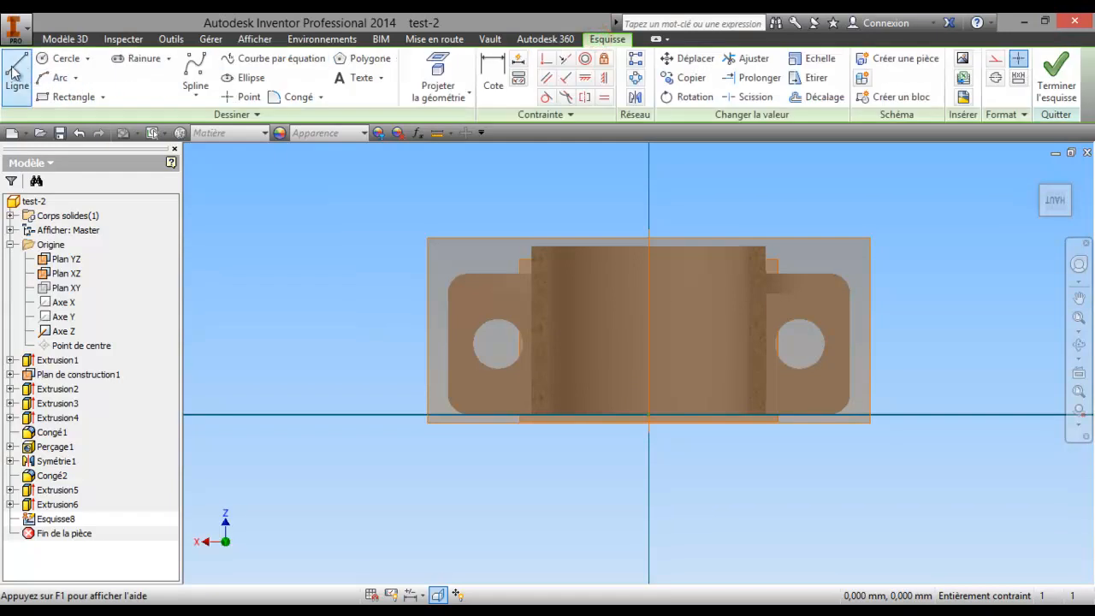
left_click(648, 246)
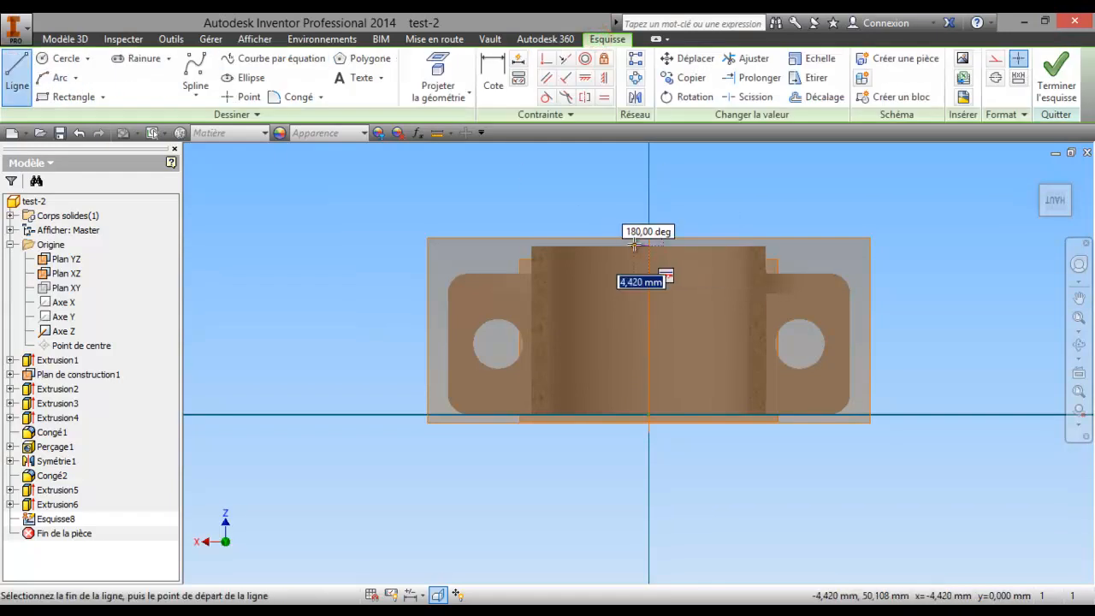
type("1,5")
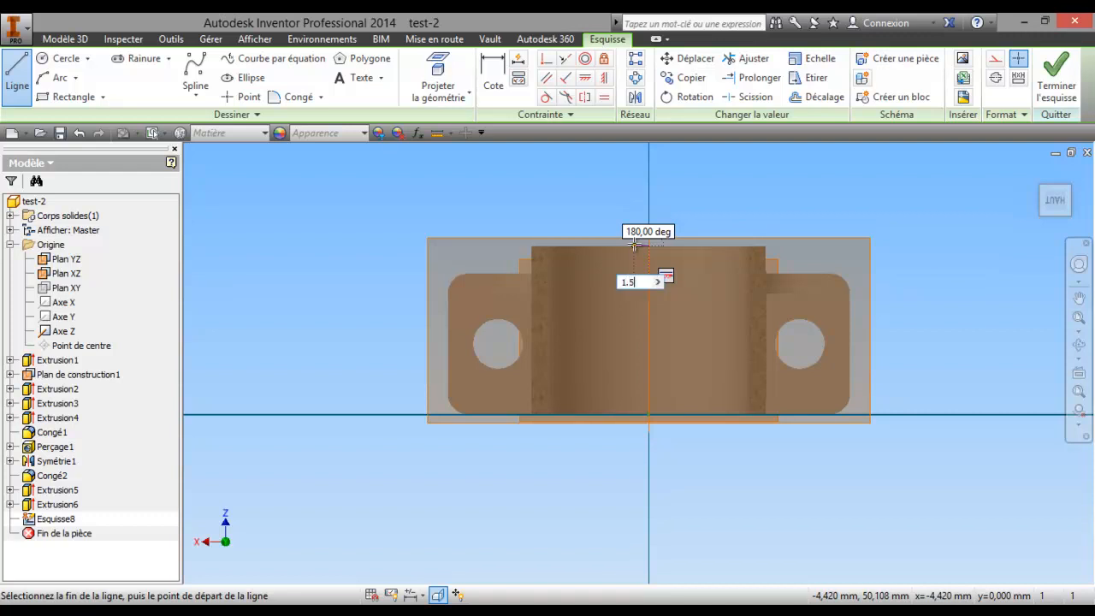
key("Return")
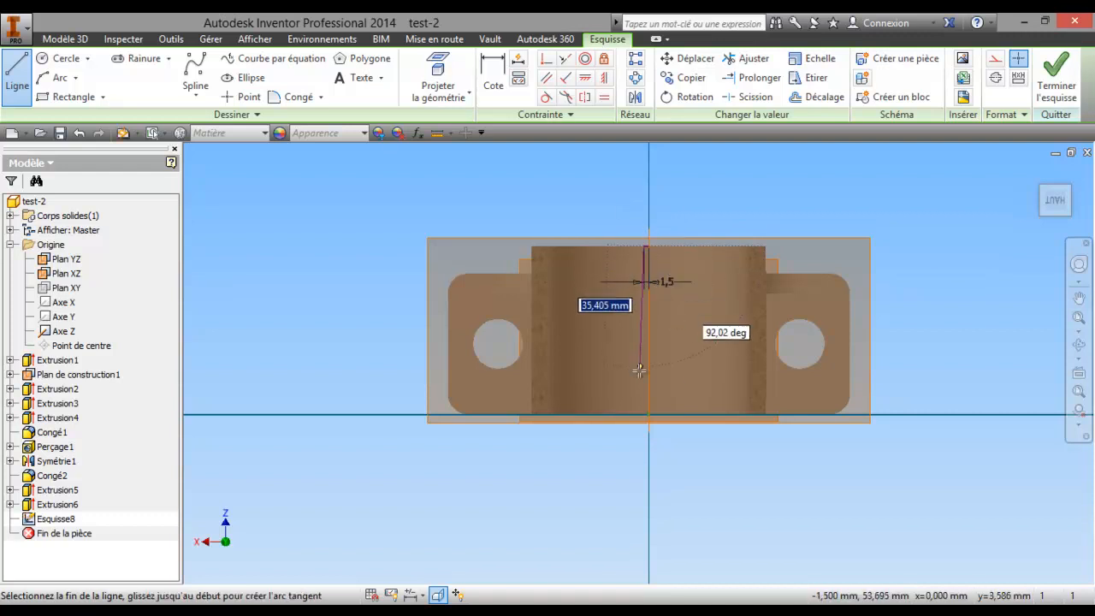
left_click(646, 415)
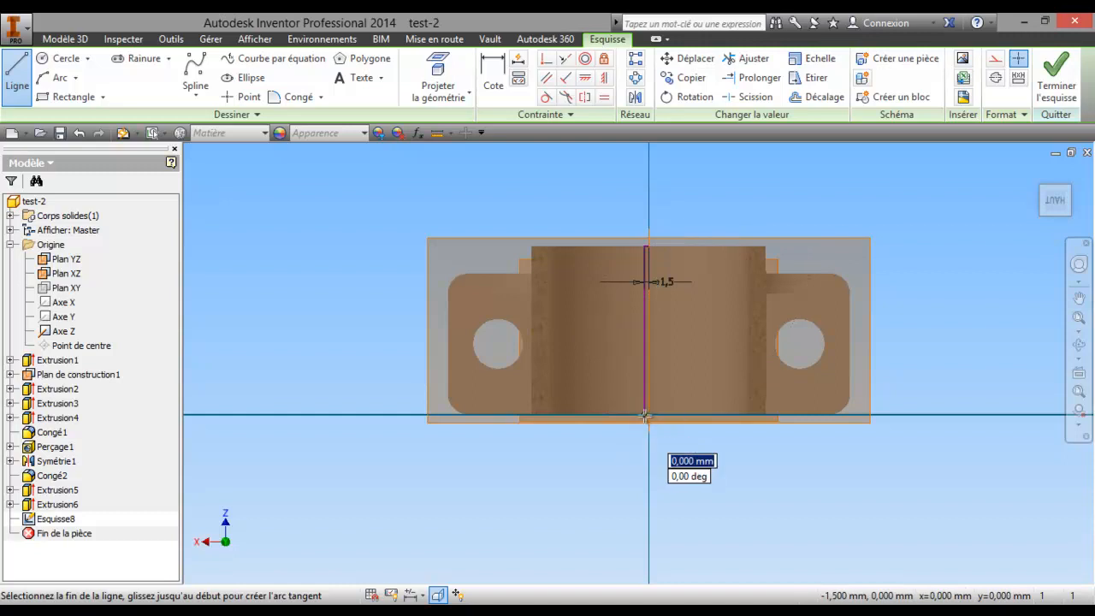
Complete the slot rectangle with a 3 mm end line and a parallel line back to the cylinder's far end, and finish the sketch
left_click(645, 416)
left_click(646, 416)
type("3")
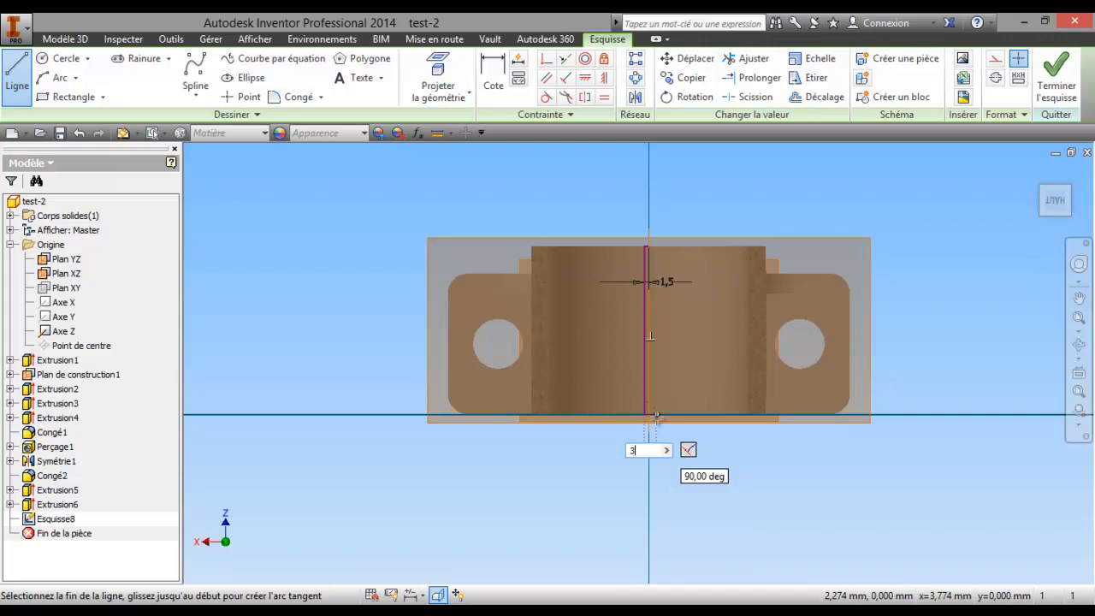
key("Return")
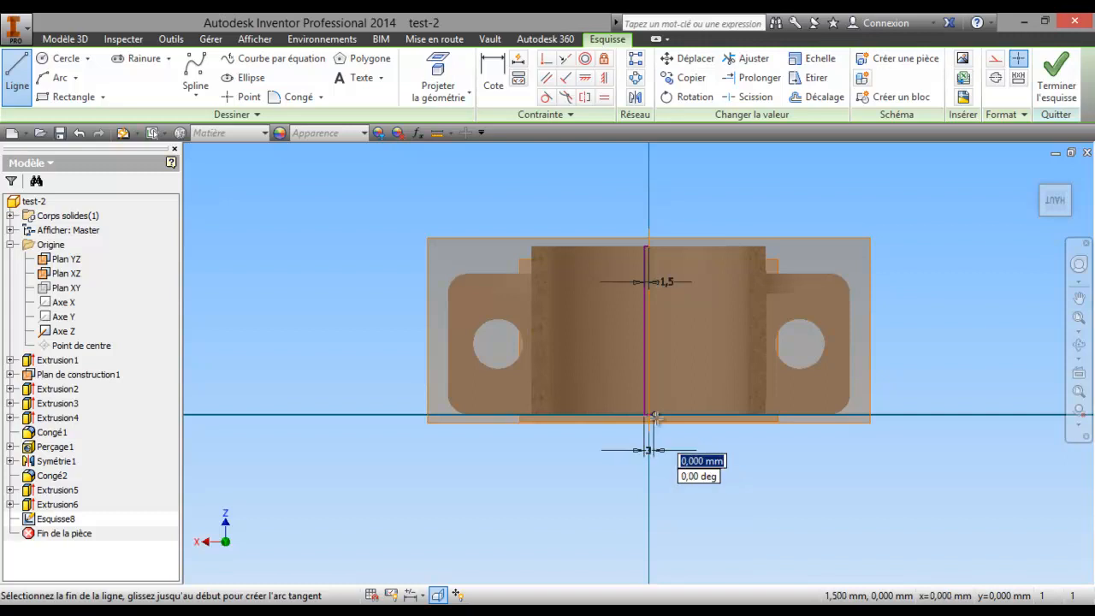
left_click(654, 245)
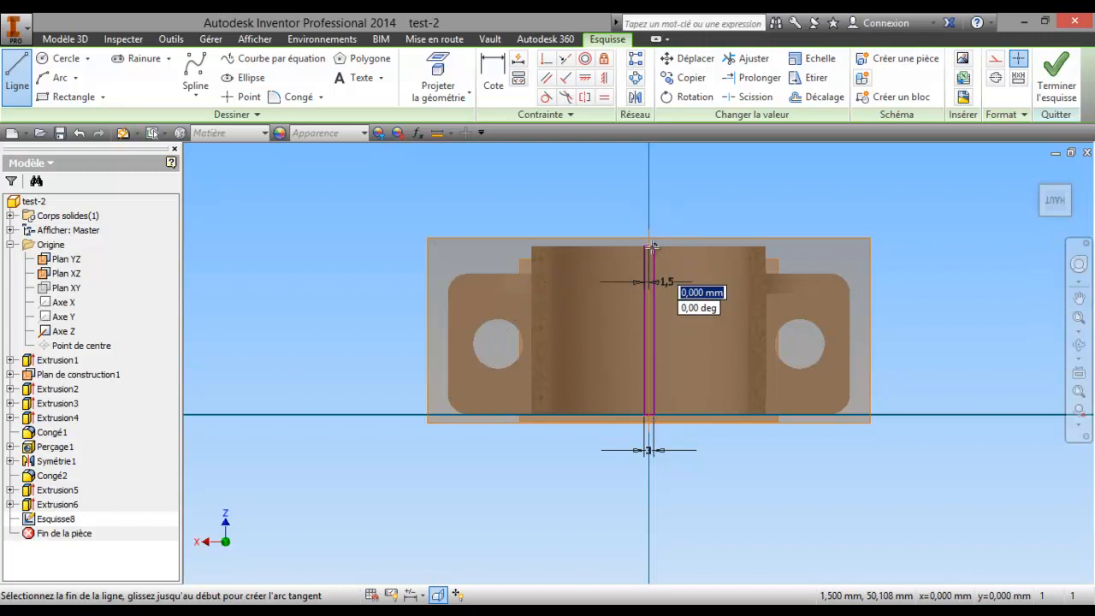
key("Escape")
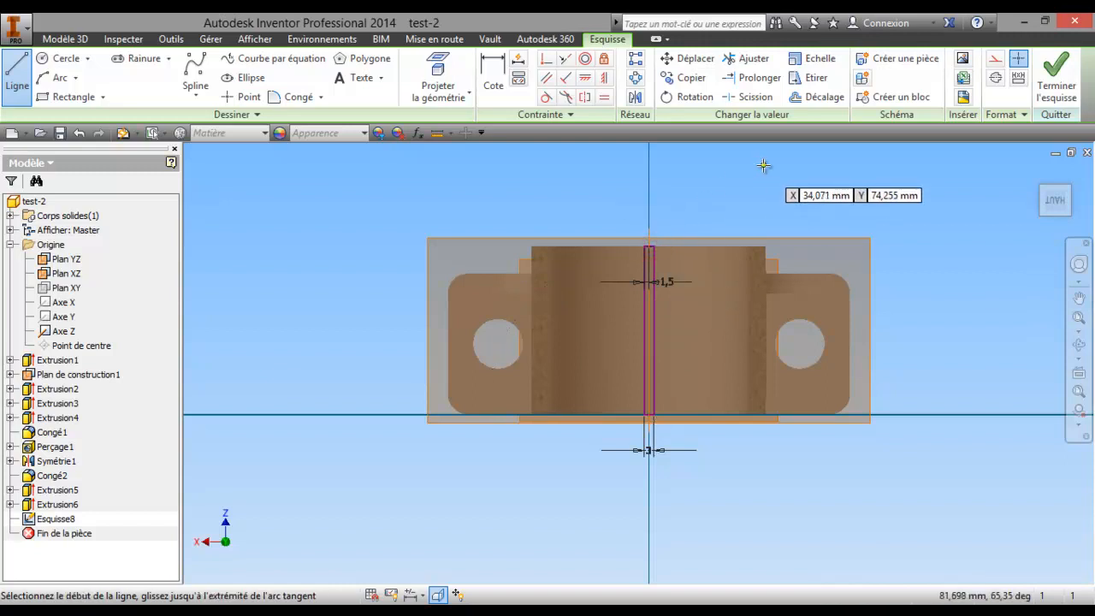
left_click(1057, 86)
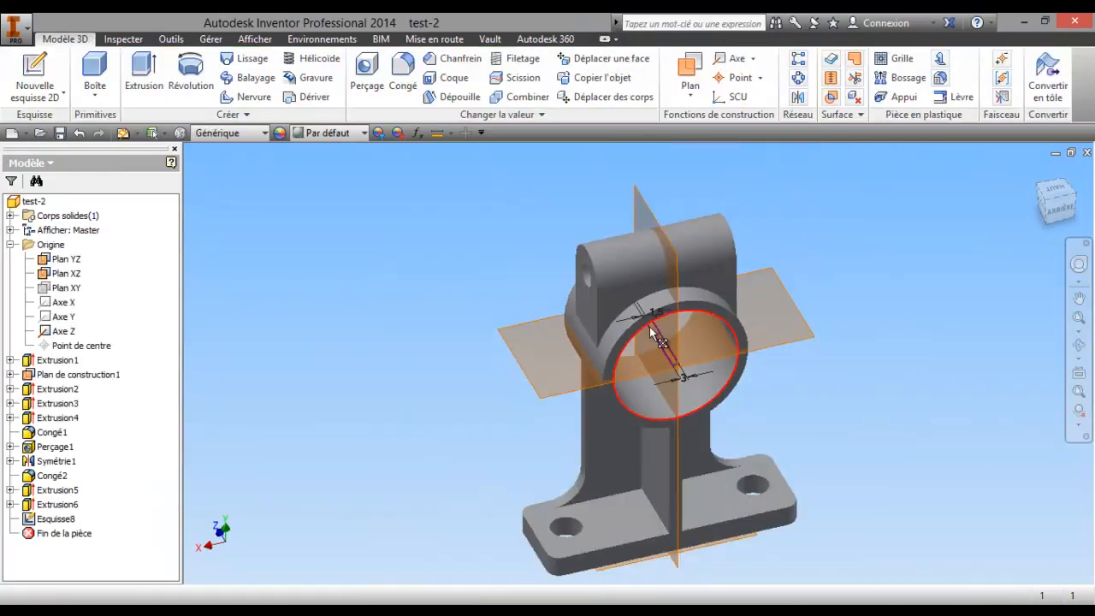
Extrude the 3 mm wide slot profile upward 120.25 mm as a cut through the cylinder wall and upper lug
left_click(144, 73)
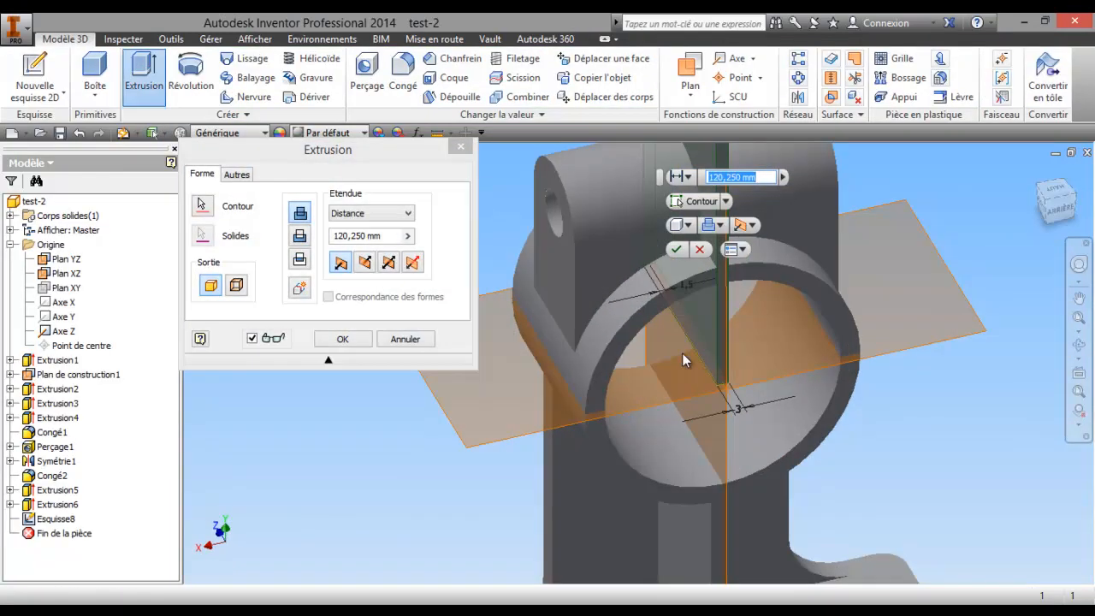
left_click(303, 239)
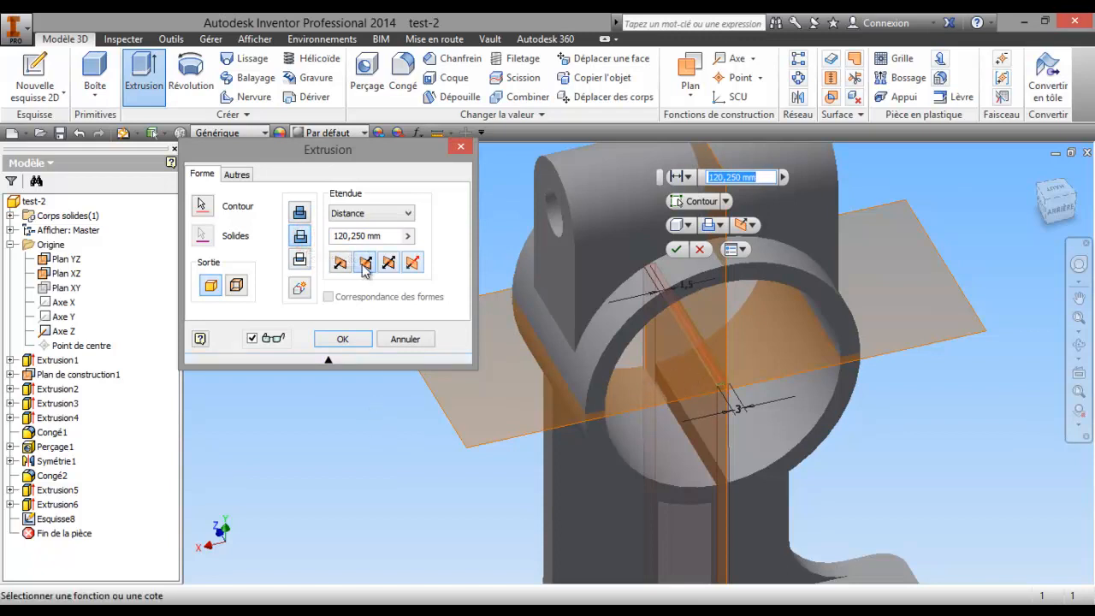
left_click(344, 266)
scroll(371, 415, "up", 3)
middle_click_drag(369, 417, 670, 459)
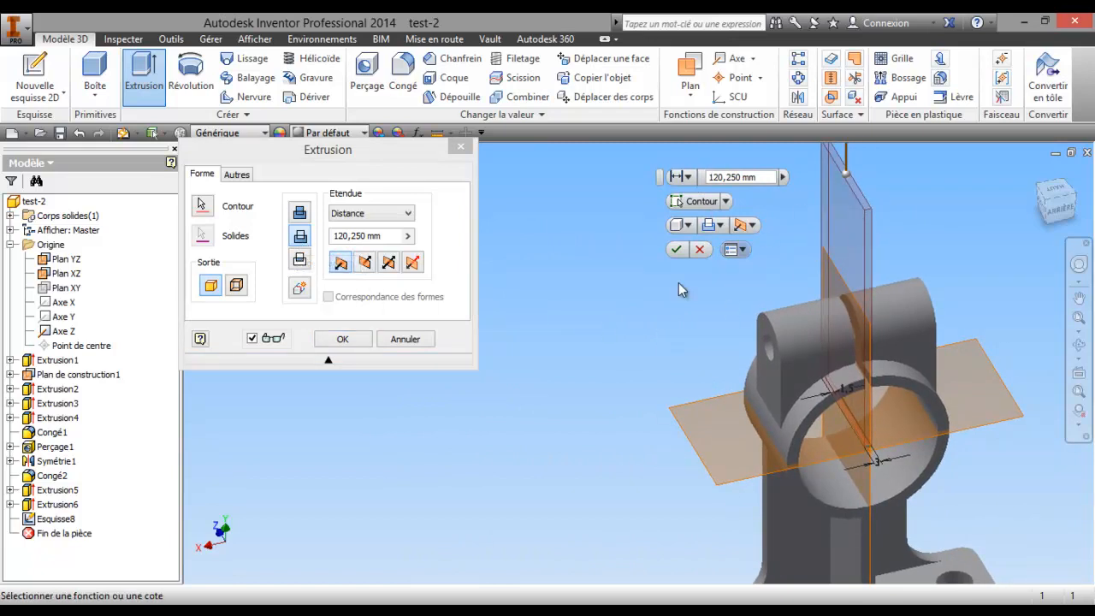
left_click(355, 339)
Examine the slot through the upper lug and cylinder wall from several angles
scroll(547, 299, "up", 3)
middle_click_drag(607, 374, 593, 376)
middle_click_drag(666, 376, 701, 359, "shift")
scroll(693, 342, "down", 5)
scroll(695, 342, "up", 3)
scroll(670, 354, "up", 1)
left_click_drag(0, 81, 309, 84)
mouse_move(736, 318)
middle_mouse_down()
mouse_move(786, 329)
mouse_move(837, 318)
middle_mouse_up()
mouse_move(824, 339)
left_mouse_down()
mouse_move(616, 349)
mouse_move(334, 405)
left_mouse_up()
left_click_drag(618, 300, 470, 313)
middle_click_drag(496, 321, 778, 446)
left_click_drag(777, 357, 807, 379)
middle_click_drag(718, 370, 851, 399)
left_click_drag(745, 305, 839, 332)
middle_click_drag(837, 332, 964, 355)
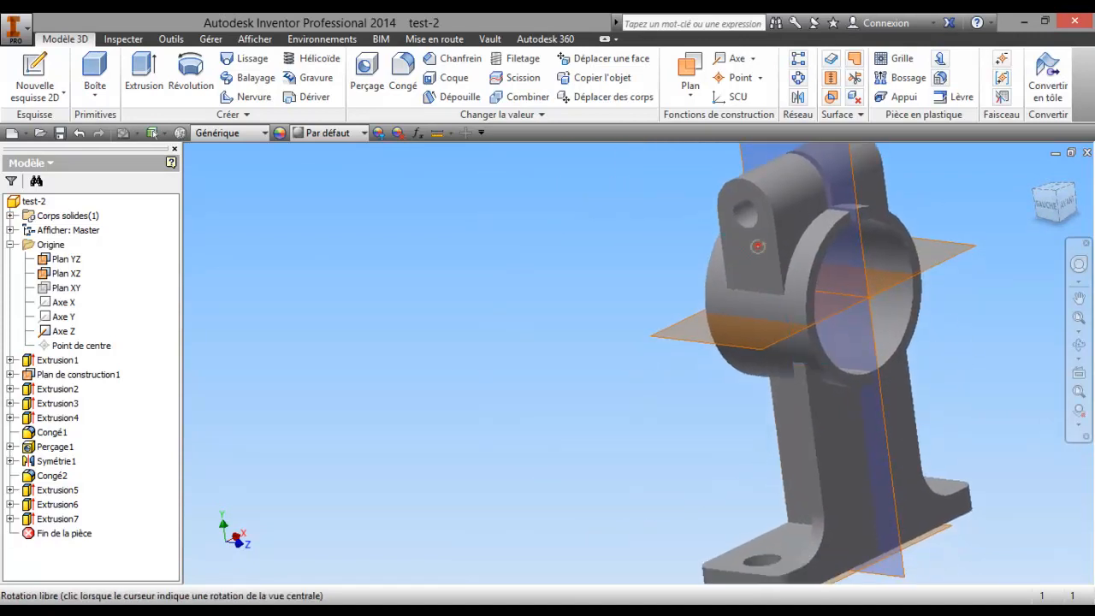
left_click_drag(758, 247, 768, 259)
middle_click_drag(700, 317, 736, 296)
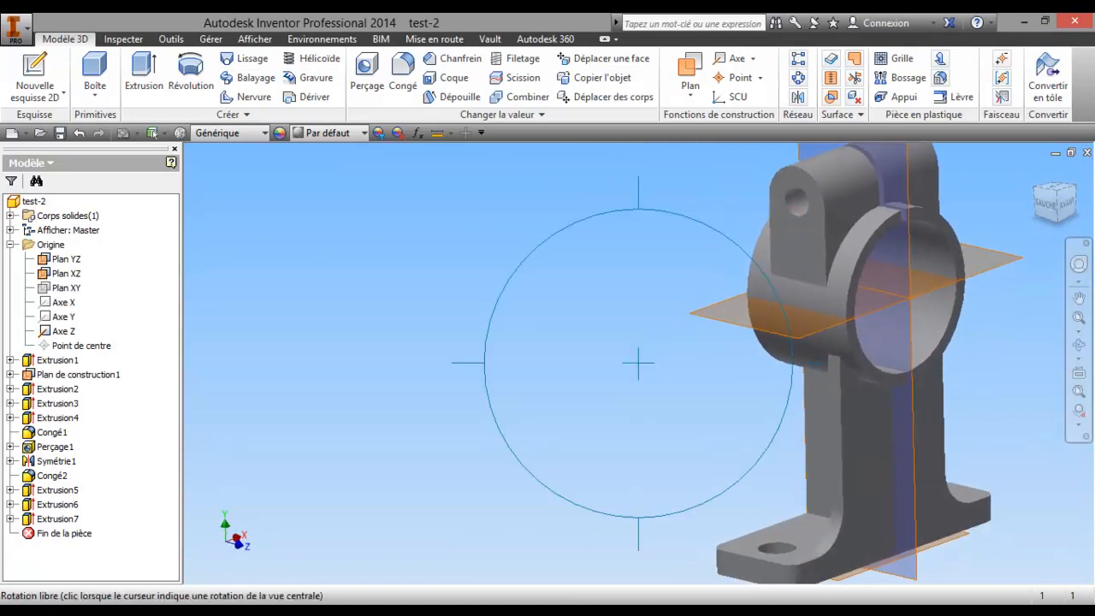
Mark the 20 mm dimension near the rib's foot in the exercice-2 drawing in Paint, and return to Inventor
left_click(329, 610)
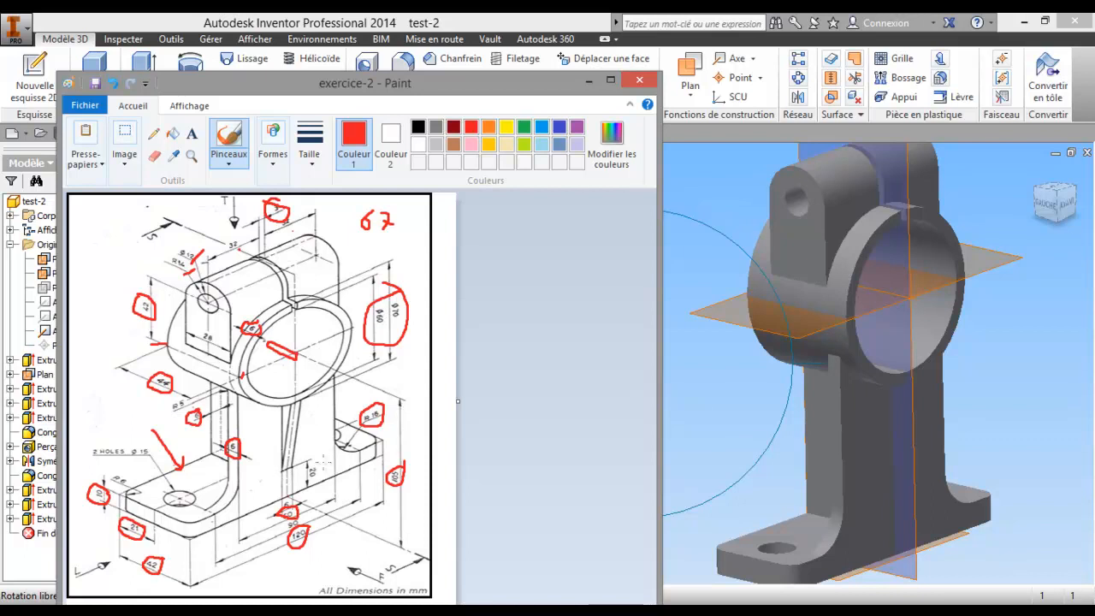
left_click_drag(321, 461, 301, 481)
left_click(589, 80)
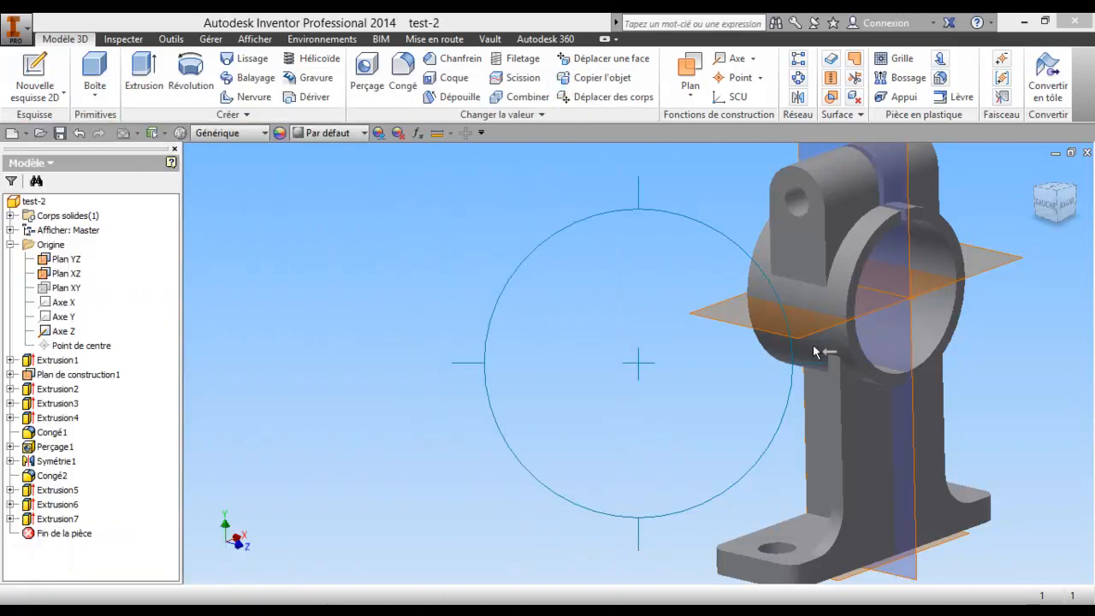
Start a sketch on the upright's front face and draw a horizontal construction line between its two side edges
middle_click_drag(648, 386, 604, 327)
left_click_drag(628, 371, 594, 367)
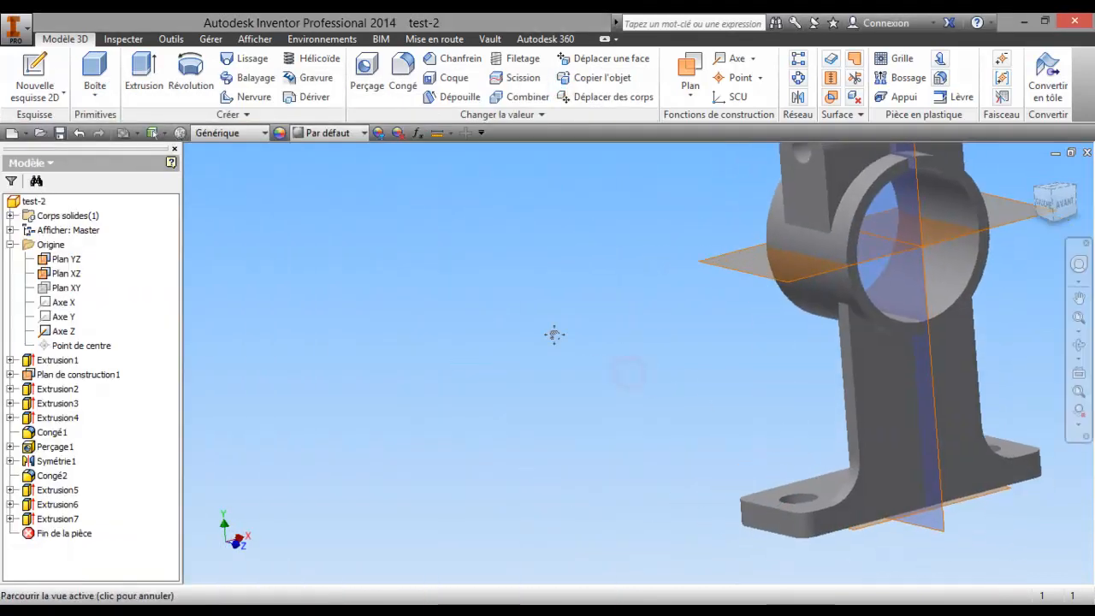
middle_click_drag(594, 367, 484, 328)
right_click(464, 320)
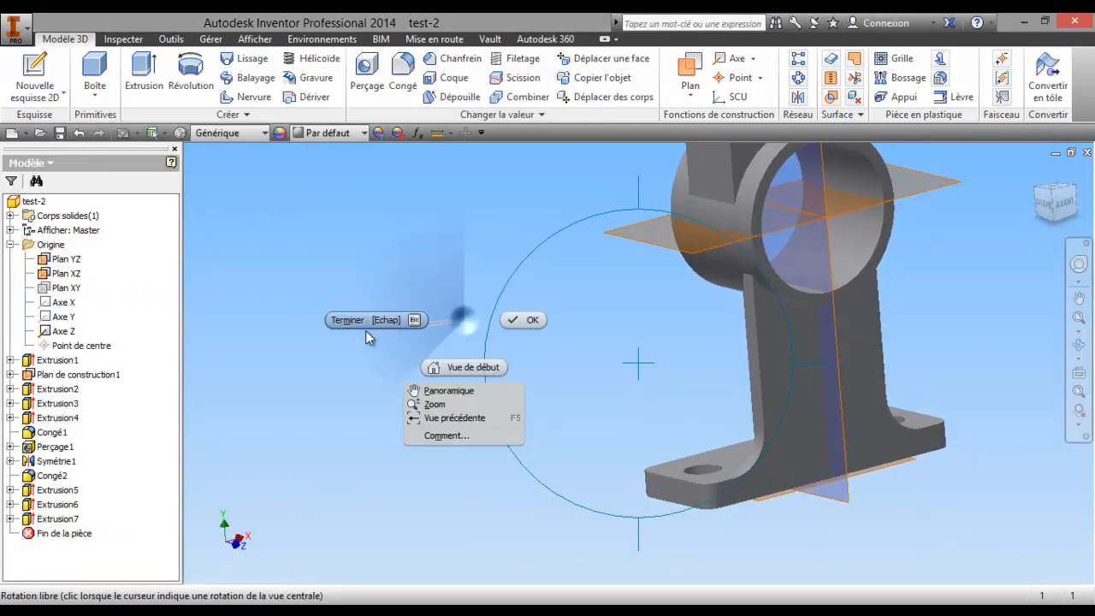
right_click(818, 394)
left_click(812, 439)
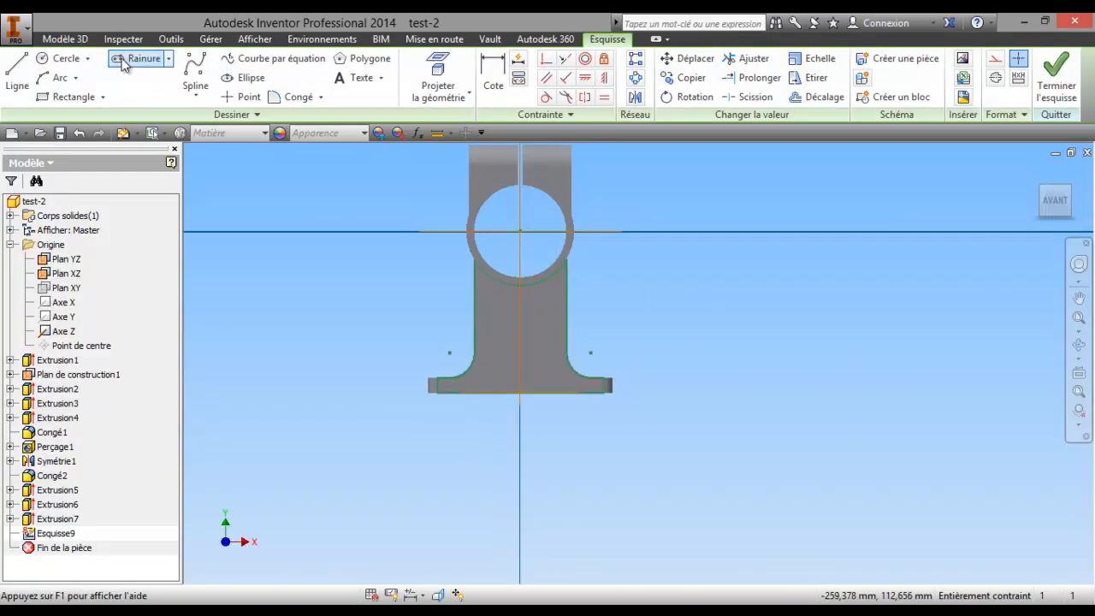
left_click(17, 75)
left_click(995, 60)
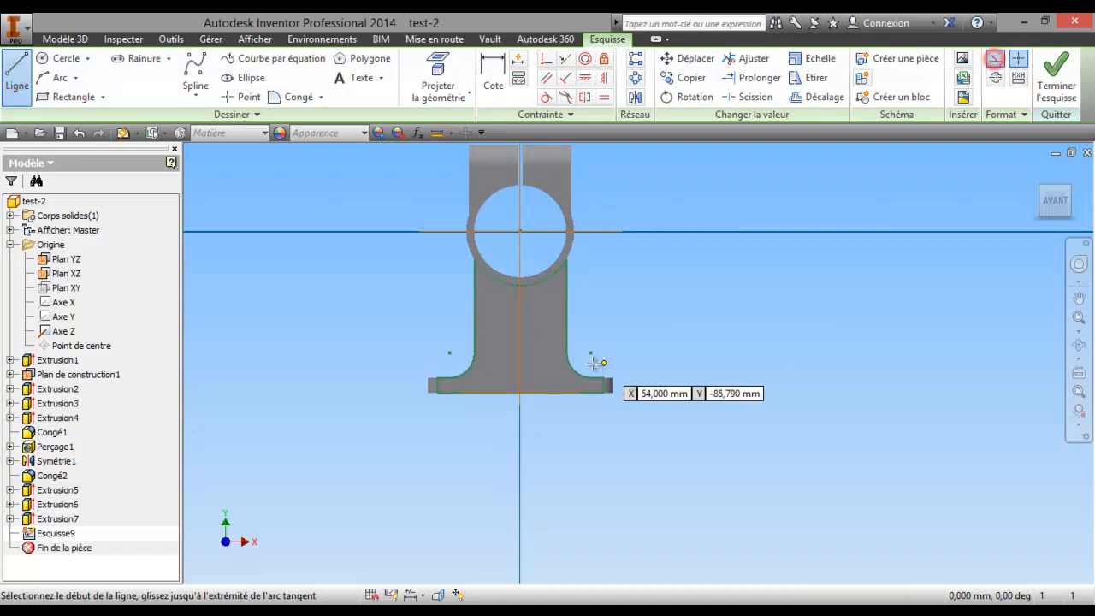
left_click(475, 337)
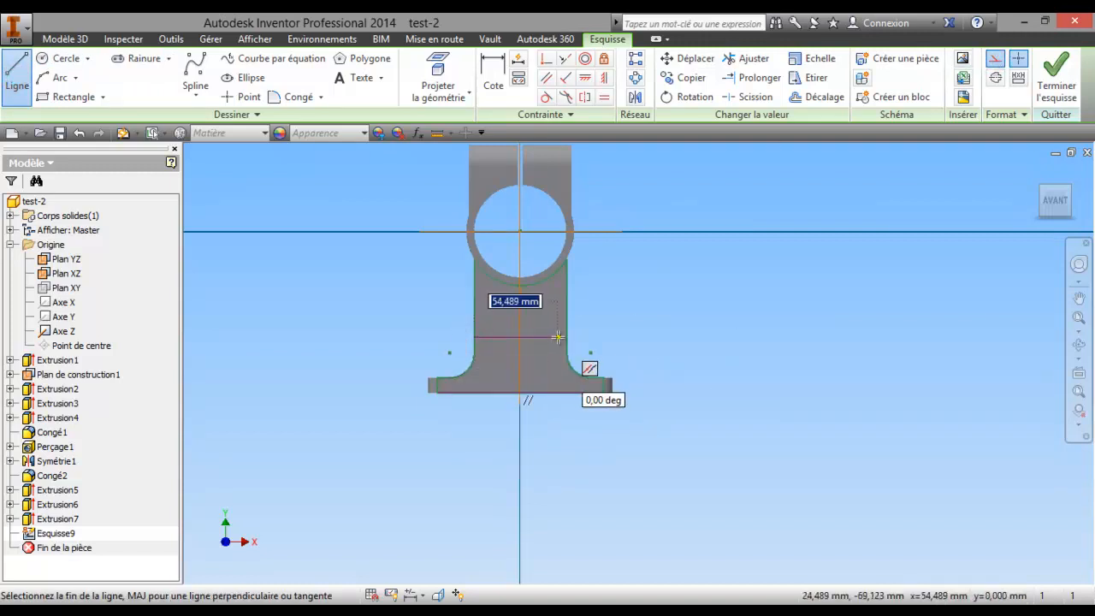
left_click(565, 337)
Dimension the construction line 20 mm above the base's bottom edge and finish the sketch
left_click(493, 75)
left_click(546, 391)
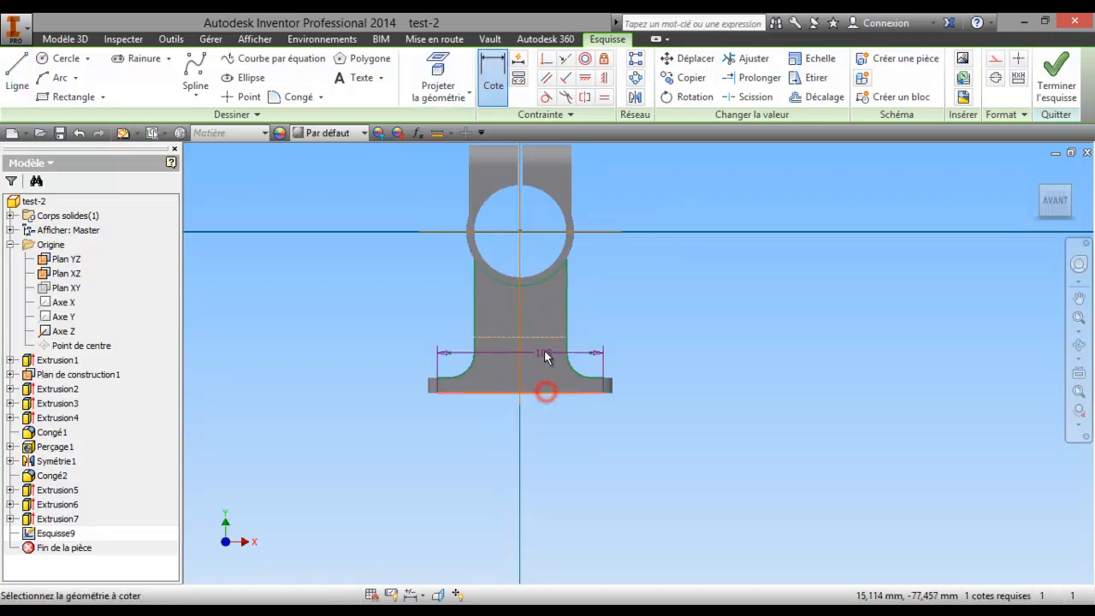
left_click(543, 339)
left_click(677, 366)
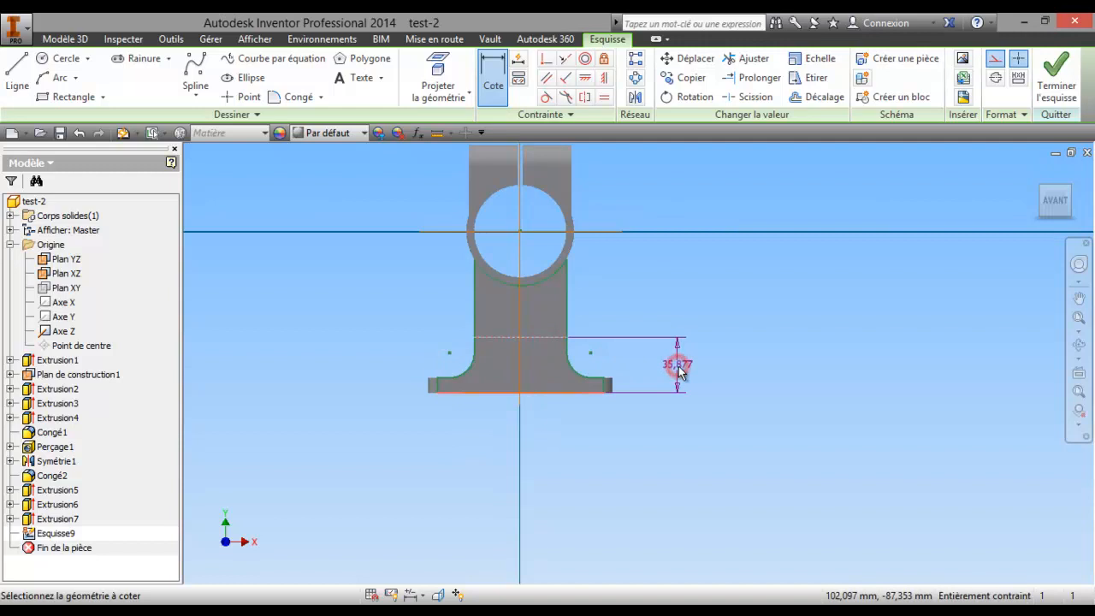
type("20")
key("Return")
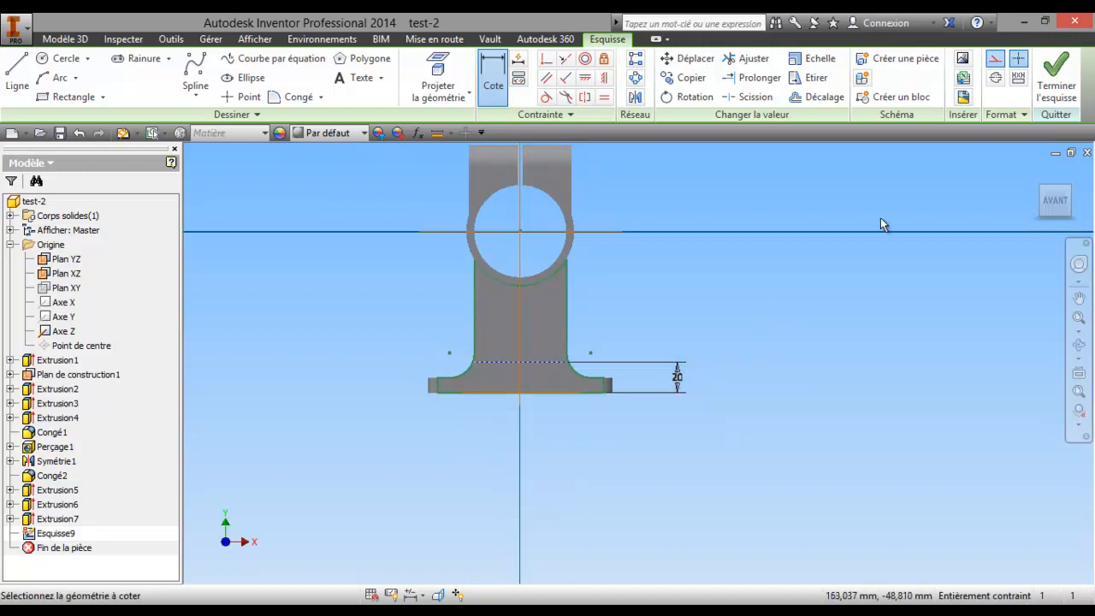
left_click(1055, 79)
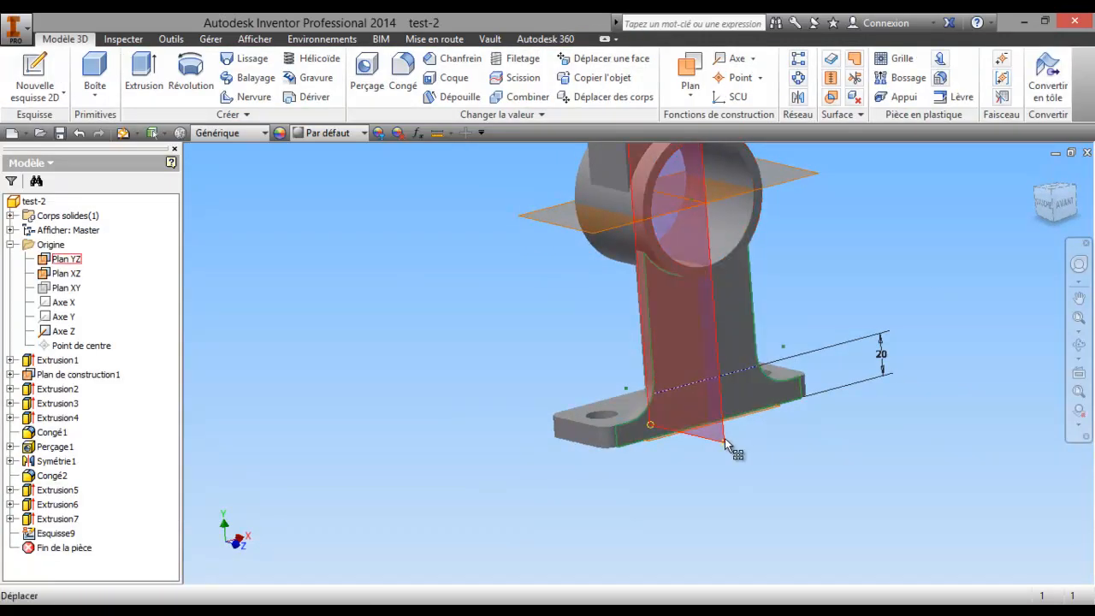
Start a sketch on the YZ plane and project the 20 mm construction line and the cylinder's front edge into it
scroll(746, 479, "up", 1)
middle_click_drag(744, 477, 752, 512)
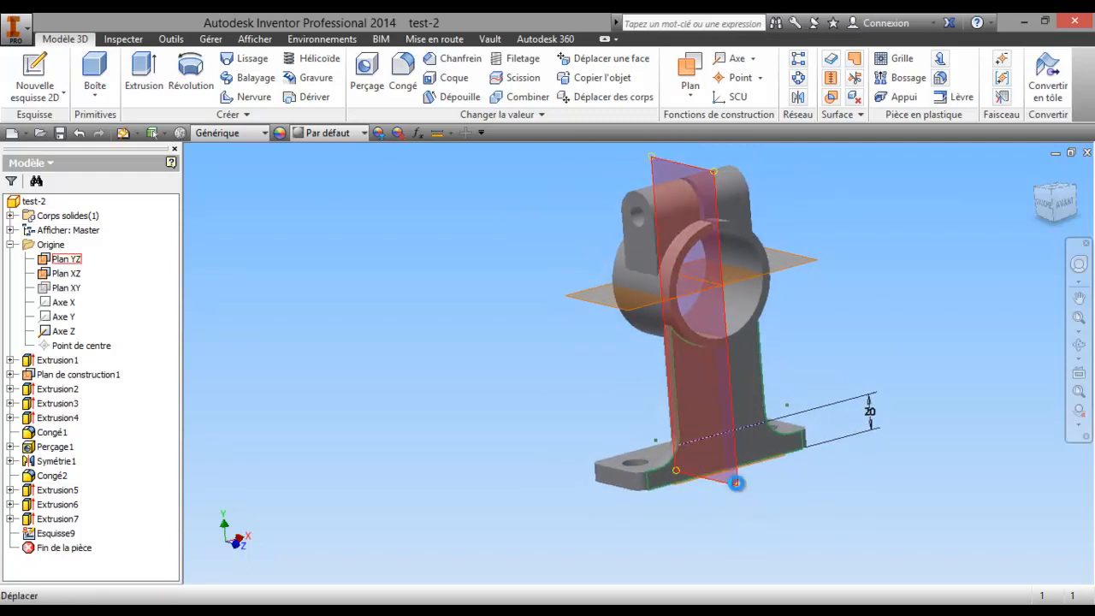
right_click(736, 482)
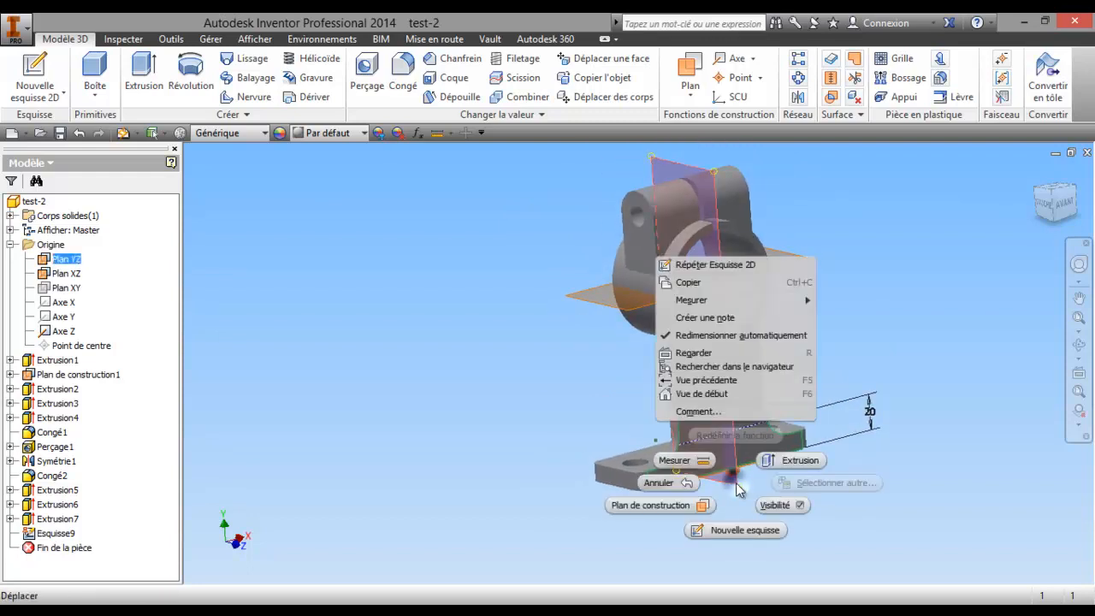
left_click(755, 531)
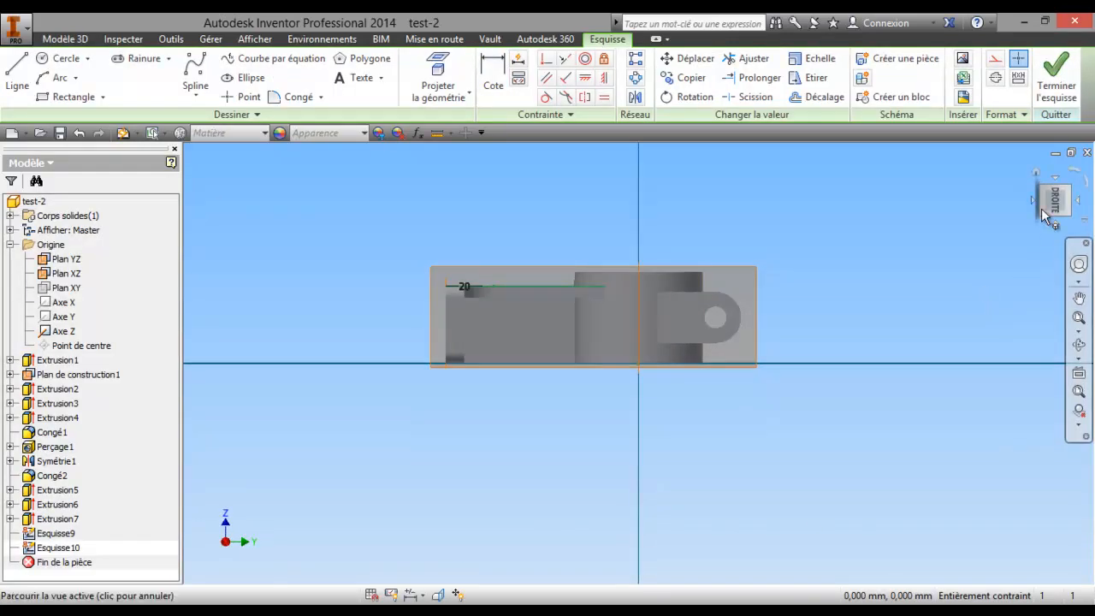
left_click(1069, 174)
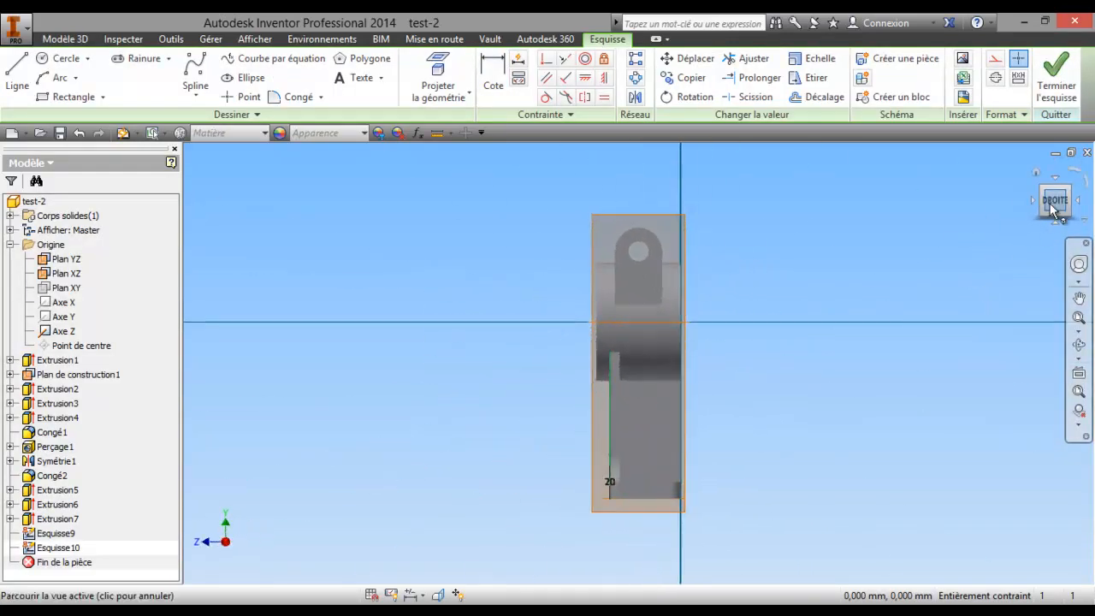
left_click(1044, 201)
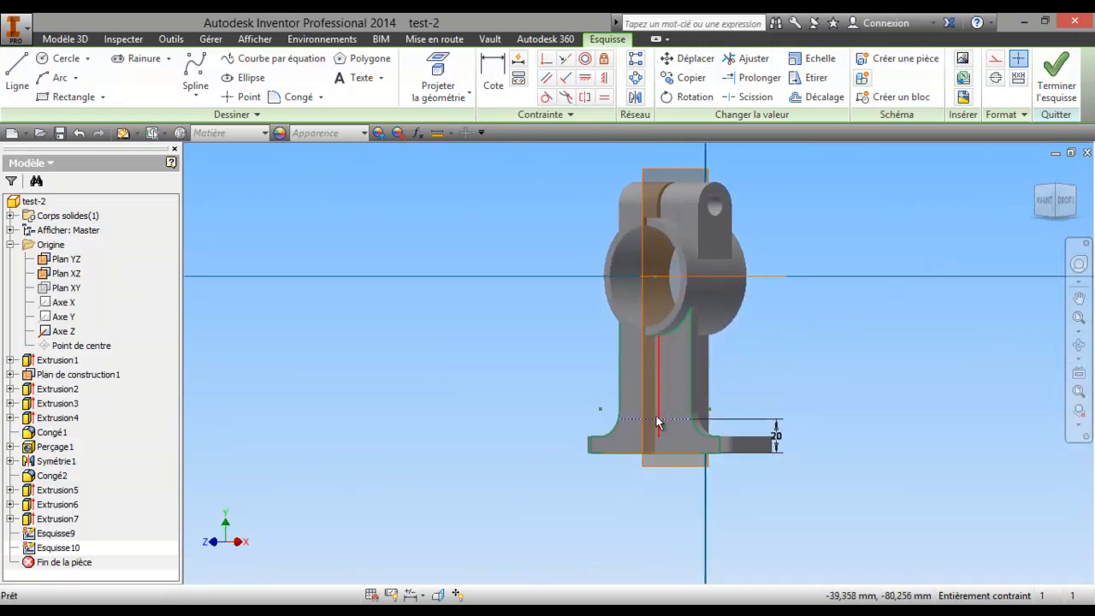
scroll(649, 392, "up", 3)
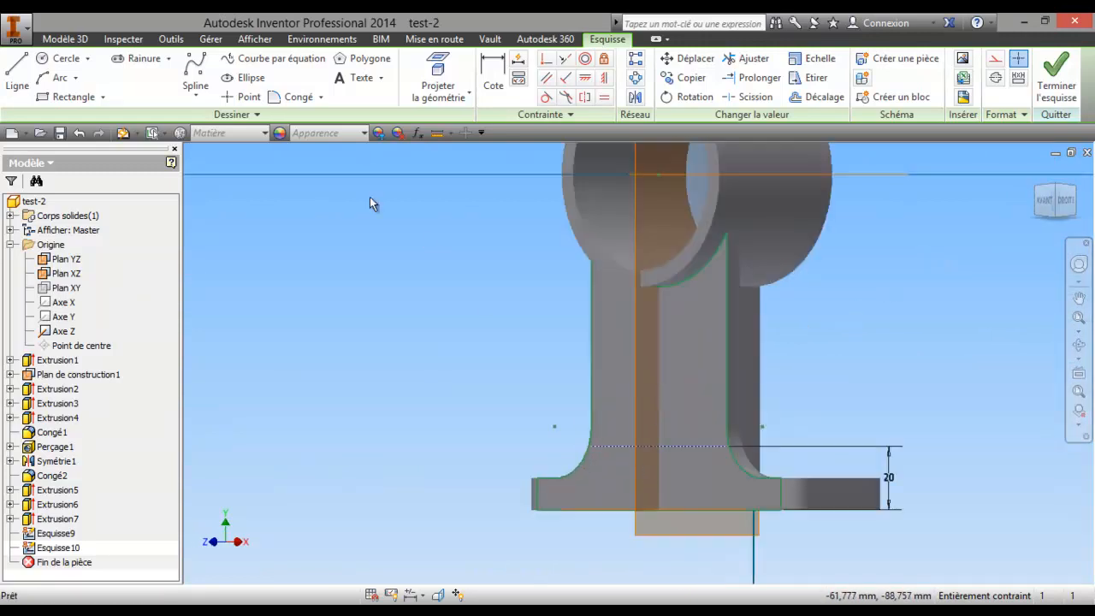
left_click(438, 77)
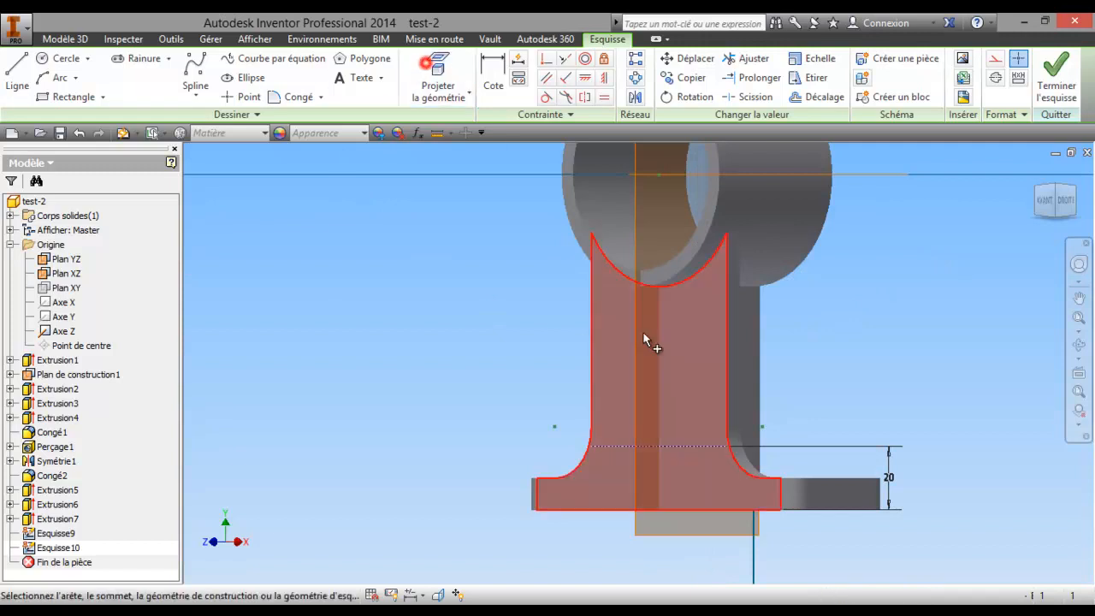
left_click(647, 445)
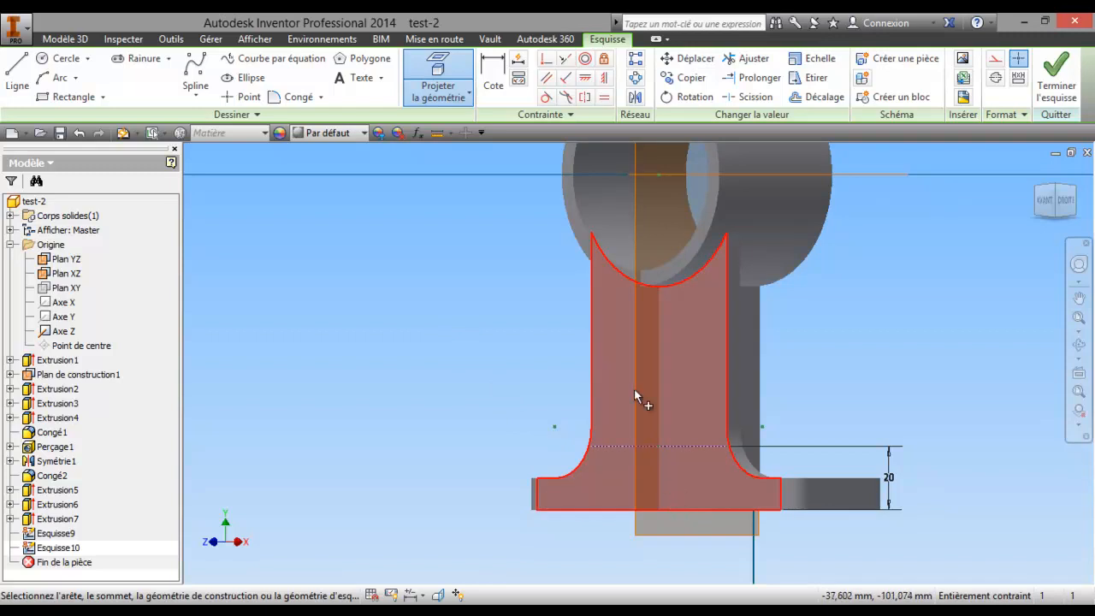
left_click(636, 339)
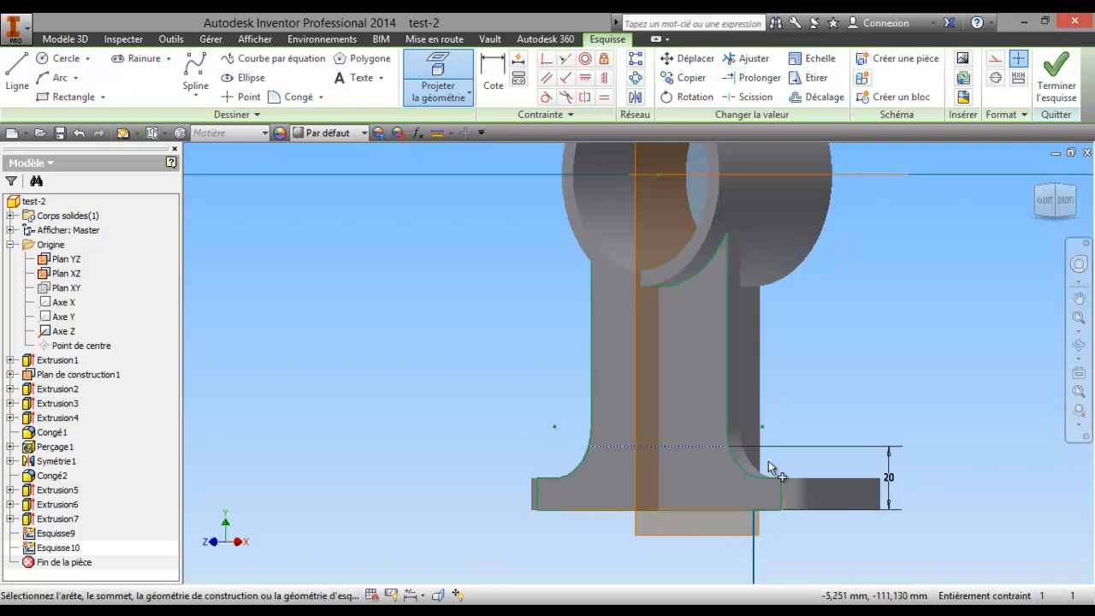
left_click(647, 286)
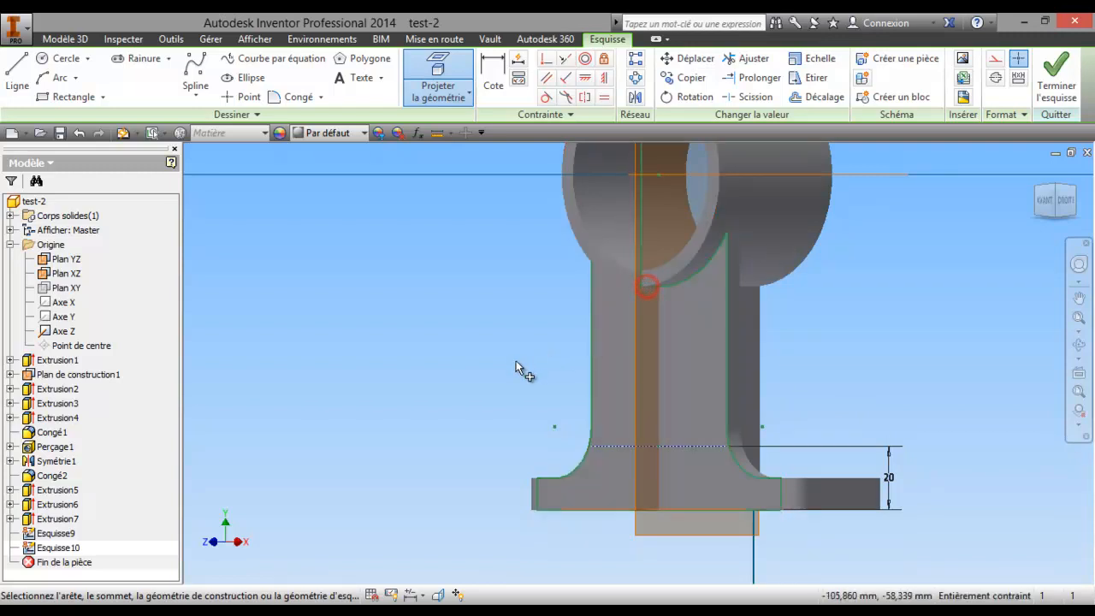
Draw a closed triangular rib profile from the cylinder's lower front edge to the construction line, with an 8 mm top side, and finish the sketch
left_click(17, 72)
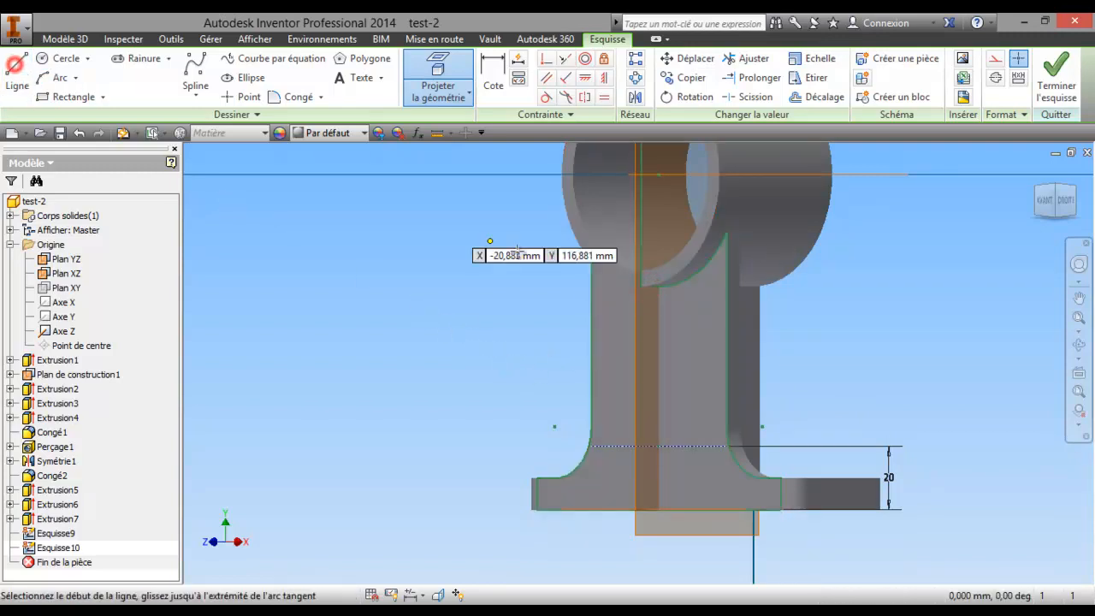
left_click(642, 285)
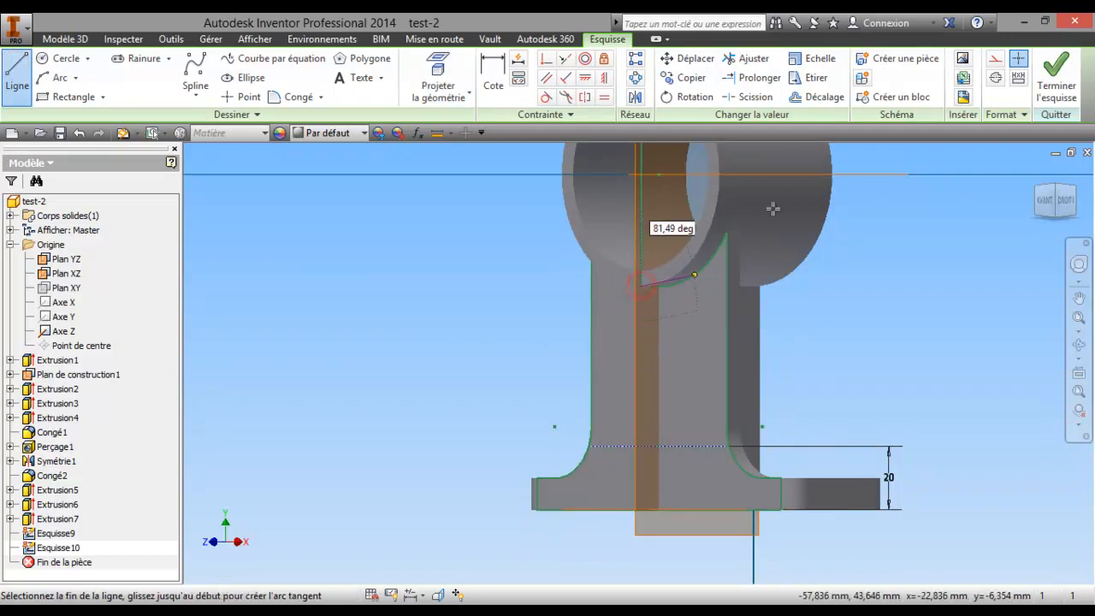
left_click(657, 445)
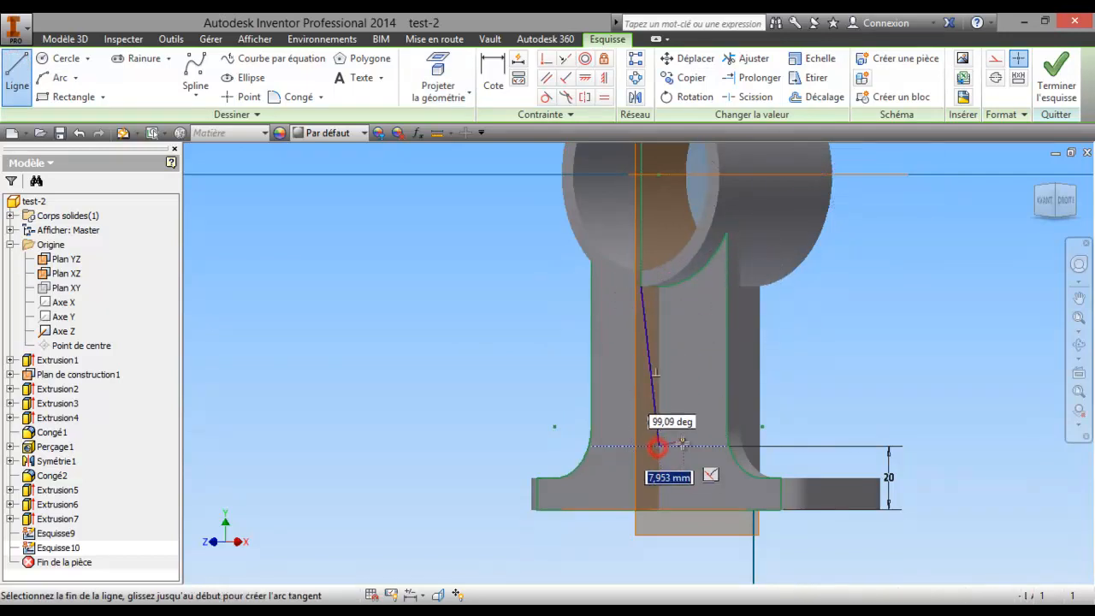
left_click(657, 289)
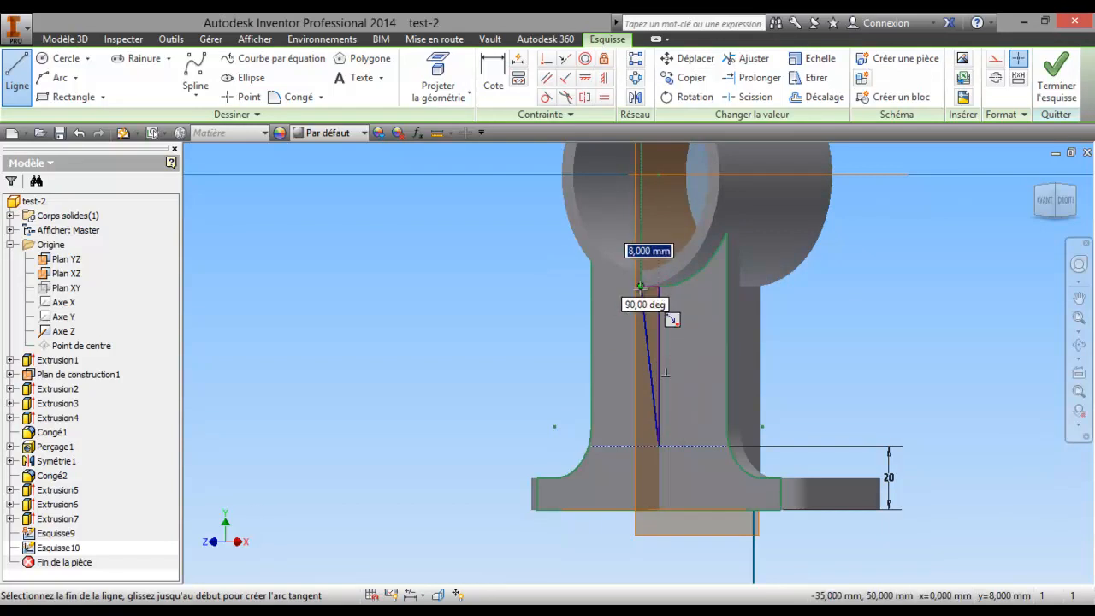
left_click(643, 288)
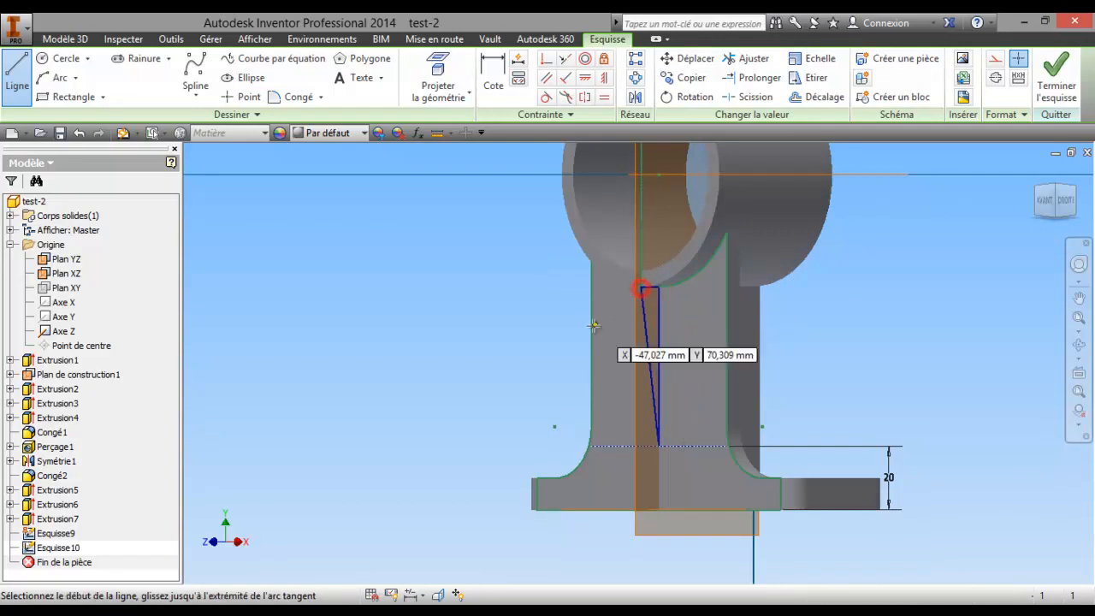
left_click(1079, 344)
left_click_drag(777, 345, 694, 376)
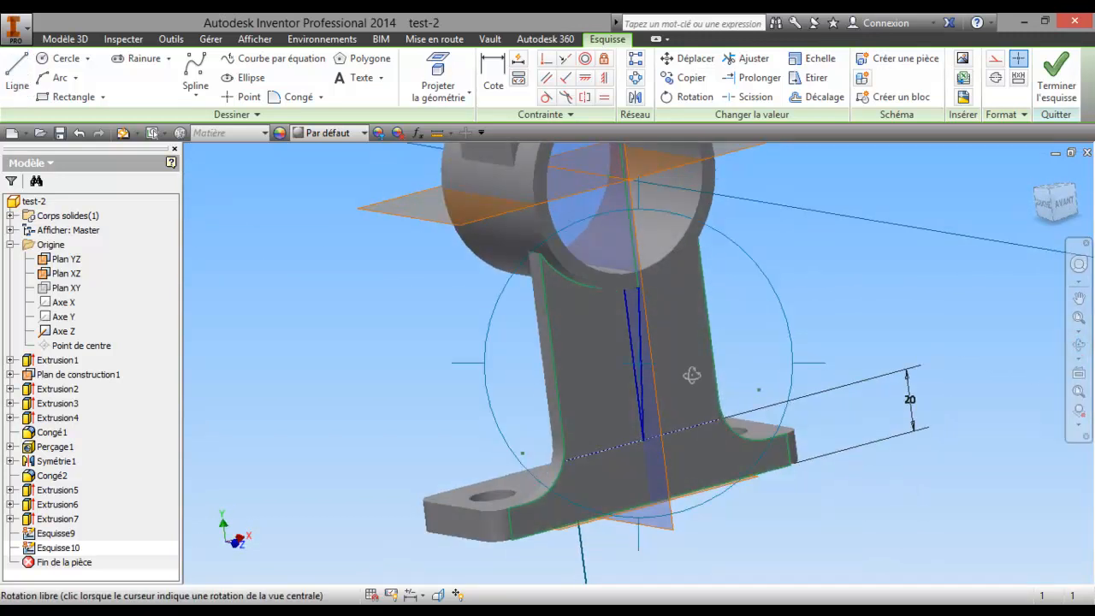
right_click(689, 372)
left_click(592, 381)
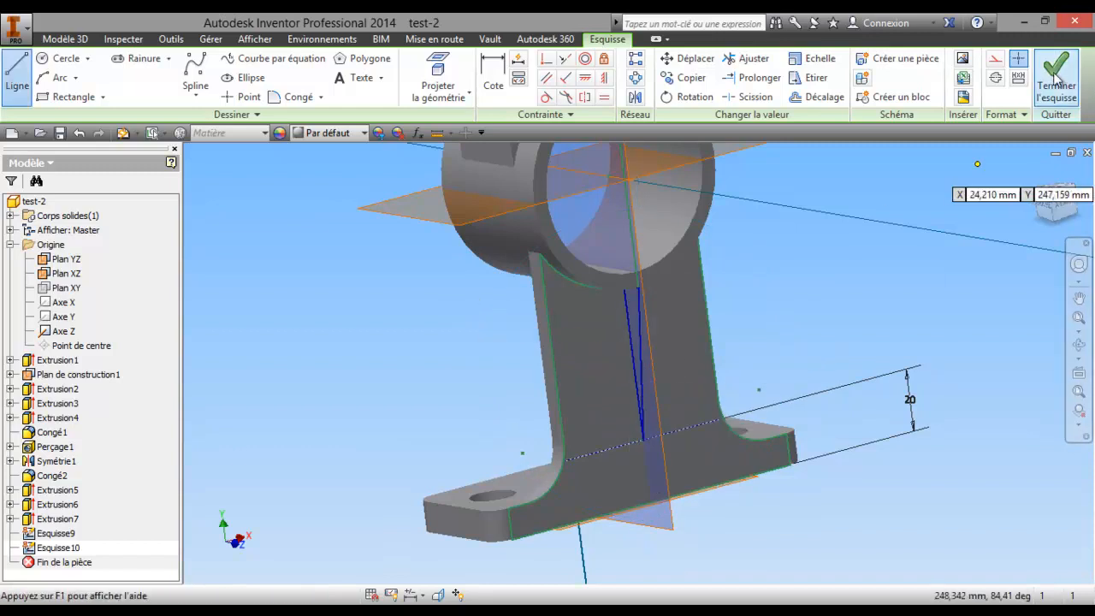
left_click(1056, 86)
Extrude the triangular rib profile 6 mm symmetrically about the sketch plane, joined to the bracket
left_click(154, 69)
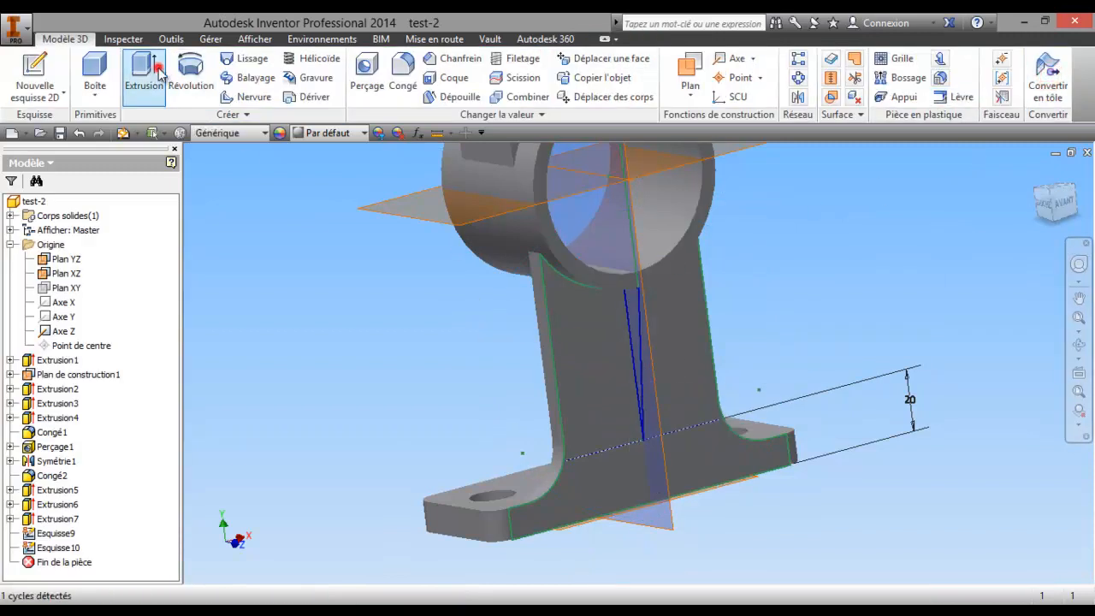
left_click(389, 263)
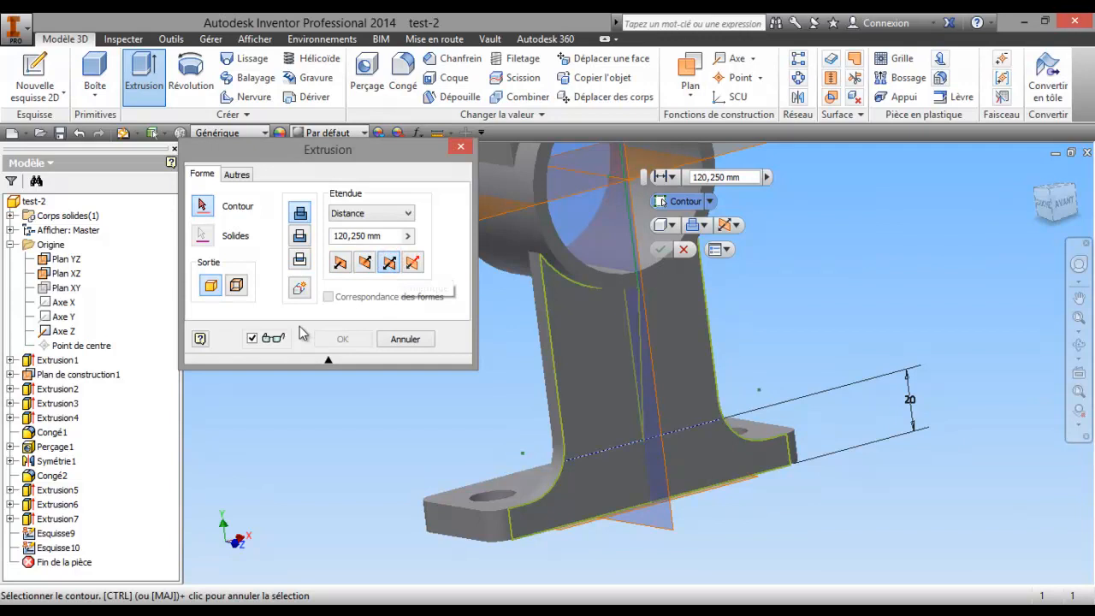
left_click(637, 318)
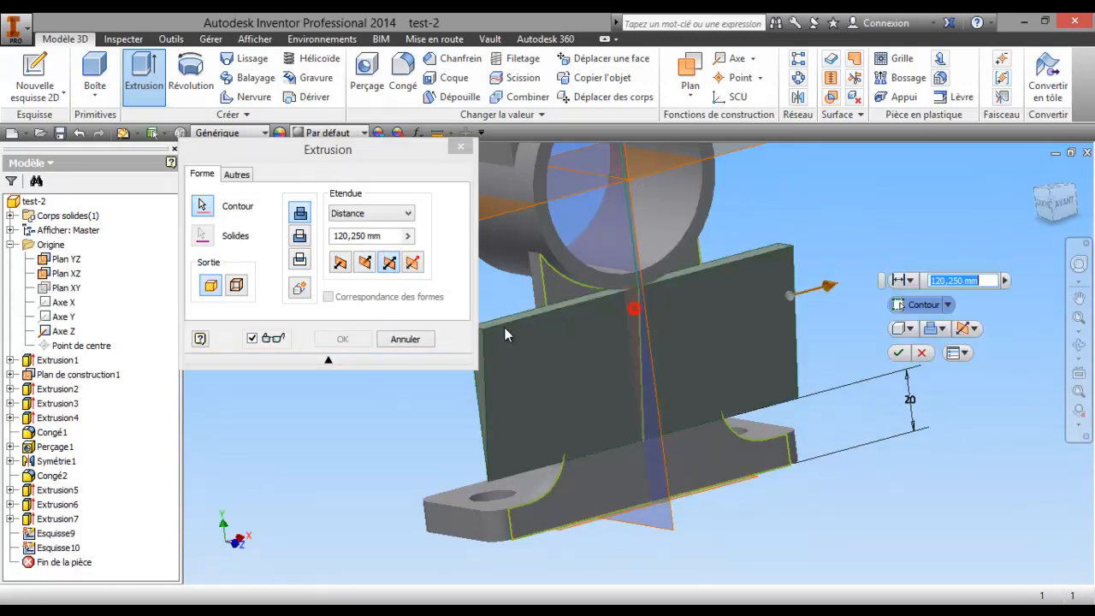
left_click(386, 236)
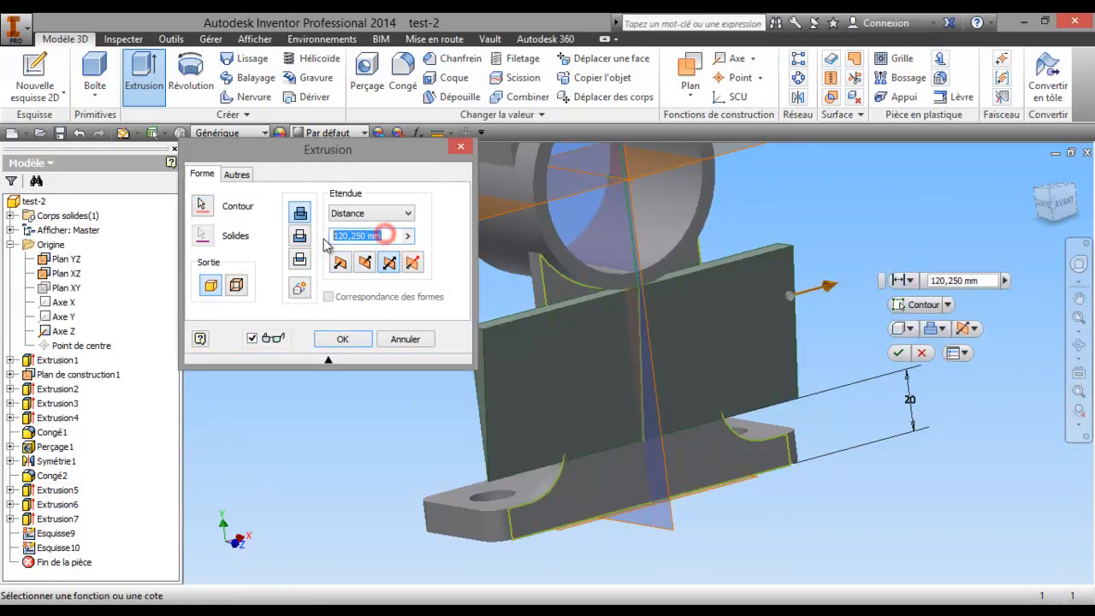
type("6")
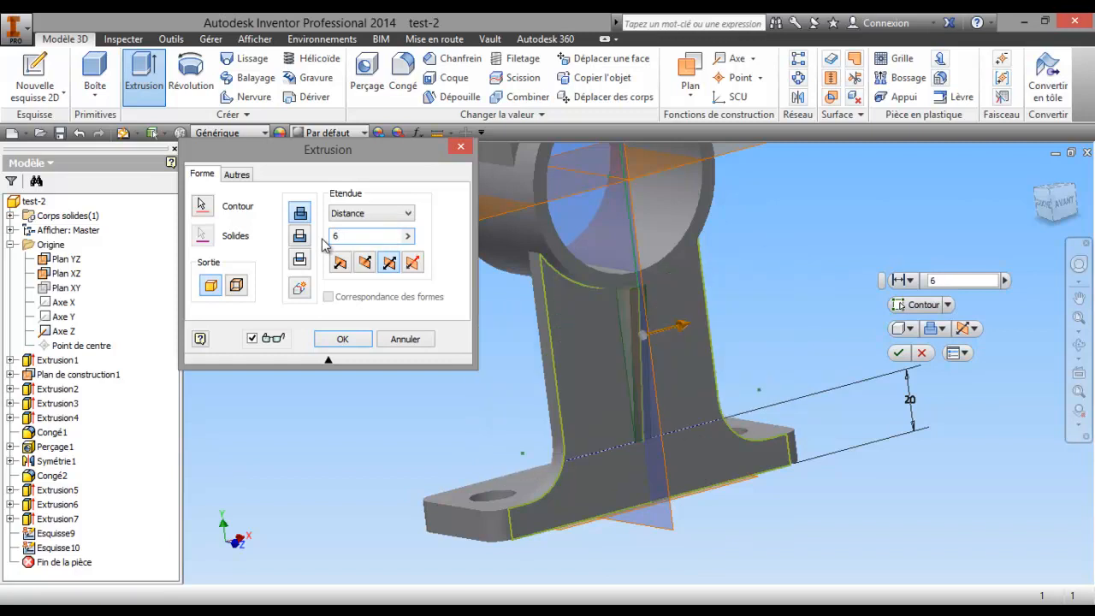
left_click(347, 339)
Examine the new triangular rib under the cylinder from the side of the bracket
key("F4")
left_click_drag(616, 318, 727, 289)
middle_click_drag(668, 357, 788, 343)
left_click_drag(787, 343, 736, 337)
right_click(559, 332)
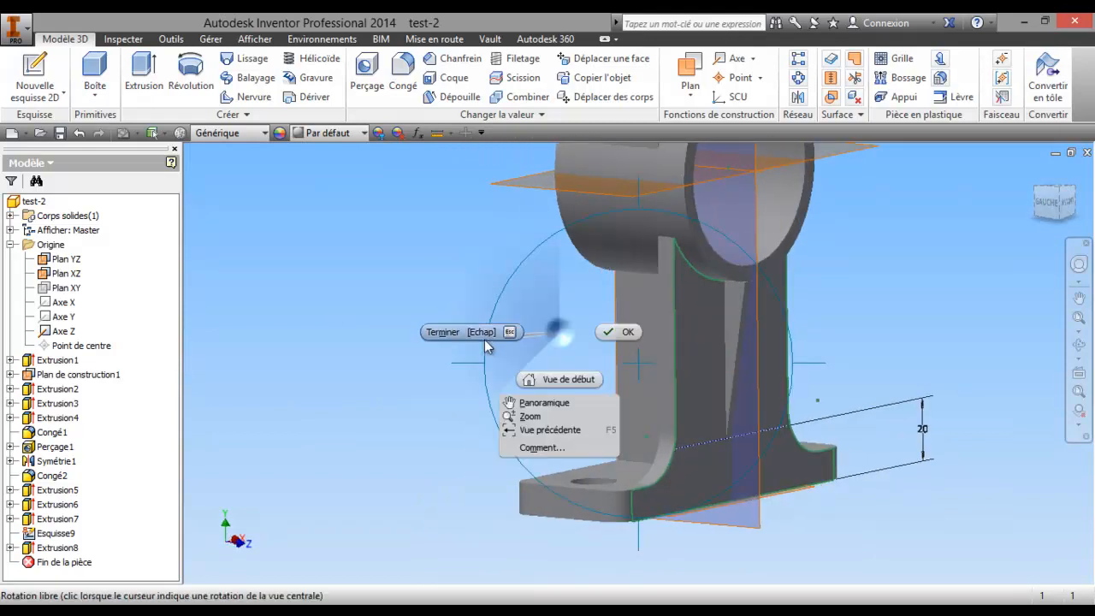
left_click(469, 333)
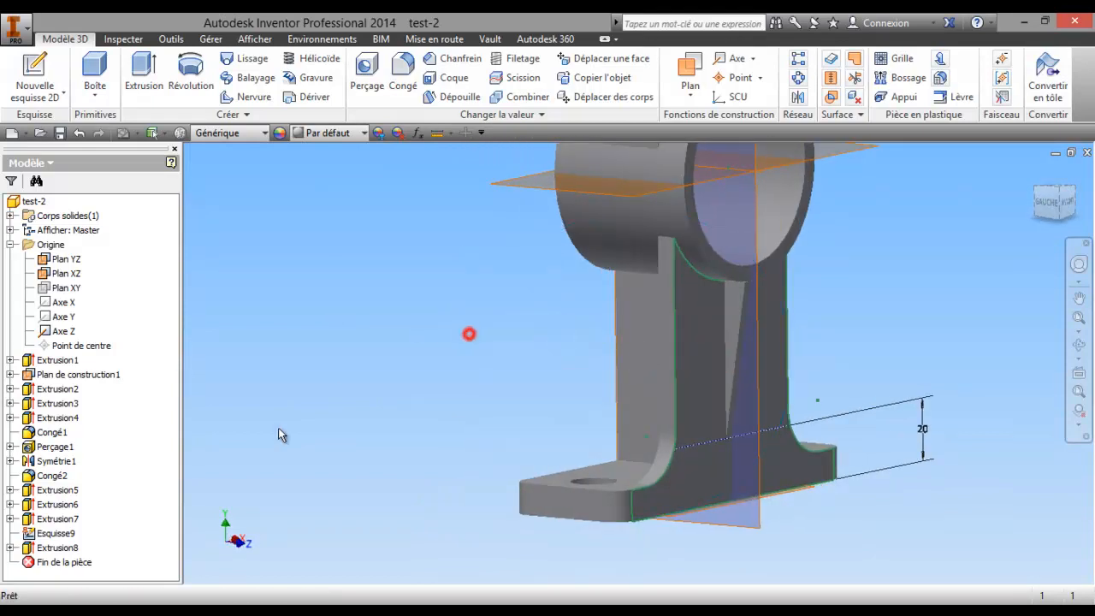
Try to delete the helper sketch with the 20 mm dimension while keeping its dependent features, and undo the deletion
right_click(57, 534)
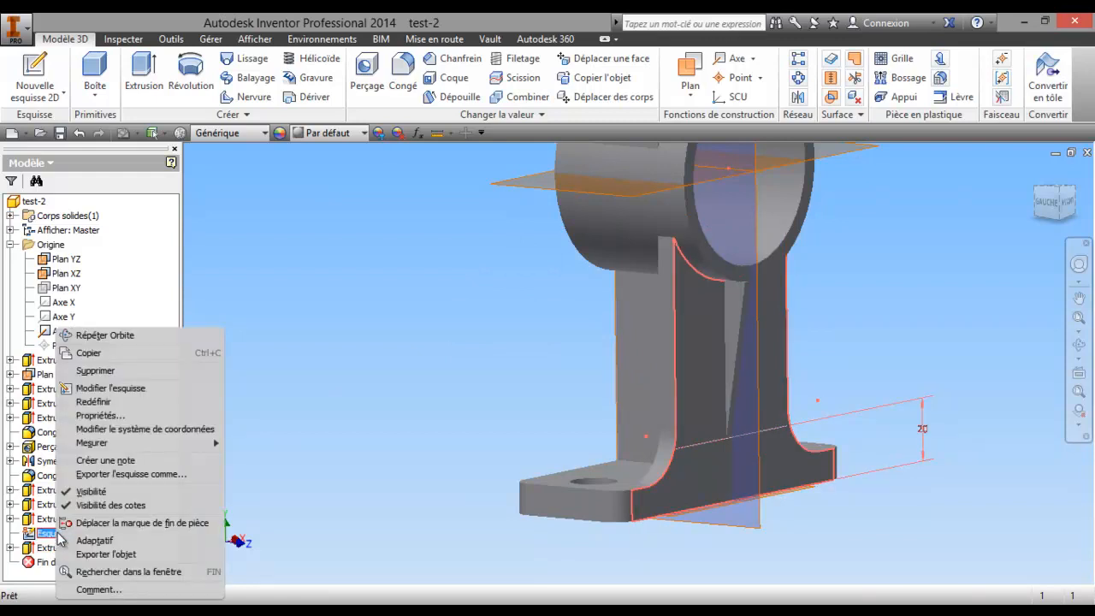
left_click(104, 370)
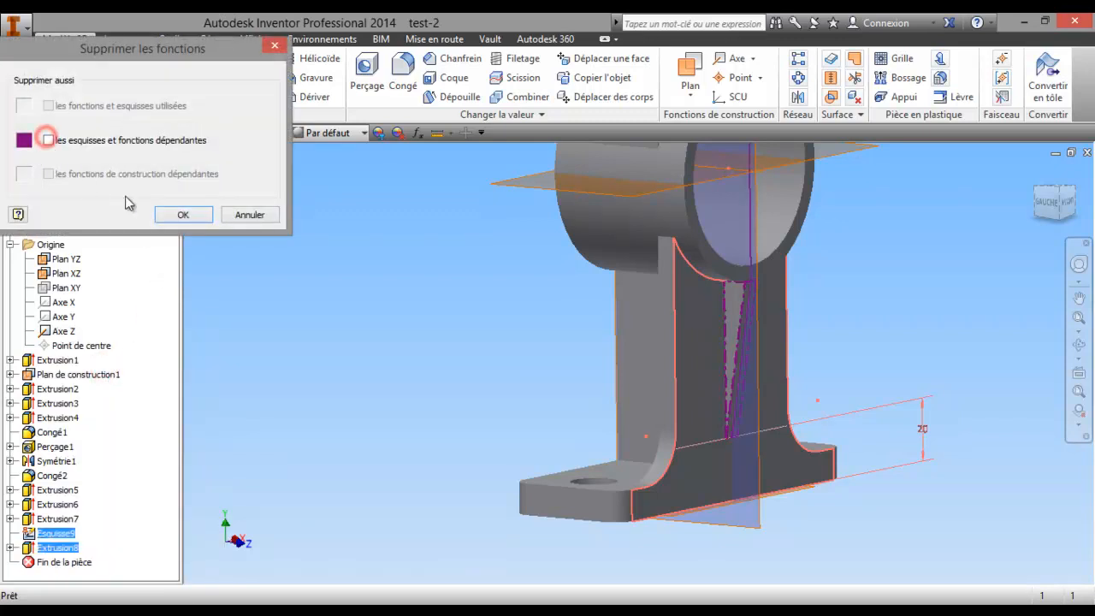
left_click(168, 215)
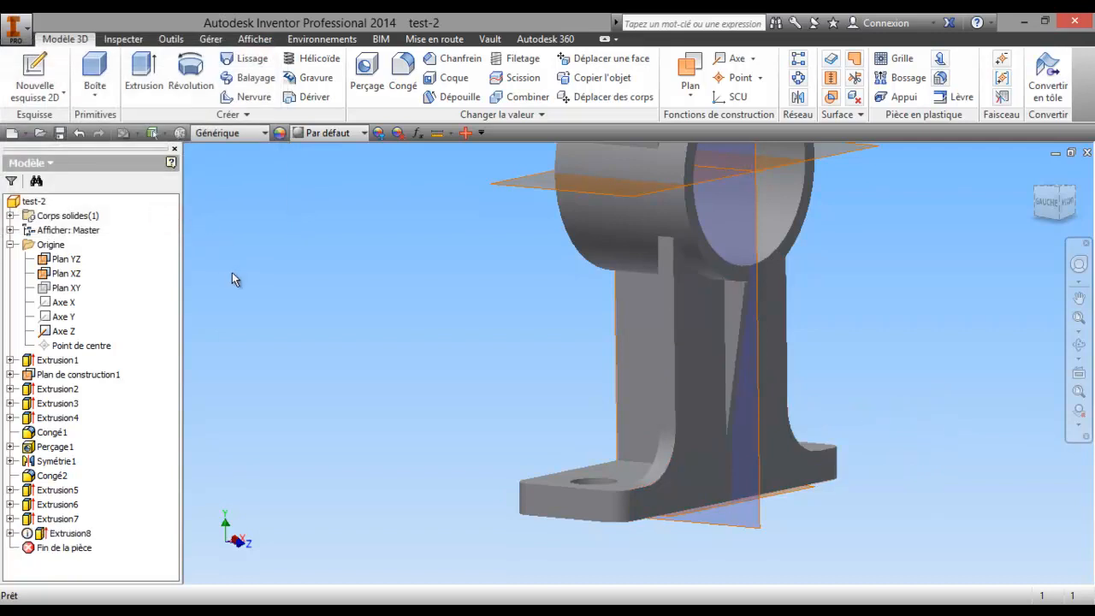
left_click(79, 133)
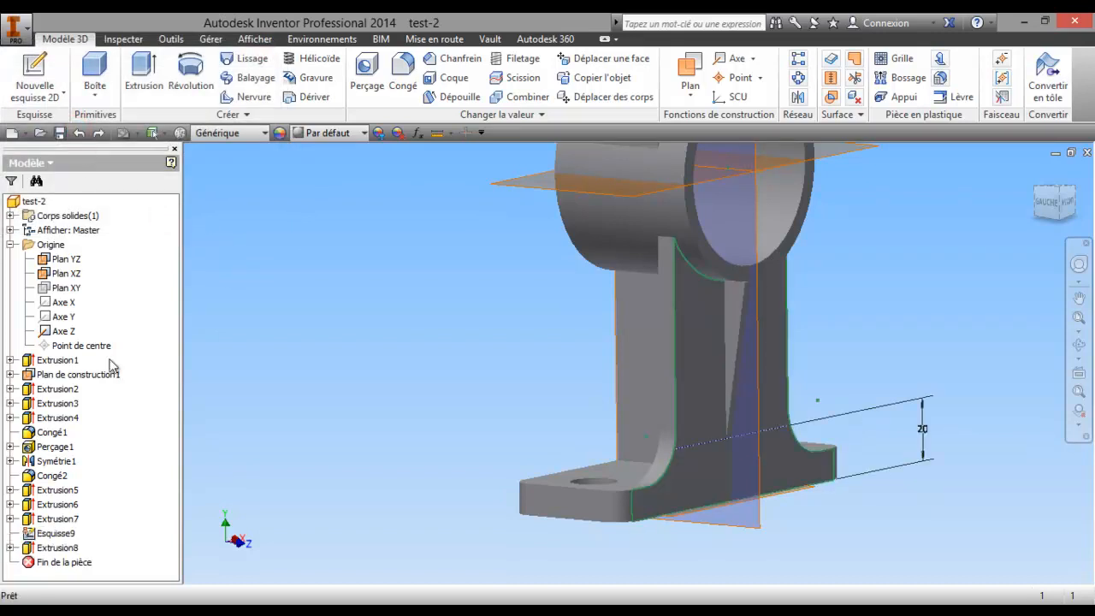
Hide the helper sketch with the 20 mm dimension and turn off the visibility of all construction features
right_click(71, 537)
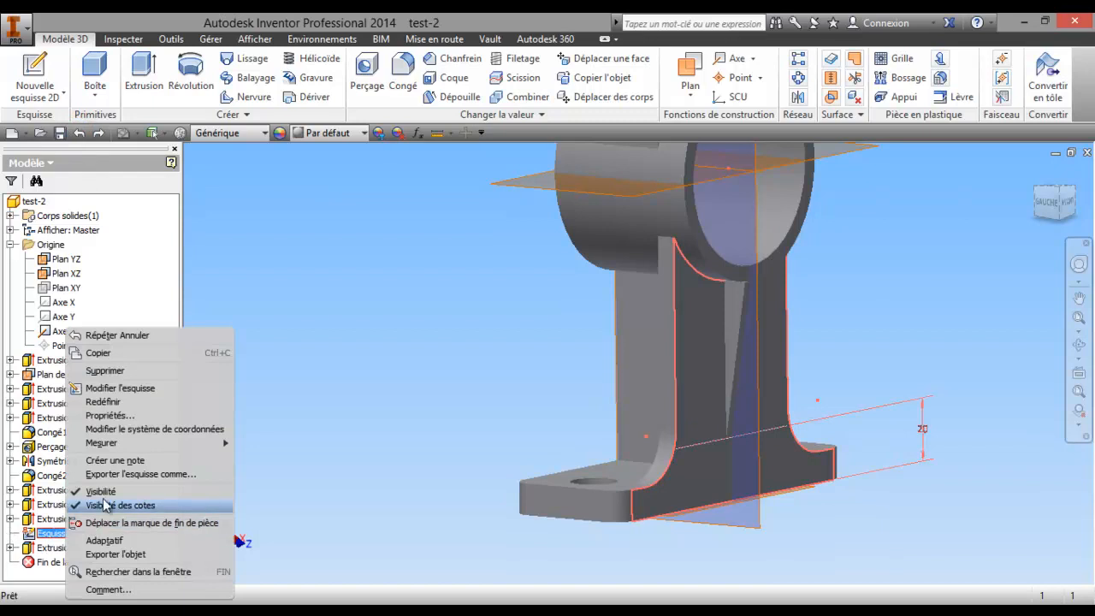
left_click(104, 494)
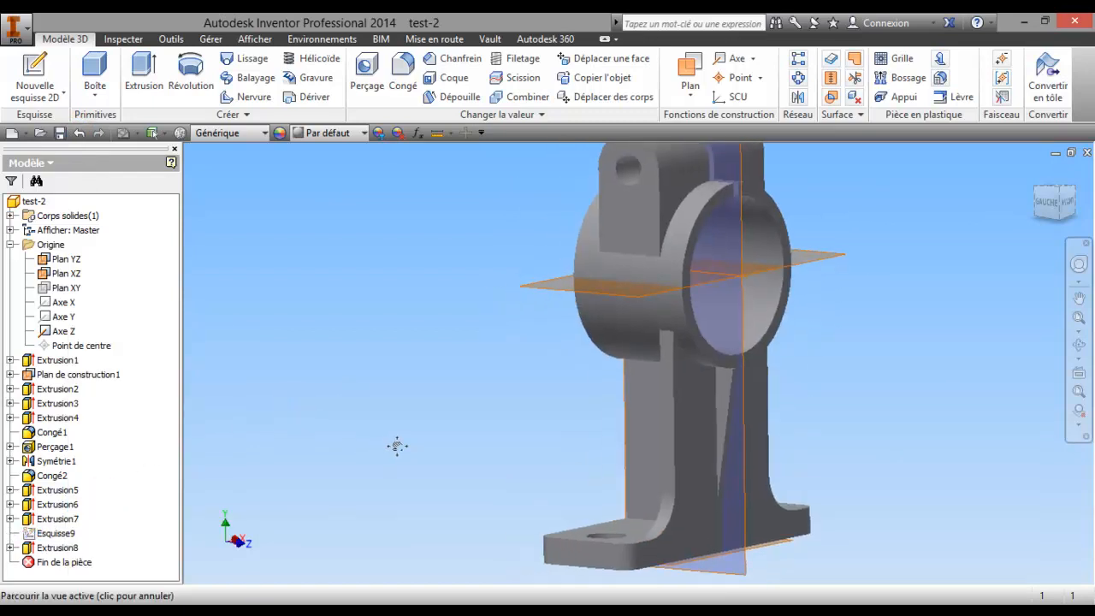
left_click(255, 39)
left_click(43, 70)
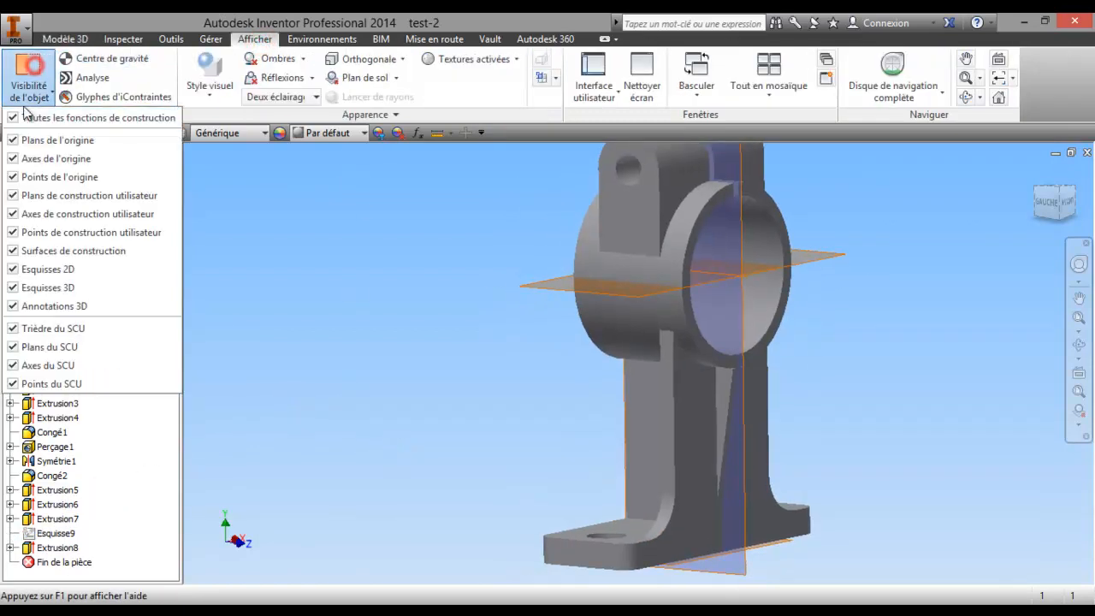
left_click(13, 117)
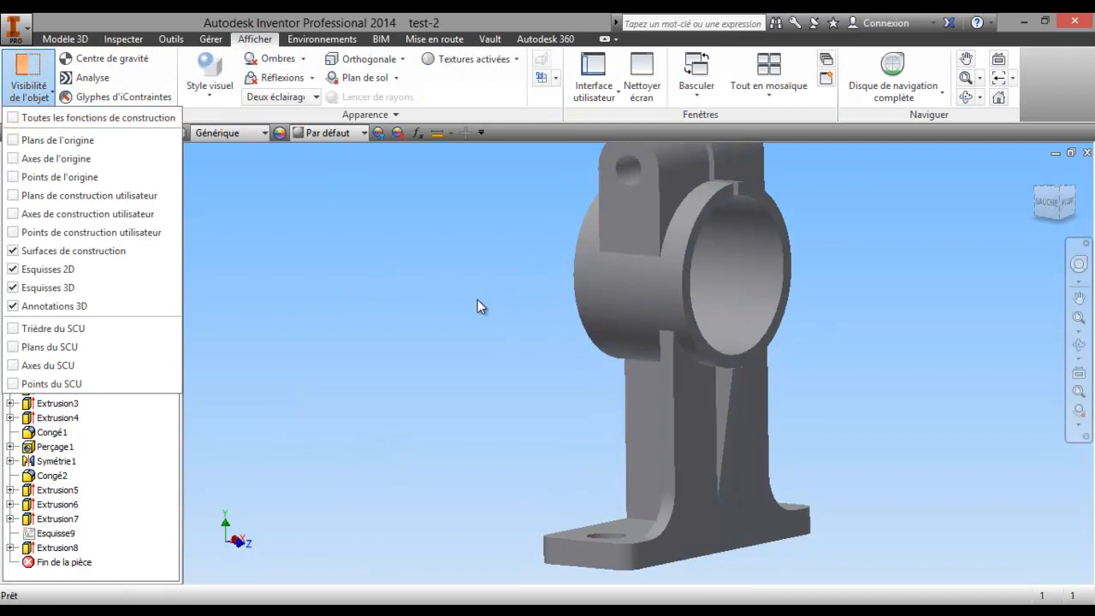
left_click(425, 315)
Compare the bracket with the exercice-2 drawing in Paint, and return to Inventor to inspect the model from another angle
middle_click_drag(462, 321, 604, 348)
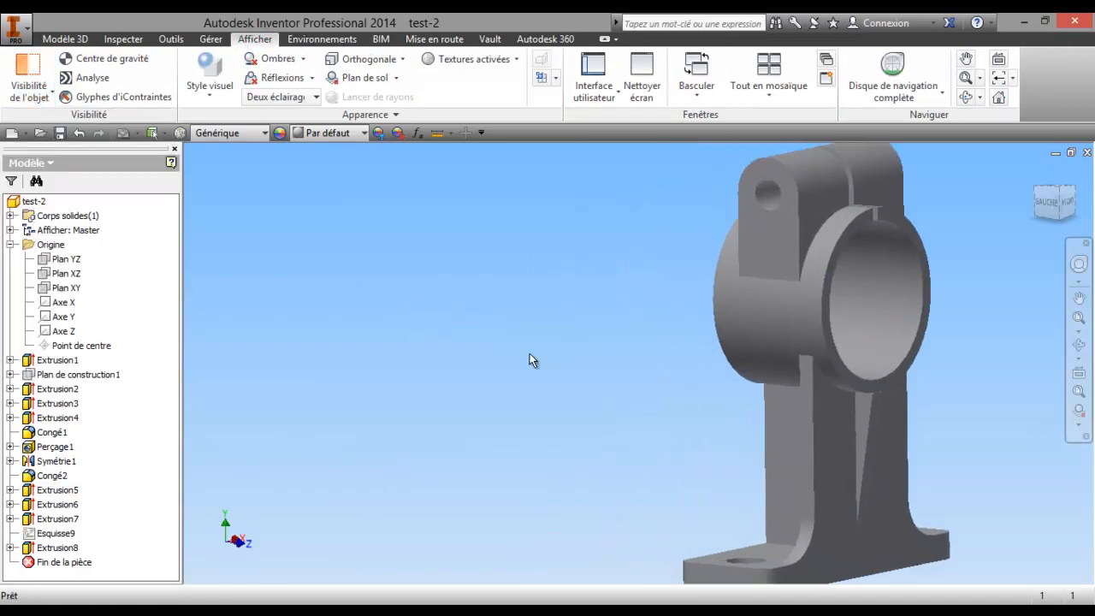
mouse_move(0, 113)
left_mouse_down()
mouse_move(232, 111)
mouse_move(374, 81)
mouse_move(346, 63)
left_mouse_up()
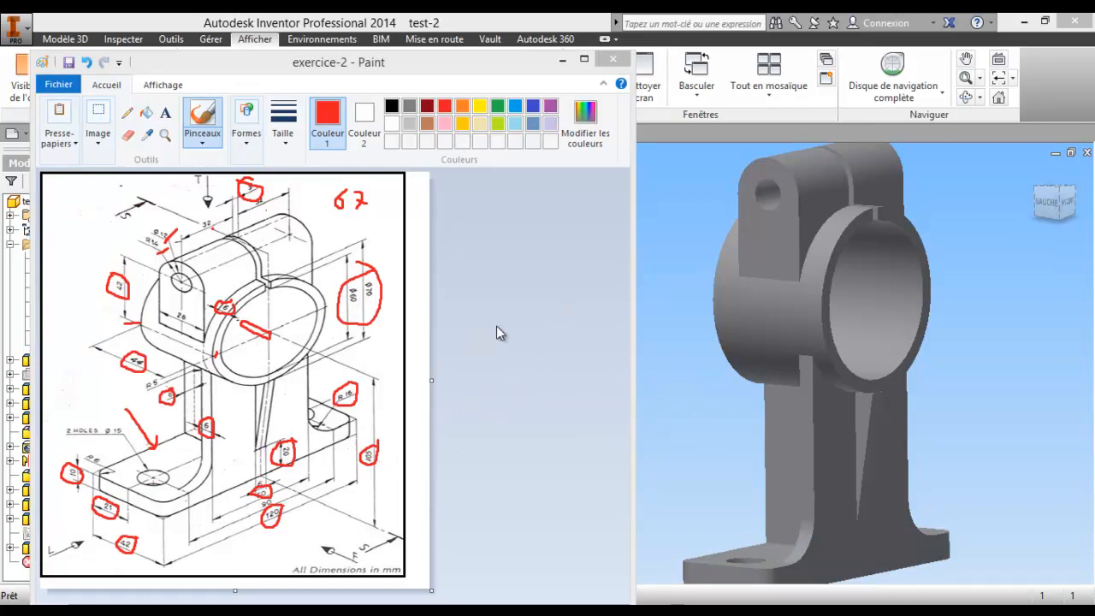
left_click(518, 61)
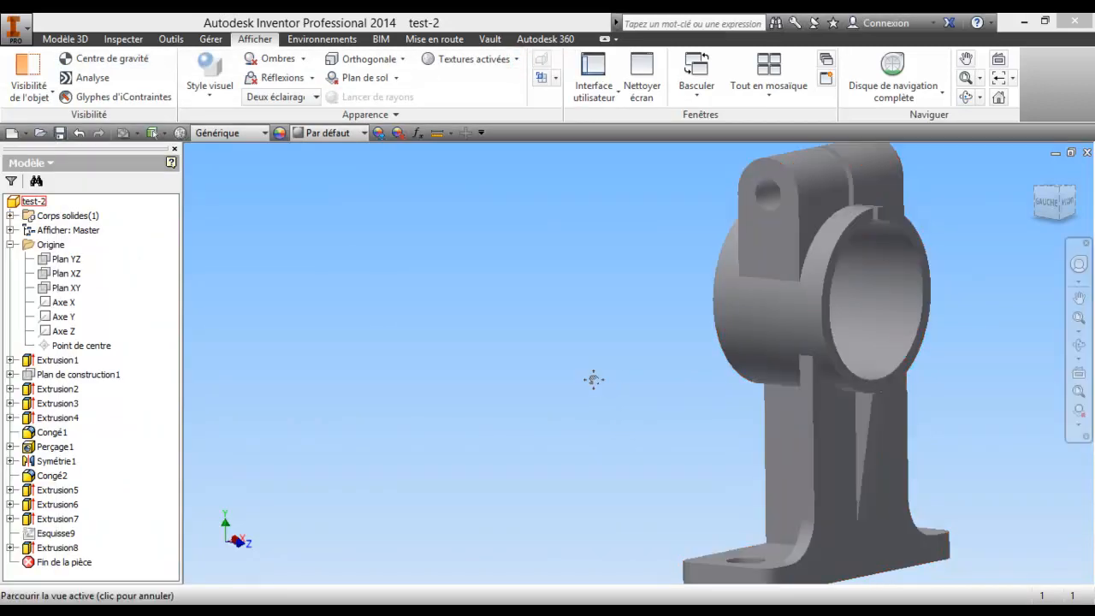
key("F4")
left_click_drag(618, 386, 603, 335)
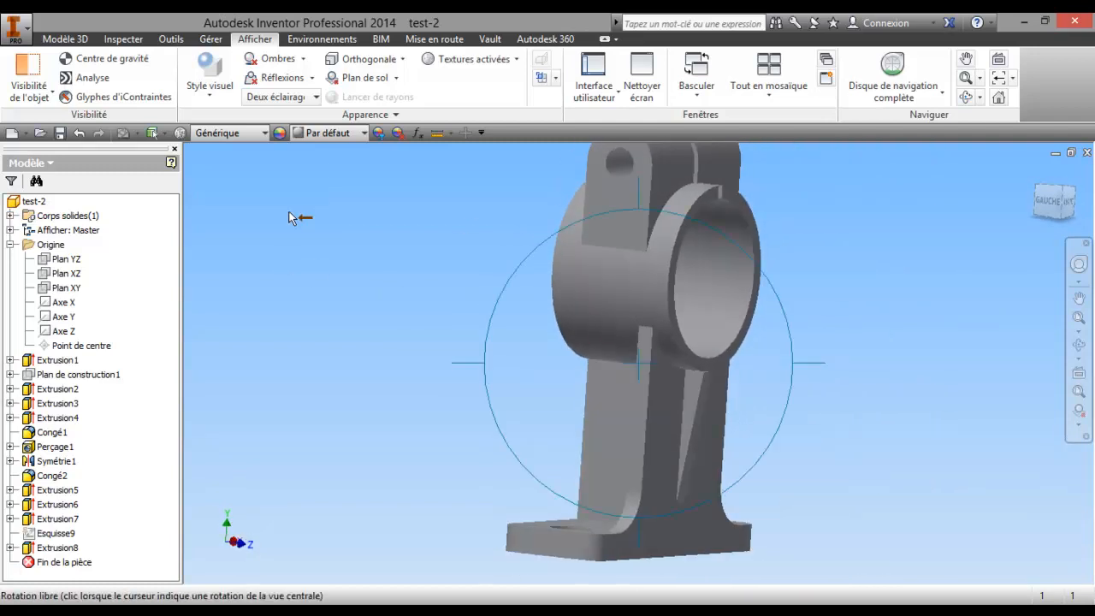